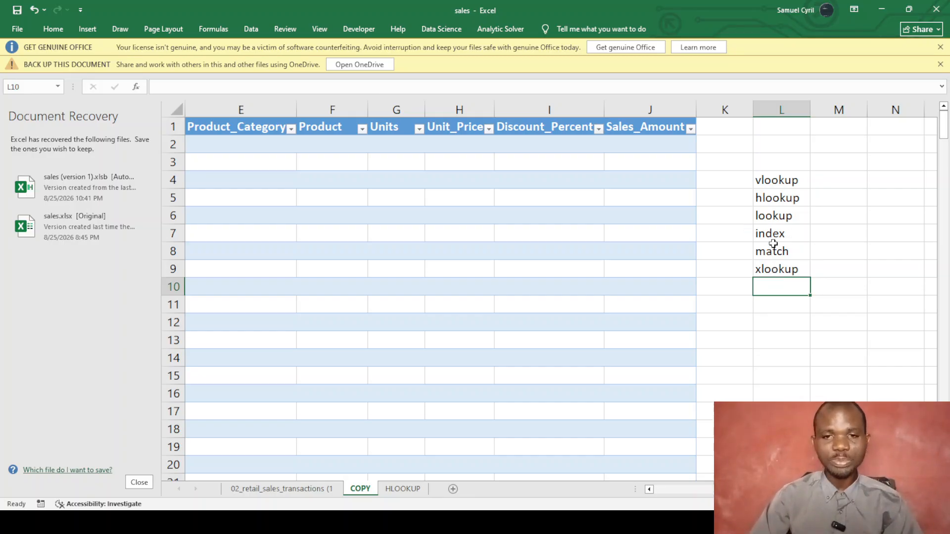
# Compare the filled 02_retail_sales_transactions sheet with the empty COPY table.
pyautogui.moveTo(755, 491); pyautogui.dragTo(665, 492)
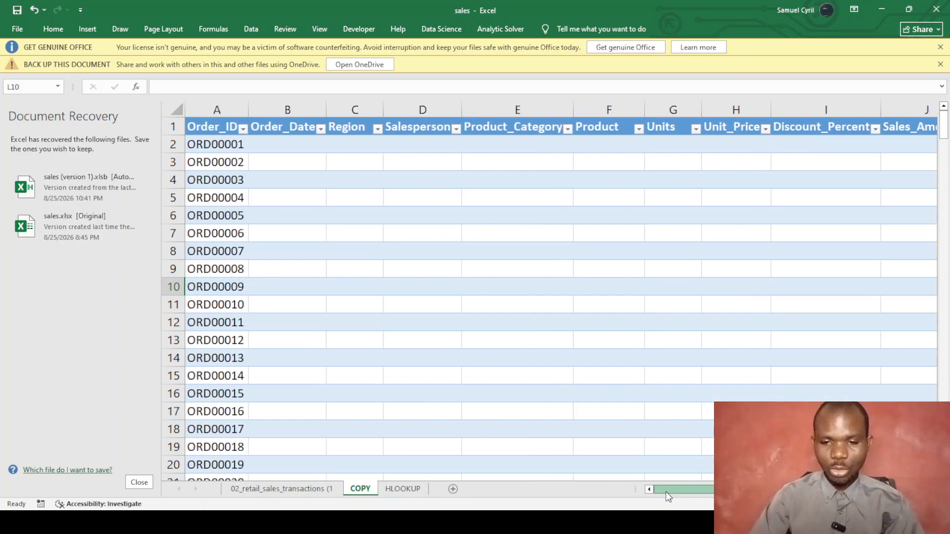
pyautogui.click(298, 490)
pyautogui.click(431, 288)
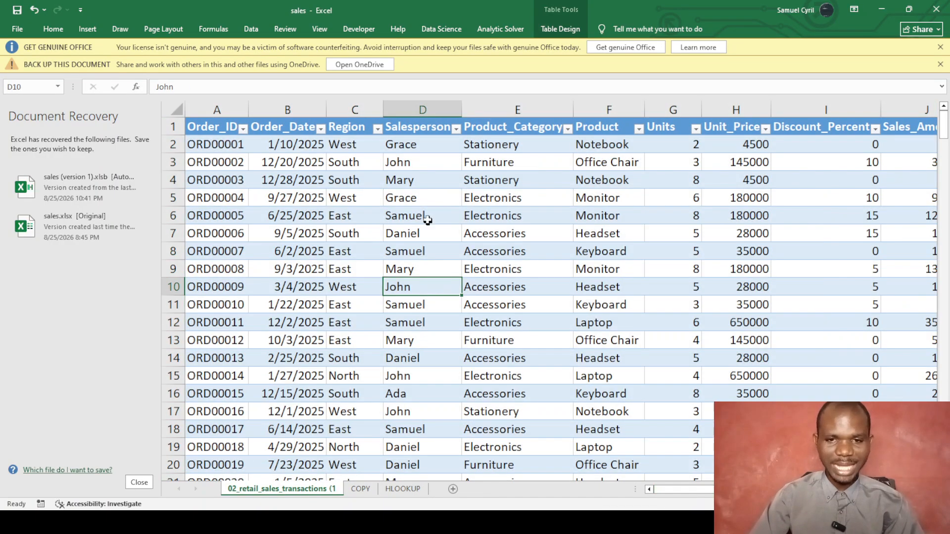
pyautogui.scroll(-1, 430, 211)
pyautogui.scroll(1, 429, 211)
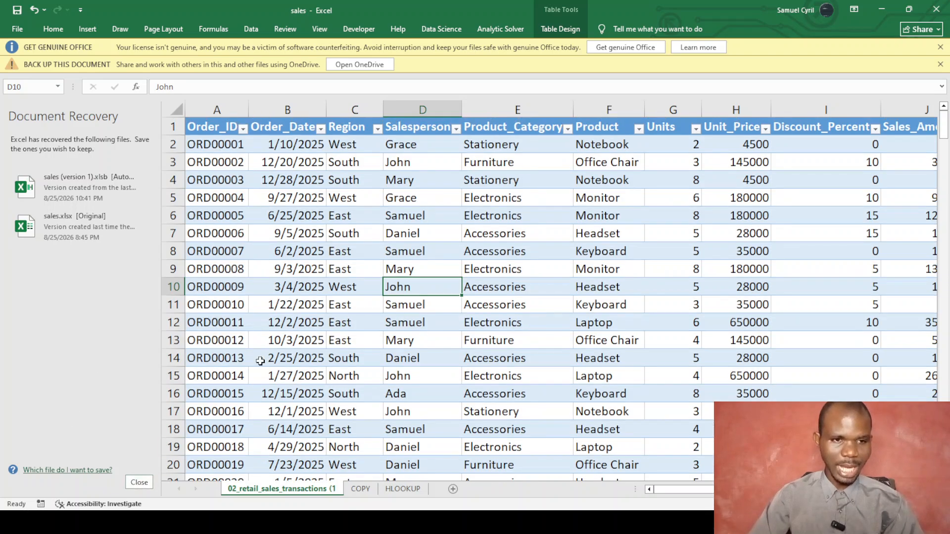
pyautogui.scroll(-2, 519, 243)
pyautogui.scroll(2, 499, 248)
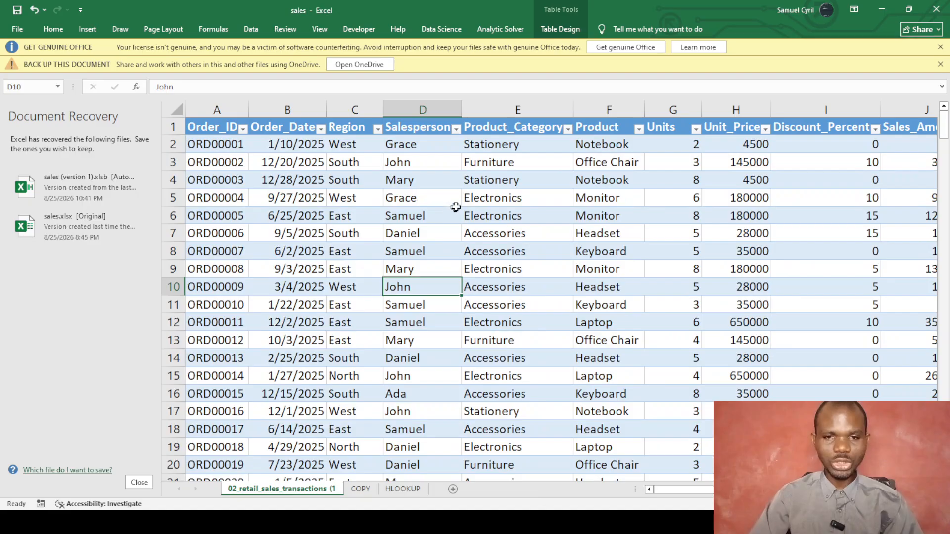
pyautogui.click(364, 490)
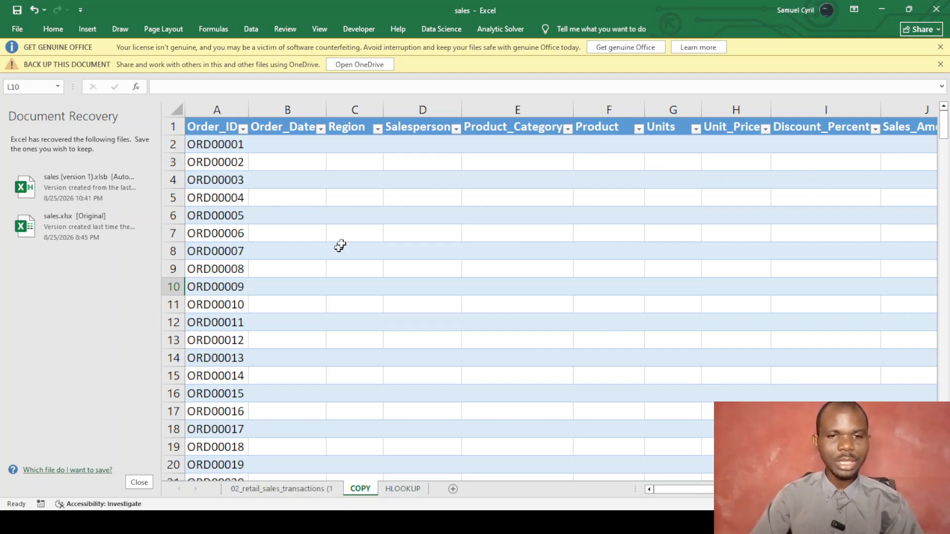
# Review the COPY table's Order_Date and Region columns, the HLOOKUP syntax note and the original data.
pyautogui.click(287, 127)
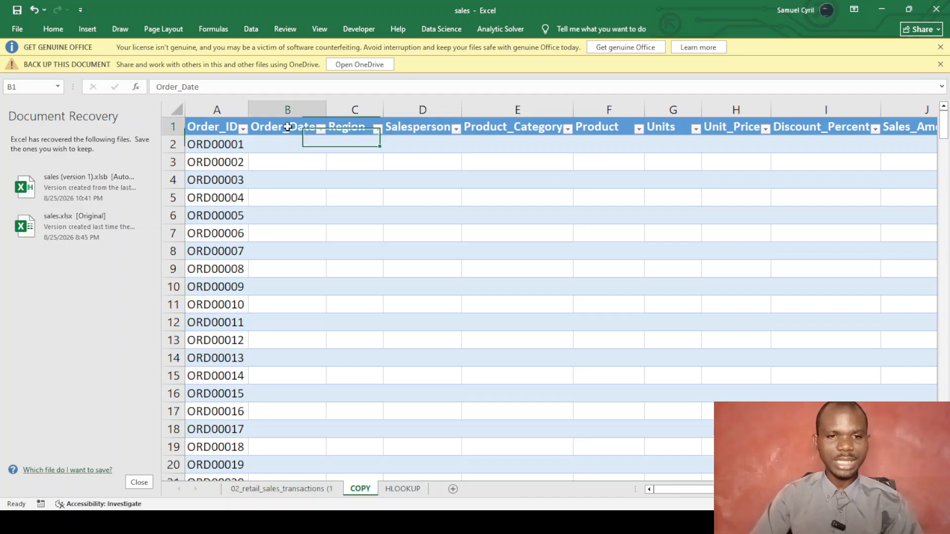
pyautogui.click(354, 119)
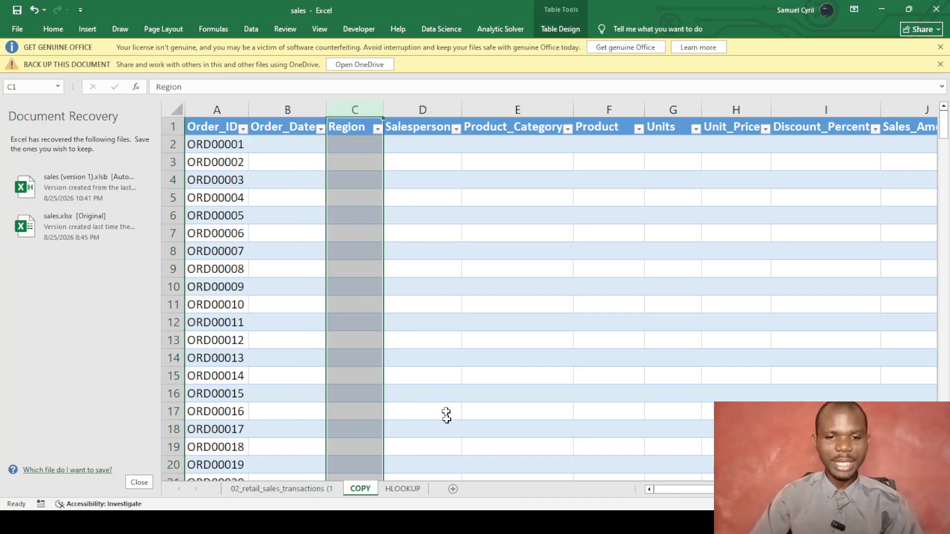
pyautogui.click(400, 490)
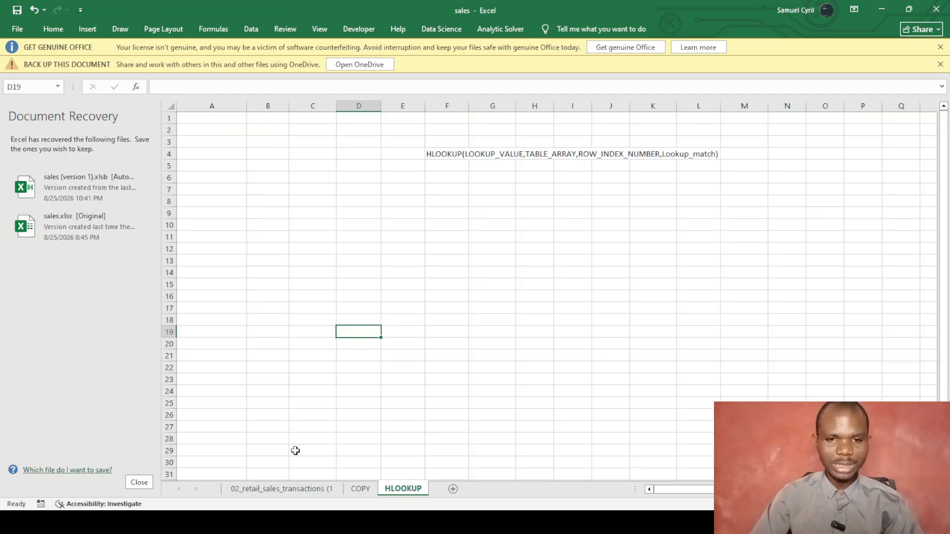
pyautogui.click(360, 489)
pyautogui.click(420, 310)
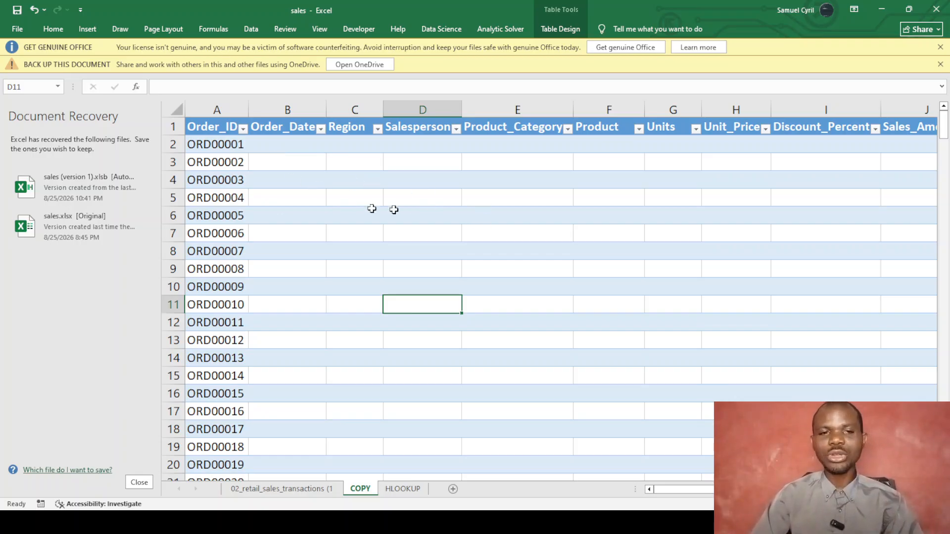
pyautogui.click(269, 489)
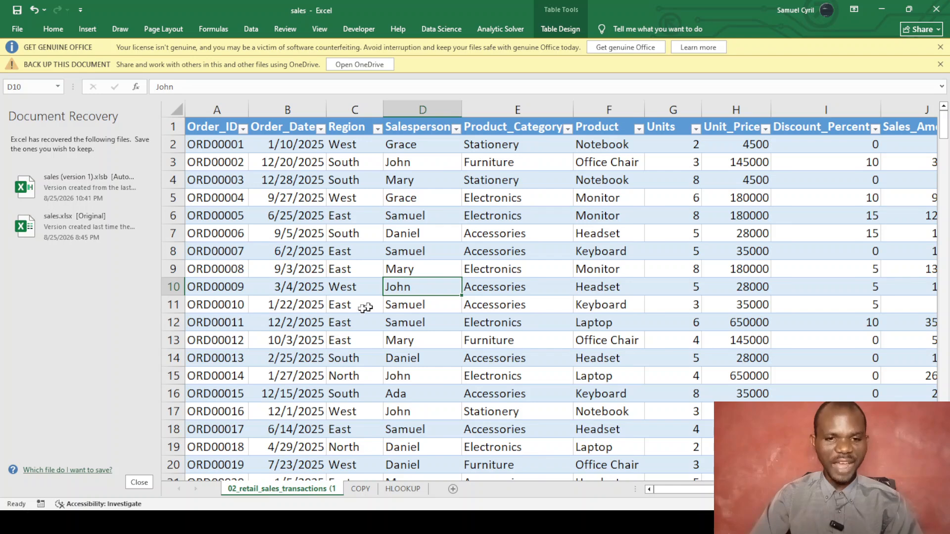
pyautogui.click(360, 489)
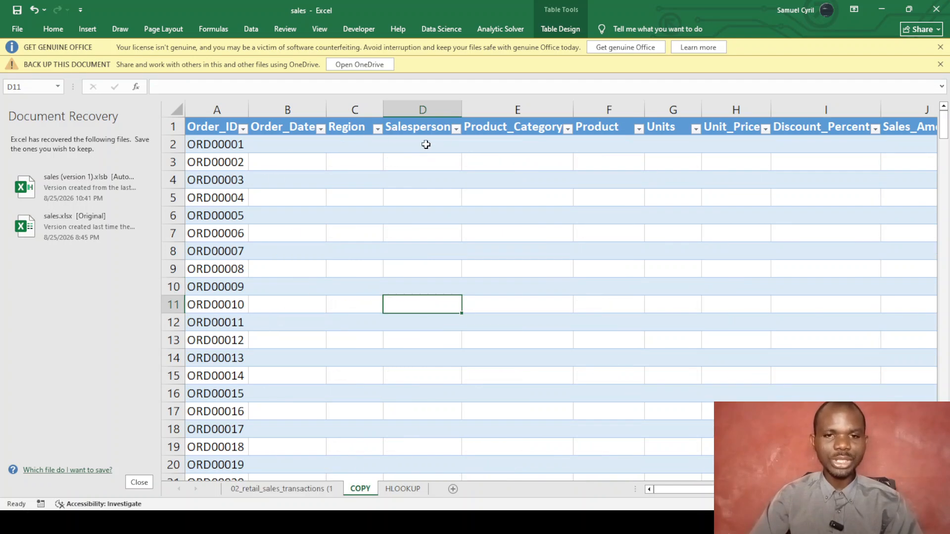
# Clear the Unit_Price column's contents, then delete the column from the COPY table.
pyautogui.click(724, 105)
pyautogui.rightClick(725, 105)
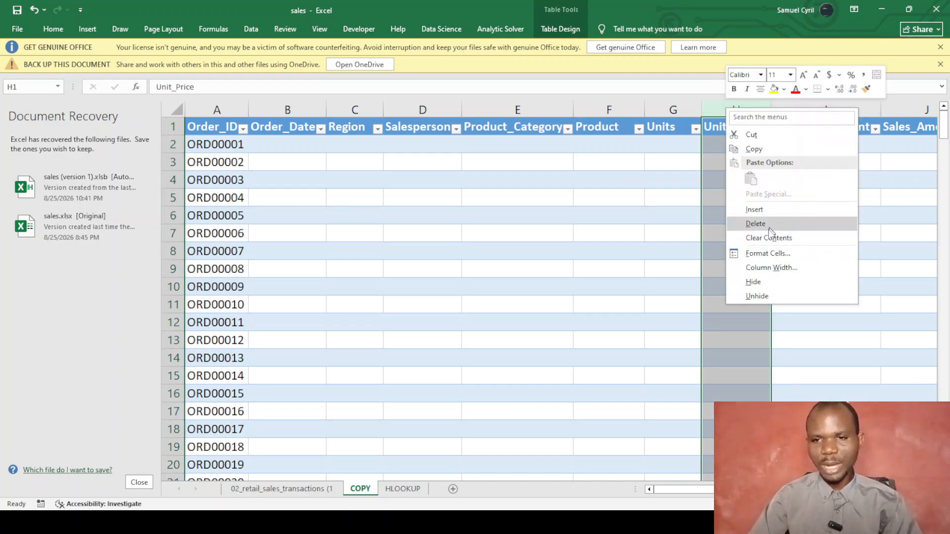
pyautogui.click(765, 238)
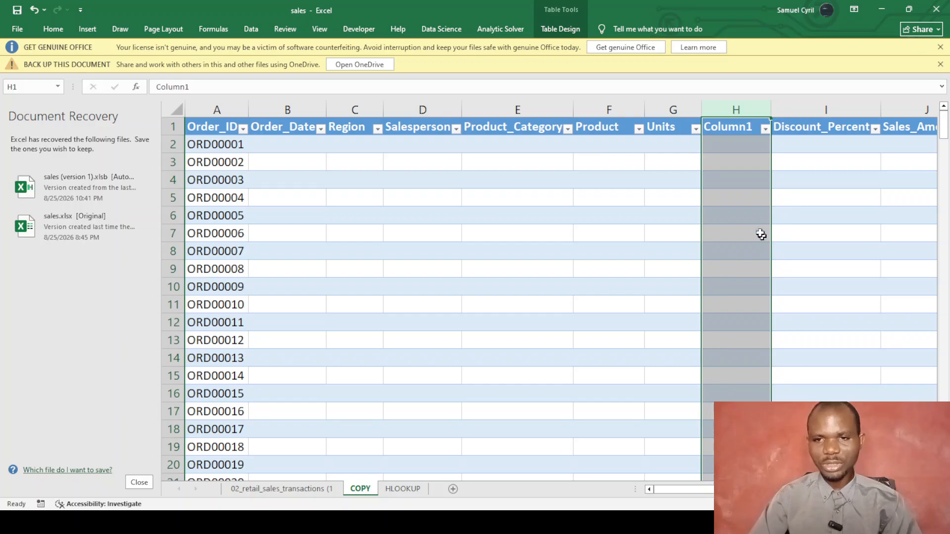
pyautogui.rightClick(734, 107)
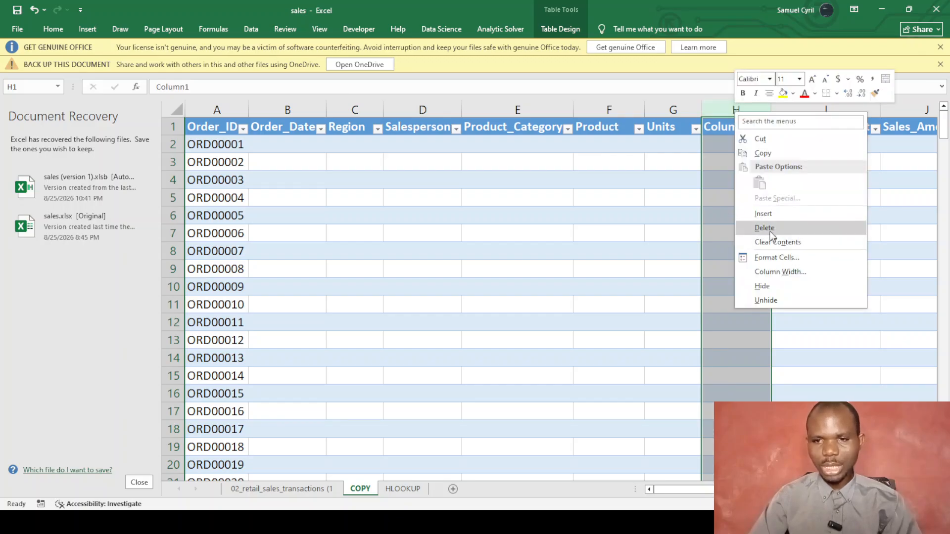
pyautogui.click(772, 226)
pyautogui.click(615, 273)
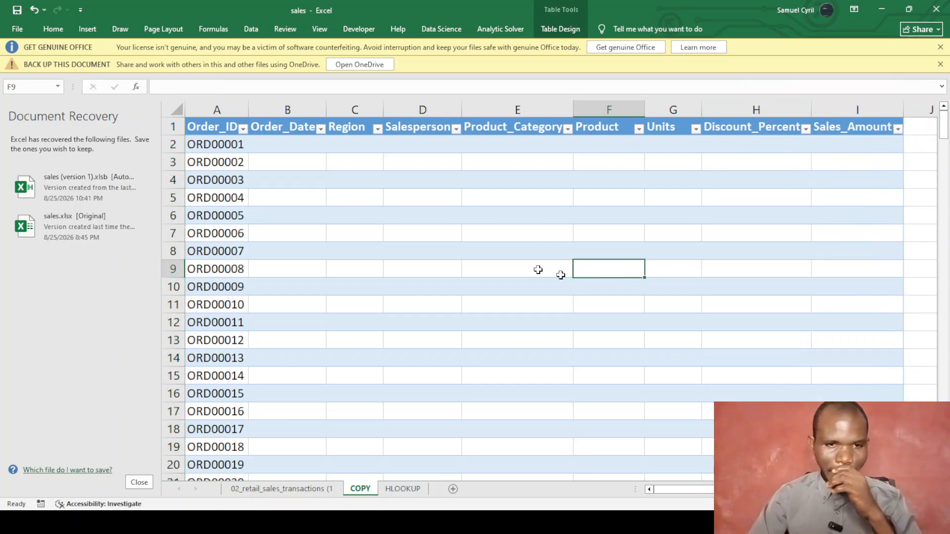
# Select ORD00001 and the Order_ID and Order_Date columns, then pick cell B2 for the first formula.
pyautogui.click(352, 164)
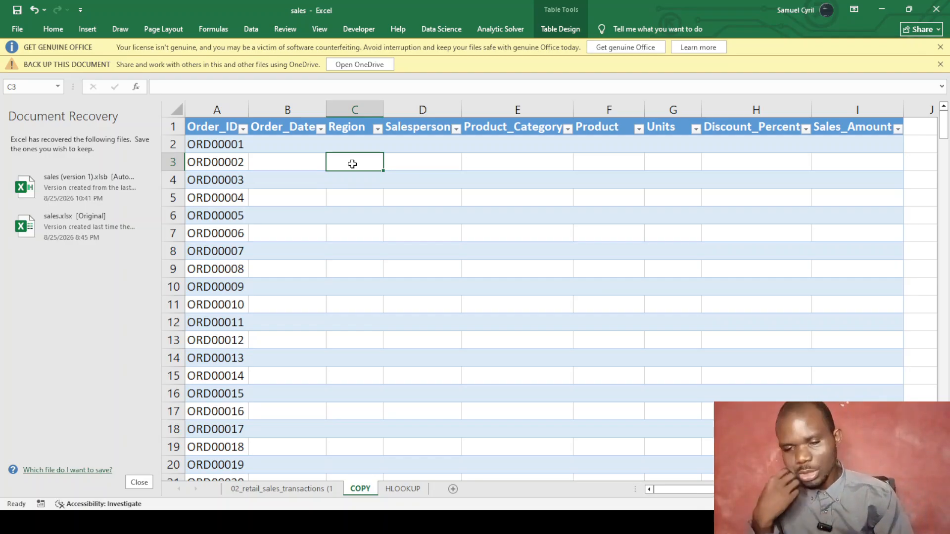
pyautogui.click(224, 145)
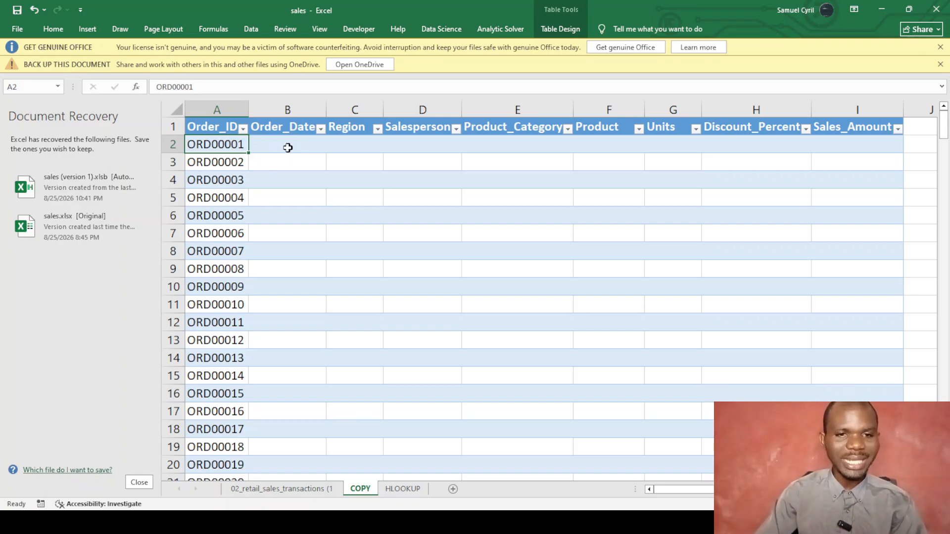
pyautogui.click(287, 109)
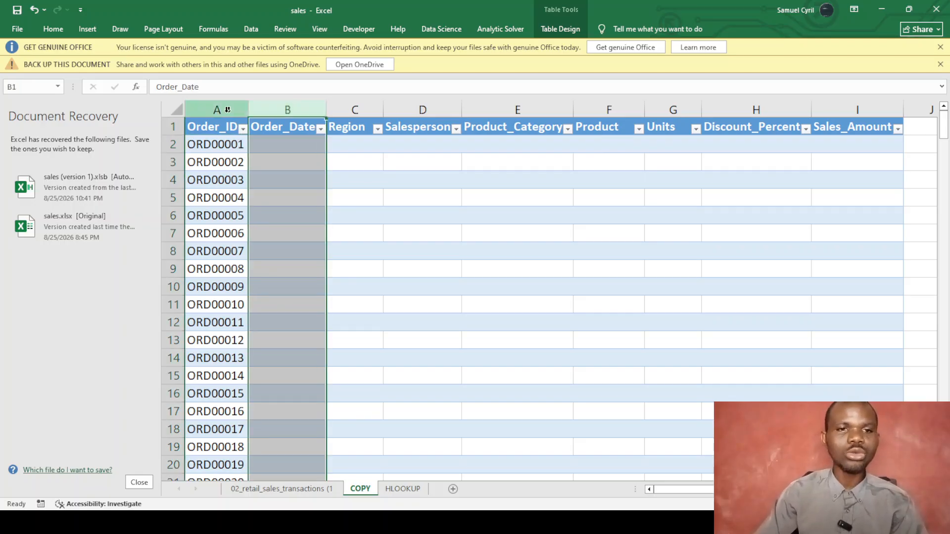
pyautogui.click(217, 110)
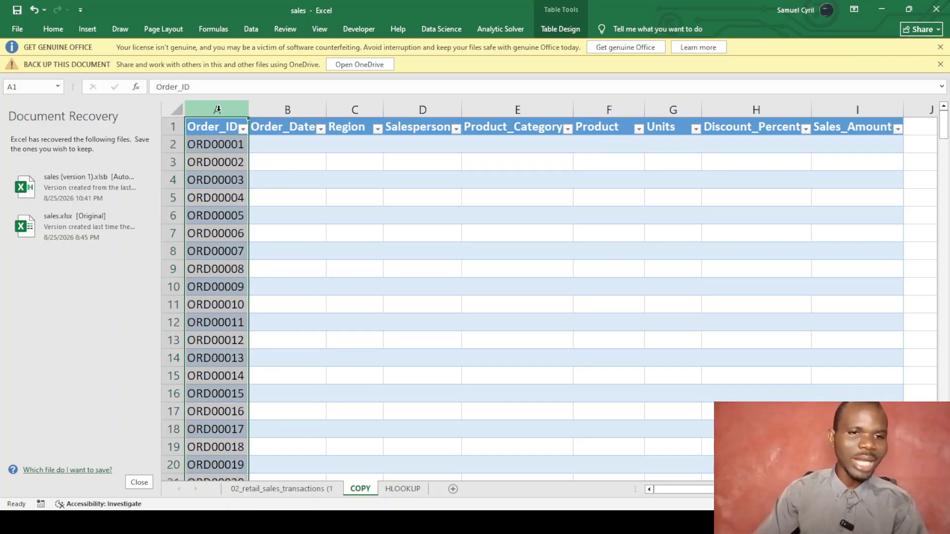
pyautogui.click(279, 139)
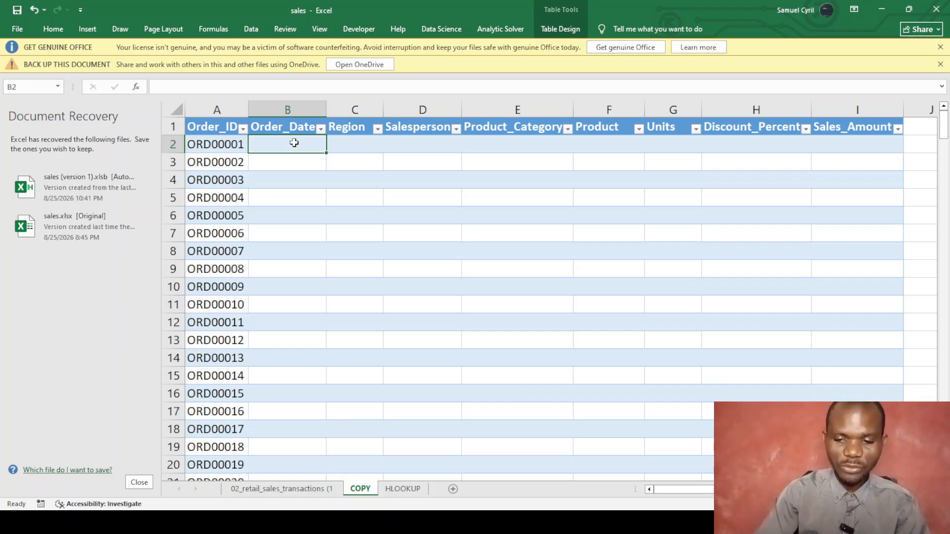
# Write out the sample syntax =VLOOKUP(lookup_value,table_array,column_index_number,range_lookup) in B2.
pyautogui.write('=vloo')
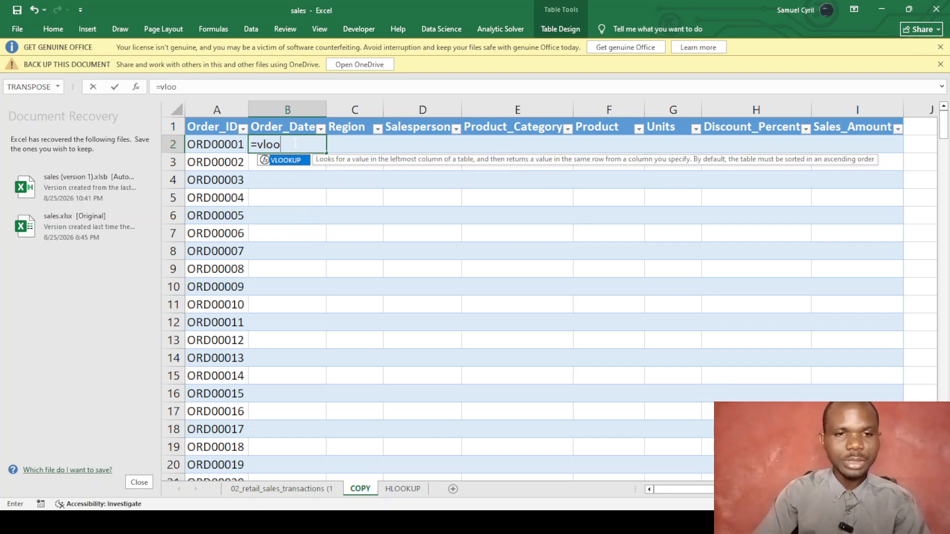
pyautogui.press('Tab')
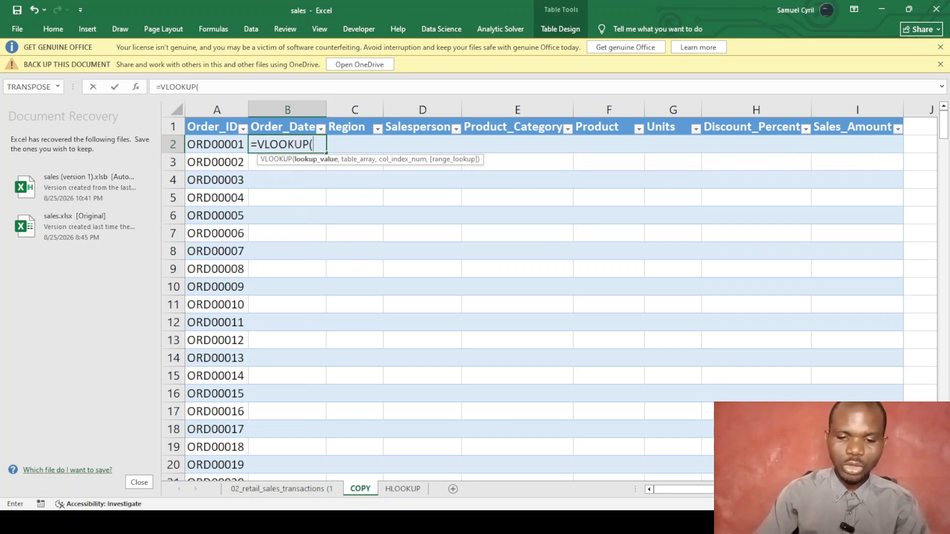
pyautogui.write('loo')
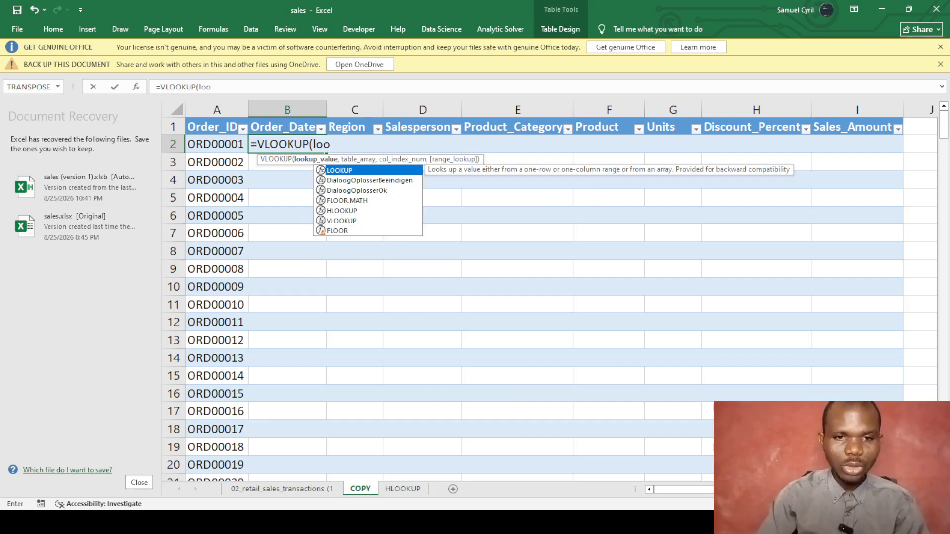
pyautogui.write('kup')
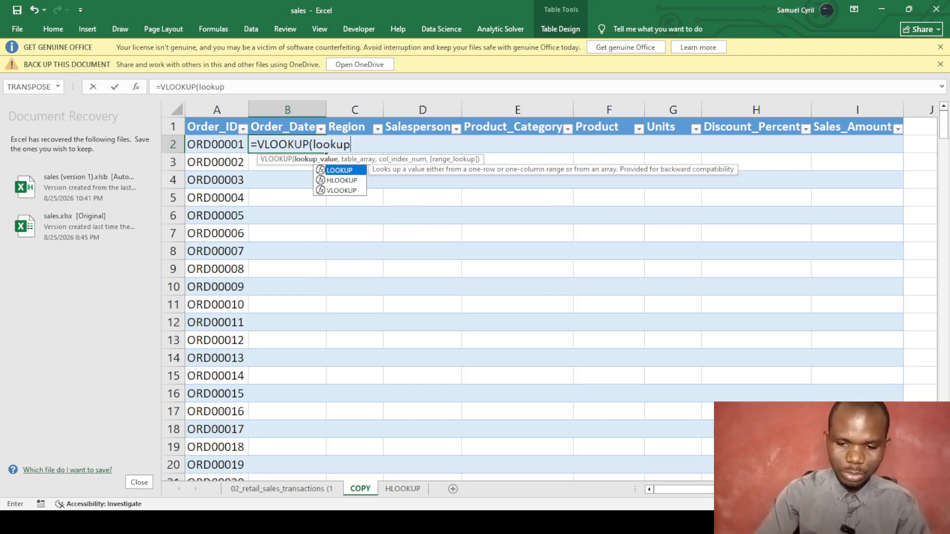
pyautogui.write('_value,table_arr')
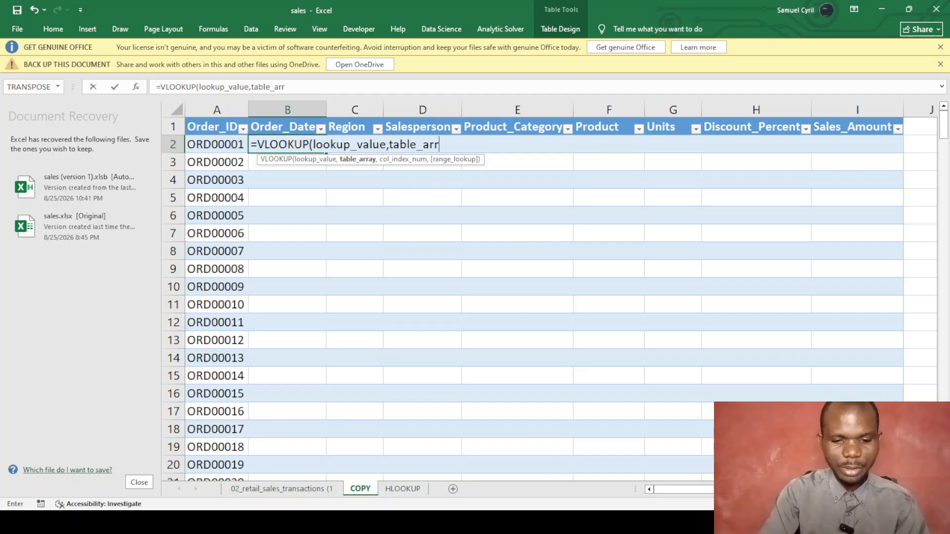
pyautogui.write('ay,')
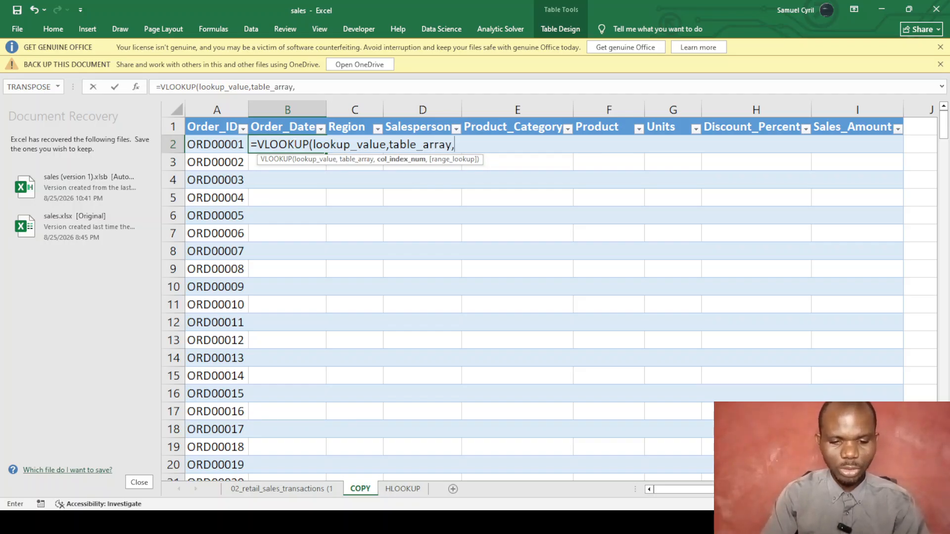
pyautogui.write('co')
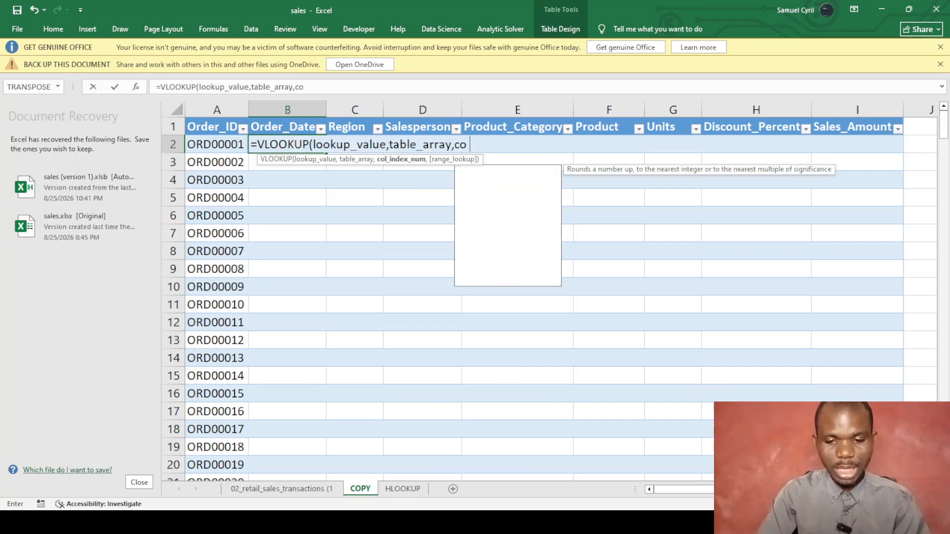
pyautogui.write('lumn_')
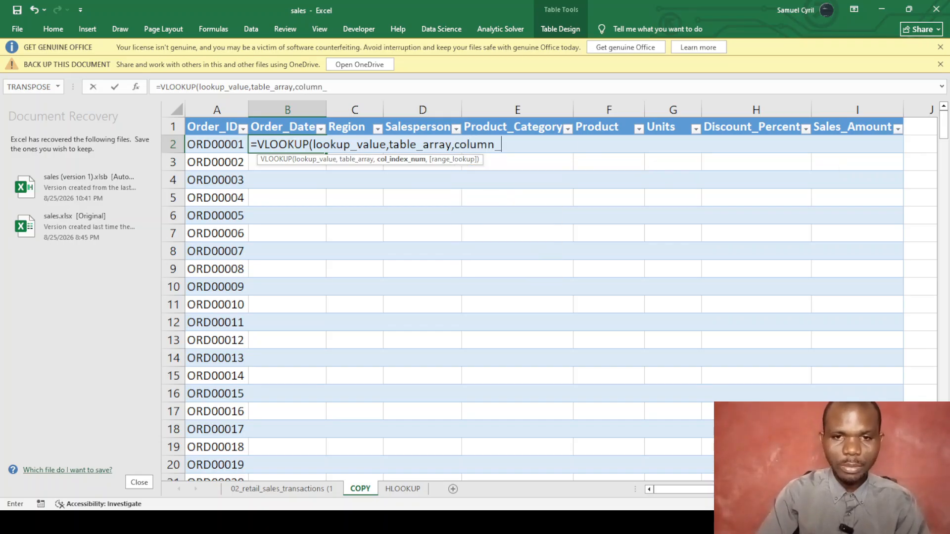
pyautogui.write('inde')
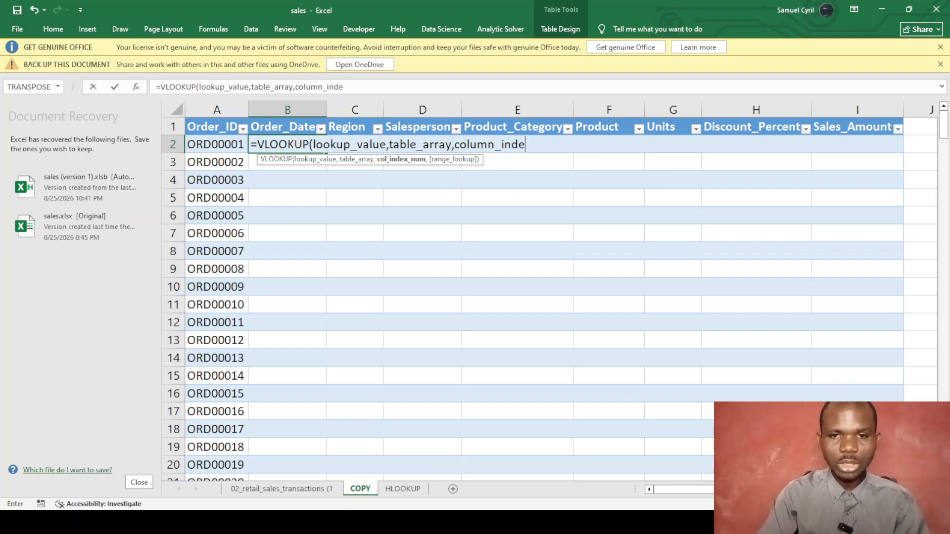
pyautogui.write('x_numbe')
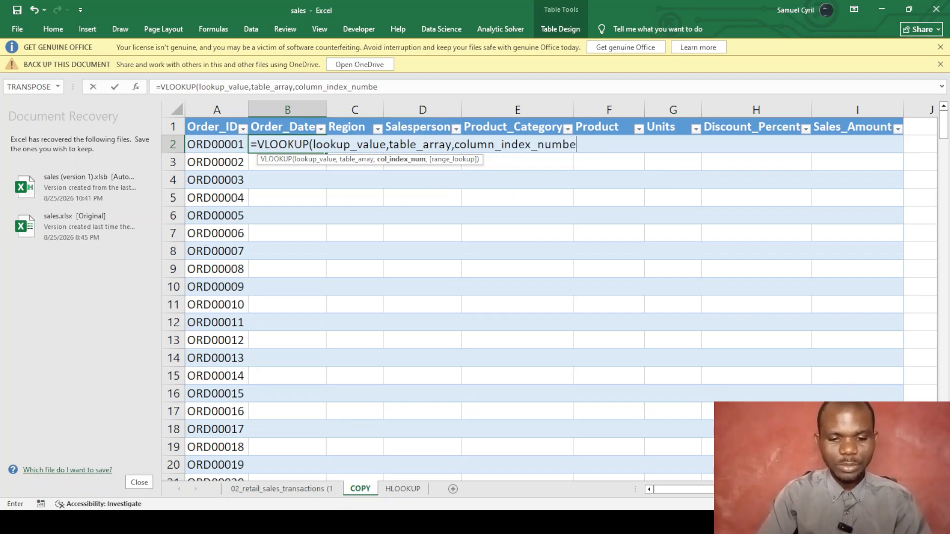
pyautogui.write('r,')
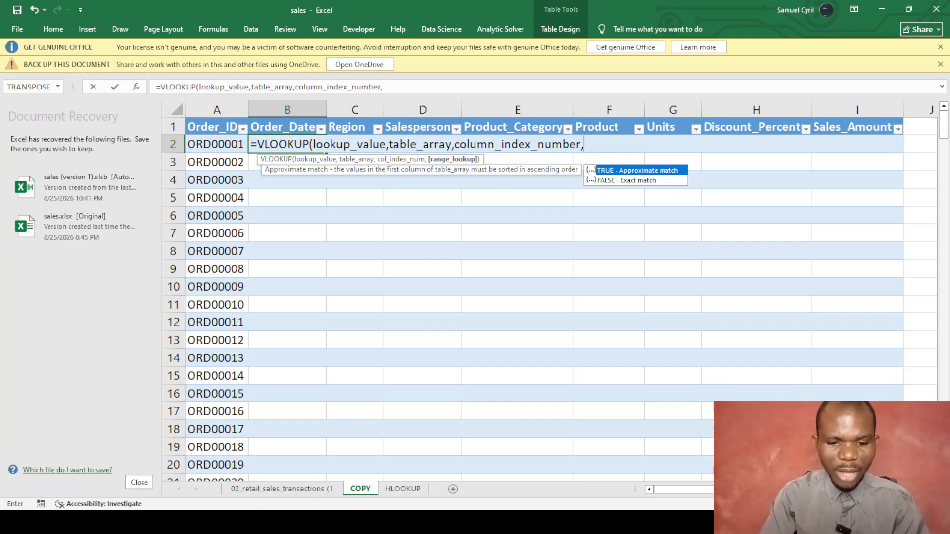
pyautogui.write('rank')
pyautogui.press('BackSpace')
pyautogui.write('ge')
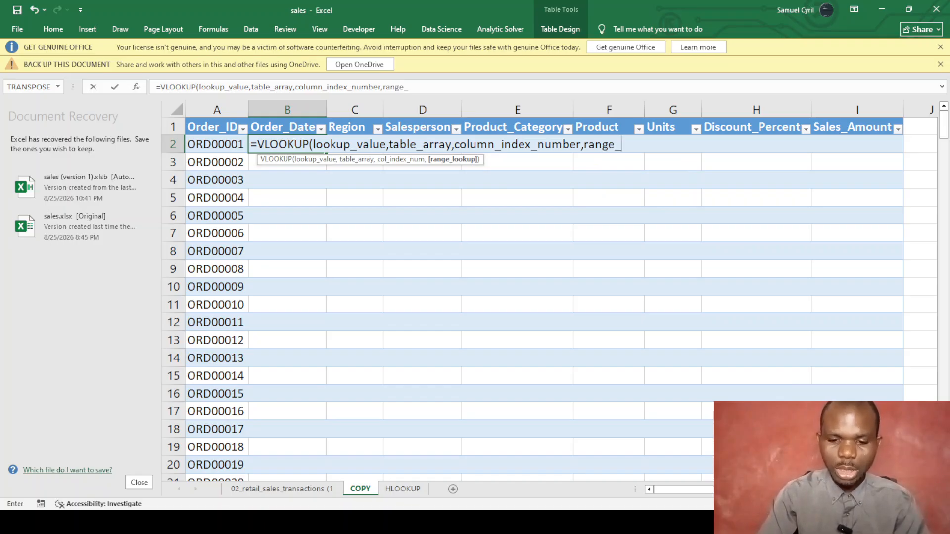
pyautogui.write('_lookup)')
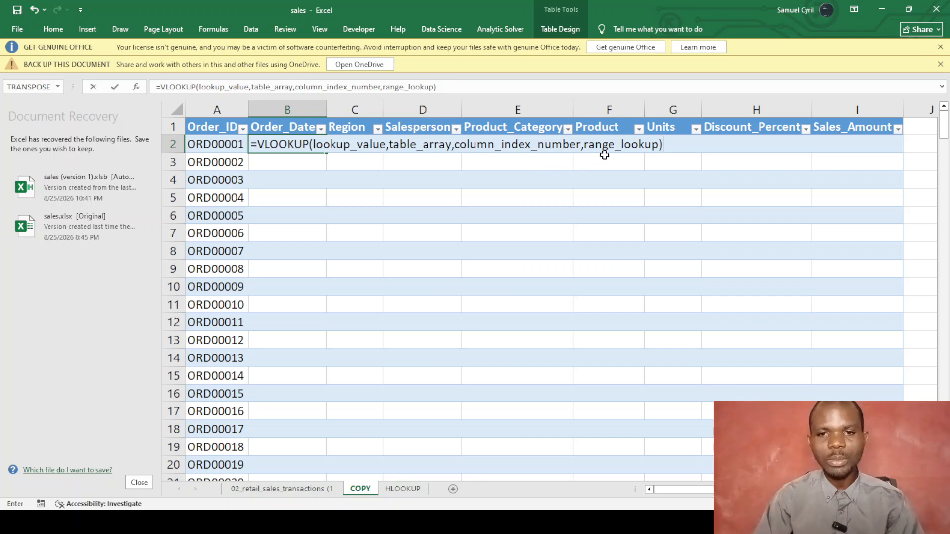
# Select the whole sample formula in the formula bar and delete it.
pyautogui.click(437, 87)
pyautogui.moveTo(436, 87); pyautogui.dragTo(157, 87)
pyautogui.press('BackSpace')
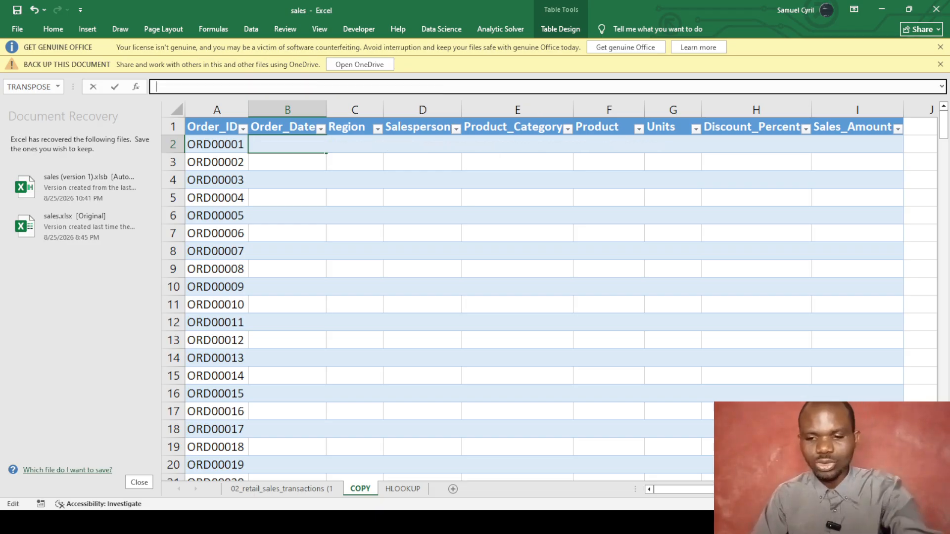
# Glance at the sales data, then point out Order_IDs ORD00001 and ORD00002 on the COPY sheet.
pyautogui.click(254, 488)
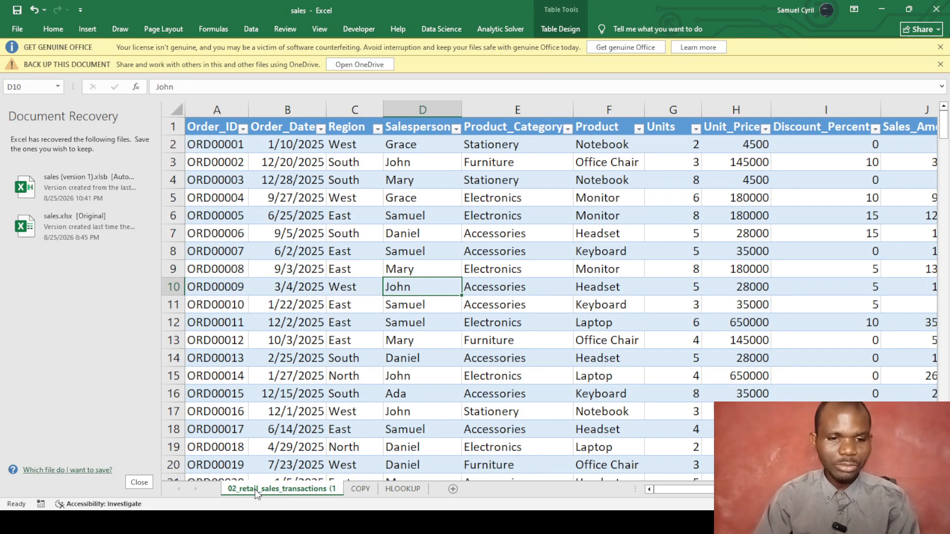
pyautogui.click(366, 489)
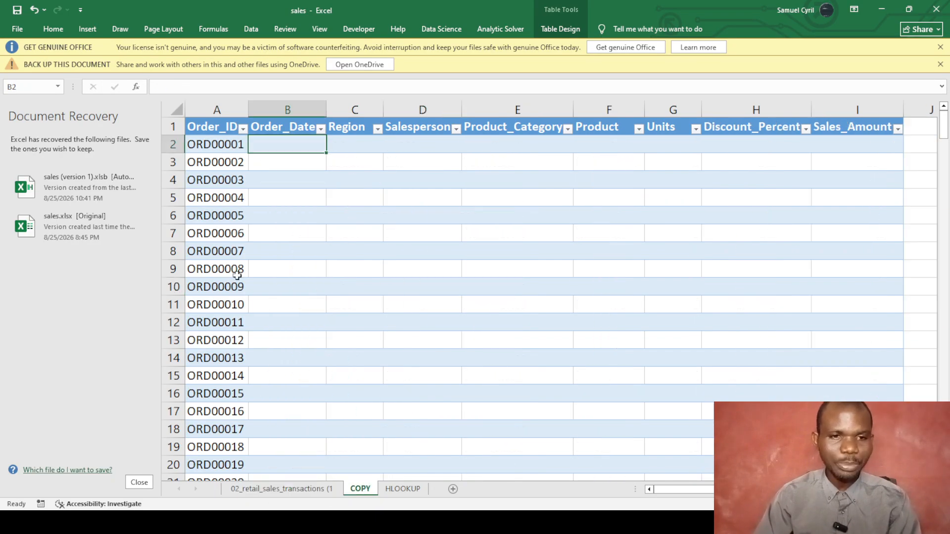
pyautogui.click(218, 143)
pyautogui.click(219, 162)
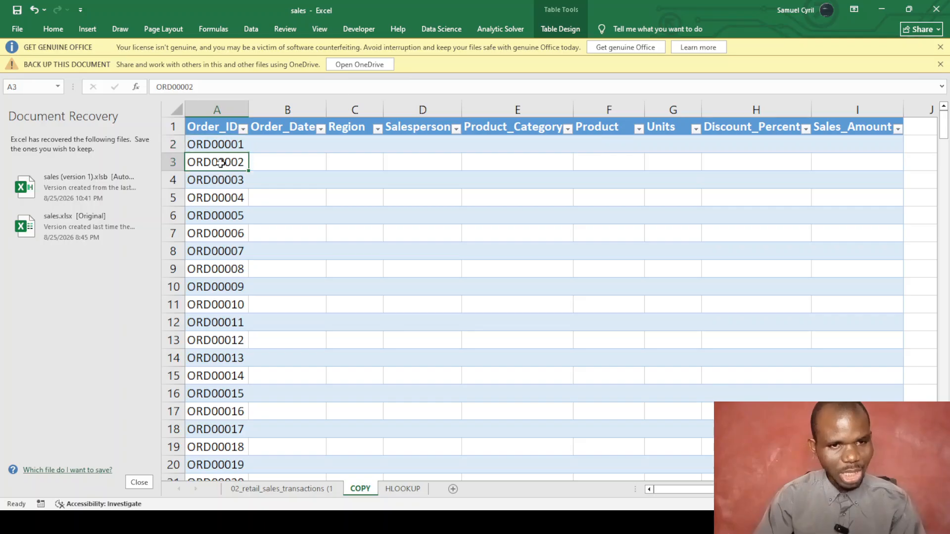
# On the sales transactions sheet, select columns A through J starting from Order_ID.
pyautogui.click(299, 490)
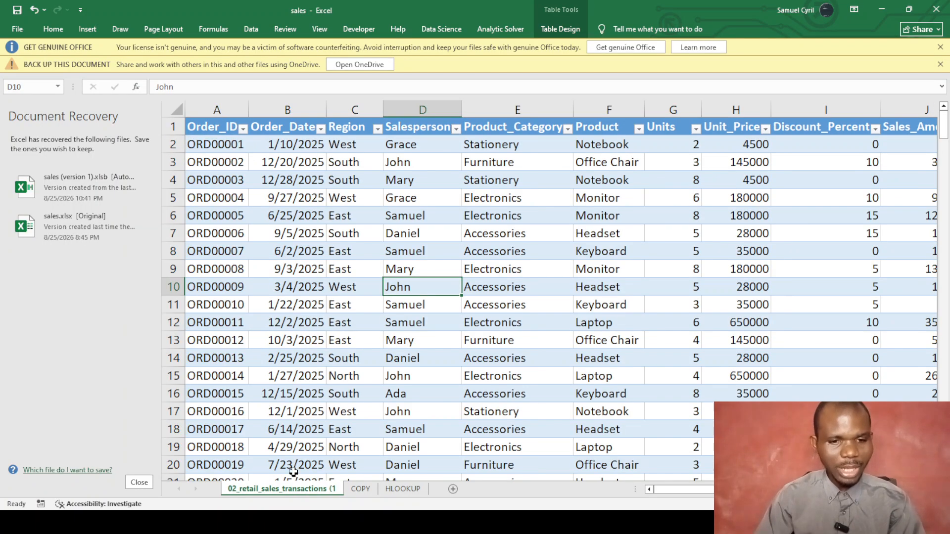
pyautogui.click(222, 124)
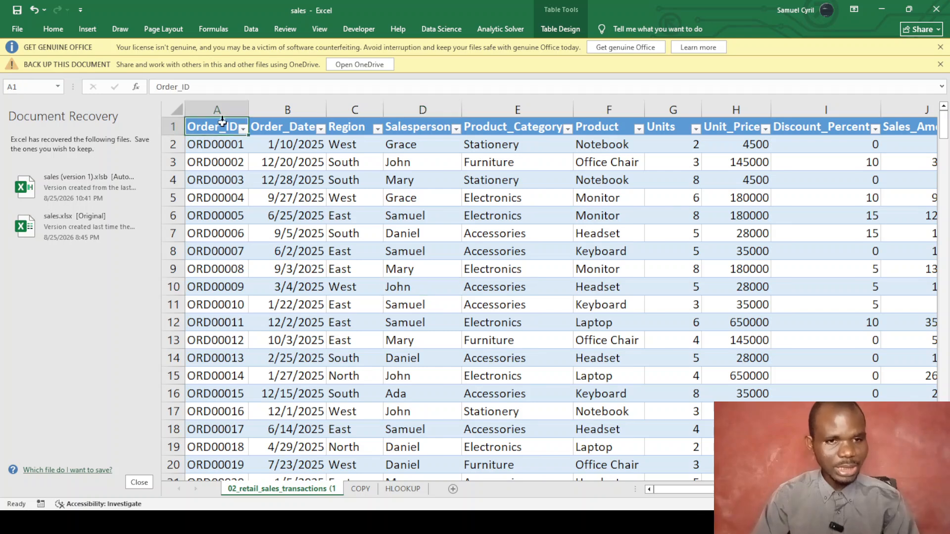
pyautogui.click(218, 110)
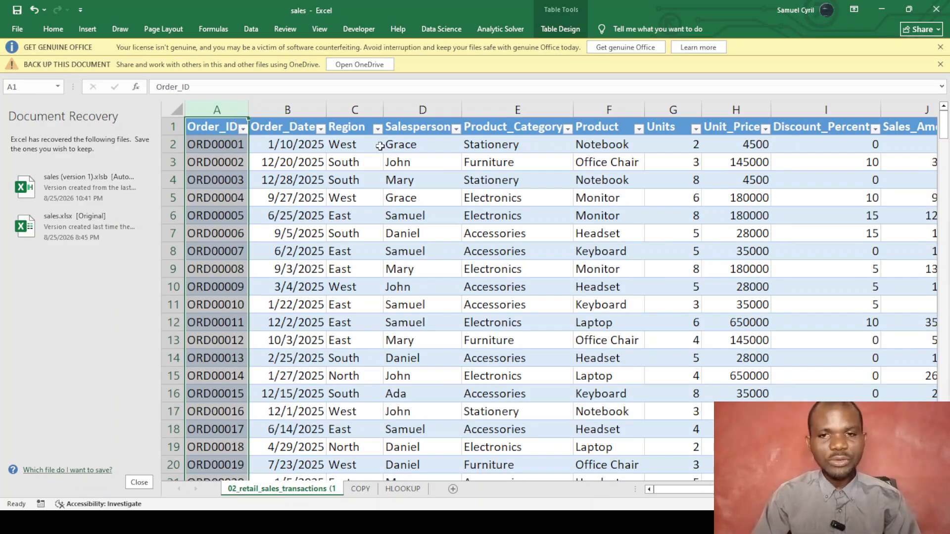
pyautogui.moveTo(218, 110); pyautogui.dragTo(782, 189)
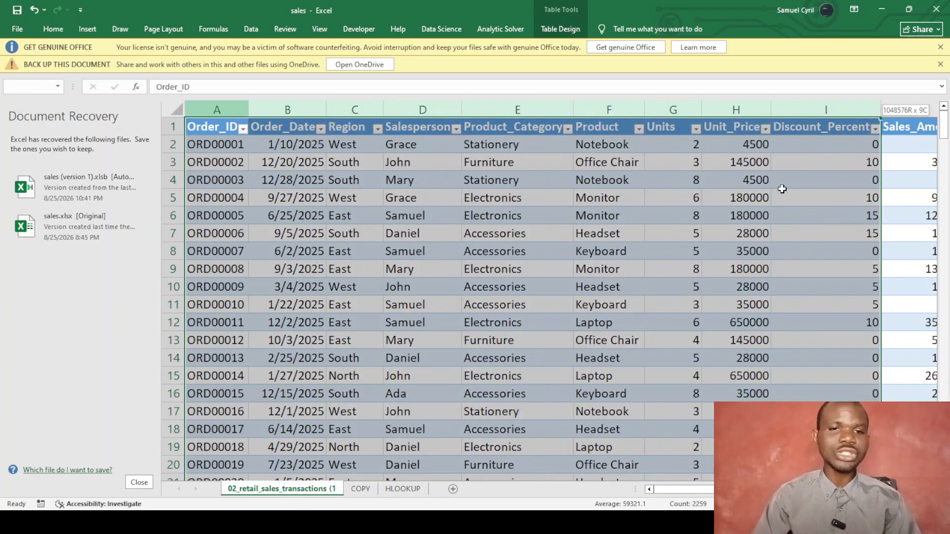
pyautogui.moveTo(782, 189); pyautogui.dragTo(252, 184)
pyautogui.moveTo(702, 489); pyautogui.dragTo(679, 492)
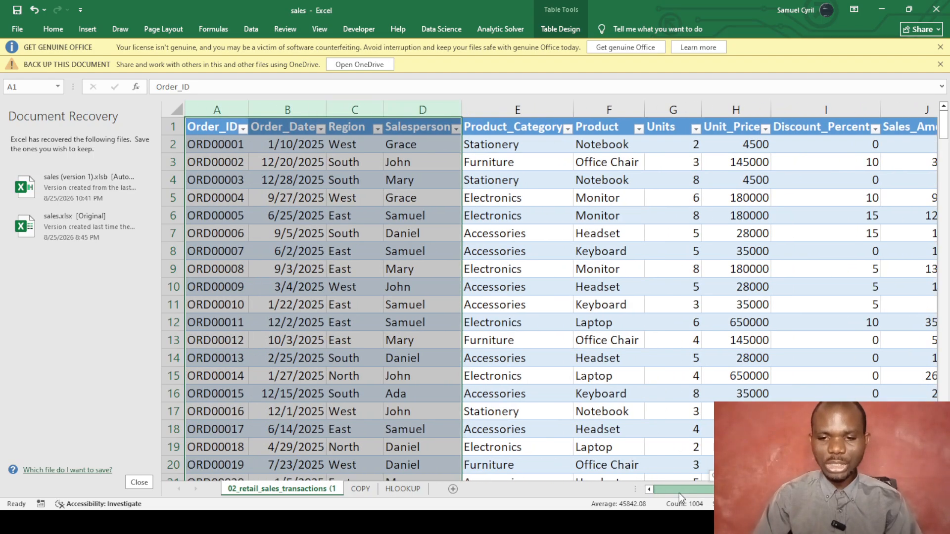
# Select the Order_ID and Order_Date source columns, then pick cell B2 on the COPY sheet.
pyautogui.click(205, 114)
pyautogui.click(294, 102)
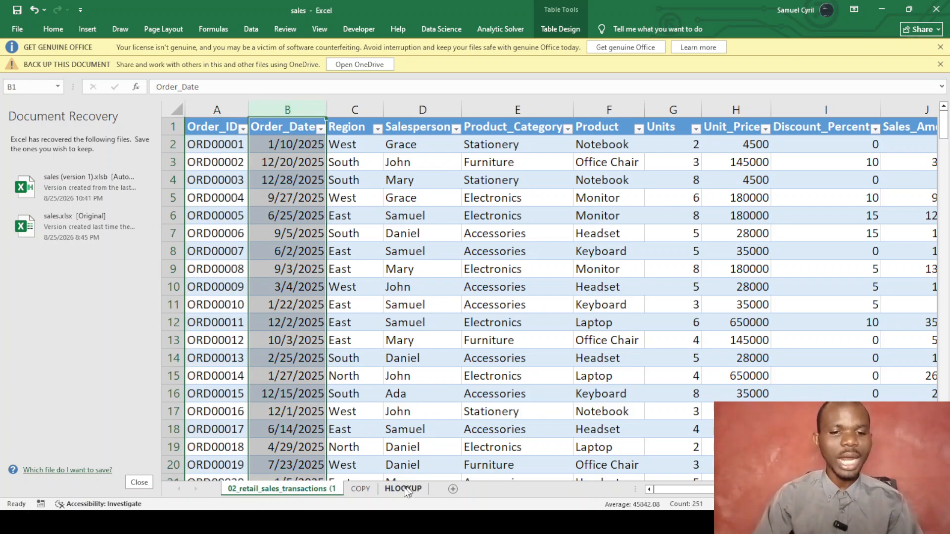
pyautogui.click(360, 489)
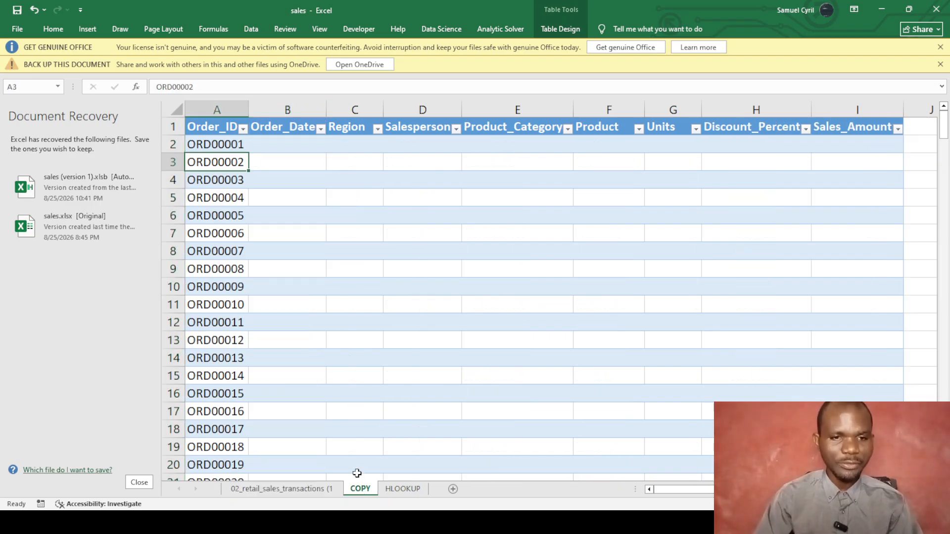
pyautogui.click(287, 145)
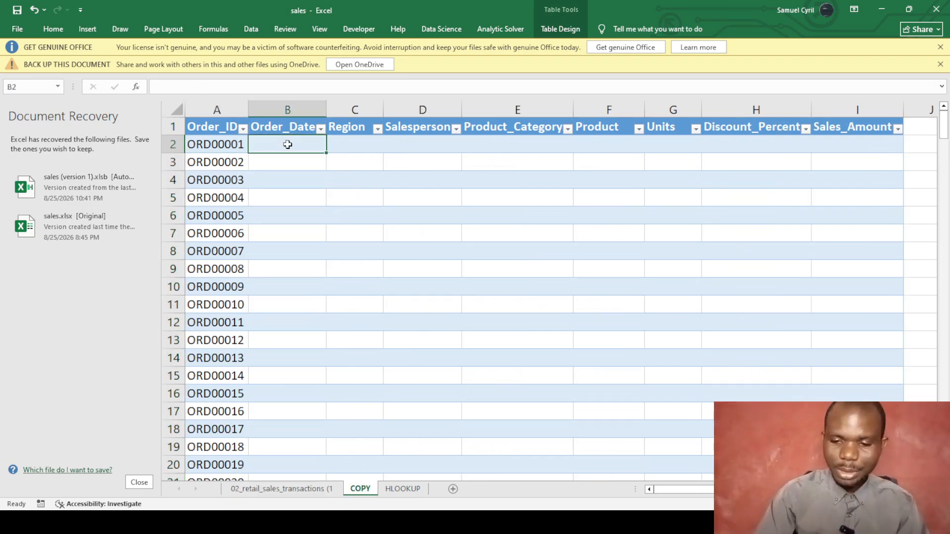
# Start a VLOOKUP in B2 using [@[Order_ID]] and a table array beginning at Table1[Order_ID].
pyautogui.write('=vlo')
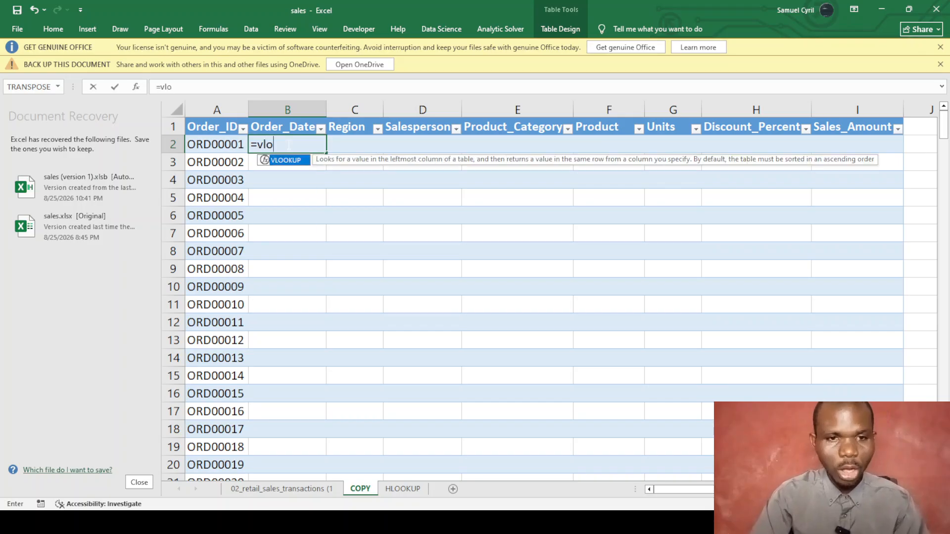
pyautogui.press('Tab')
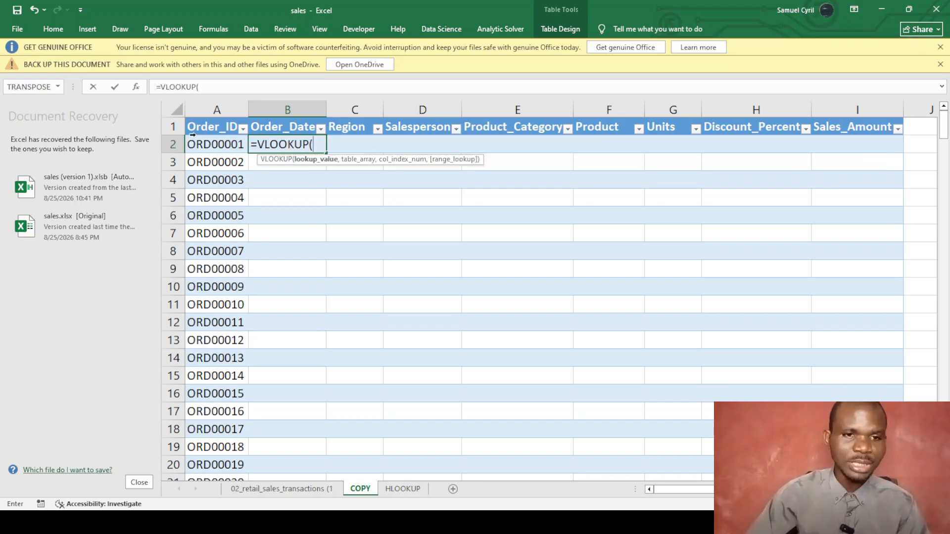
pyautogui.click(203, 142)
pyautogui.write(',')
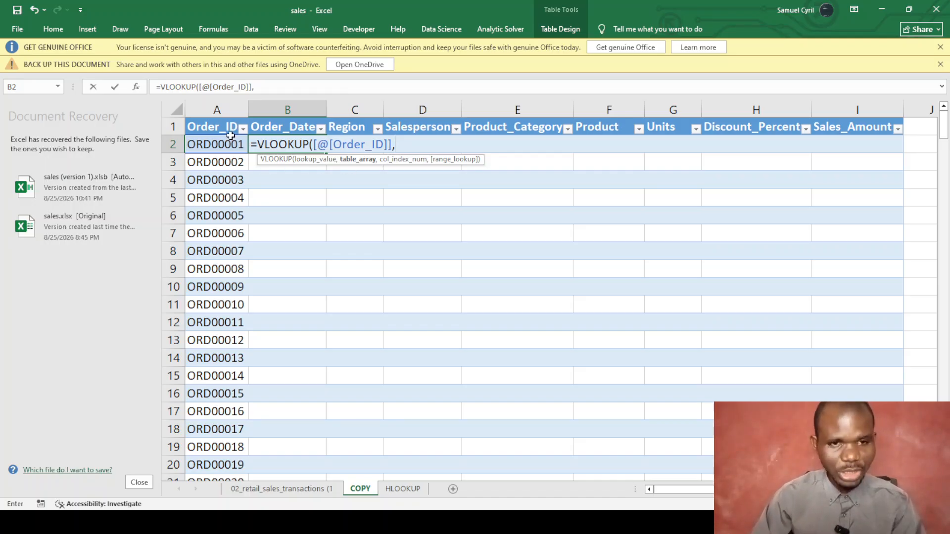
pyautogui.click(281, 489)
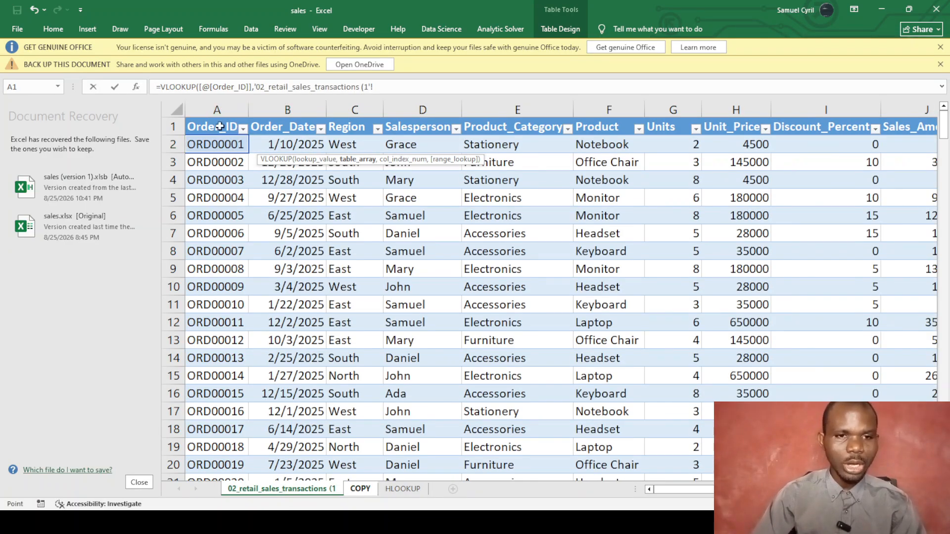
pyautogui.click(219, 127)
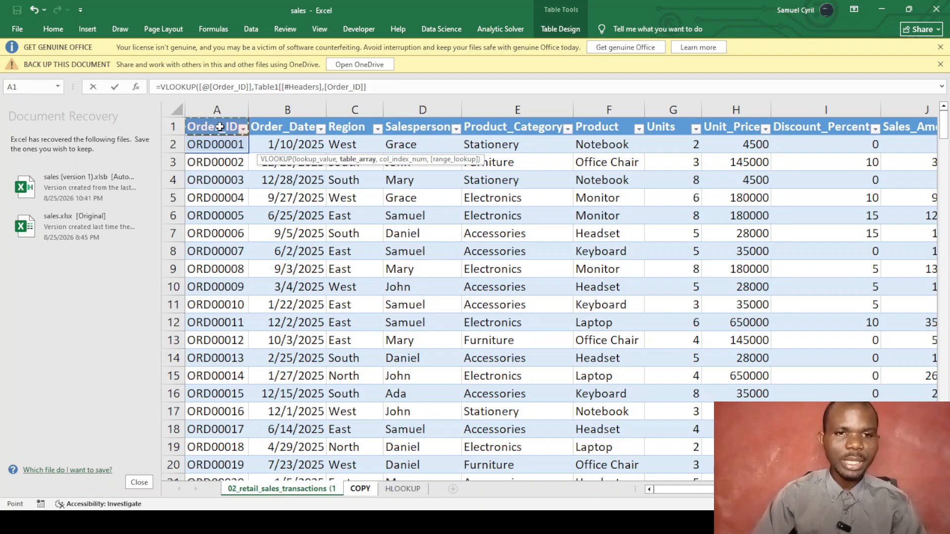
pyautogui.click(324, 87)
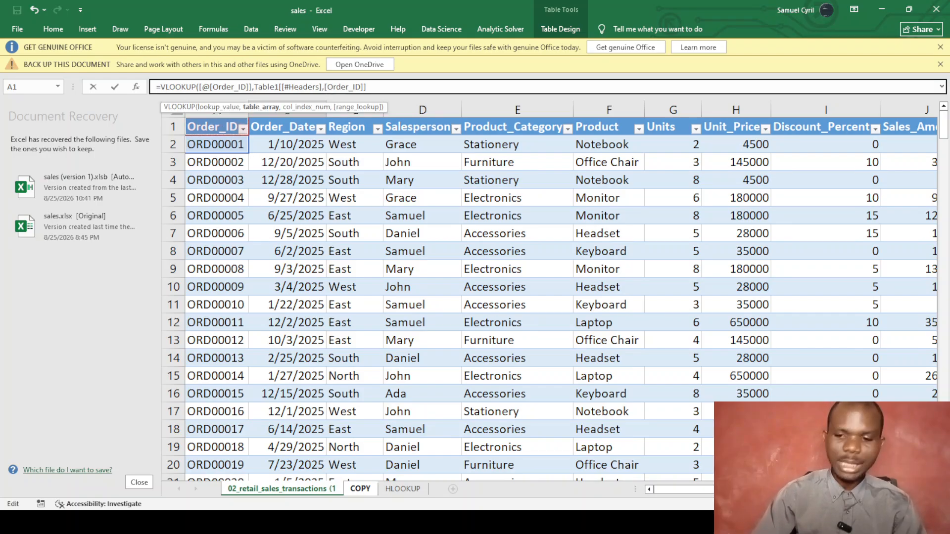
pyautogui.press('BackSpace')
pyautogui.press('BackSpace')
pyautogui.press('BackSpace')
pyautogui.press('BackSpace')
pyautogui.press('BackSpace')
pyautogui.press('BackSpace')
pyautogui.press('BackSpace')
pyautogui.press('BackSpace')
pyautogui.press('BackSpace')
pyautogui.press('BackSpace')
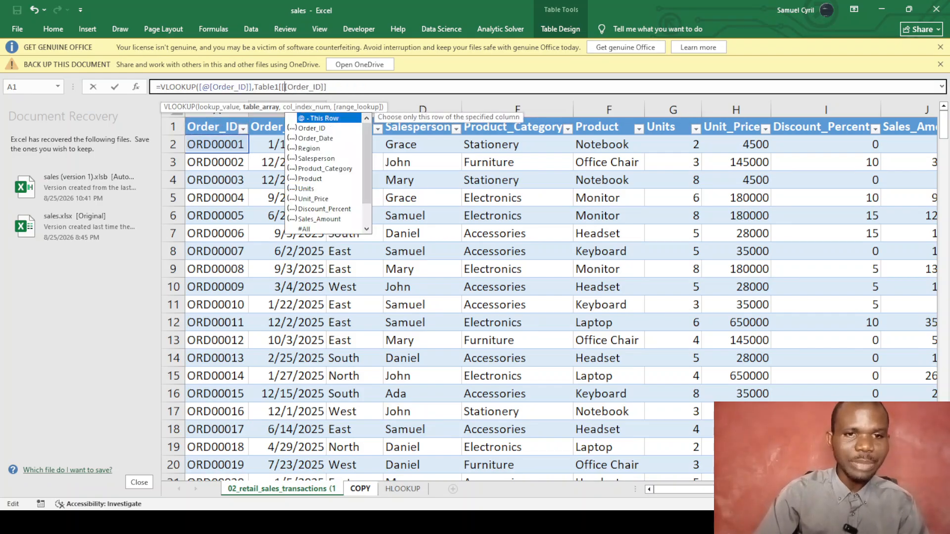
pyautogui.click(324, 87)
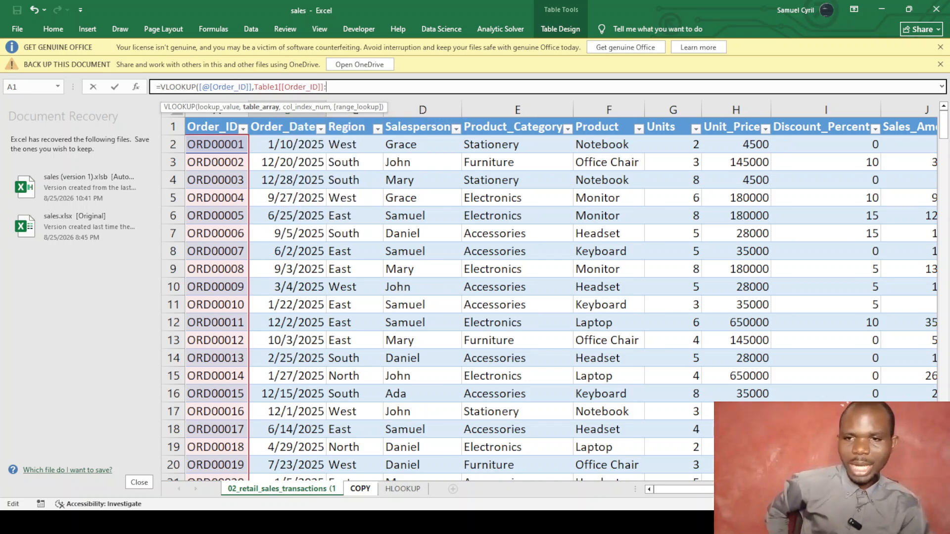
# Extend the array to Table1[Product], return column 2 with exact match 0, and commit.
pyautogui.click(609, 125)
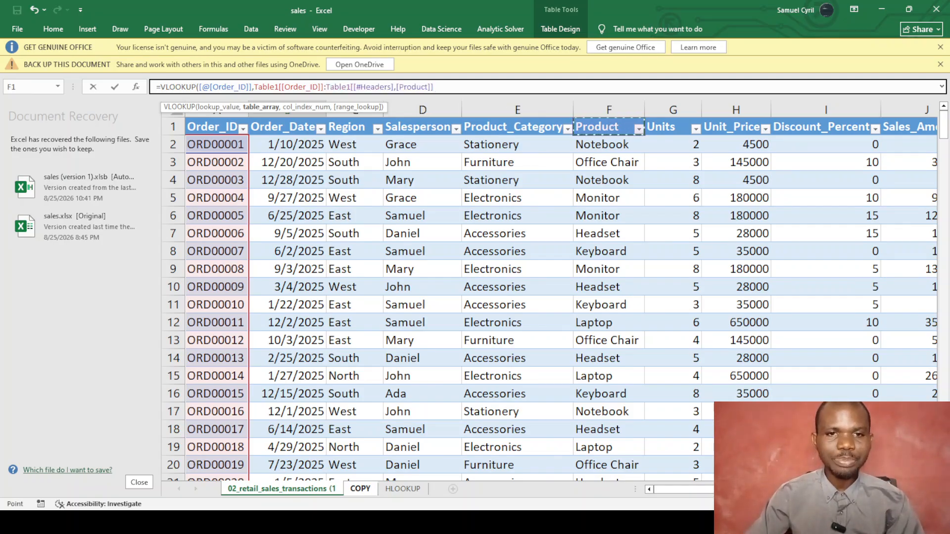
pyautogui.click(396, 86)
pyautogui.press('BackSpace')
pyautogui.press('BackSpace')
pyautogui.press('BackSpace')
pyautogui.press('BackSpace')
pyautogui.press('BackSpace')
pyautogui.press('BackSpace')
pyautogui.press('BackSpace')
pyautogui.press('BackSpace')
pyautogui.press('BackSpace')
pyautogui.press('BackSpace')
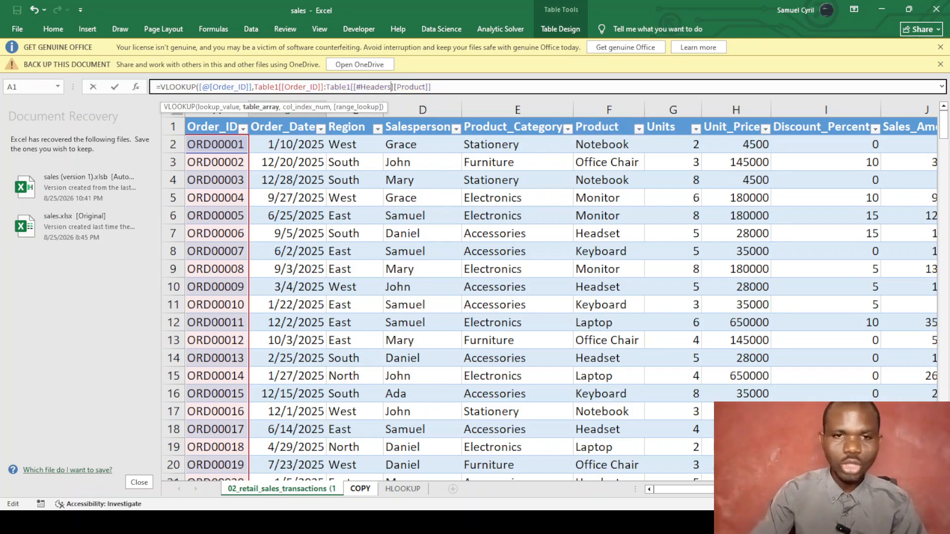
pyautogui.press('BackSpace')
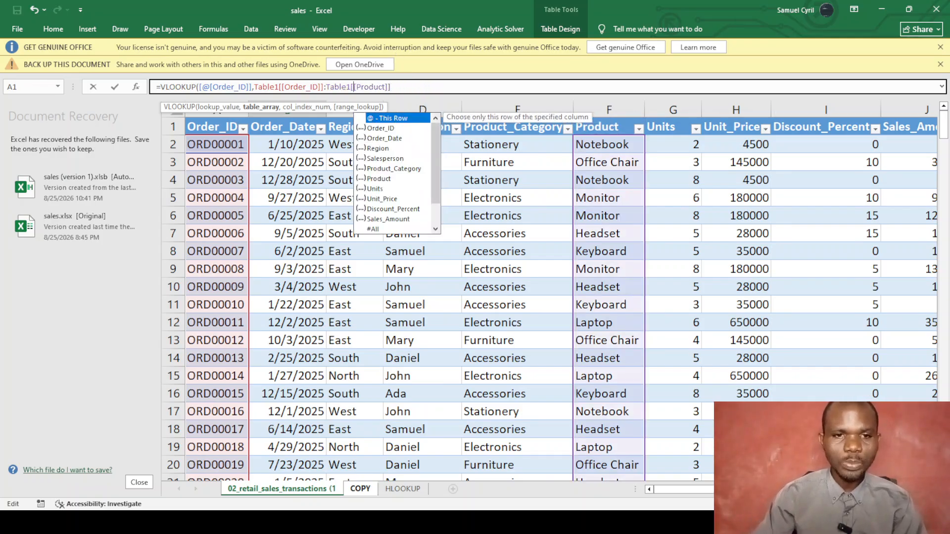
pyautogui.click(405, 85)
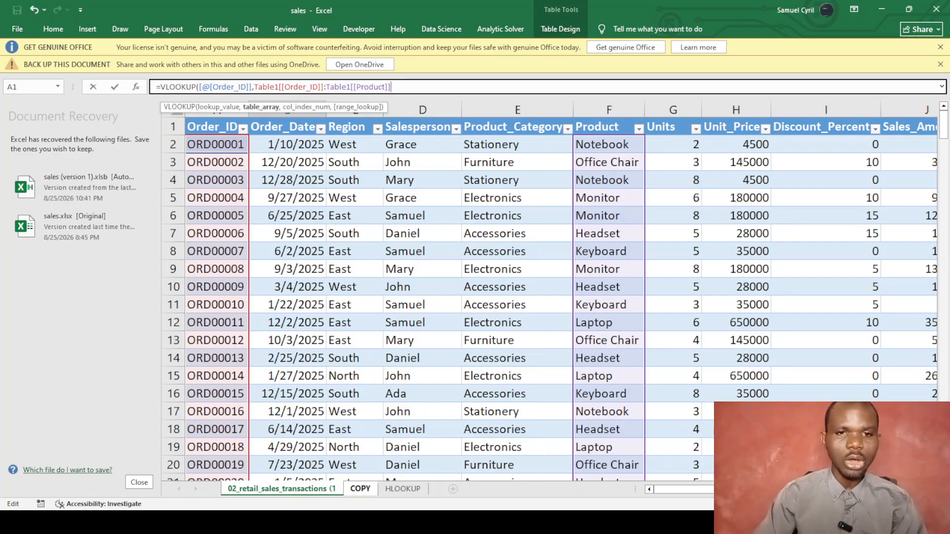
pyautogui.write(',2')
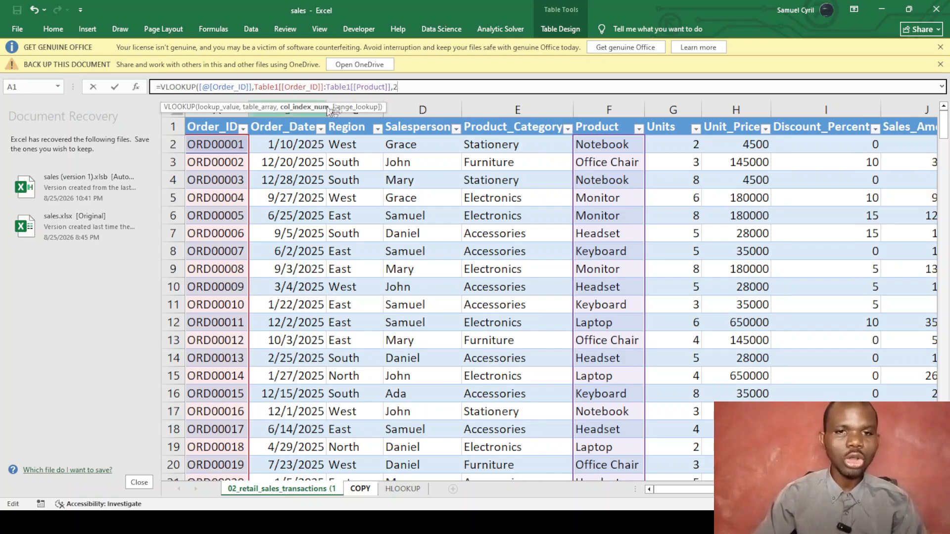
pyautogui.write(',')
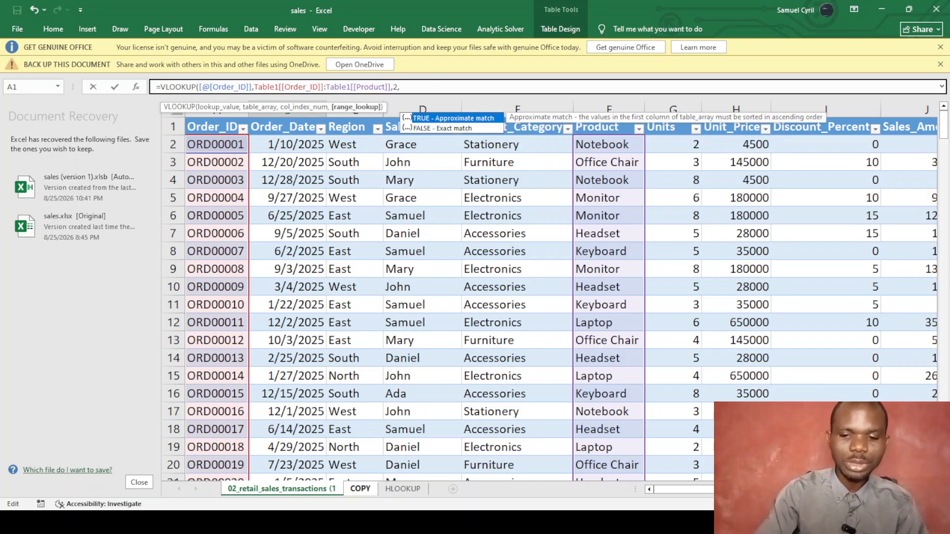
pyautogui.write('0')
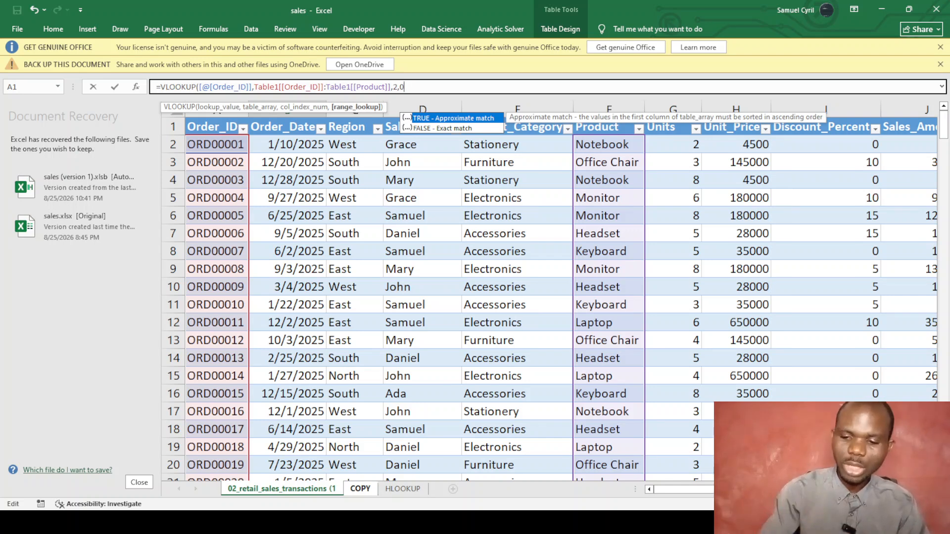
pyautogui.write(')')
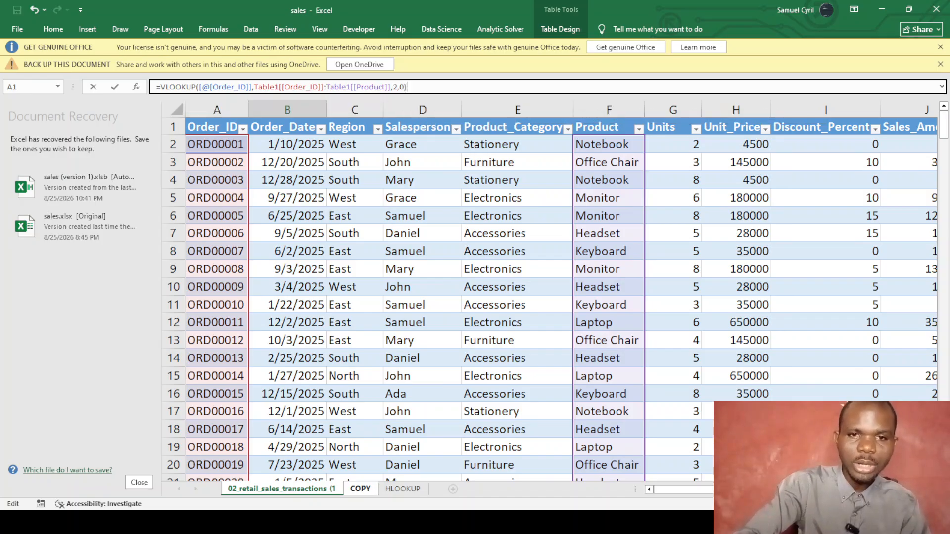
pyautogui.press('Return')
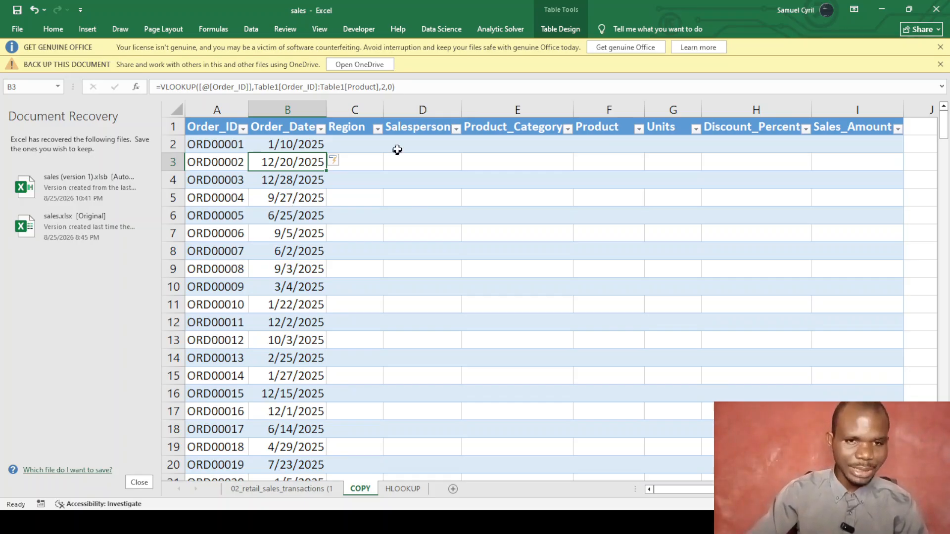
# Start a VLOOKUP in Region cell C2 with the row's [@[Order_ID]] as lookup value.
pyautogui.click(349, 143)
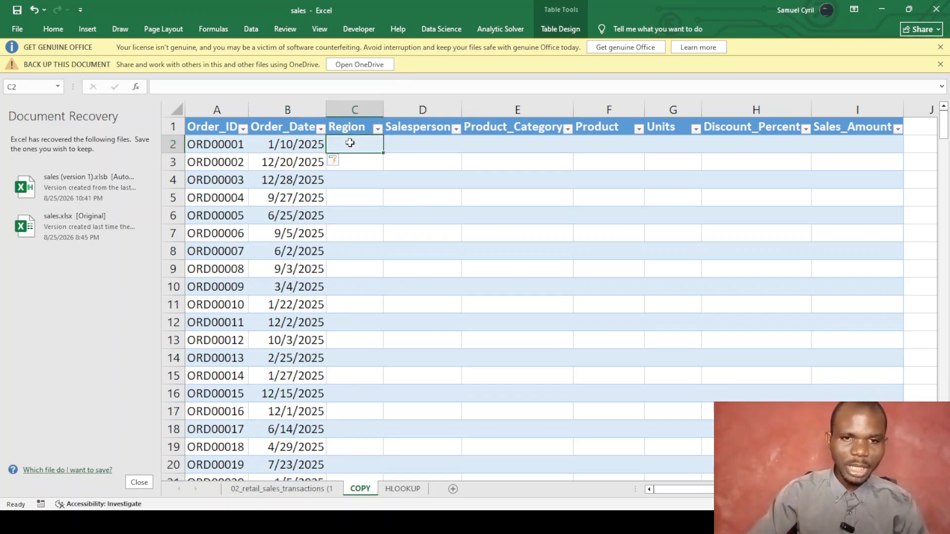
pyautogui.write('=')
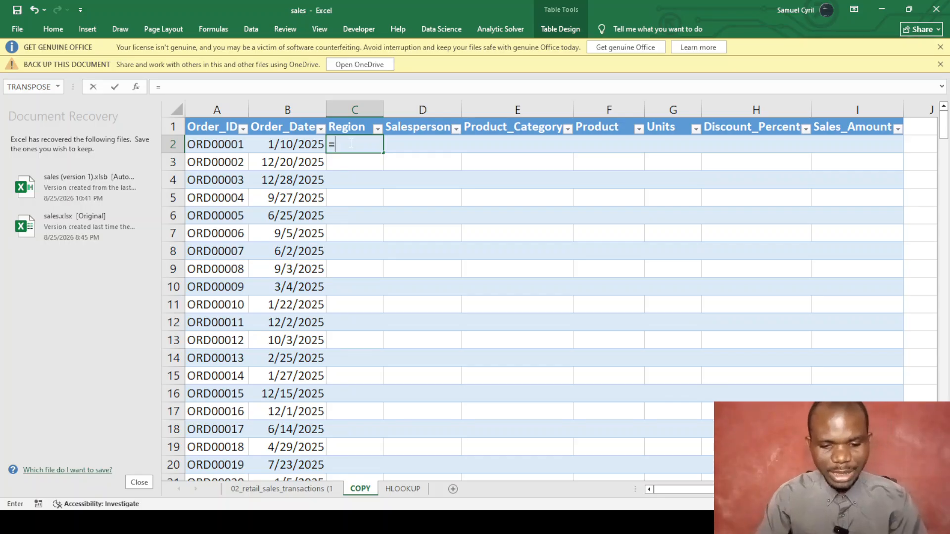
pyautogui.write('vlo')
pyautogui.press('Tab')
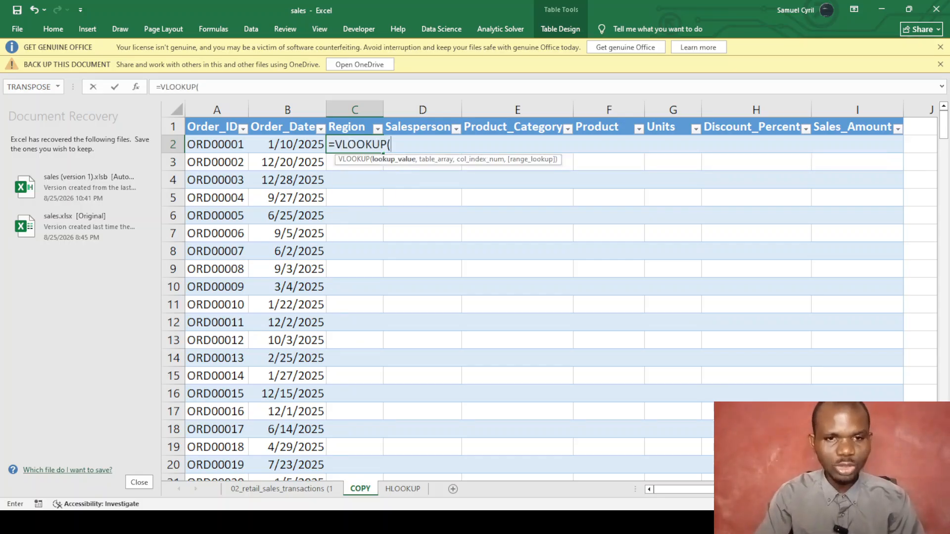
pyautogui.click(194, 143)
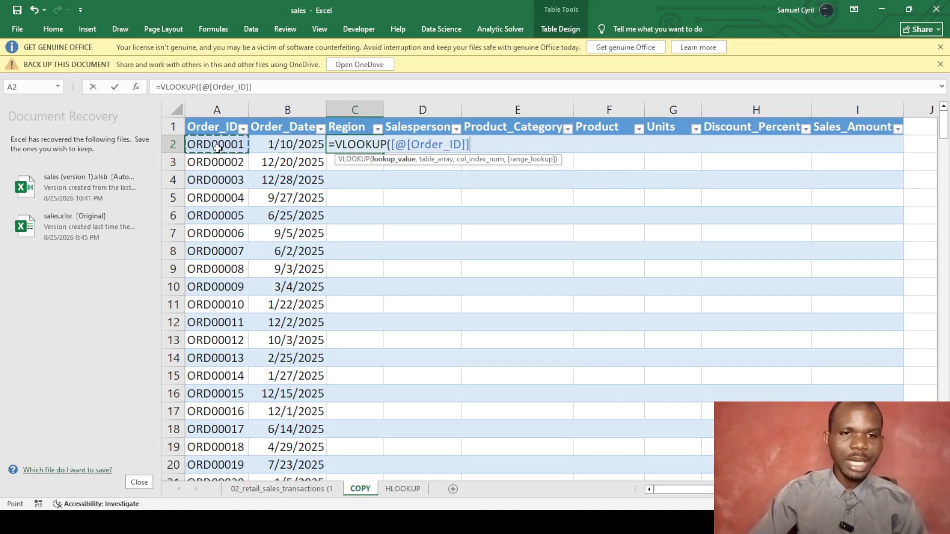
pyautogui.click(266, 89)
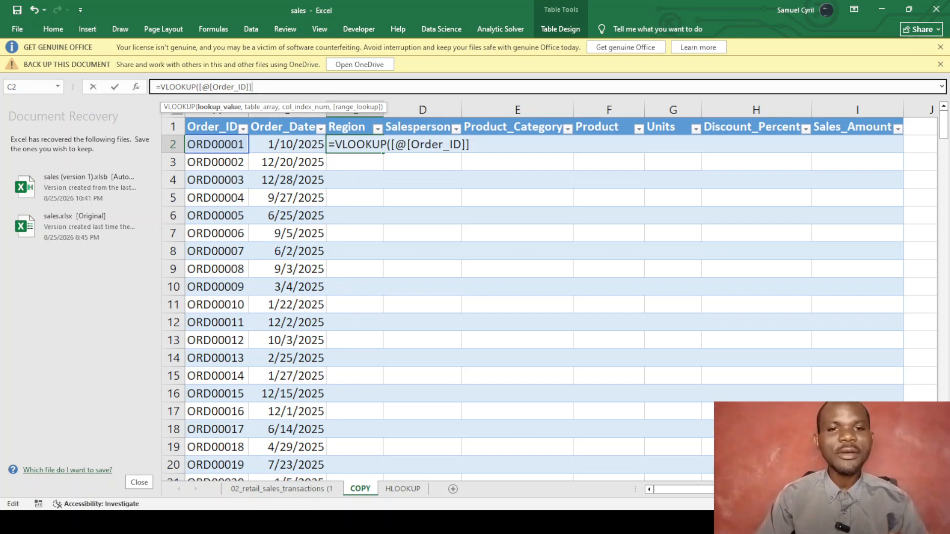
pyautogui.write(',')
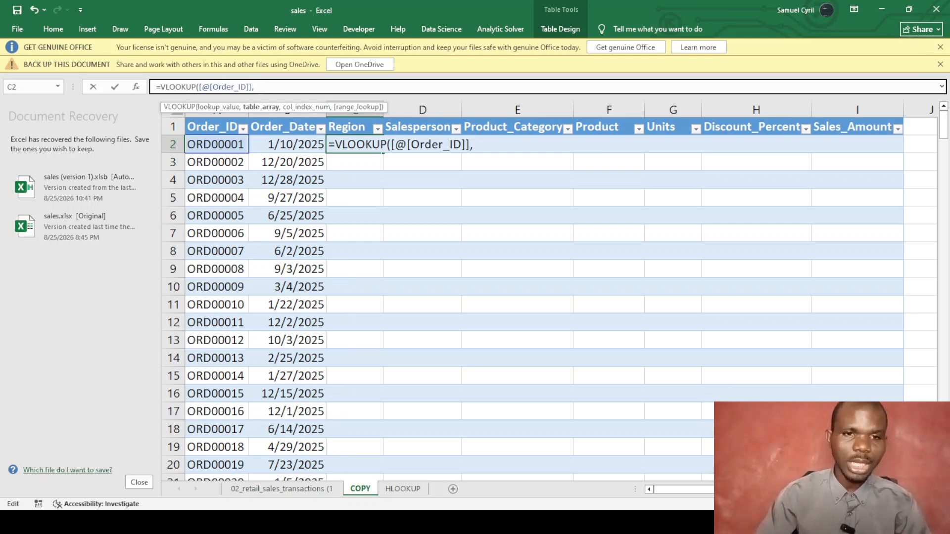
# Look up in Table1[[Order_ID]]:Table1[Discount_Percent], returning column 3 with exact match 0.
pyautogui.click(267, 490)
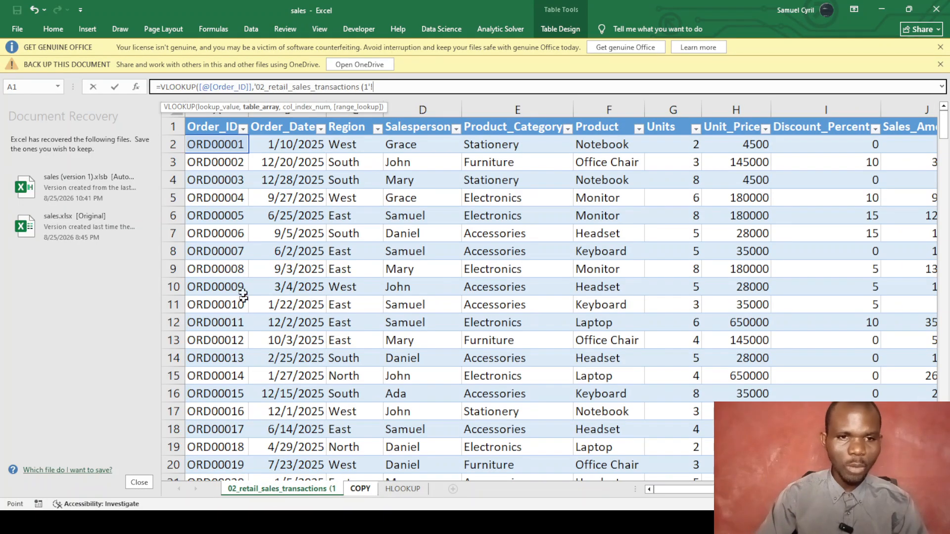
pyautogui.click(225, 128)
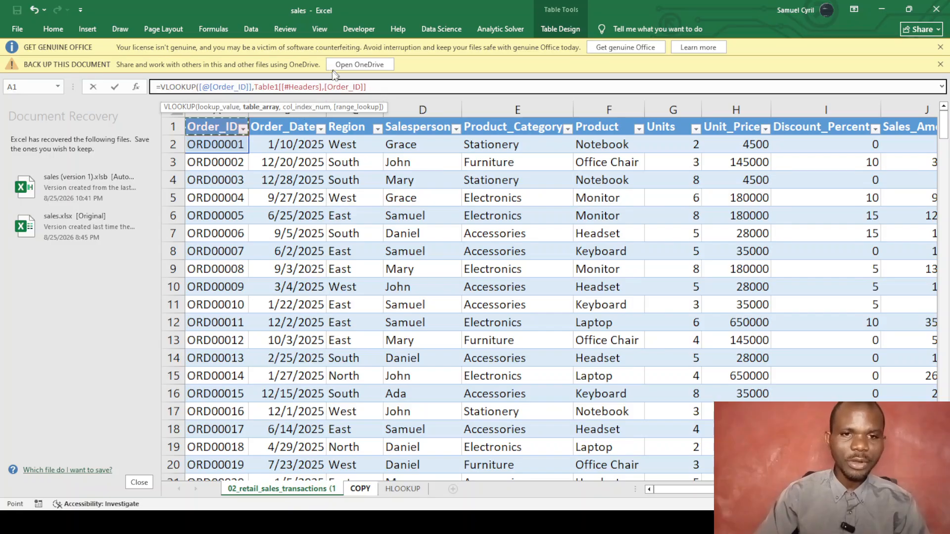
pyautogui.click(323, 87)
pyautogui.press('BackSpace')
pyautogui.press('BackSpace')
pyautogui.press('BackSpace')
pyautogui.press('BackSpace')
pyautogui.press('BackSpace')
pyautogui.press('BackSpace')
pyautogui.press('BackSpace')
pyautogui.press('BackSpace')
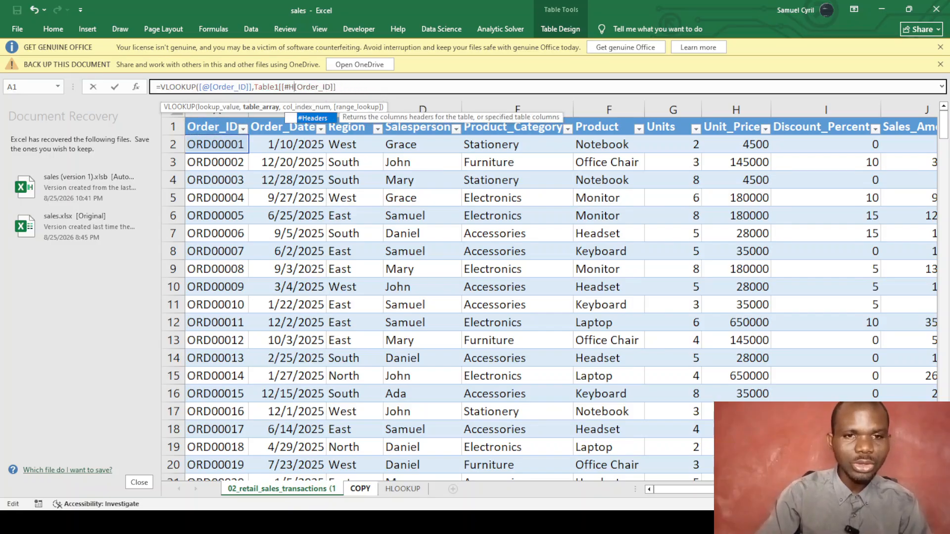
pyautogui.press('BackSpace')
pyautogui.press('BackSpace')
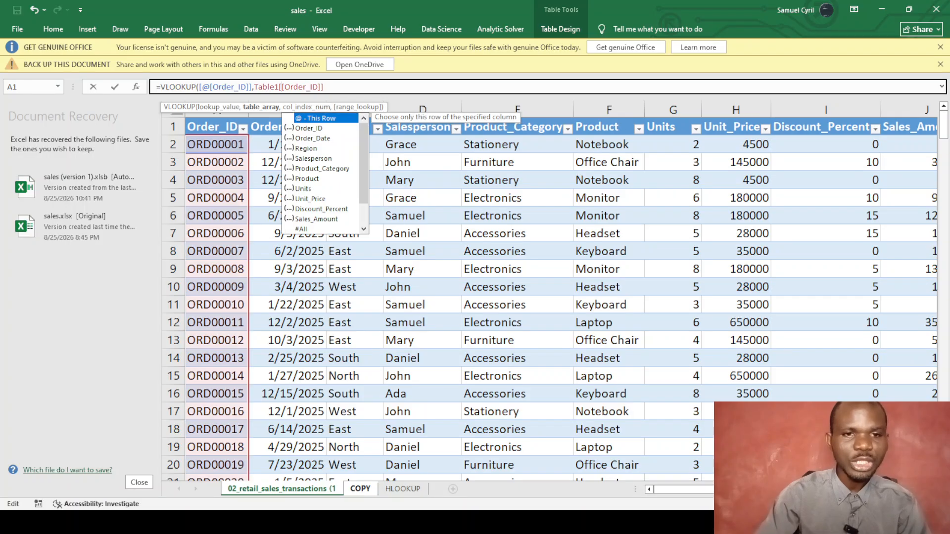
pyautogui.click(336, 87)
pyautogui.write(':')
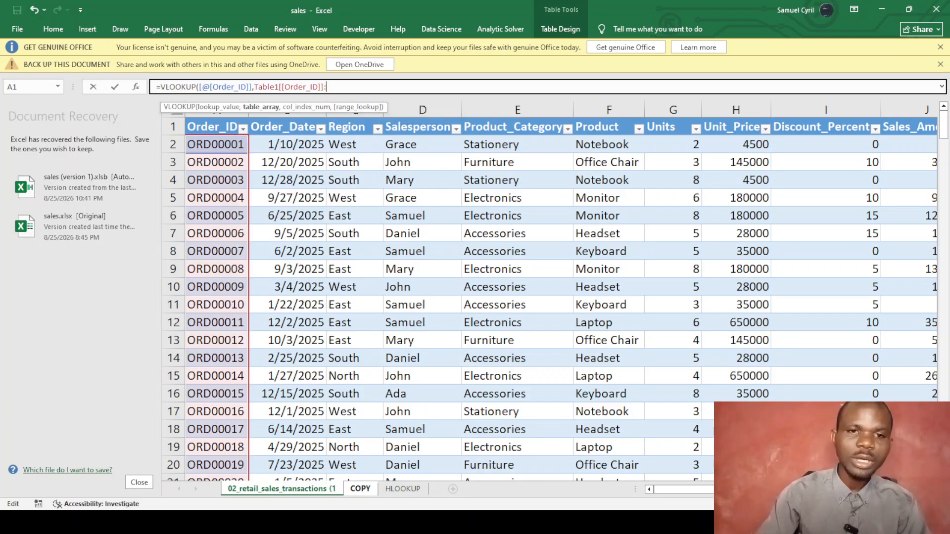
pyautogui.click(830, 121)
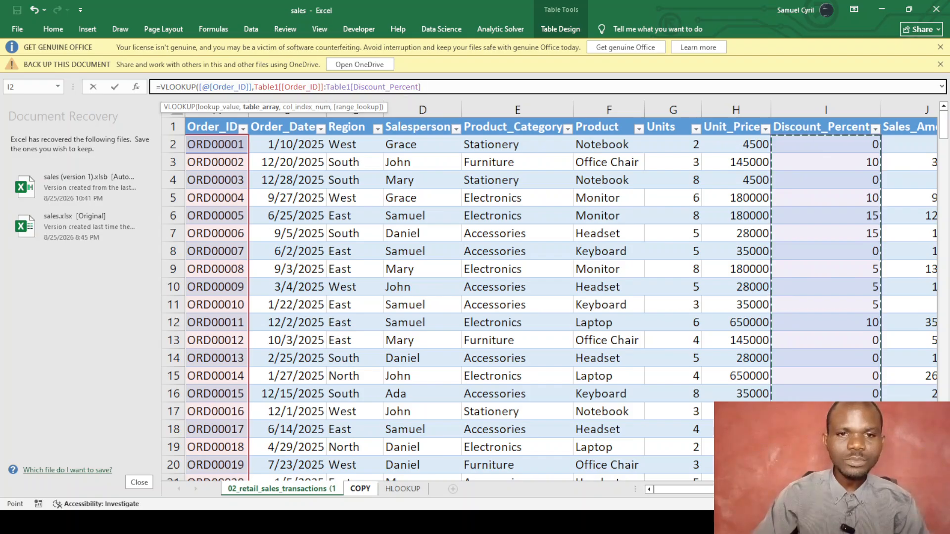
pyautogui.click(421, 87)
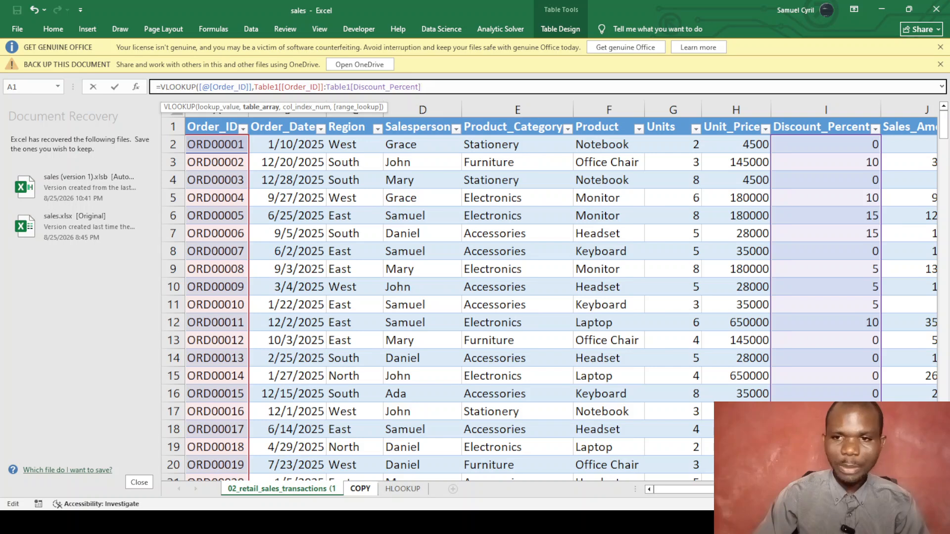
pyautogui.write(',')
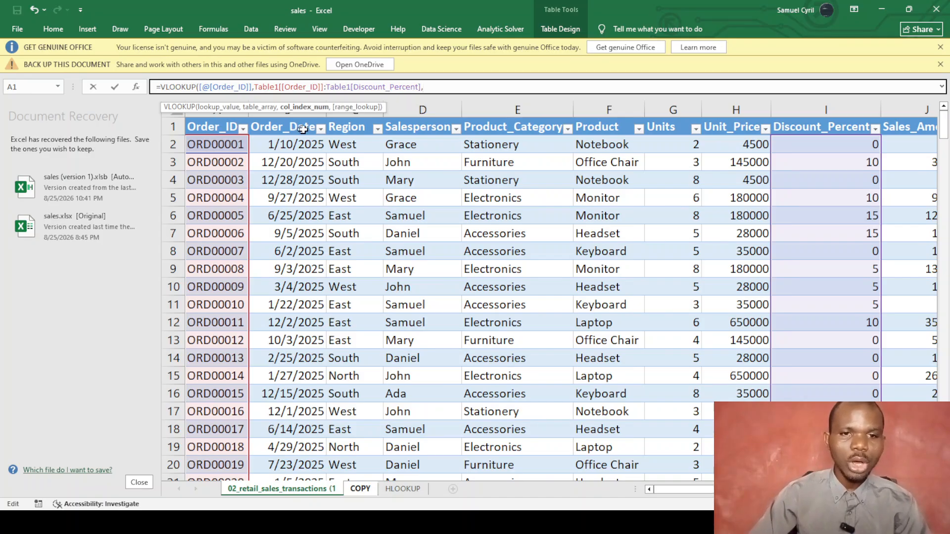
pyautogui.write('3')
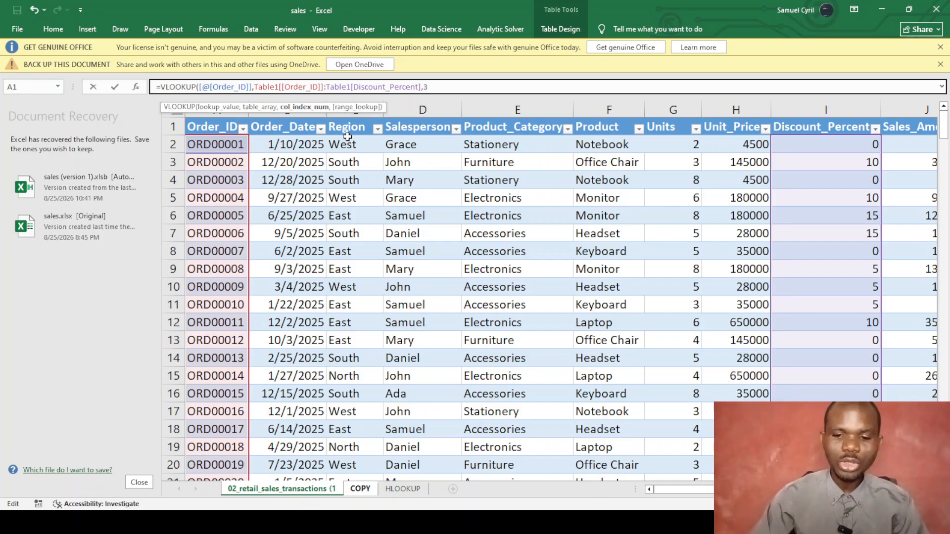
pyautogui.write(',0')
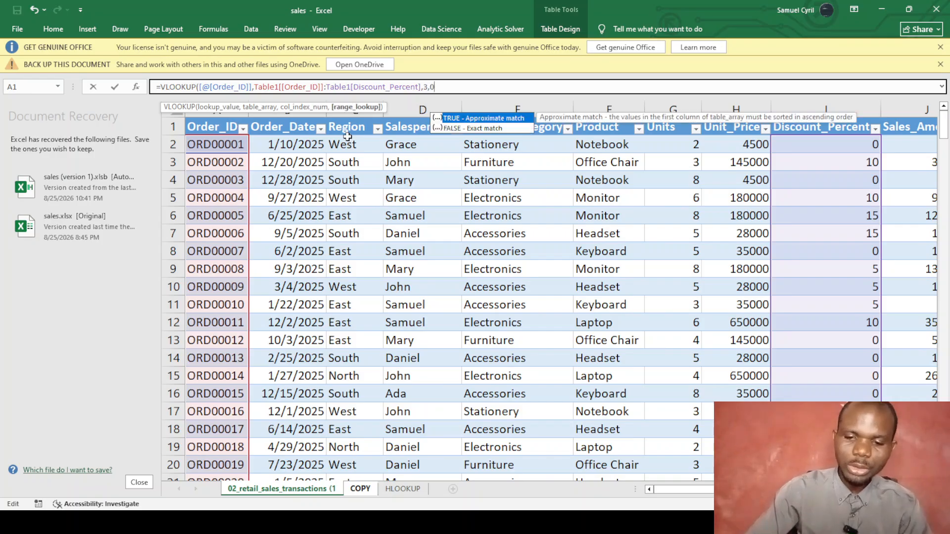
pyautogui.write(')')
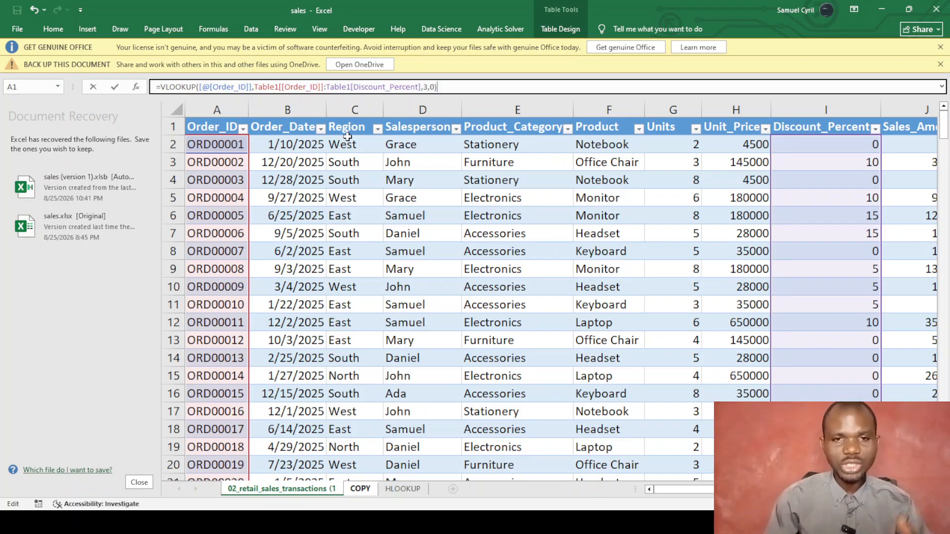
pyautogui.press('Return')
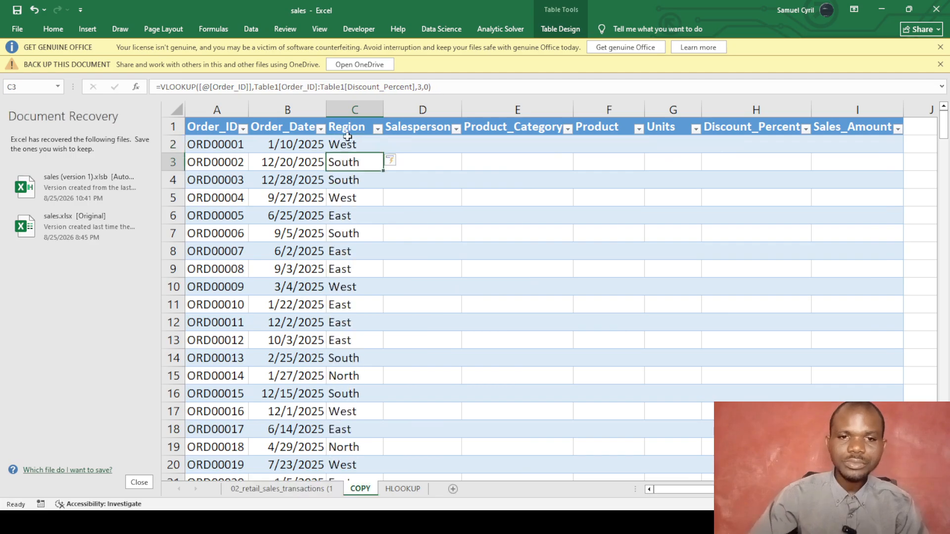
# Start a VLOOKUP in Salesperson cell D2 with the row's Order_ID as lookup value.
pyautogui.click(422, 143)
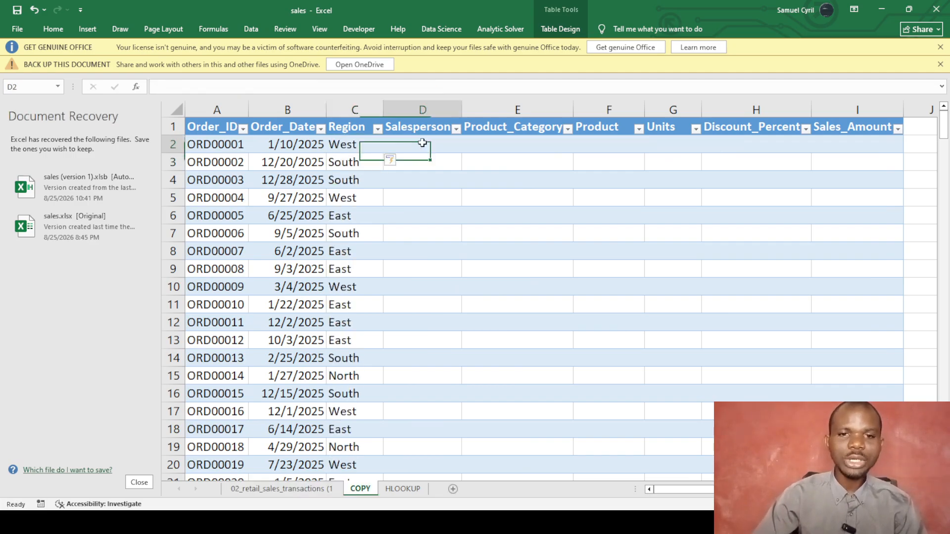
pyautogui.write('=')
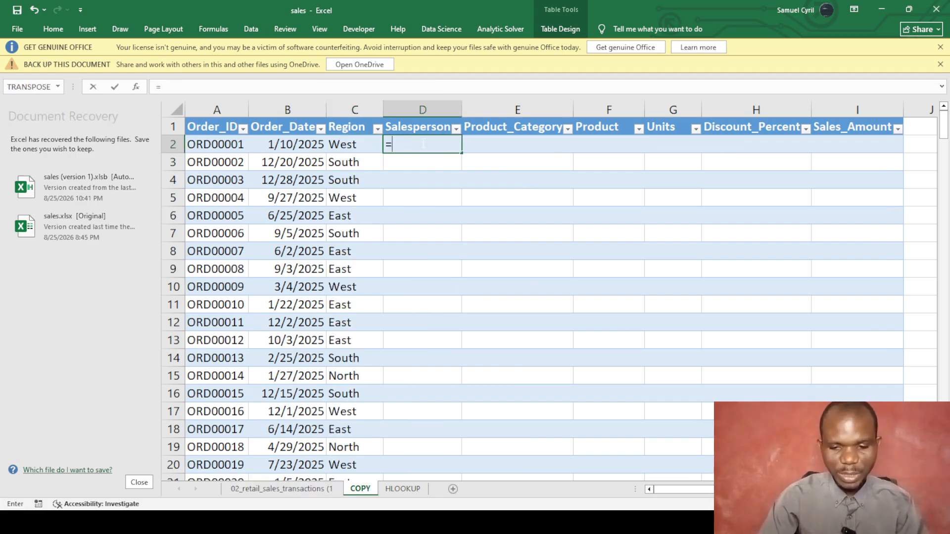
pyautogui.write('vlo')
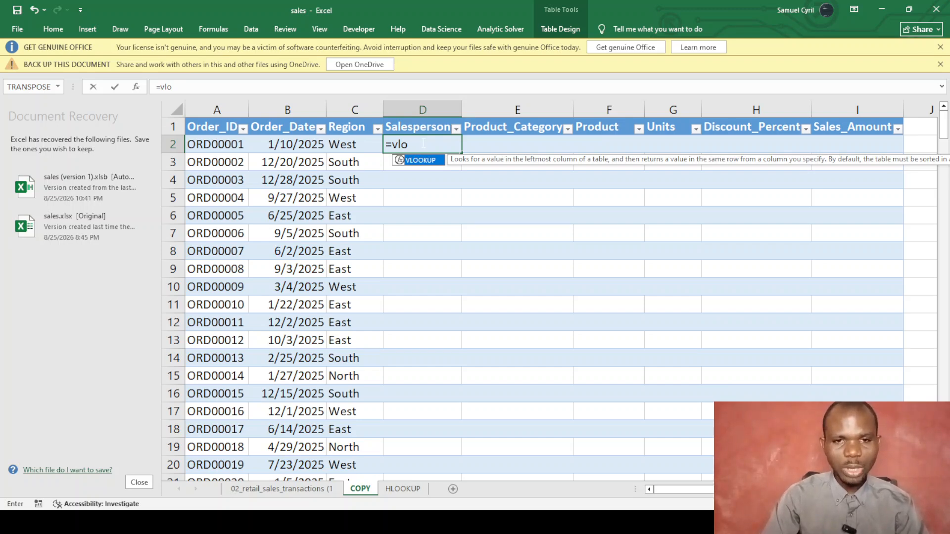
pyautogui.press('Tab')
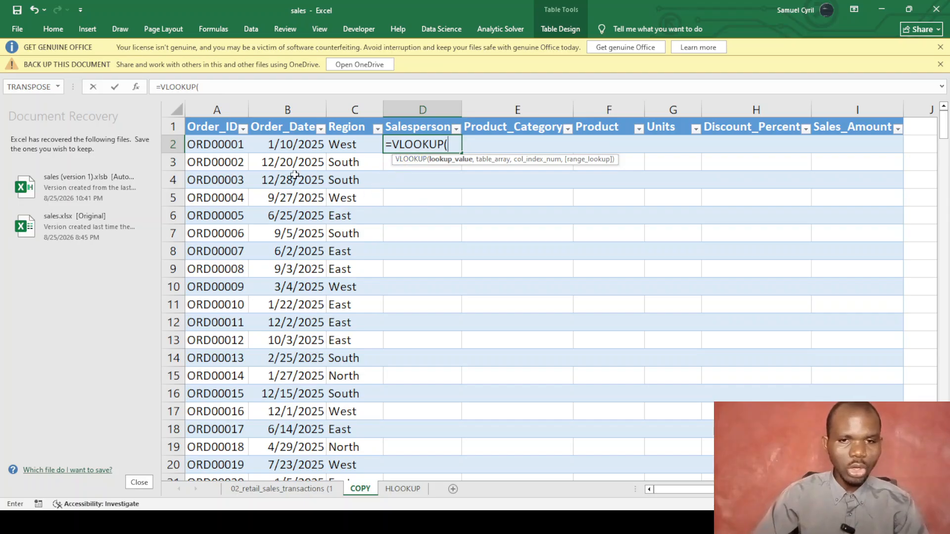
pyautogui.click(216, 146)
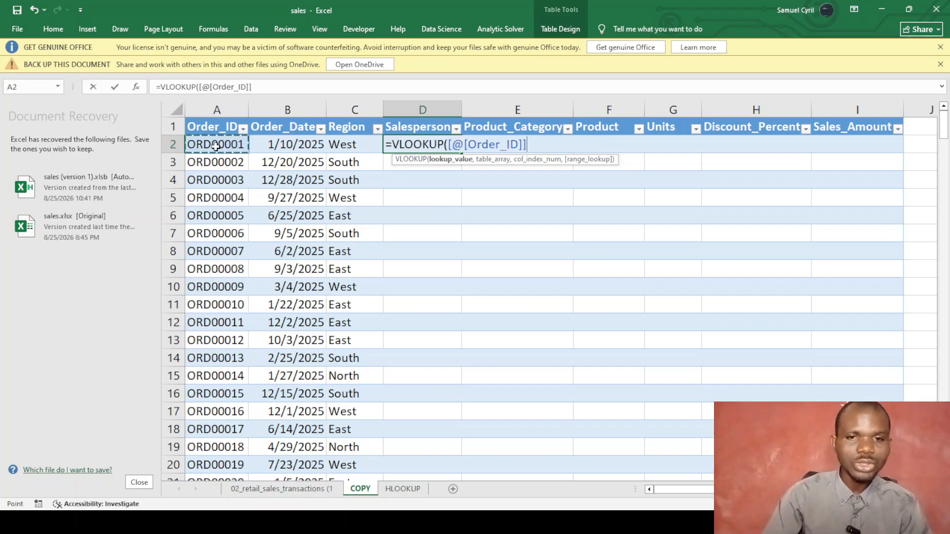
pyautogui.write(',')
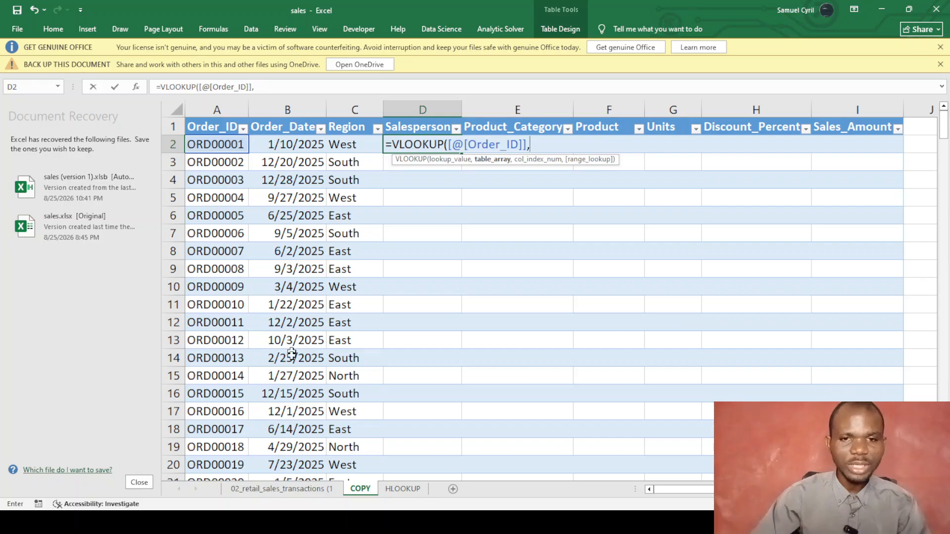
# Use range Table1[Order_ID]:Table1[Product_Category], return column 4 with exact match 0, and commit.
pyautogui.click(282, 487)
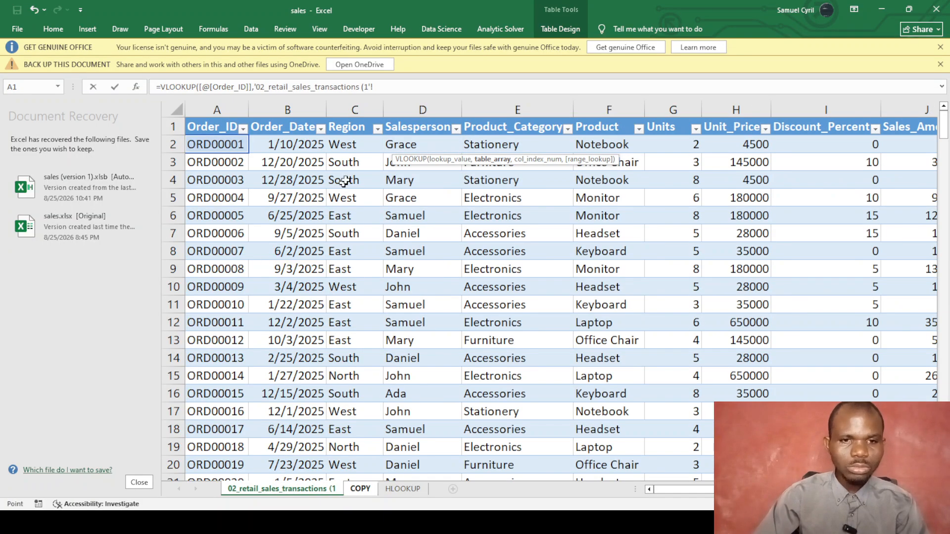
pyautogui.click(218, 124)
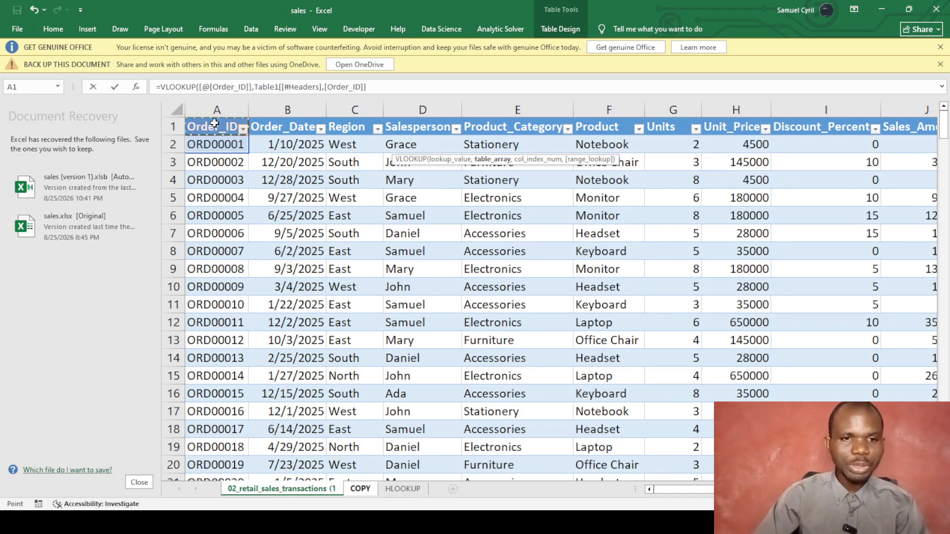
pyautogui.click(323, 87)
pyautogui.press('BackSpace')
pyautogui.press('BackSpace')
pyautogui.press('BackSpace')
pyautogui.press('BackSpace')
pyautogui.press('BackSpace')
pyautogui.press('BackSpace')
pyautogui.press('BackSpace')
pyautogui.press('BackSpace')
pyautogui.press('BackSpace')
pyautogui.press('BackSpace')
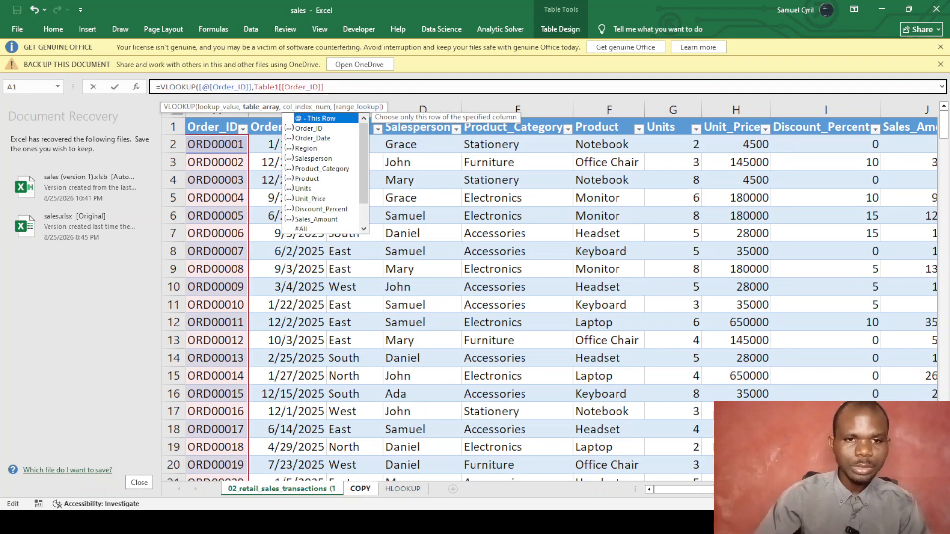
pyautogui.press('Right')
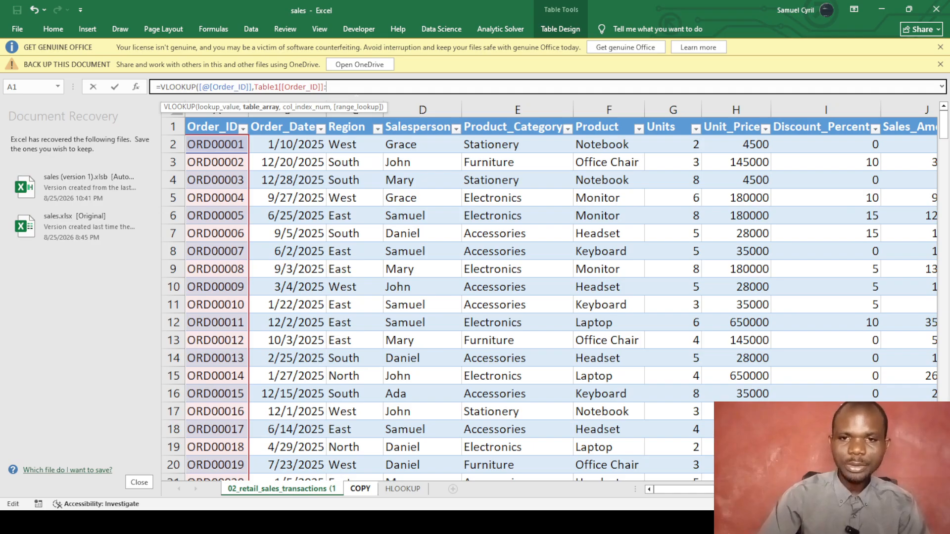
pyautogui.click(515, 115)
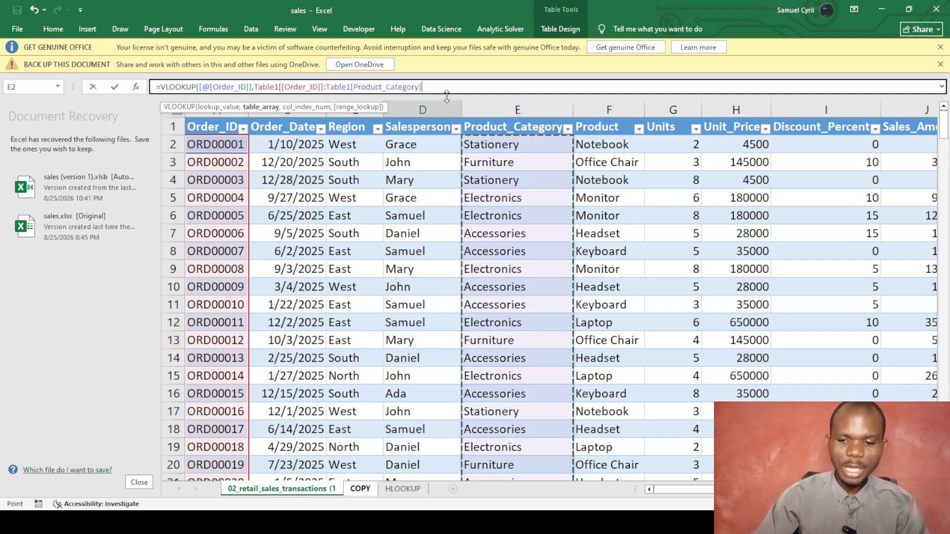
pyautogui.write(',')
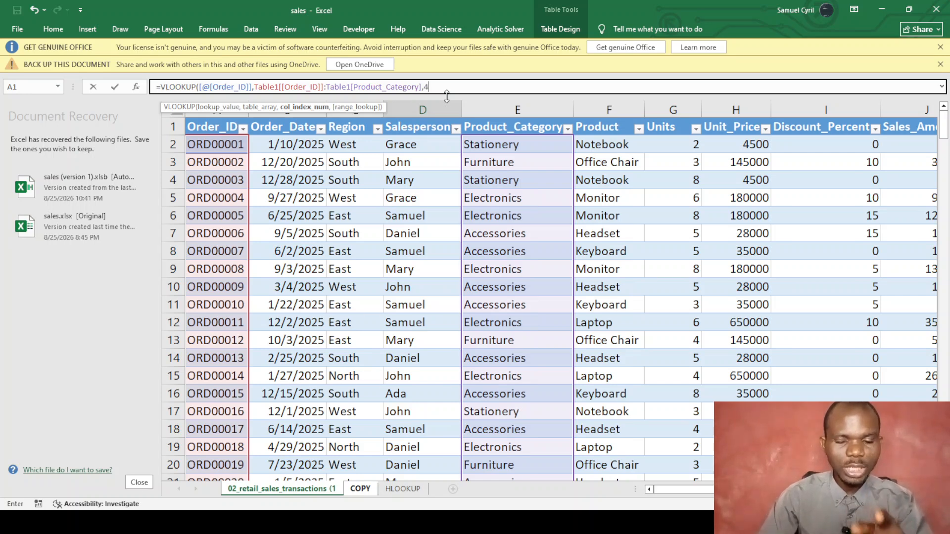
pyautogui.write('4,')
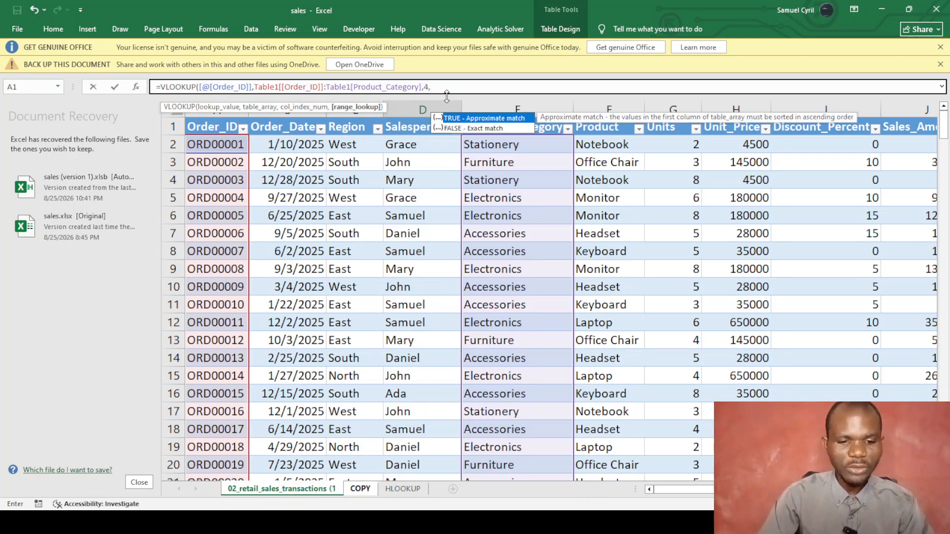
pyautogui.write('0)')
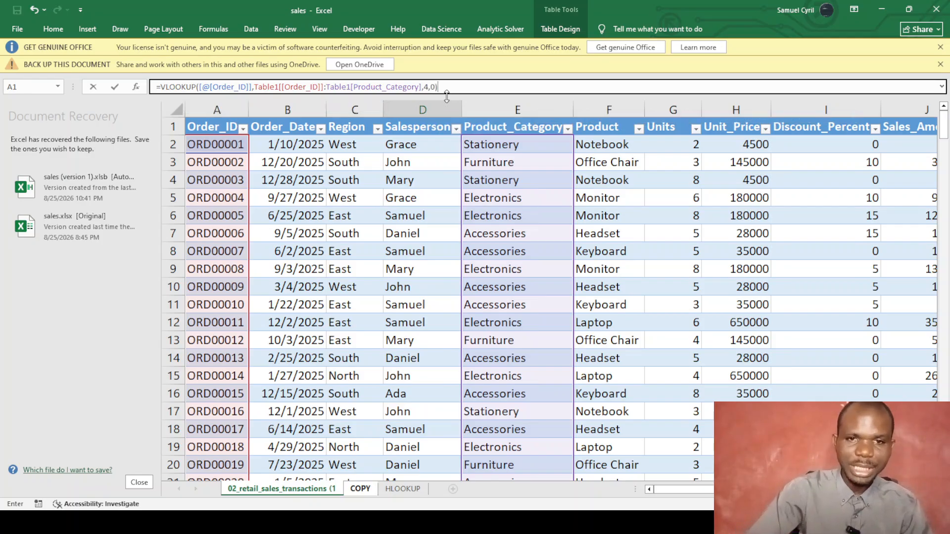
pyautogui.press('Return')
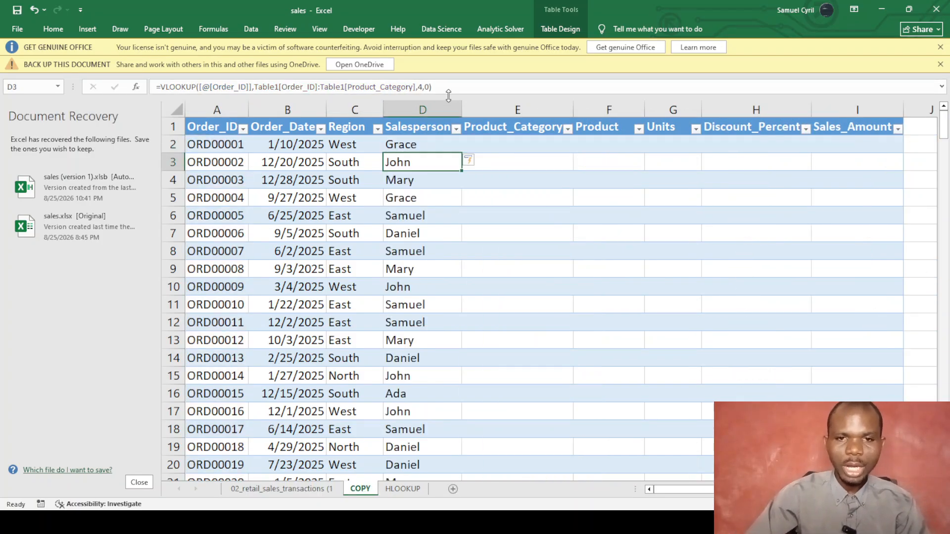
# Start a VLOOKUP in E2 with the row's Order_ID and the source Table1[Order_ID] reference.
pyautogui.click(497, 143)
pyautogui.write('=')
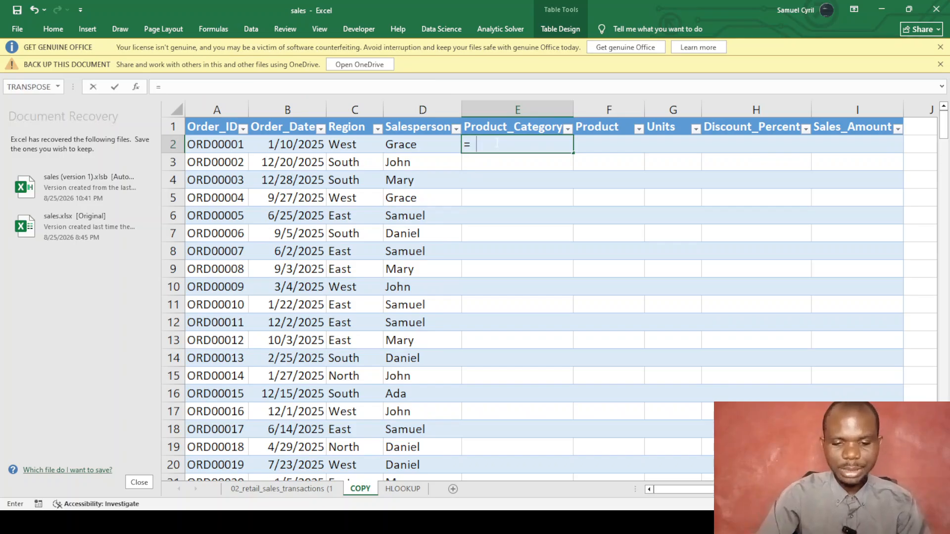
pyautogui.write('vlo')
pyautogui.press('Tab')
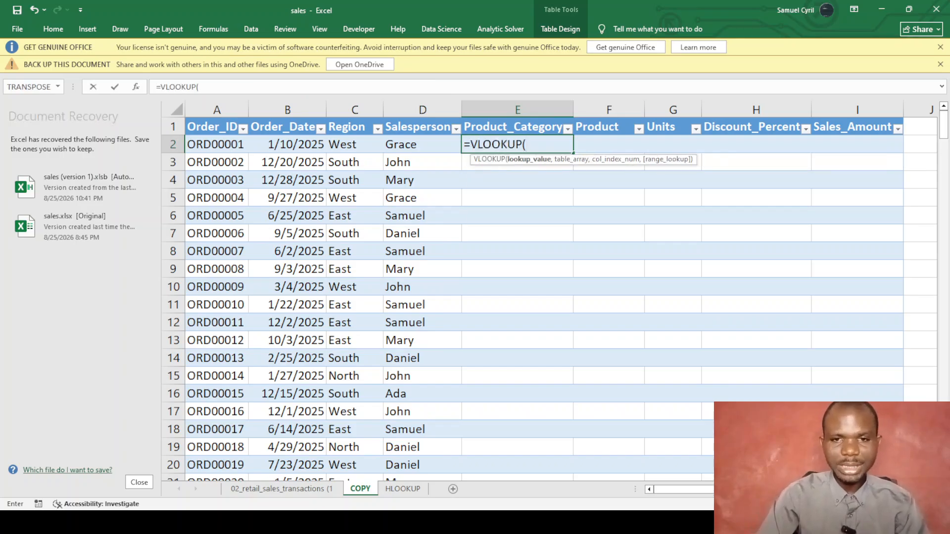
pyautogui.click(225, 143)
pyautogui.write(',')
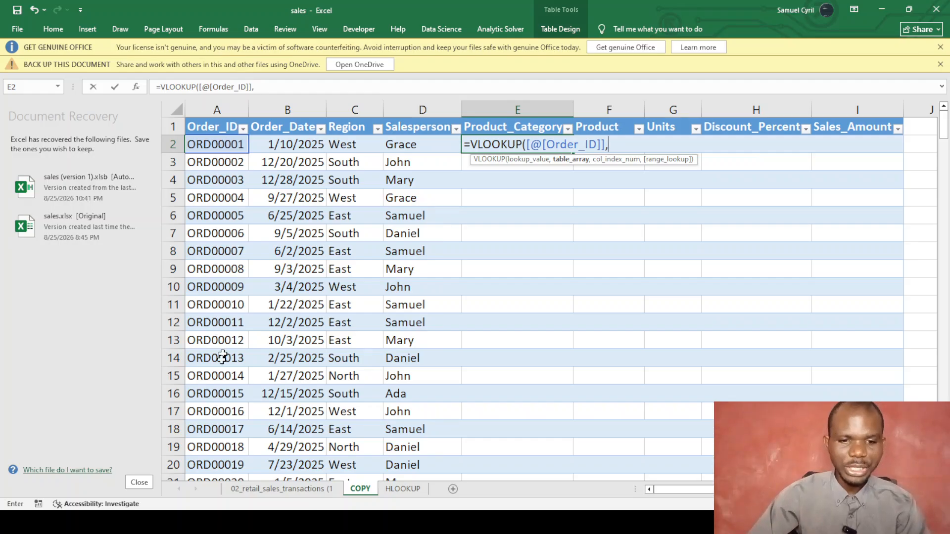
pyautogui.click(282, 489)
pyautogui.click(218, 127)
pyautogui.click(324, 87)
pyautogui.press('BackSpace')
pyautogui.press('BackSpace')
pyautogui.press('BackSpace')
pyautogui.press('BackSpace')
pyautogui.press('BackSpace')
pyautogui.press('BackSpace')
pyautogui.press('BackSpace')
pyautogui.press('BackSpace')
pyautogui.press('BackSpace')
pyautogui.press('BackSpace')
pyautogui.press('BackSpace')
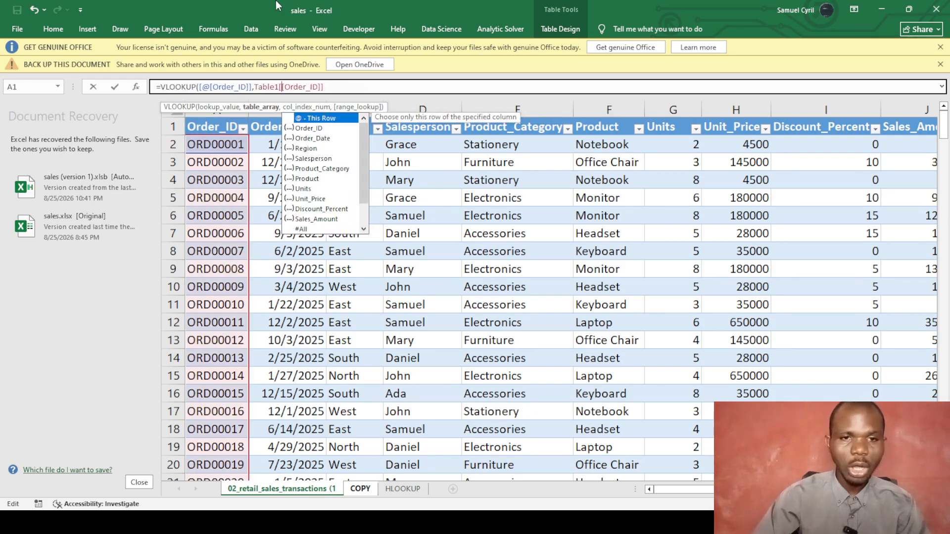
pyautogui.click(325, 87)
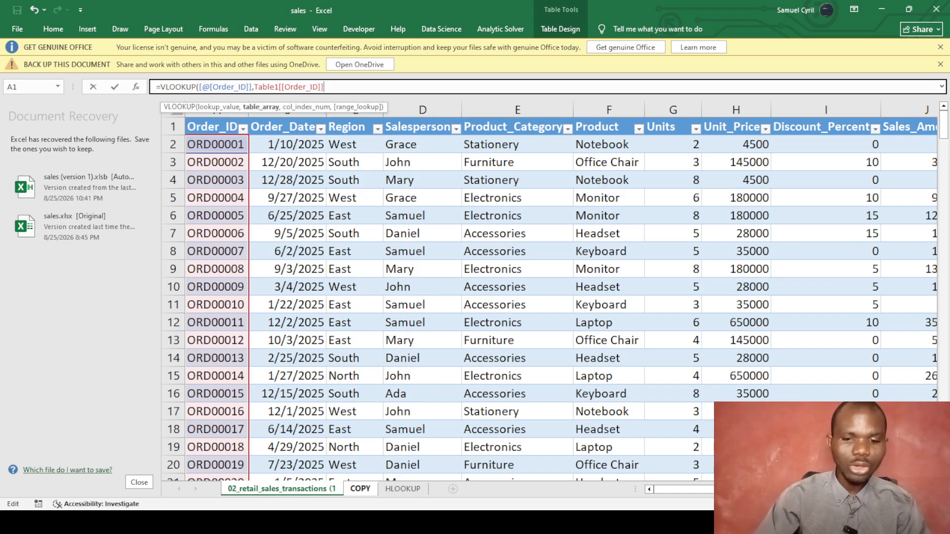
pyautogui.write(',')
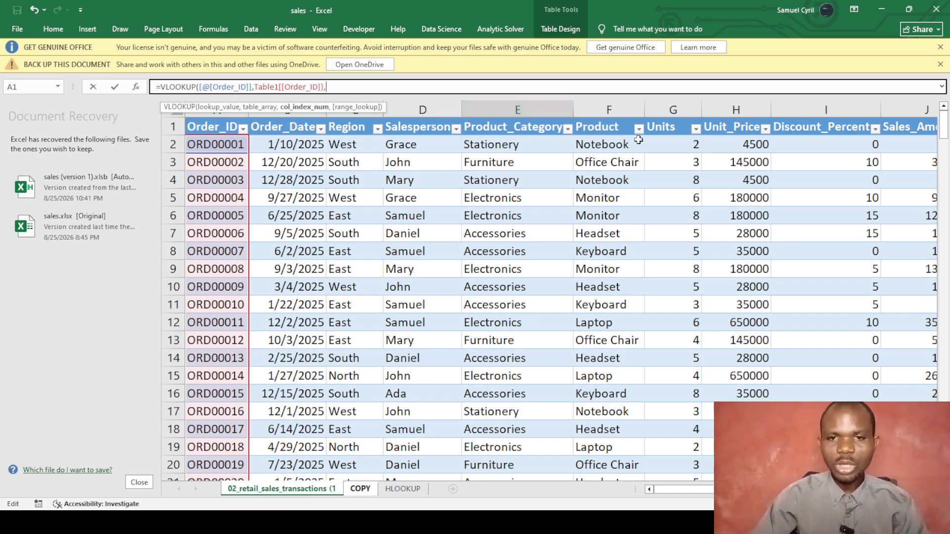
# Add Table1[Product_Category] as the range end, column 5 with exact match 0, and commit.
pyautogui.click(509, 130)
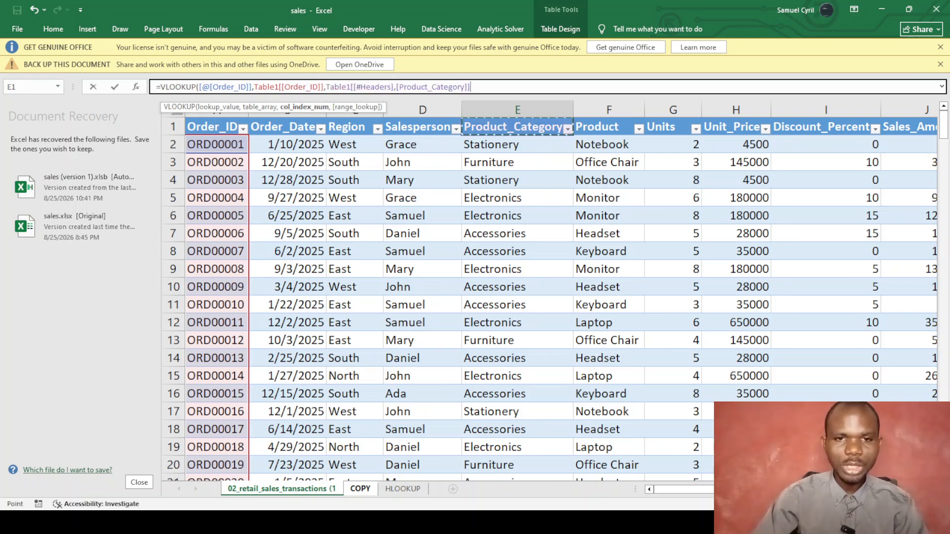
pyautogui.click(396, 87)
pyautogui.press('BackSpace')
pyautogui.press('BackSpace')
pyautogui.press('BackSpace')
pyautogui.press('BackSpace')
pyautogui.press('BackSpace')
pyautogui.press('BackSpace')
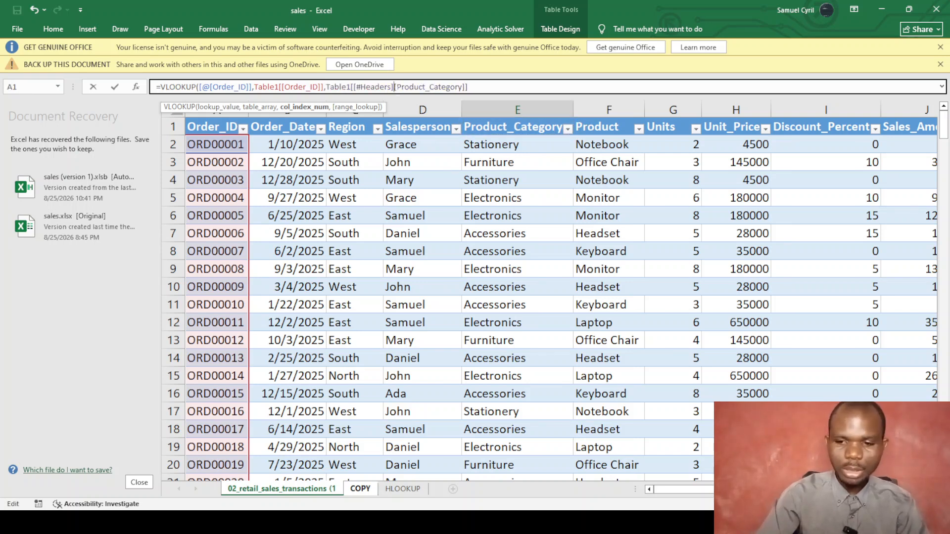
pyautogui.press('BackSpace')
pyautogui.press('BackSpace')
pyautogui.press('BackSpace')
pyautogui.press('BackSpace')
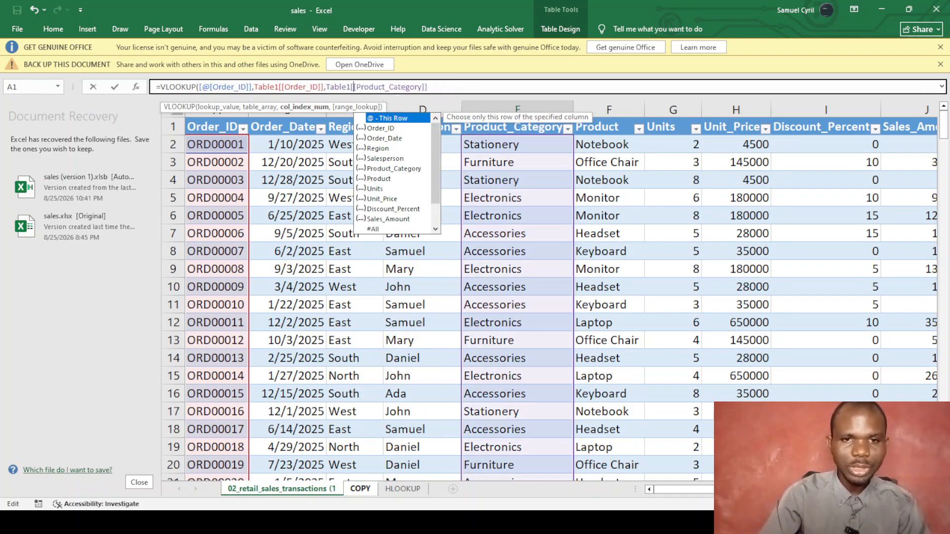
pyautogui.click(429, 87)
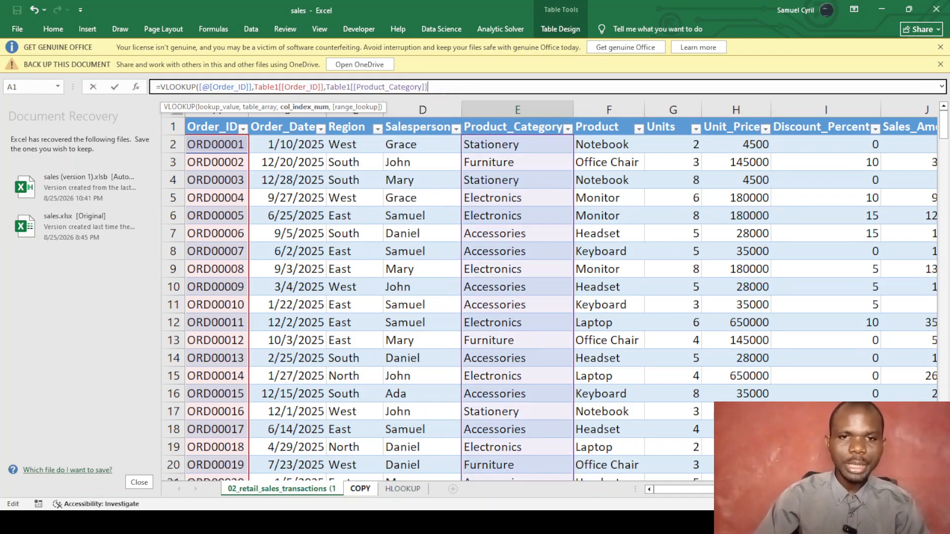
pyautogui.write(',')
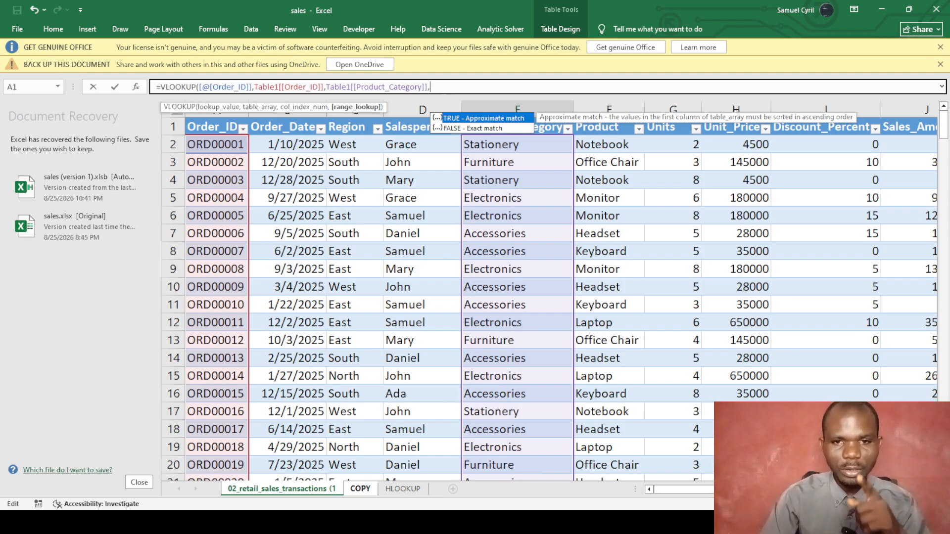
pyautogui.write('5,0')
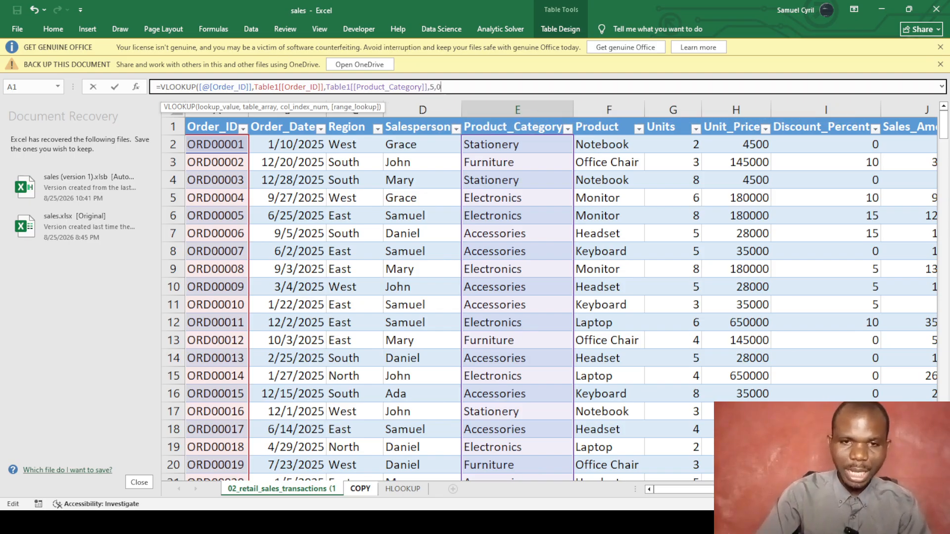
pyautogui.write(')')
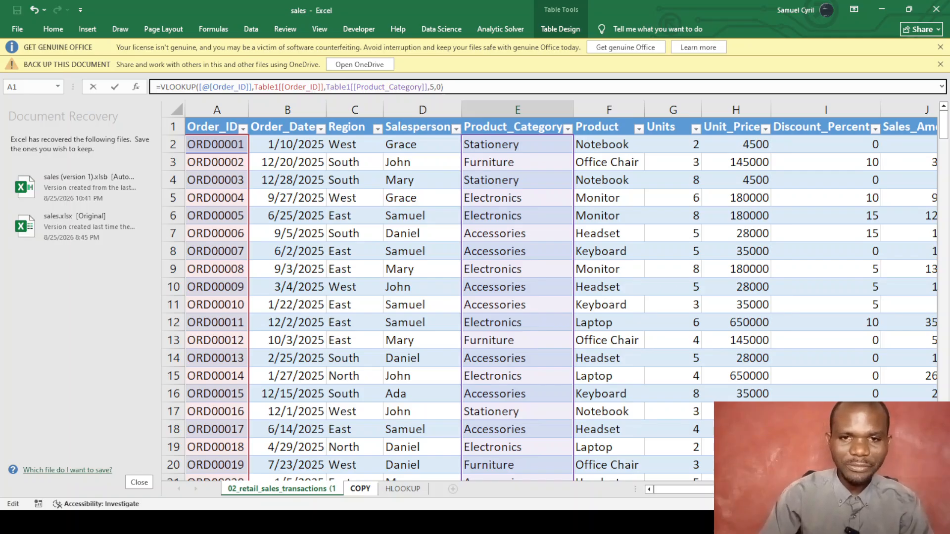
pyautogui.press('Return')
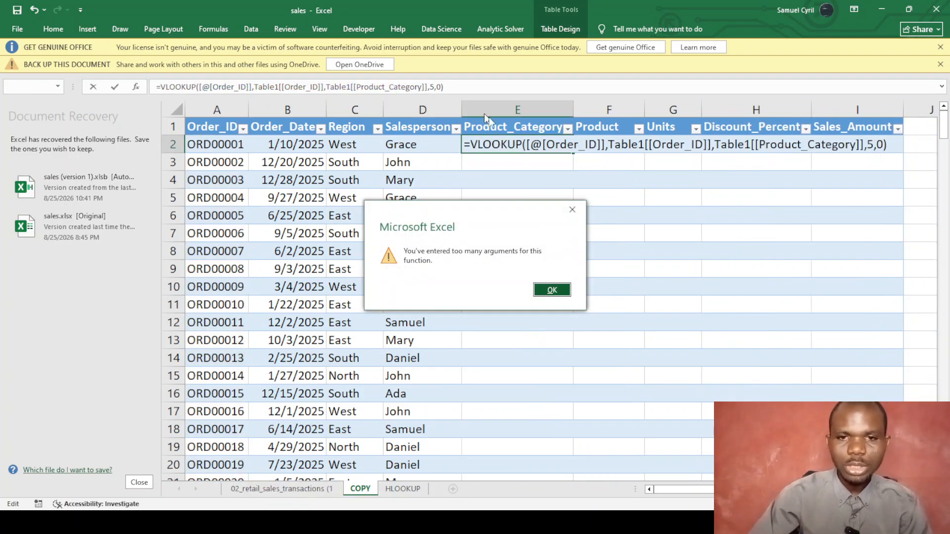
# Dismiss the too-many-arguments error and replace the comma between column references with a colon.
pyautogui.click(554, 291)
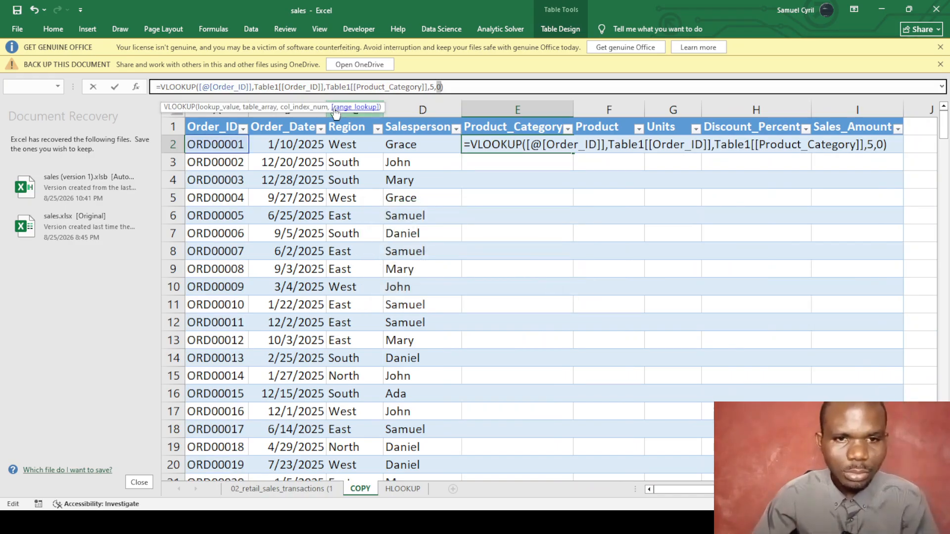
pyautogui.click(326, 87)
pyautogui.press('BackSpace')
pyautogui.write(':')
pyautogui.press('Return')
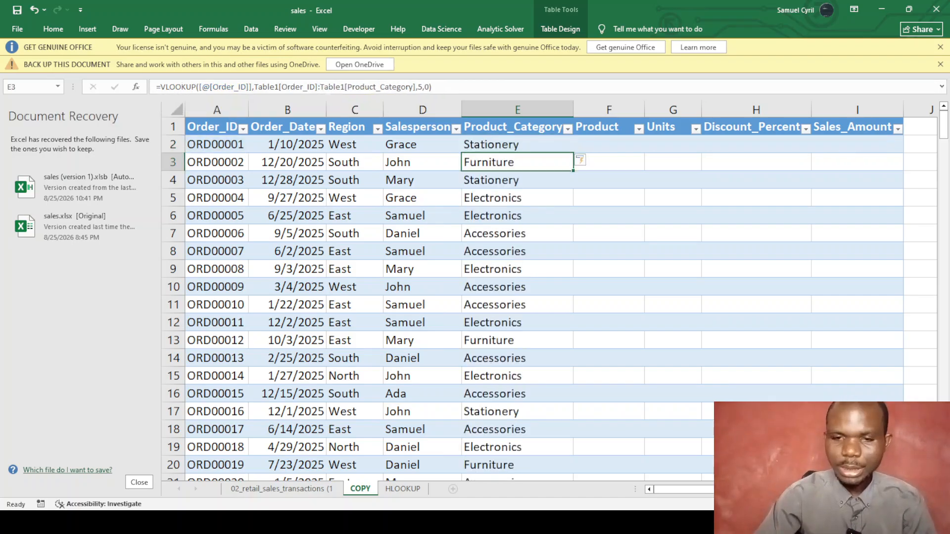
# Start a VLOOKUP in Product cell F2 with the row's Order_ID as lookup value.
pyautogui.click(607, 144)
pyautogui.write('=')
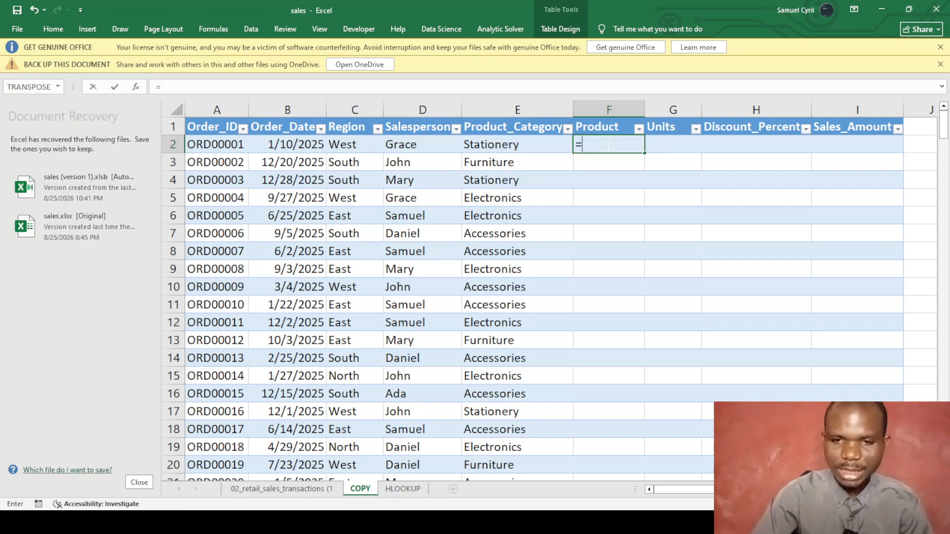
pyautogui.write('vlo')
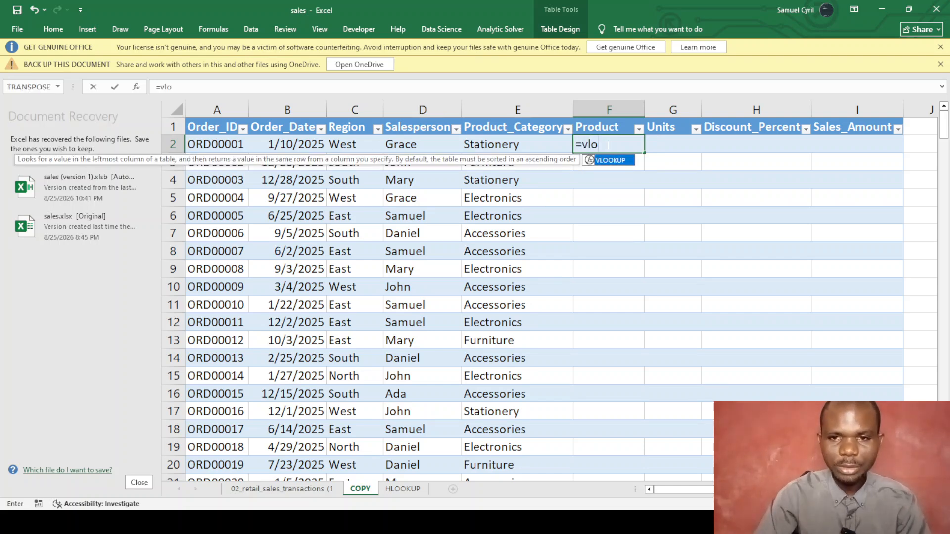
pyautogui.press('Tab')
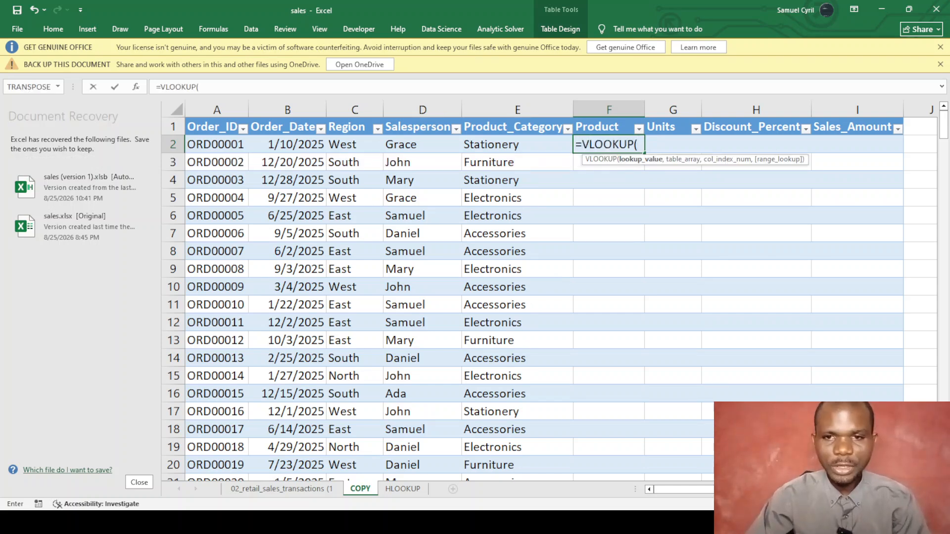
pyautogui.click(218, 146)
pyautogui.write(',')
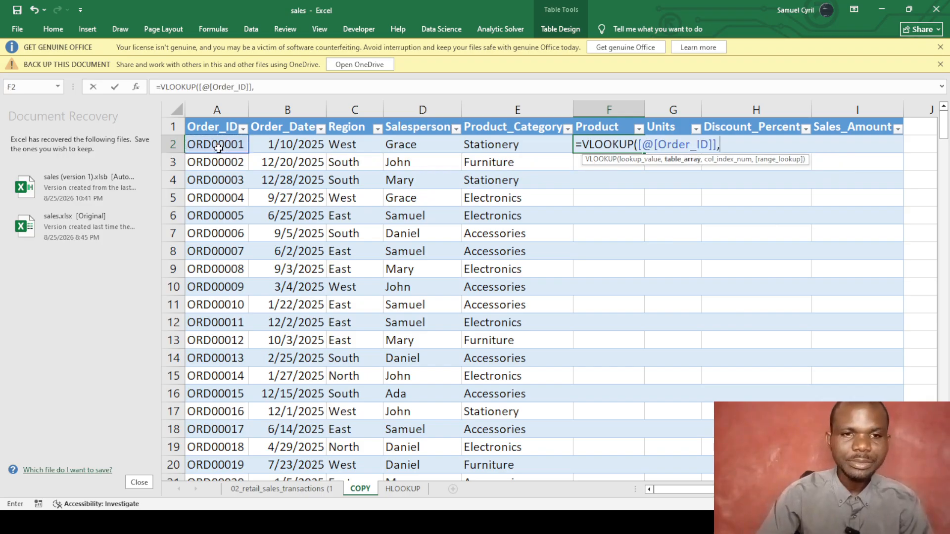
# Use range Table1[@[Order_ID]]:Table1[@[Unit_Price]], return column 6 with exact match 0, and commit.
pyautogui.click(290, 487)
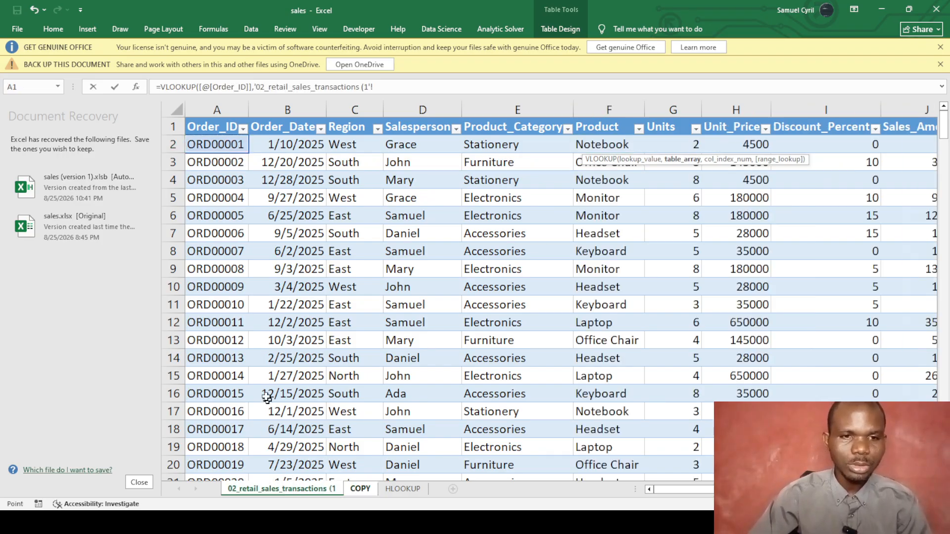
pyautogui.click(217, 147)
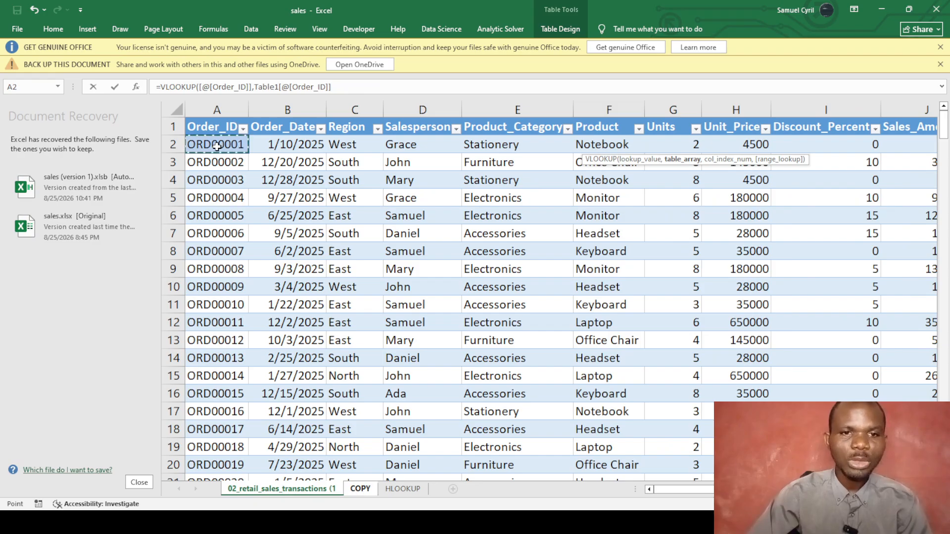
pyautogui.click(332, 87)
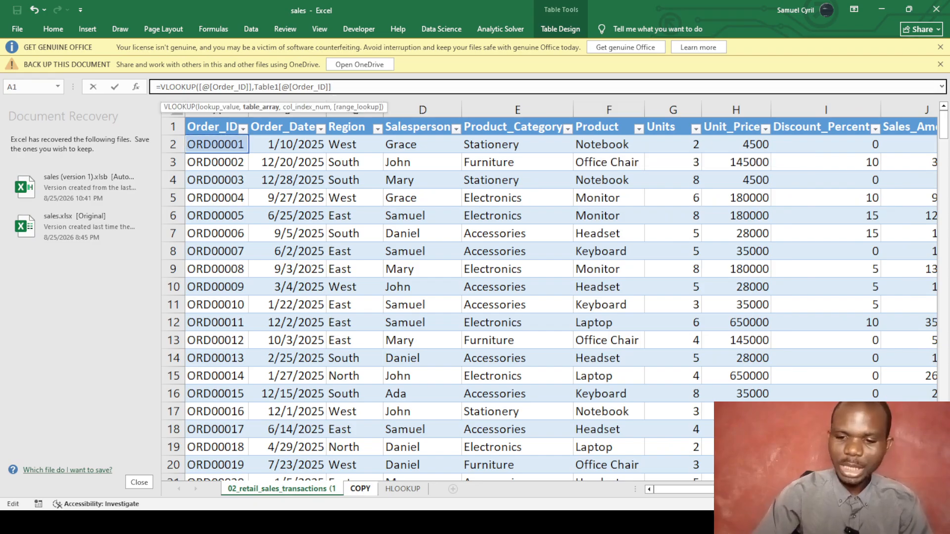
pyautogui.write(':')
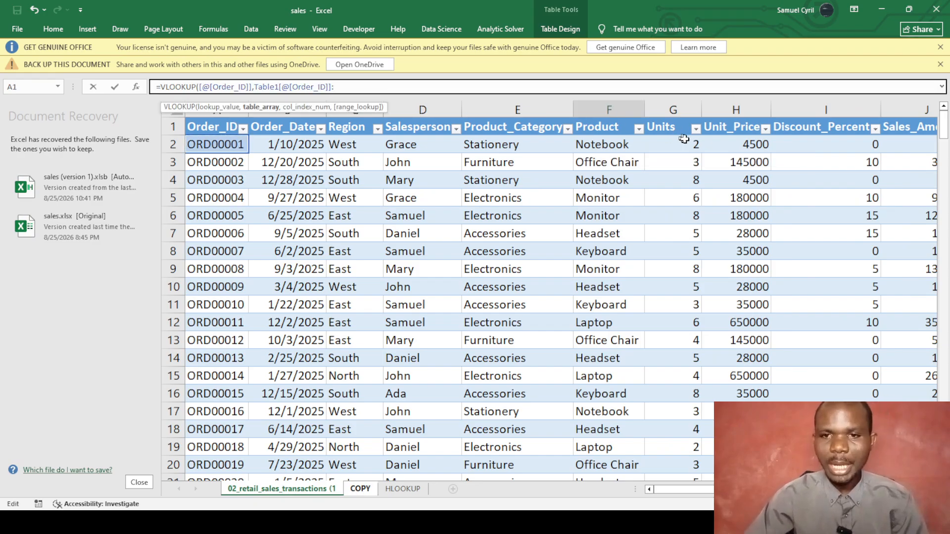
pyautogui.click(751, 143)
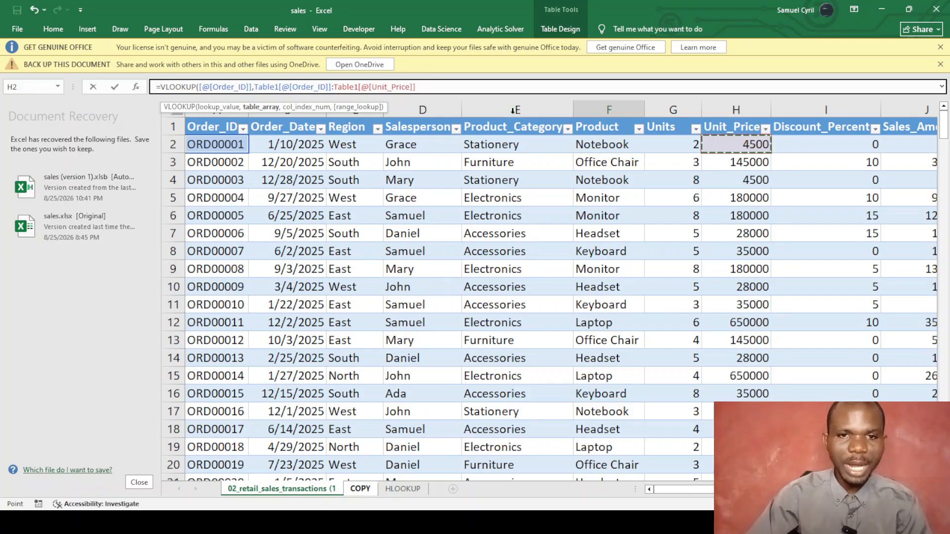
pyautogui.write(',')
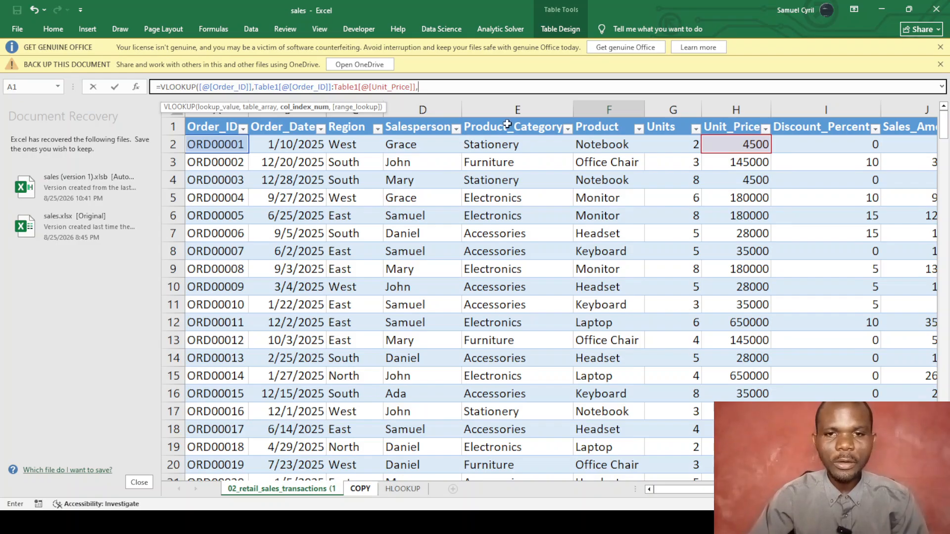
pyautogui.write(',0)')
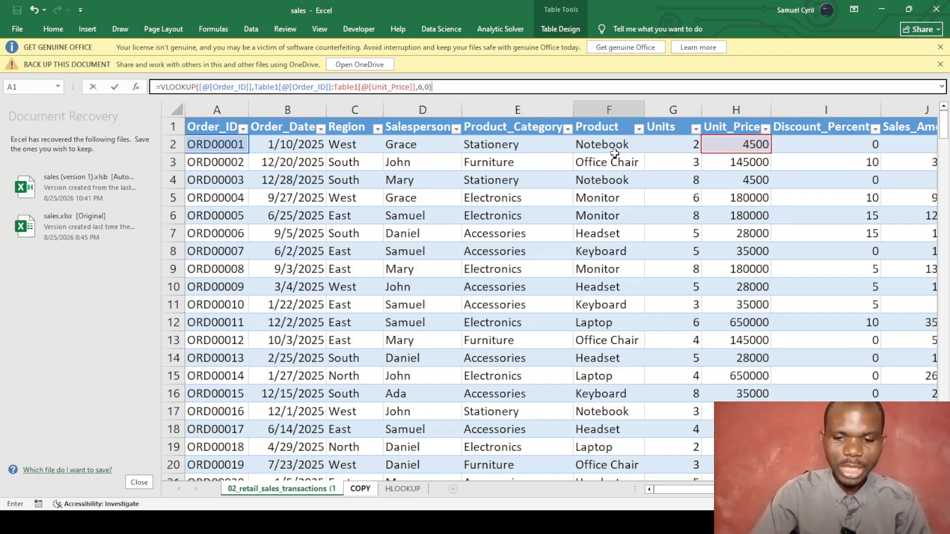
pyautogui.press('Return')
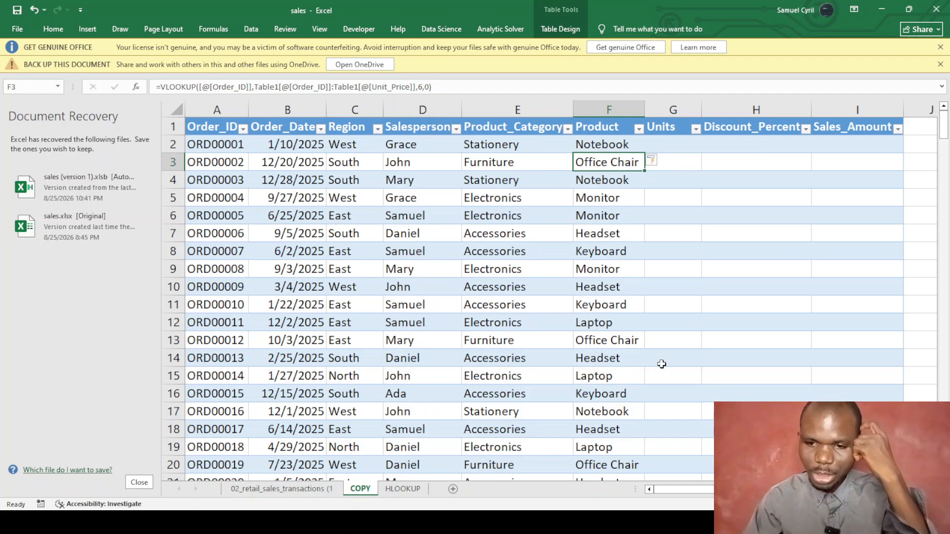
pyautogui.hscroll(2, 561, 297)
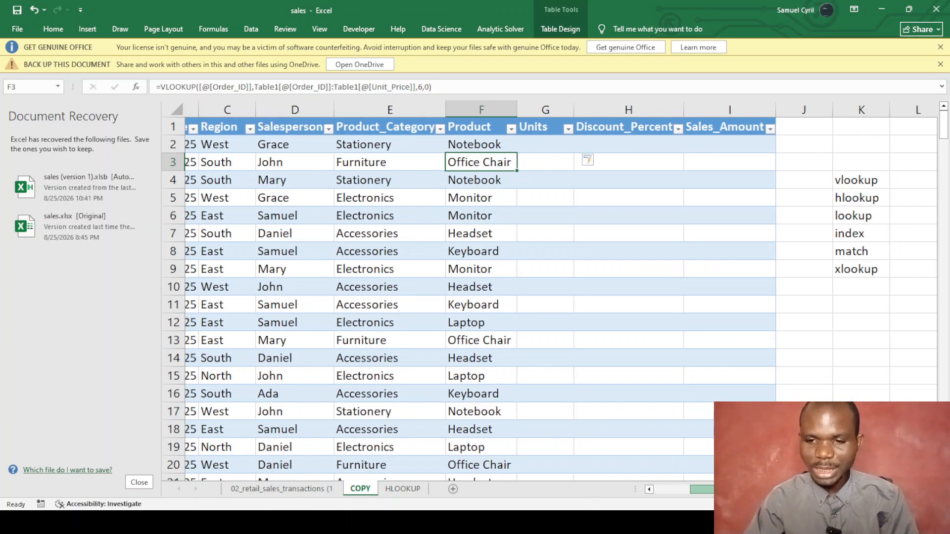
pyautogui.hscroll(1, 630, 301)
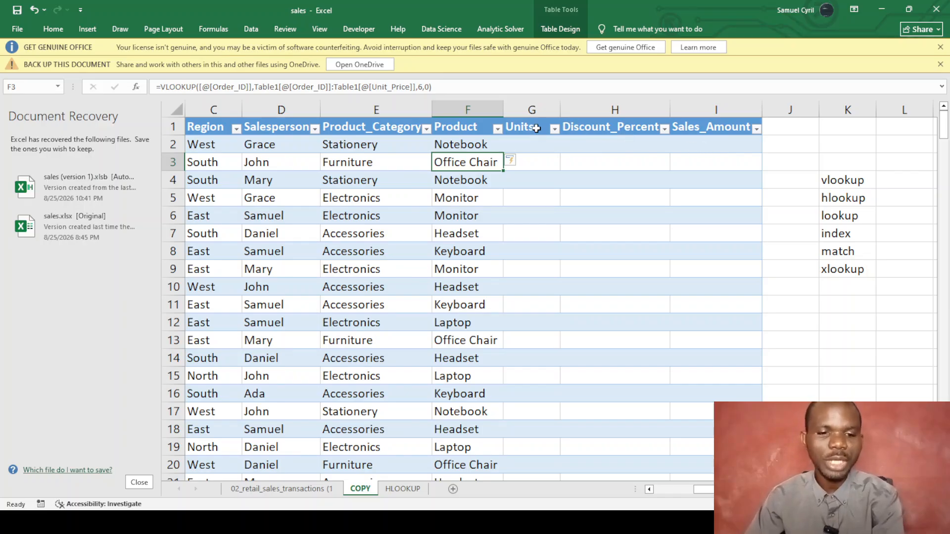
pyautogui.click(709, 144)
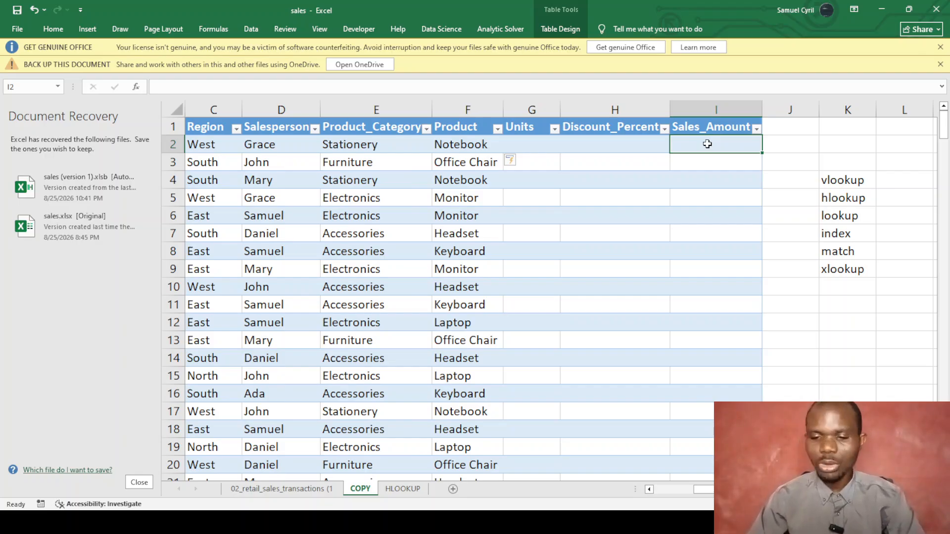
# Start a VLOOKUP in I2 on the row's Order_ID, anchoring the table at the source sheet's Order_ID column.
pyautogui.write('=')
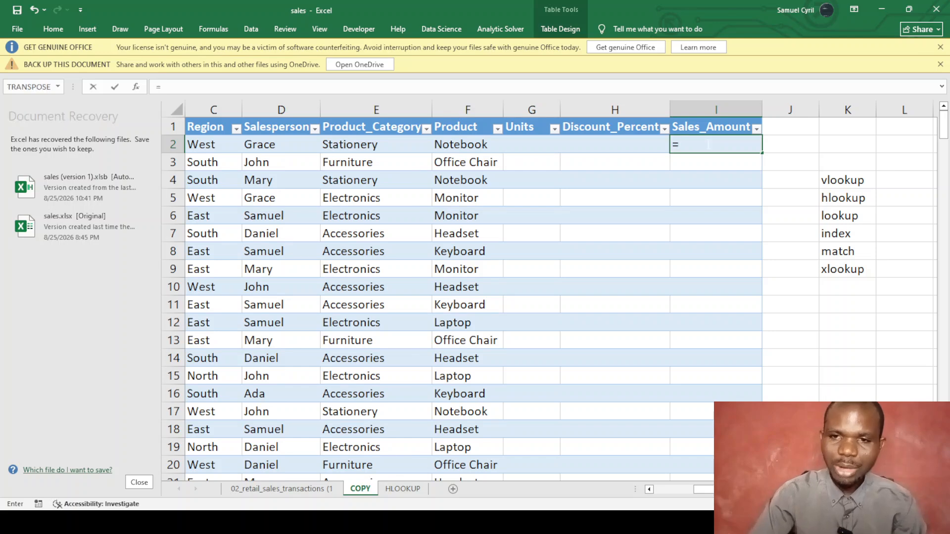
pyautogui.write('vlo')
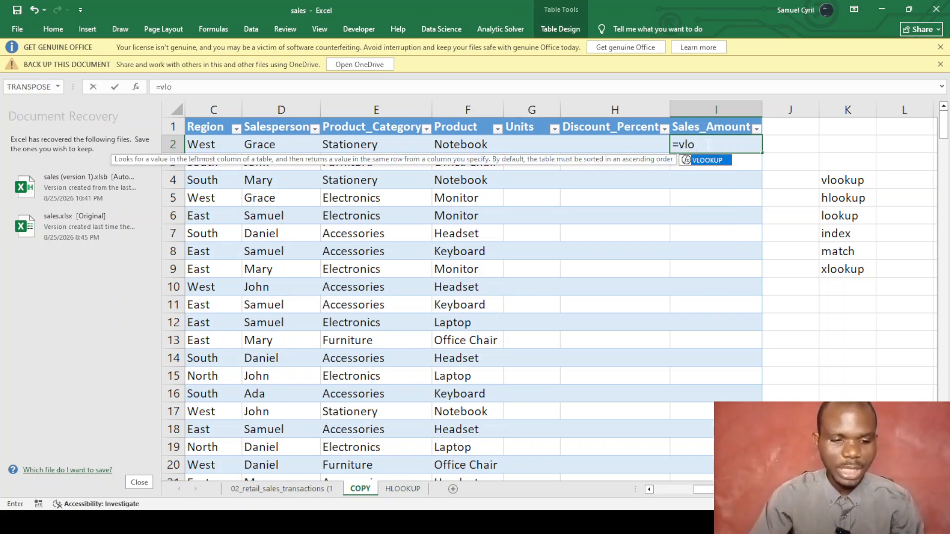
pyautogui.press('Tab')
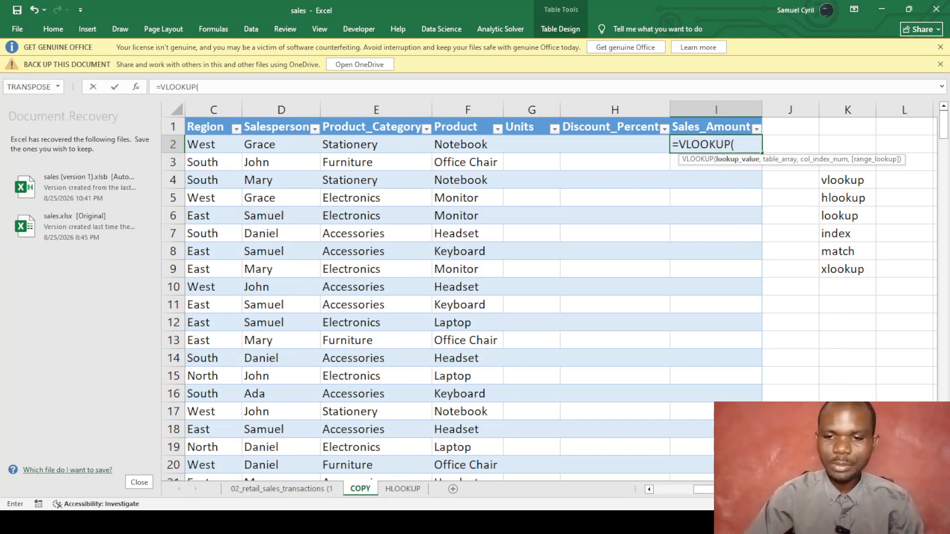
pyautogui.moveTo(702, 490); pyautogui.dragTo(684, 489)
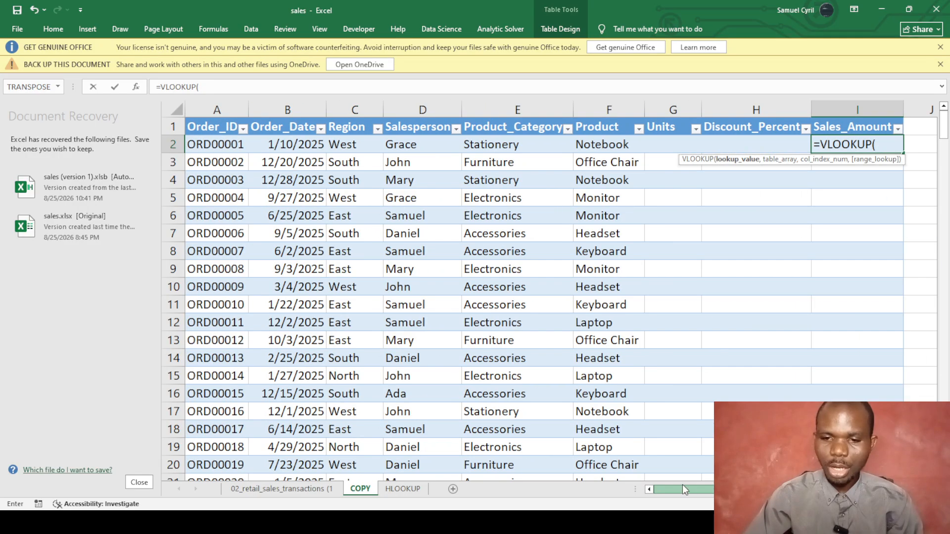
pyautogui.click(217, 147)
pyautogui.write(',')
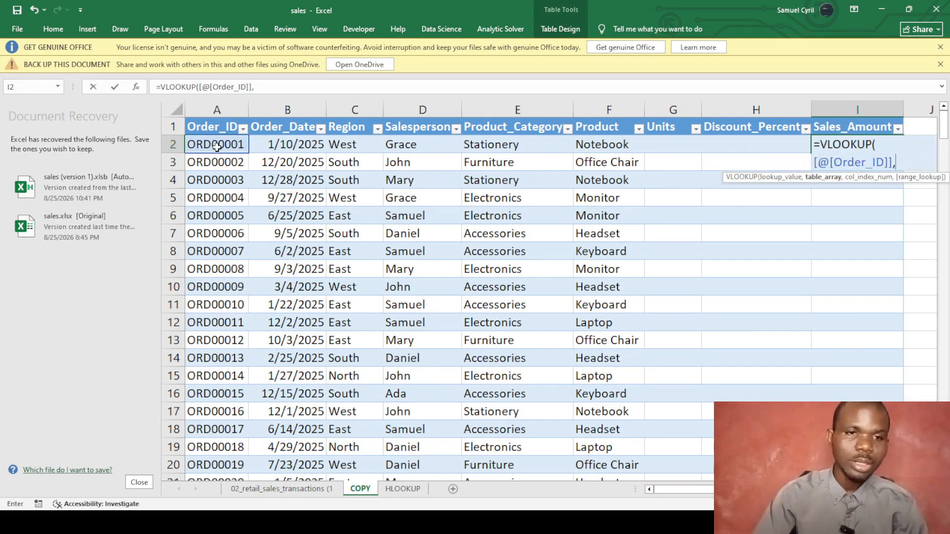
pyautogui.click(273, 490)
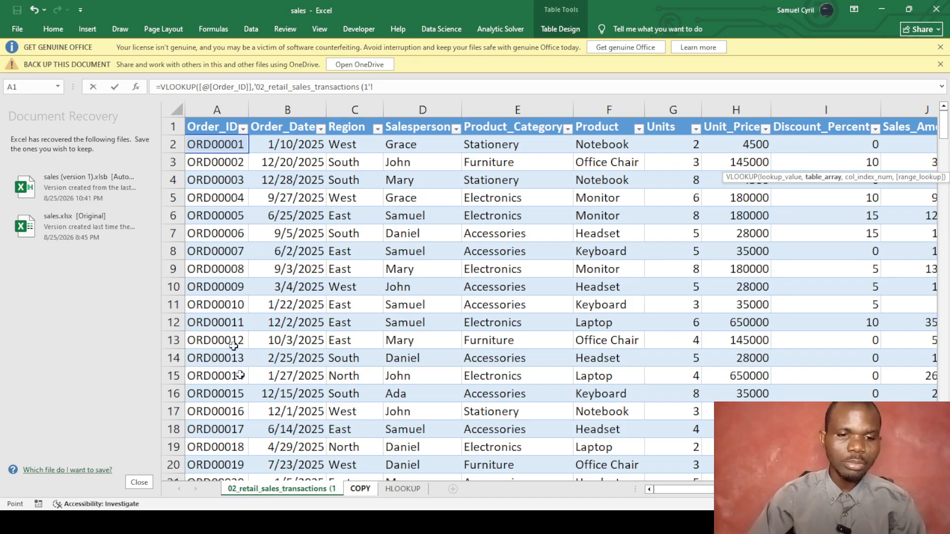
pyautogui.click(222, 144)
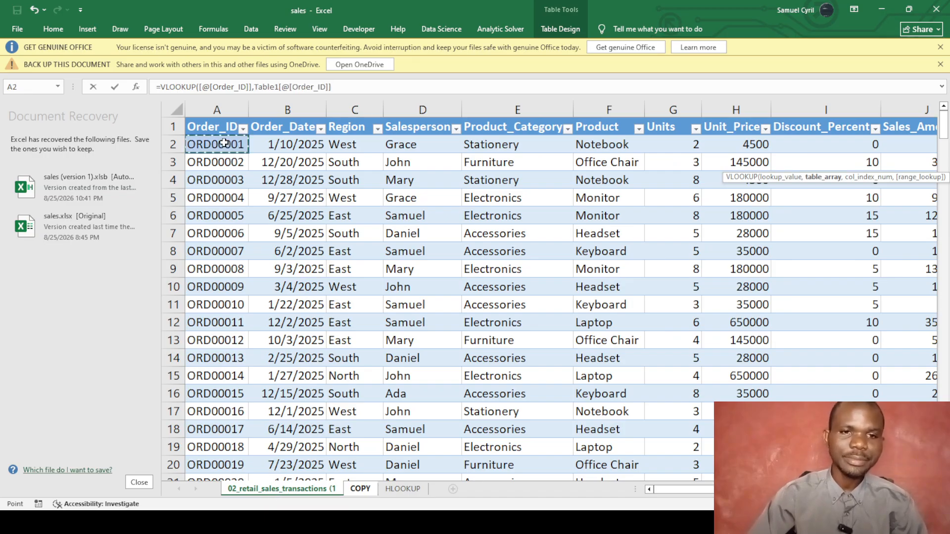
pyautogui.write(',')
pyautogui.press('BackSpace')
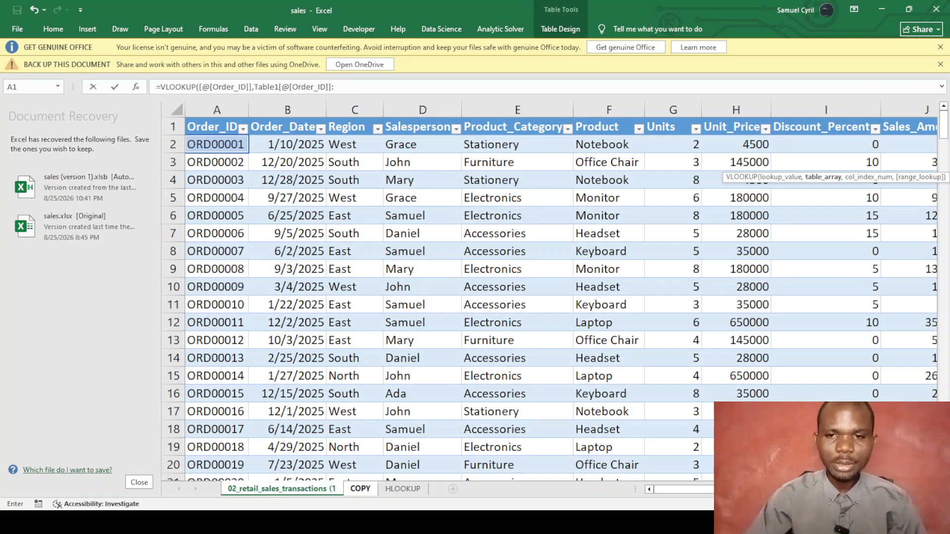
# Extend the range to Sales_Amount and return column 10, exact match, giving 9000, 391500, 36000.
pyautogui.hscroll(3, 693, 491)
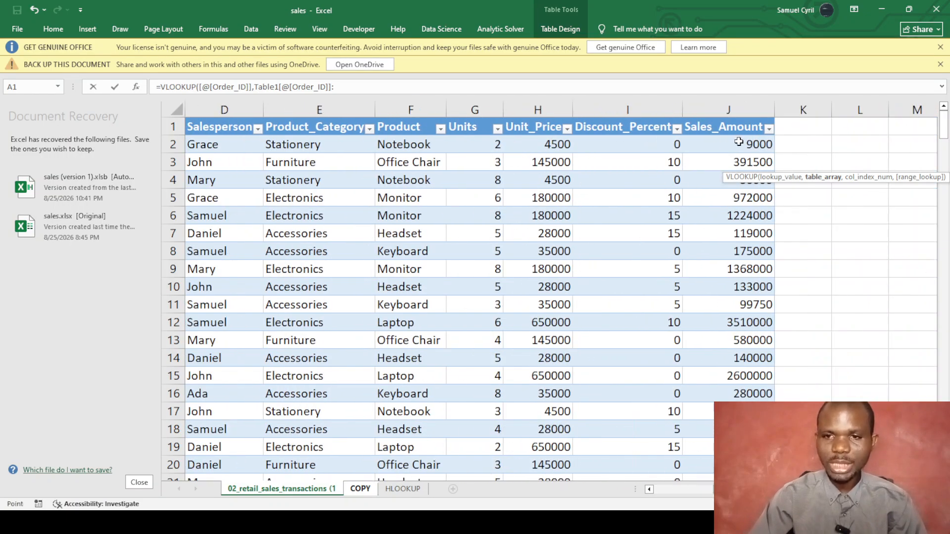
pyautogui.click(736, 141)
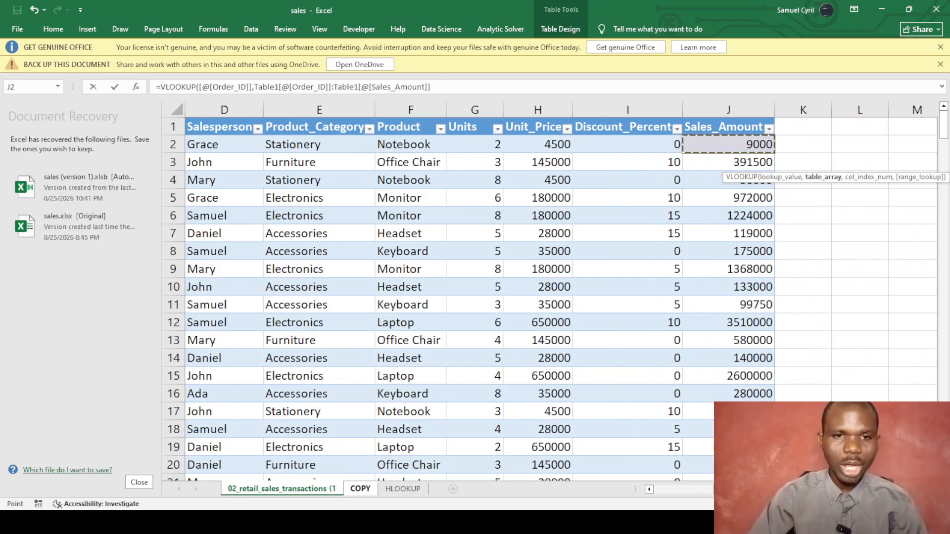
pyautogui.click(448, 83)
pyautogui.write(',')
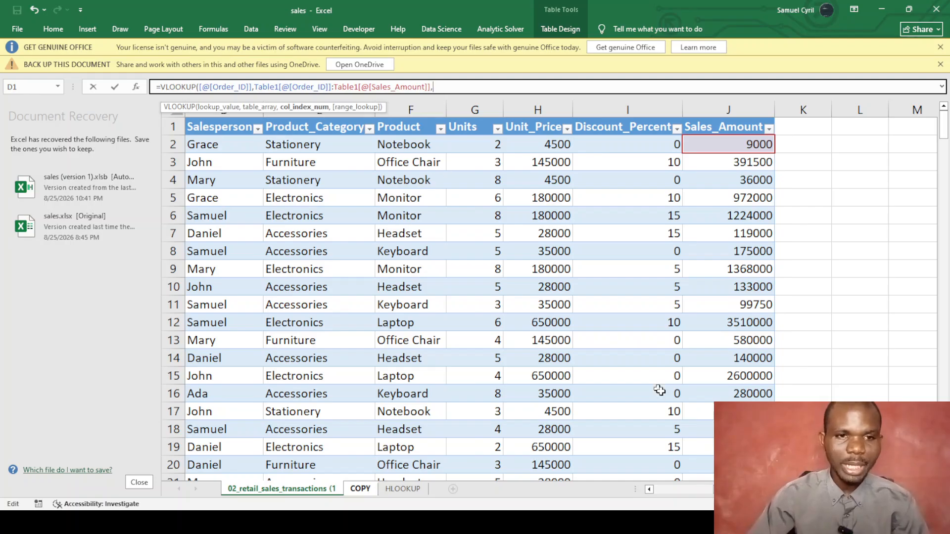
pyautogui.moveTo(737, 488); pyautogui.dragTo(667, 486)
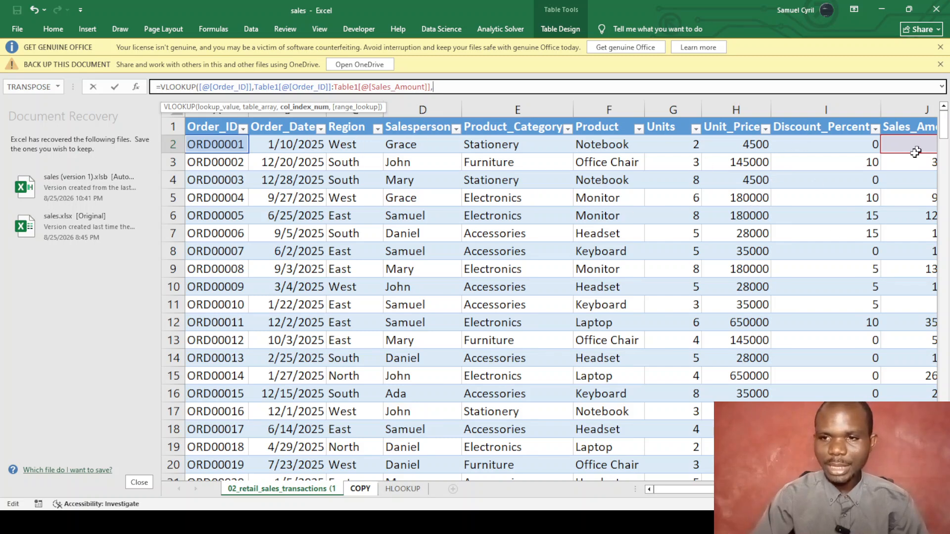
pyautogui.write(',0')
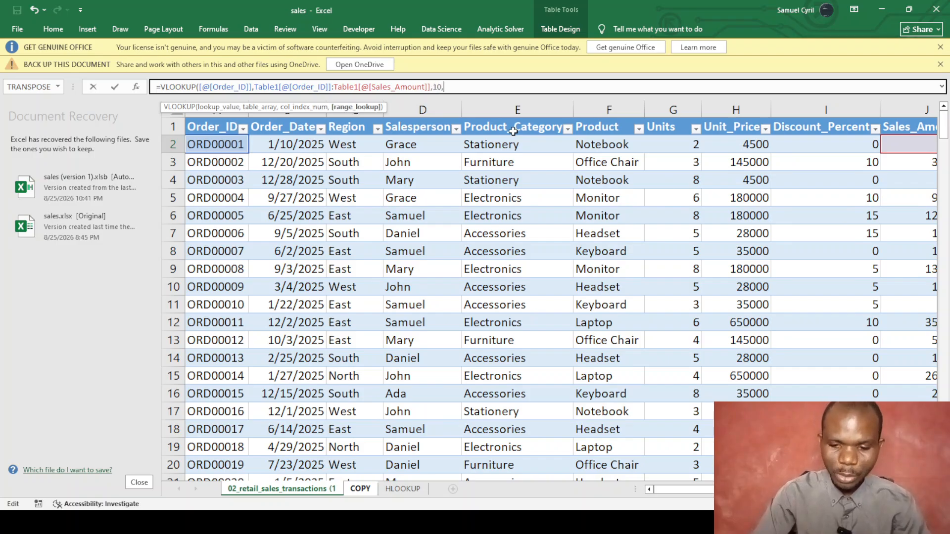
pyautogui.write(')')
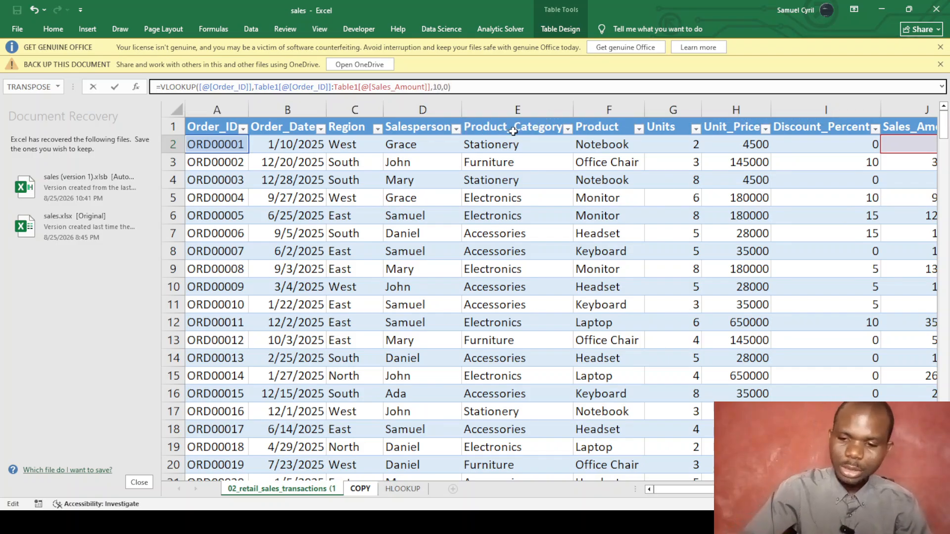
pyautogui.press('Return')
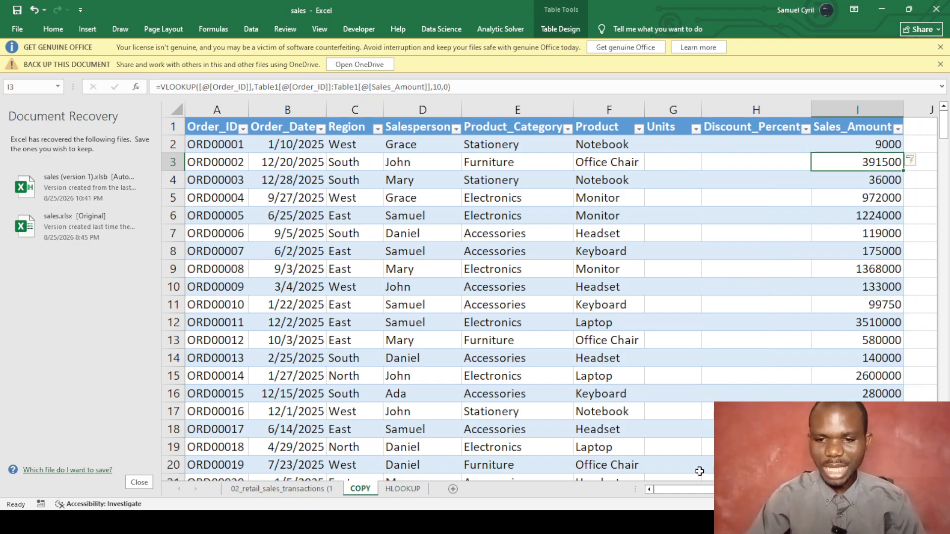
pyautogui.moveTo(702, 489); pyautogui.dragTo(673, 490)
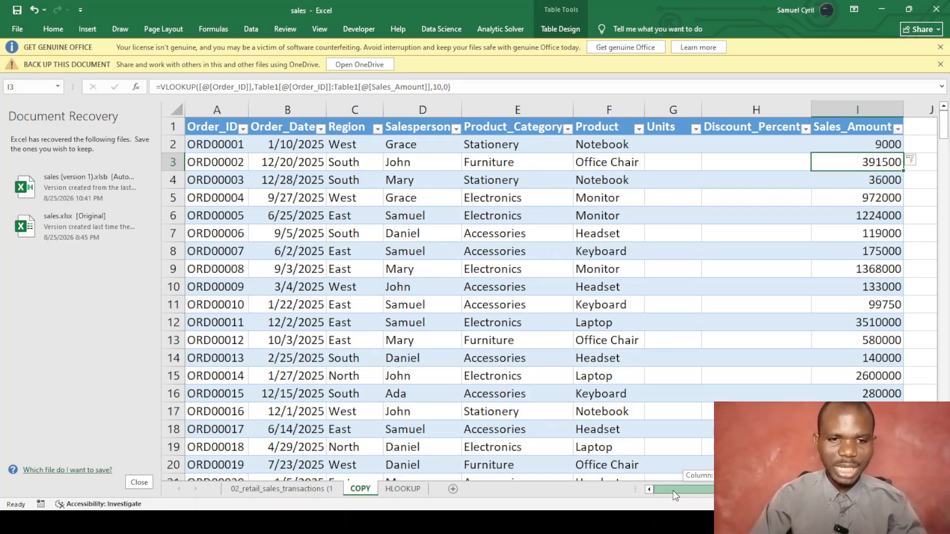
pyautogui.moveTo(673, 491); pyautogui.dragTo(724, 488)
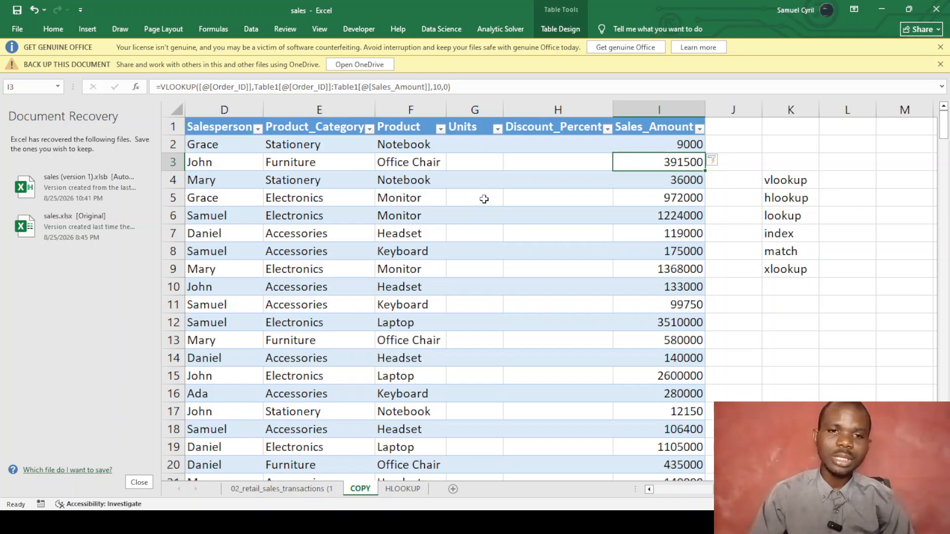
pyautogui.moveTo(765, 490); pyautogui.dragTo(694, 489)
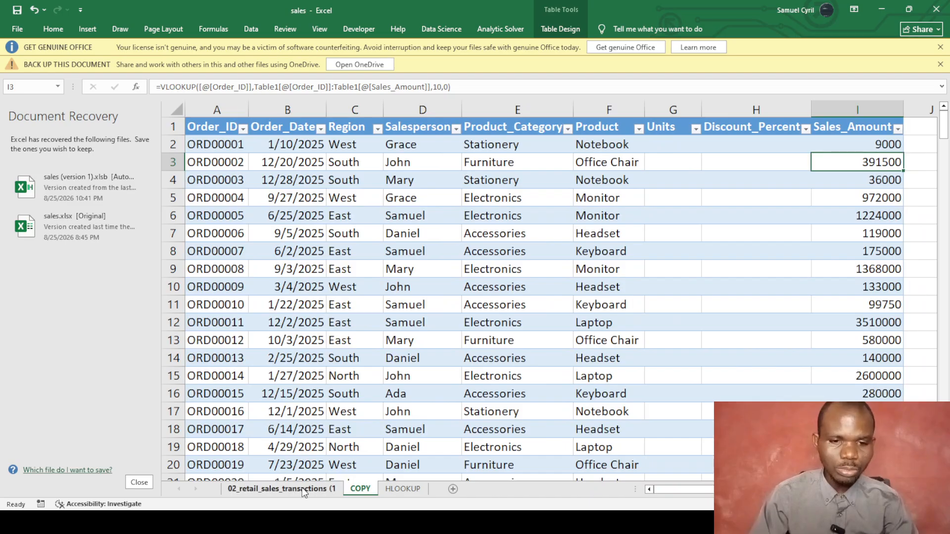
pyautogui.click(307, 489)
pyautogui.click(349, 105)
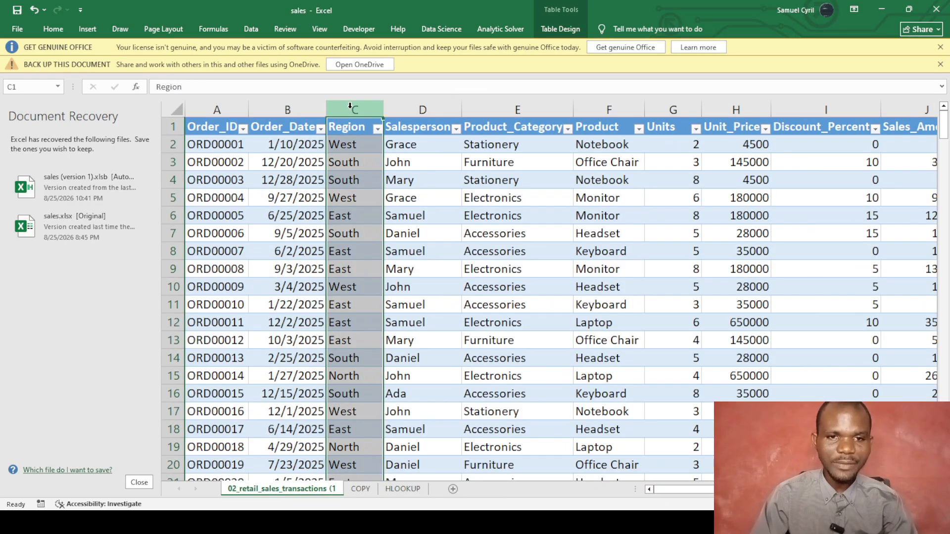
pyautogui.rightClick(350, 111)
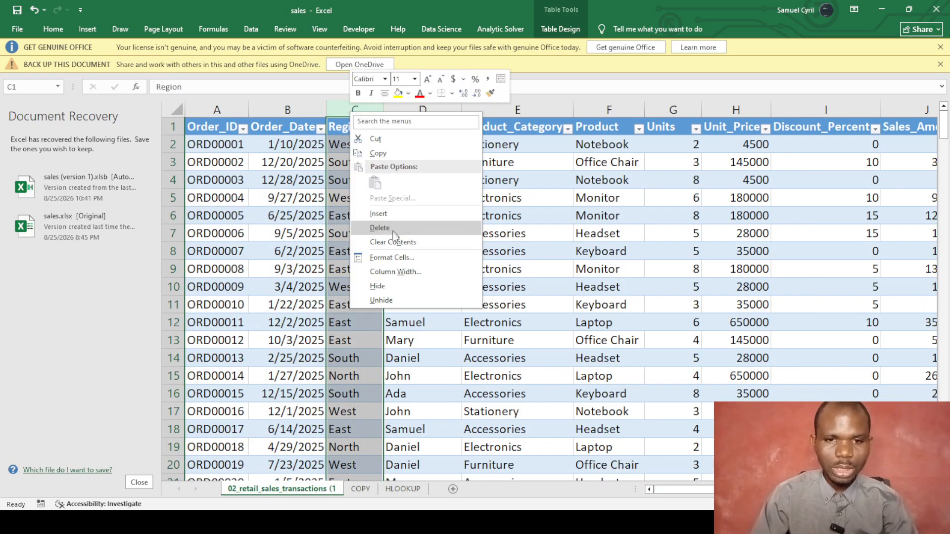
pyautogui.click(383, 215)
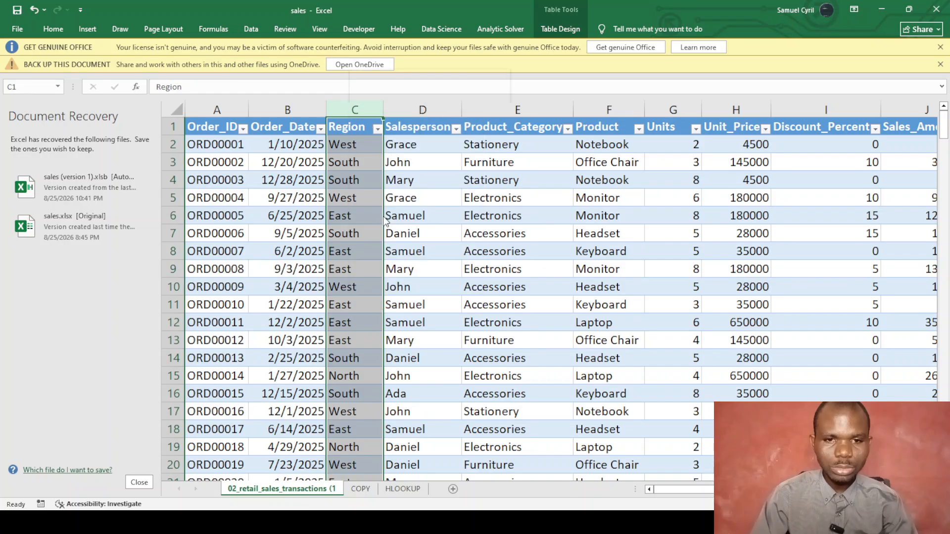
pyautogui.click(416, 217)
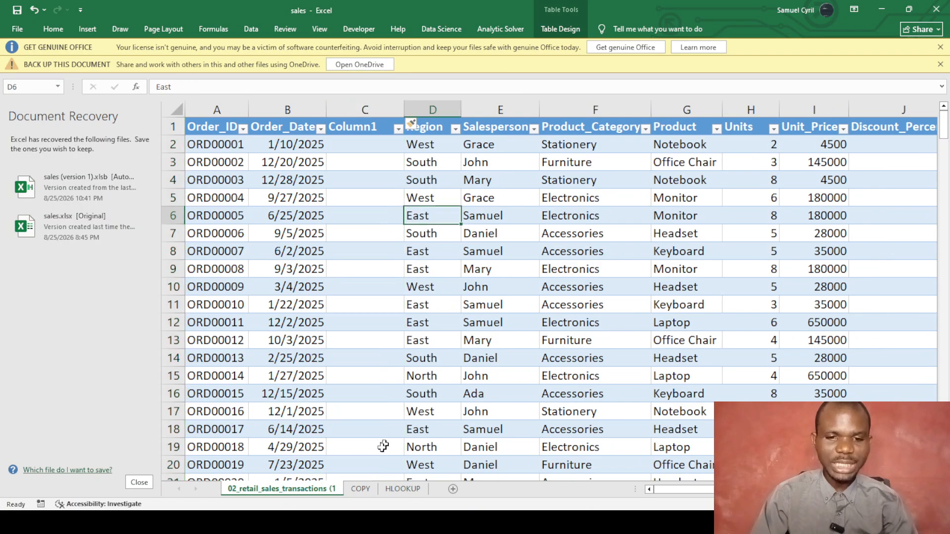
pyautogui.click(363, 491)
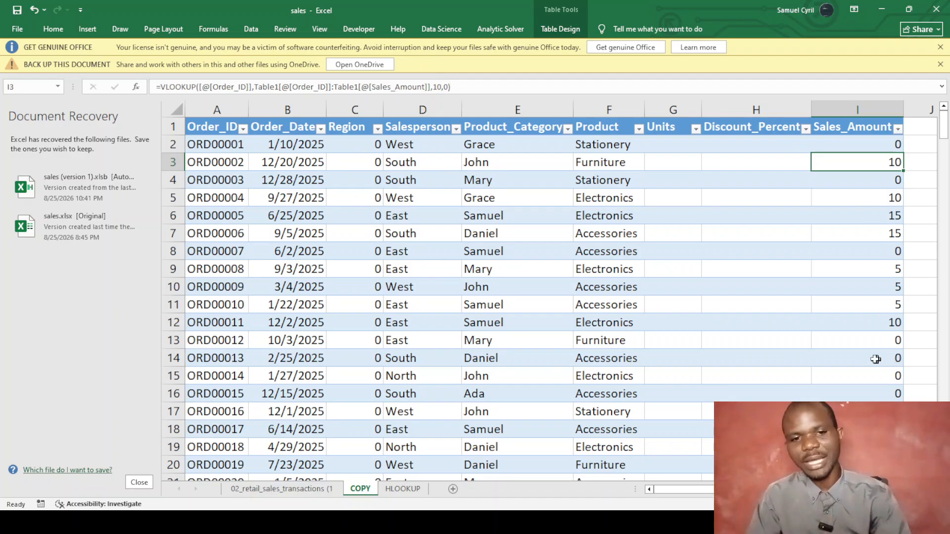
pyautogui.click(301, 489)
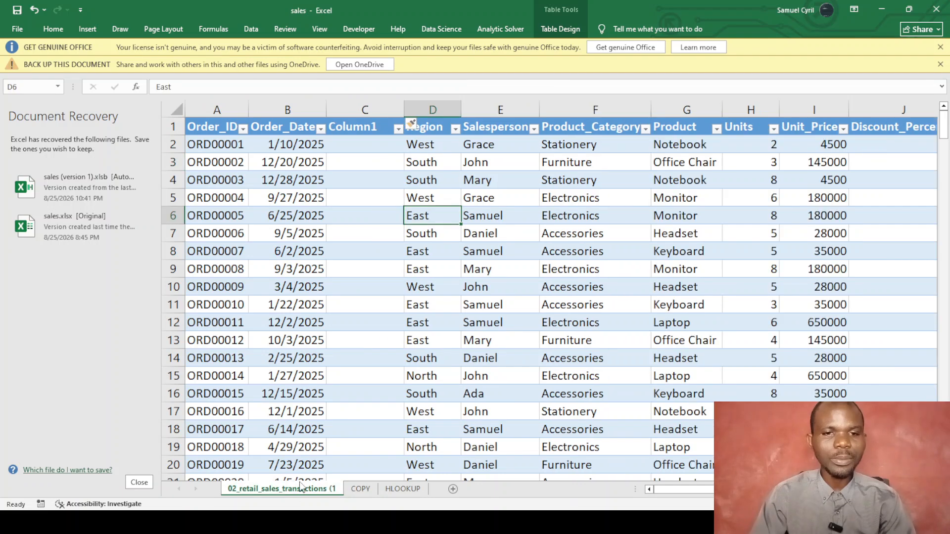
pyautogui.click(347, 173)
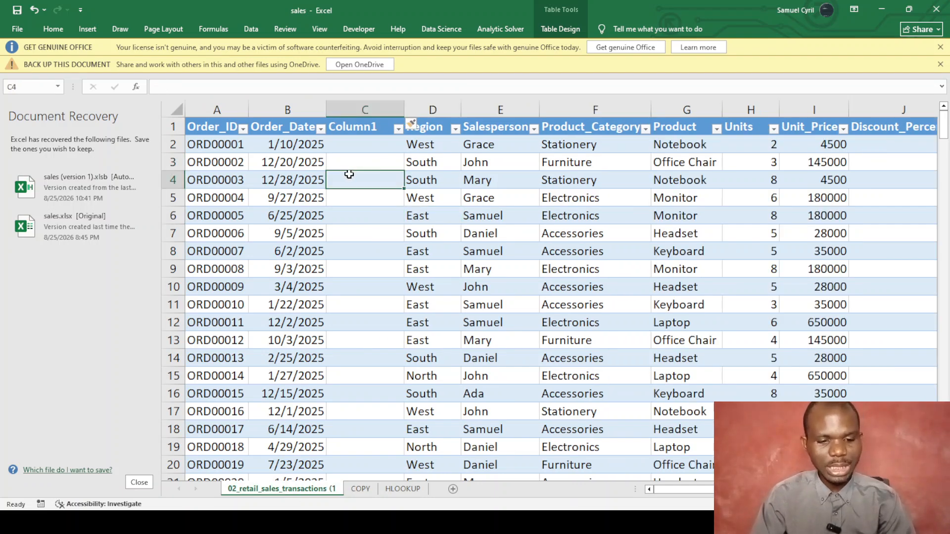
pyautogui.hotkey('ctrl', 'z')
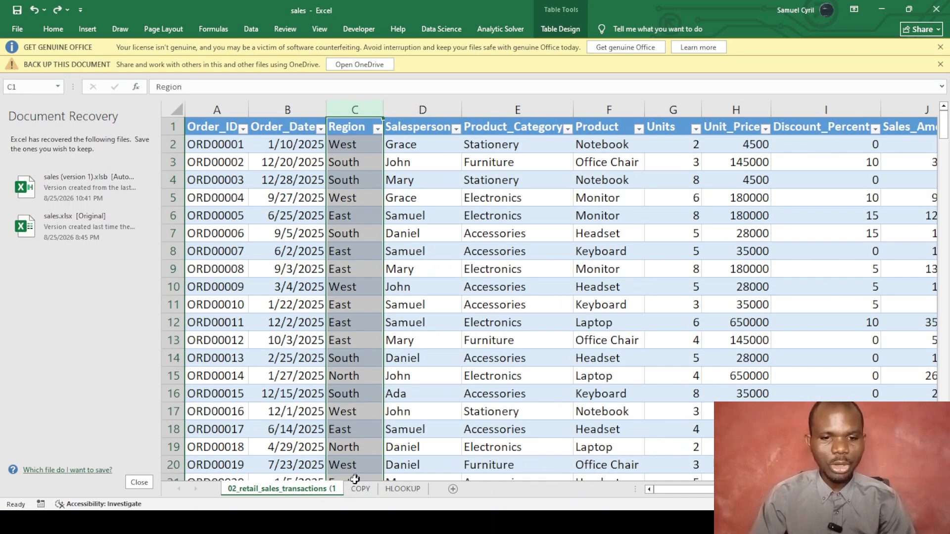
pyautogui.click(360, 488)
pyautogui.click(493, 255)
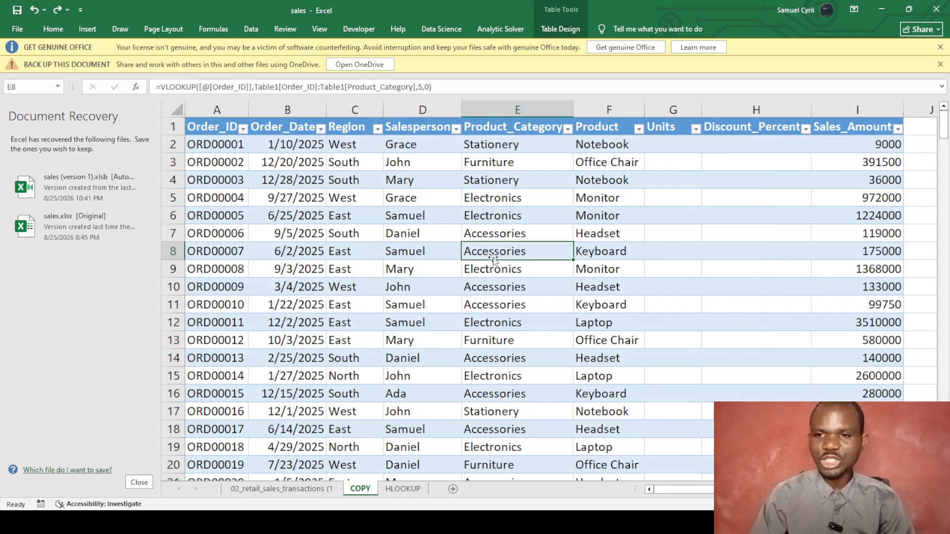
pyautogui.scroll(-1, 493, 258)
pyautogui.scroll(1, 492, 256)
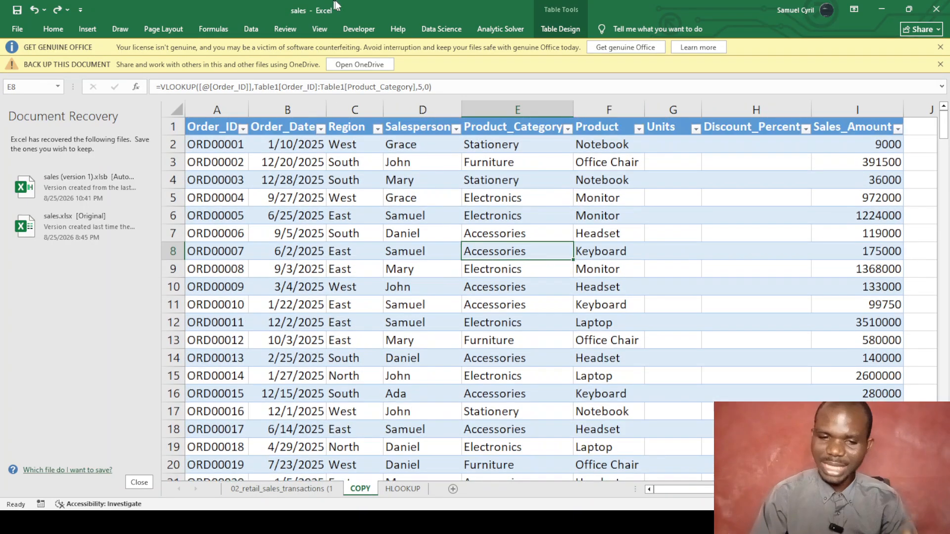
# Delete the blank rows 1–2 on the HLOOKUP sheet, then return to 02_retail_sales_transactions.
pyautogui.click(401, 489)
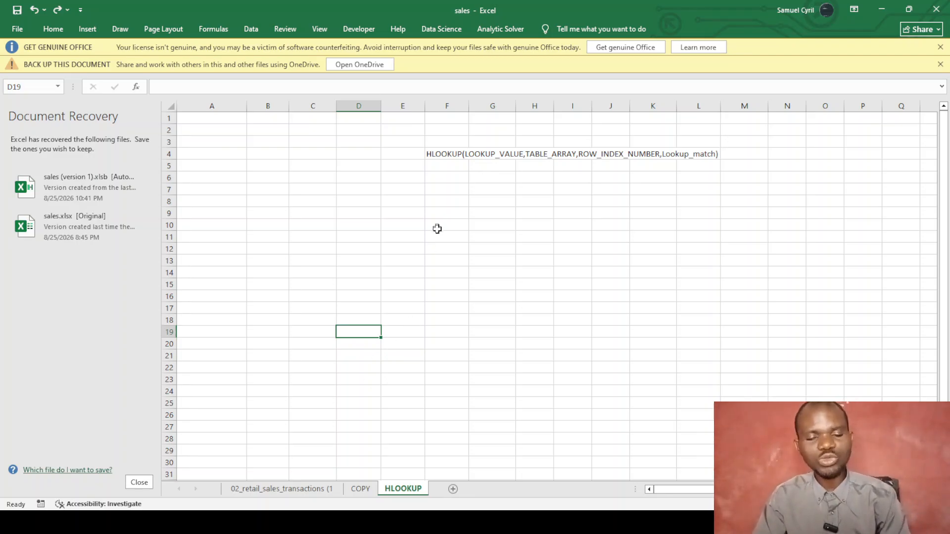
pyautogui.click(352, 491)
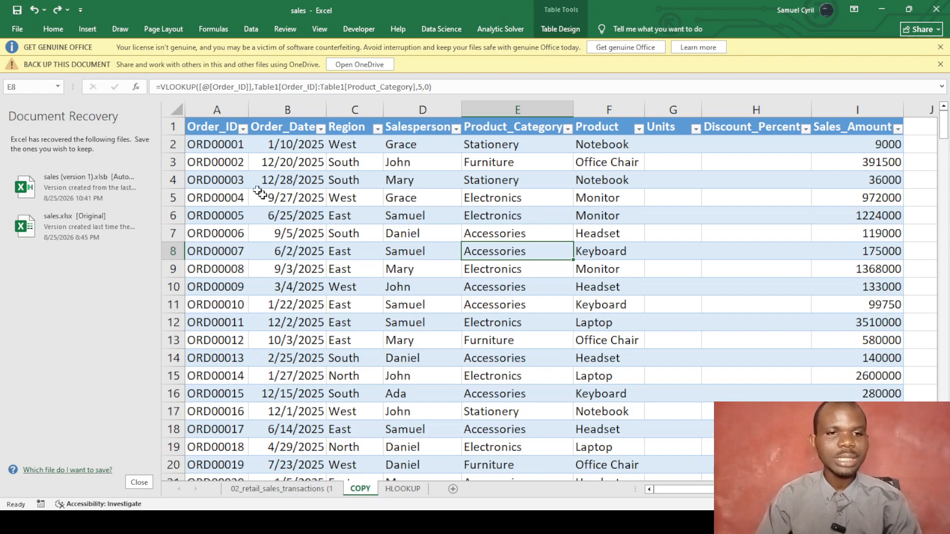
pyautogui.click(404, 489)
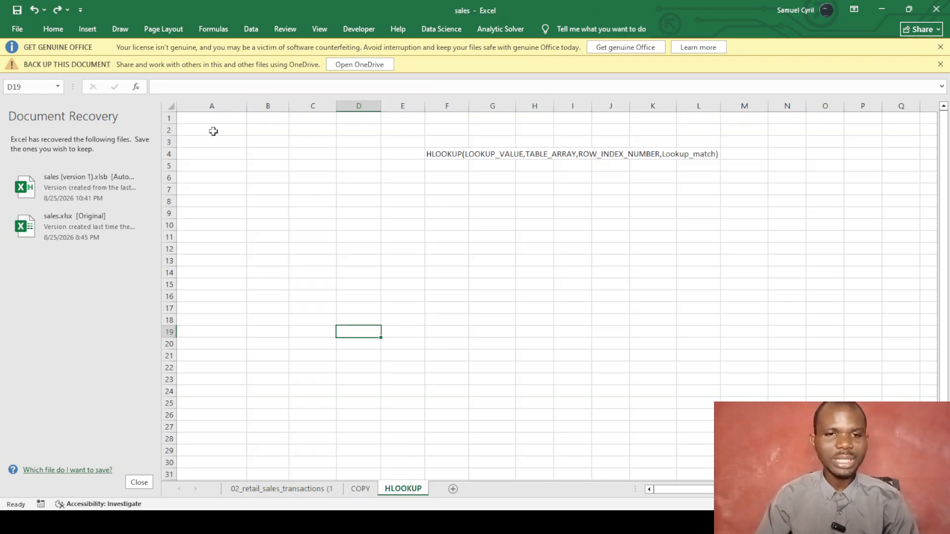
pyautogui.moveTo(193, 119); pyautogui.dragTo(312, 139)
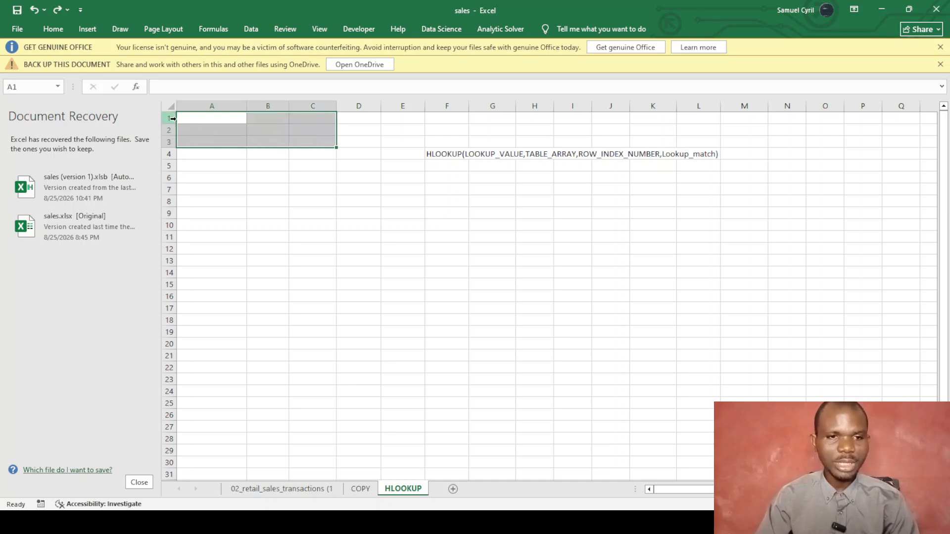
pyautogui.click(169, 117)
pyautogui.moveTo(169, 117); pyautogui.dragTo(170, 130)
pyautogui.rightClick(172, 134)
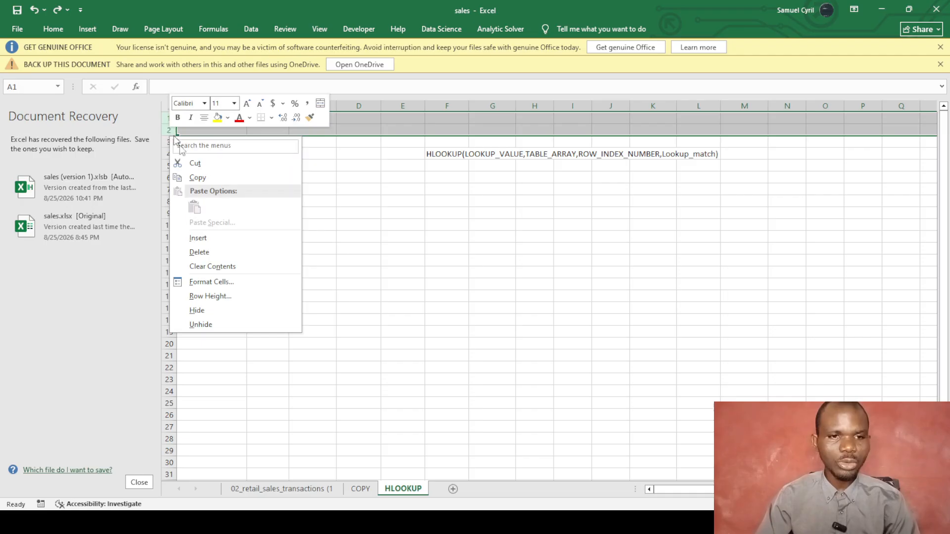
pyautogui.click(197, 253)
pyautogui.click(254, 283)
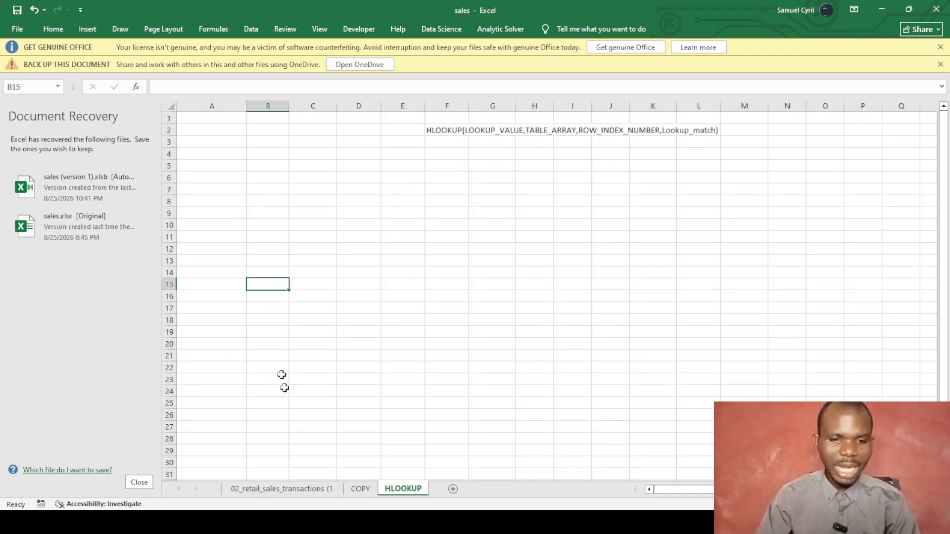
pyautogui.click(294, 489)
# Copy the whole sales table and paste it transposed at A3 of the HLOOKUP sheet.
pyautogui.click(255, 182)
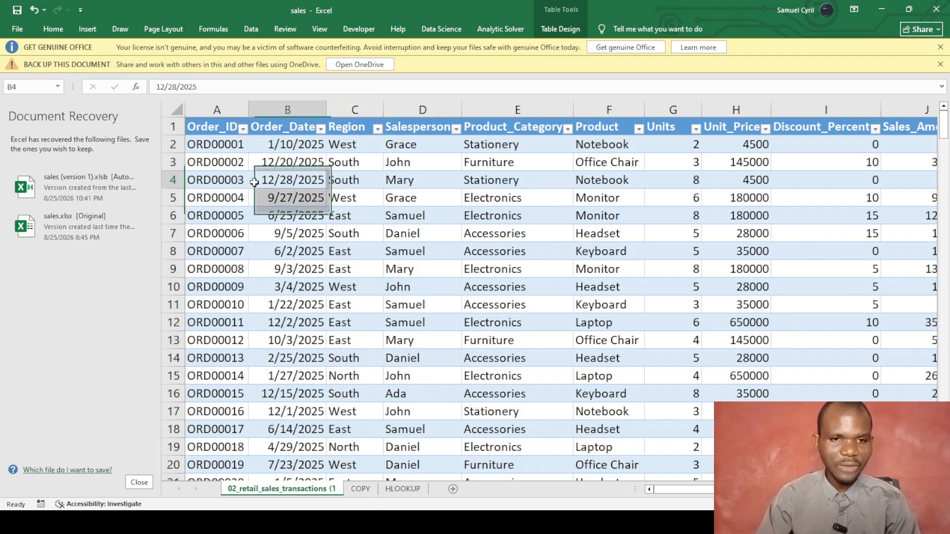
pyautogui.moveTo(206, 125); pyautogui.dragTo(744, 465)
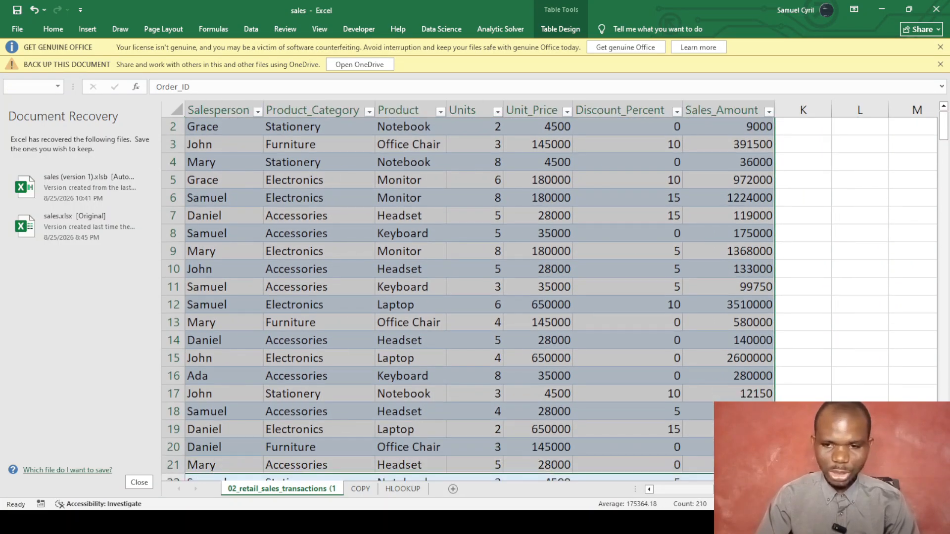
pyautogui.hotkey('ctrl', 'c')
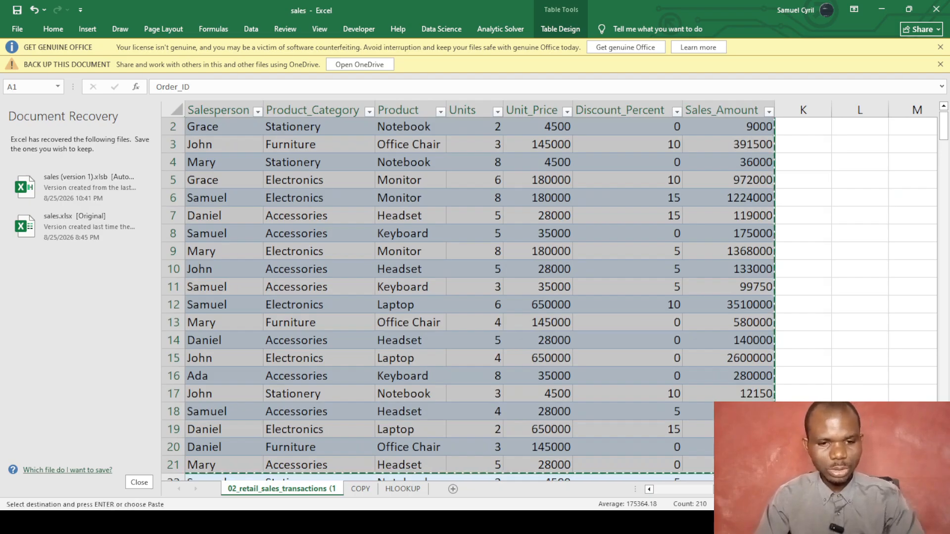
pyautogui.click(408, 491)
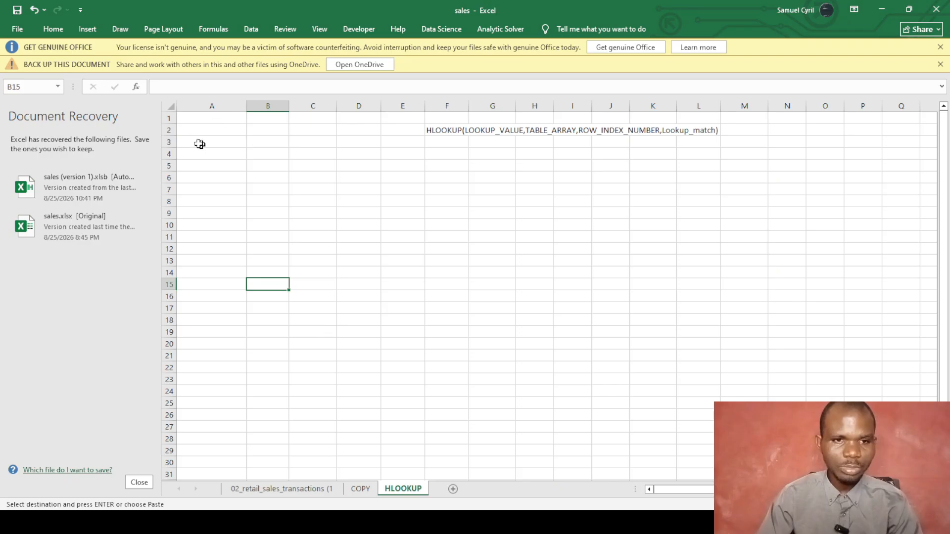
pyautogui.click(181, 143)
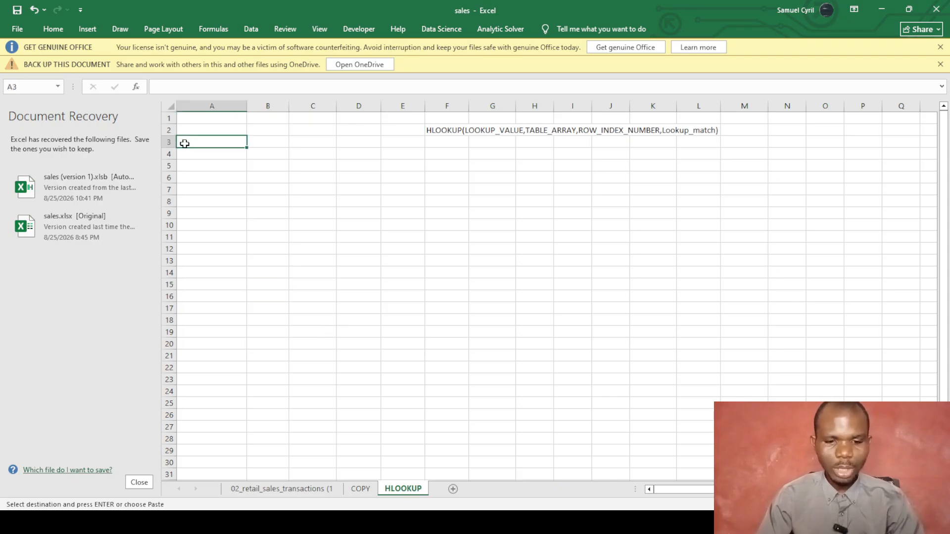
pyautogui.hotkey('ctrl', 'v')
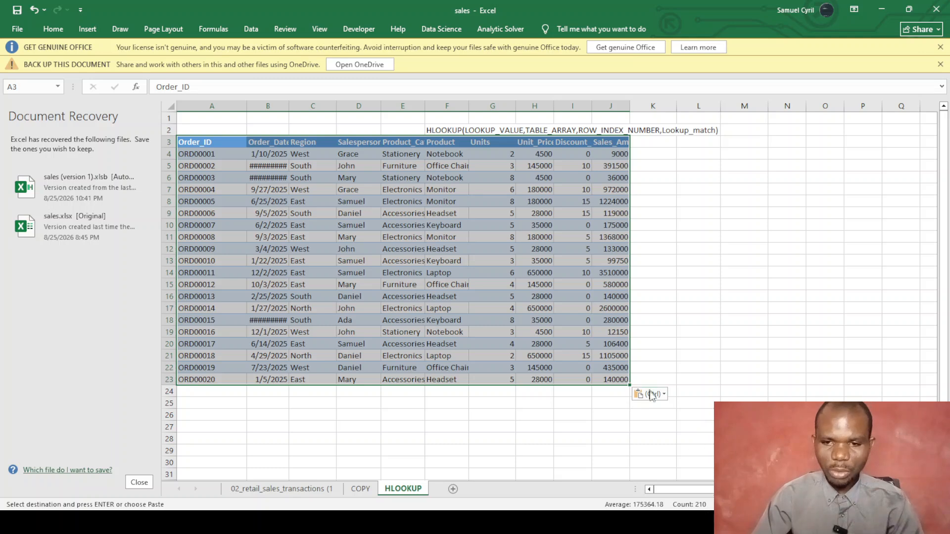
pyautogui.click(664, 395)
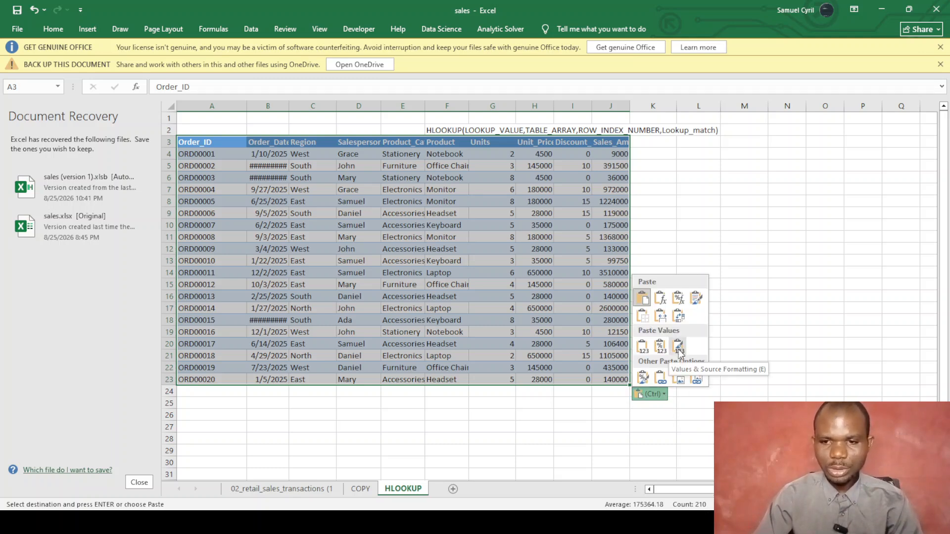
pyautogui.click(679, 317)
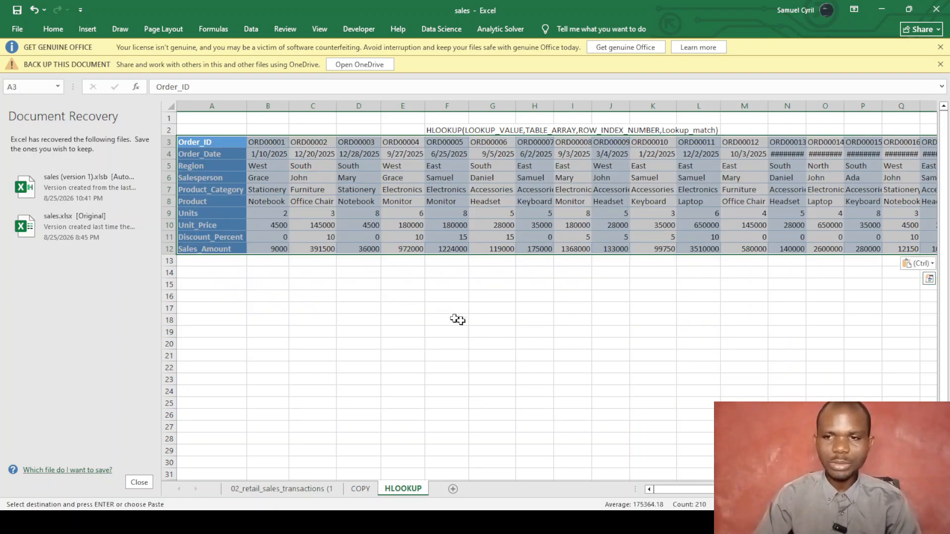
# Auto-fit the widths of columns N, O, P, Q, R, S and T to their contents.
pyautogui.click(448, 297)
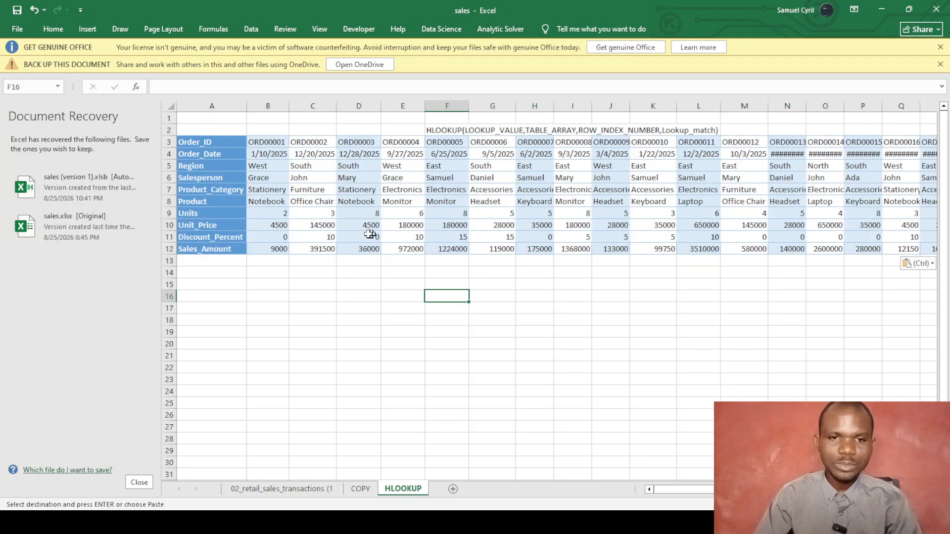
pyautogui.doubleClick(807, 106)
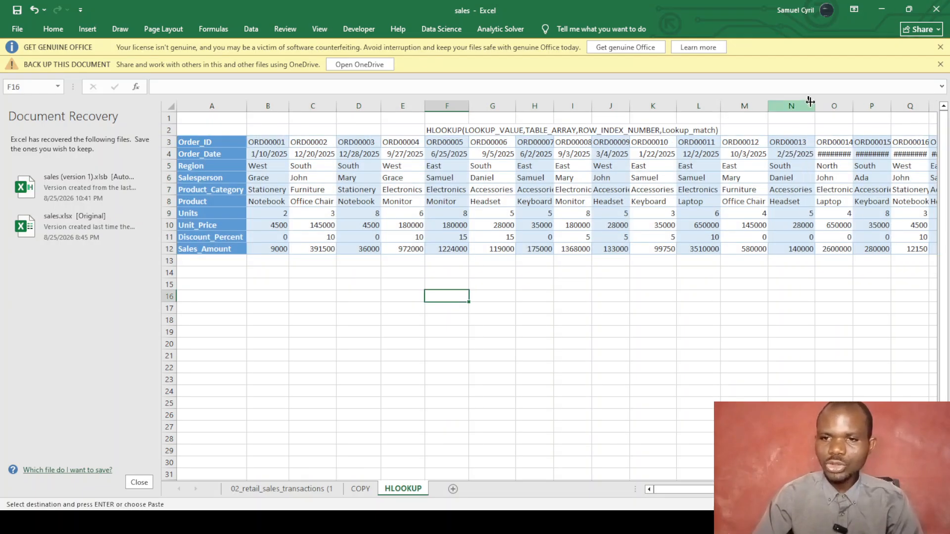
pyautogui.doubleClick(853, 105)
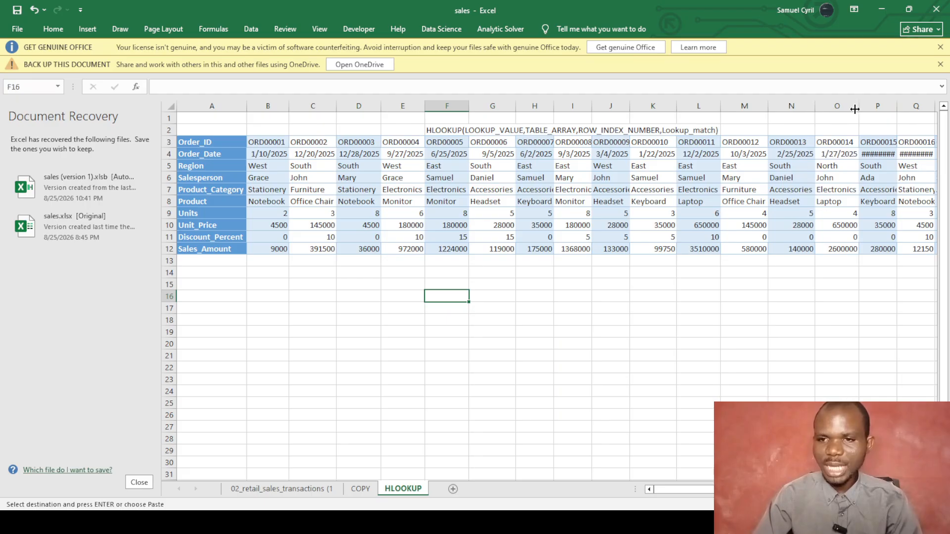
pyautogui.doubleClick(897, 106)
pyautogui.hscroll(3, 878, 257)
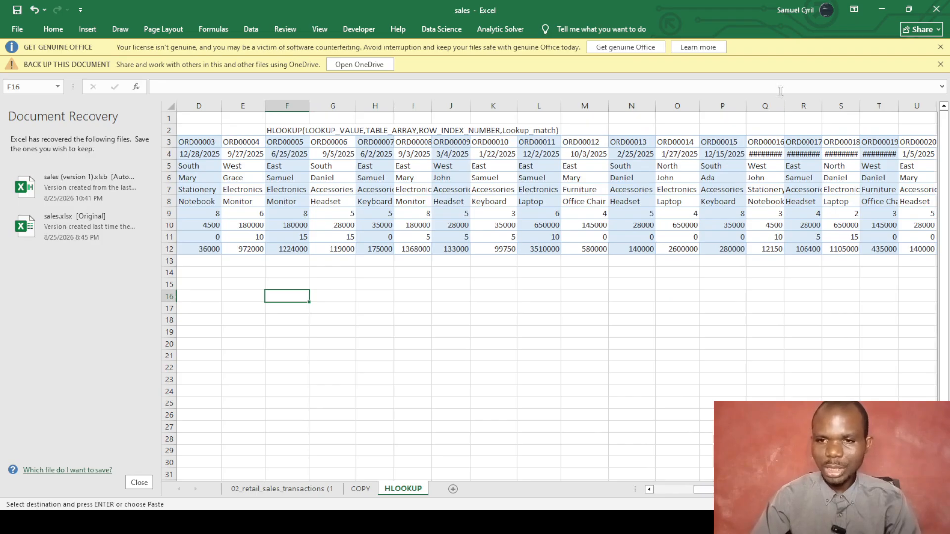
pyautogui.doubleClick(784, 102)
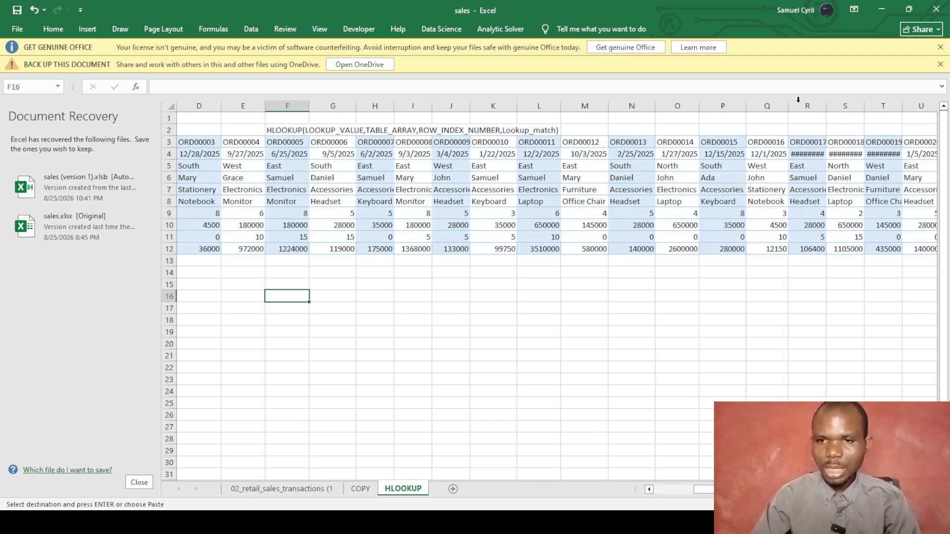
pyautogui.doubleClick(827, 109)
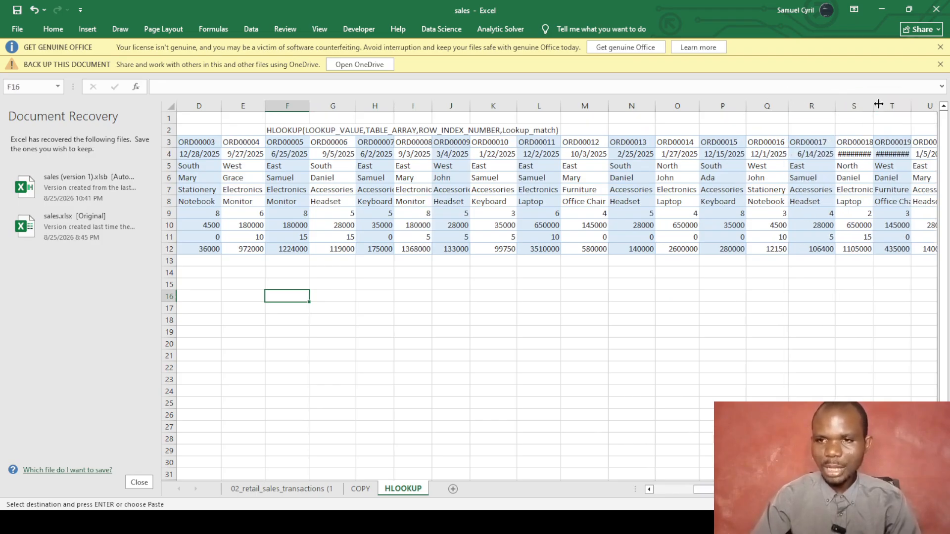
pyautogui.doubleClick(873, 106)
pyautogui.doubleClick(917, 106)
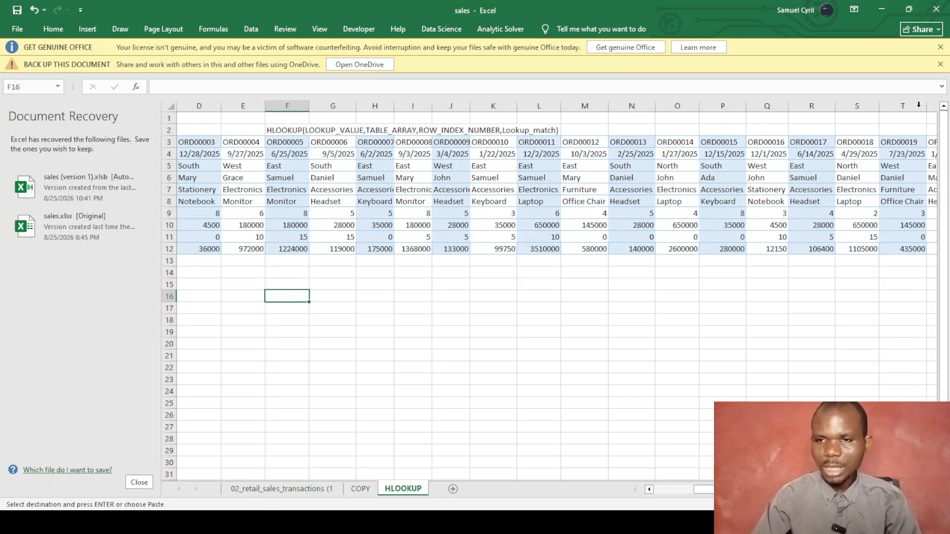
pyautogui.click(447, 298)
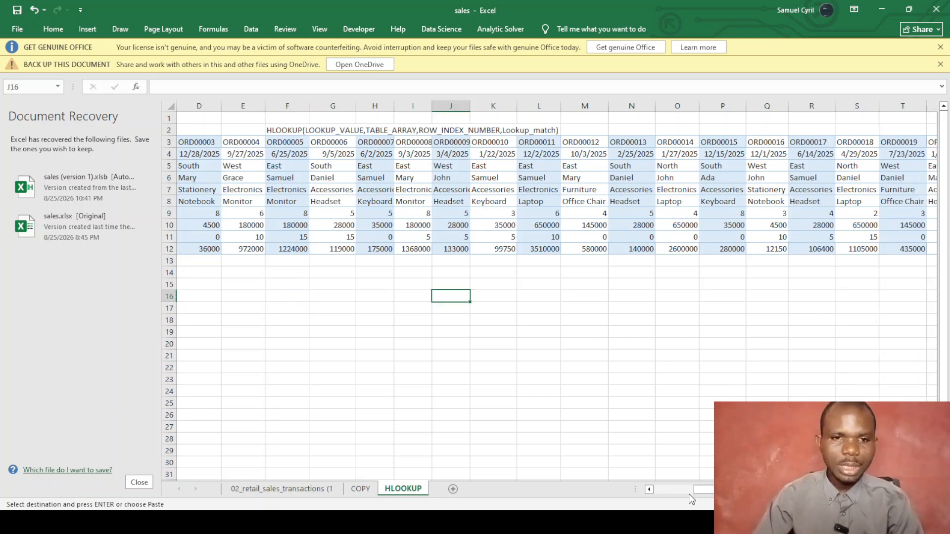
pyautogui.moveTo(739, 490); pyautogui.dragTo(684, 495)
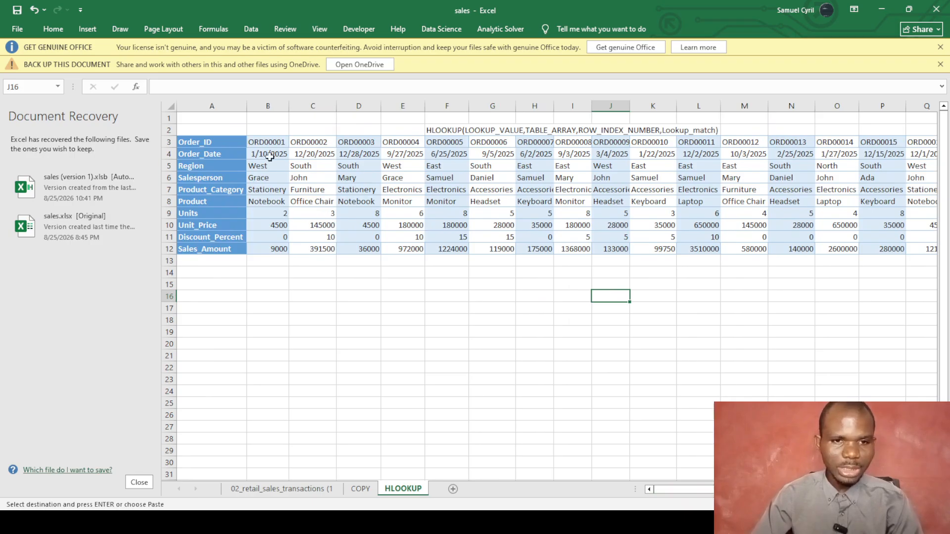
pyautogui.moveTo(264, 145); pyautogui.dragTo(863, 253)
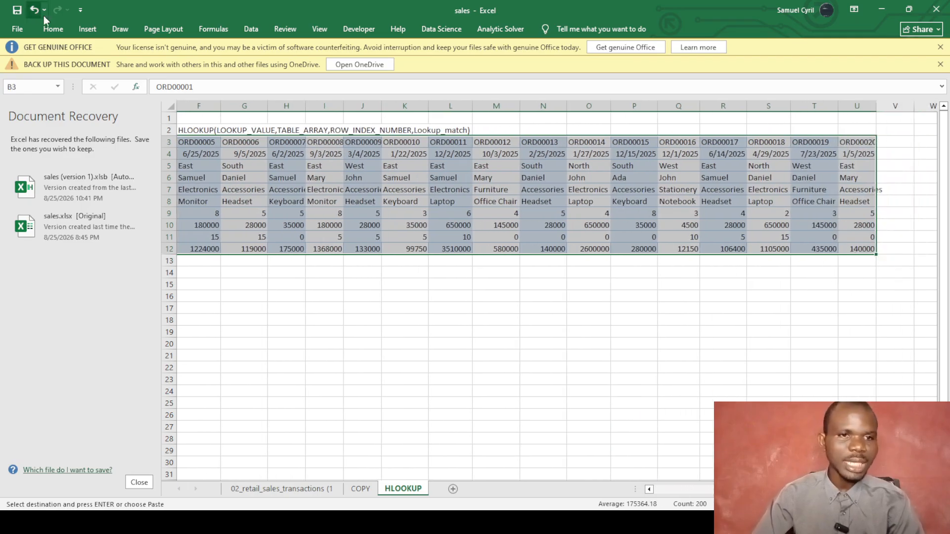
# Centre-align the transposed table's values in B3:U12.
pyautogui.click(57, 31)
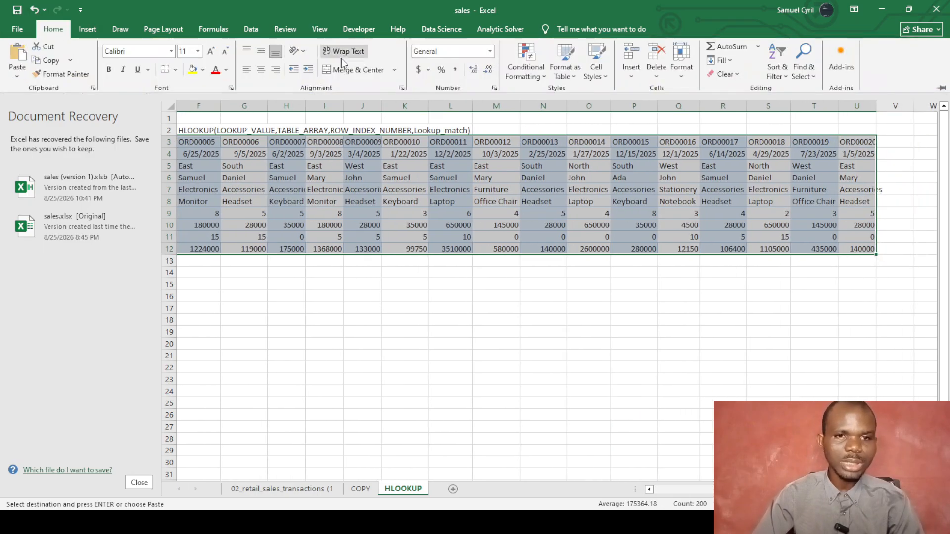
pyautogui.click(263, 66)
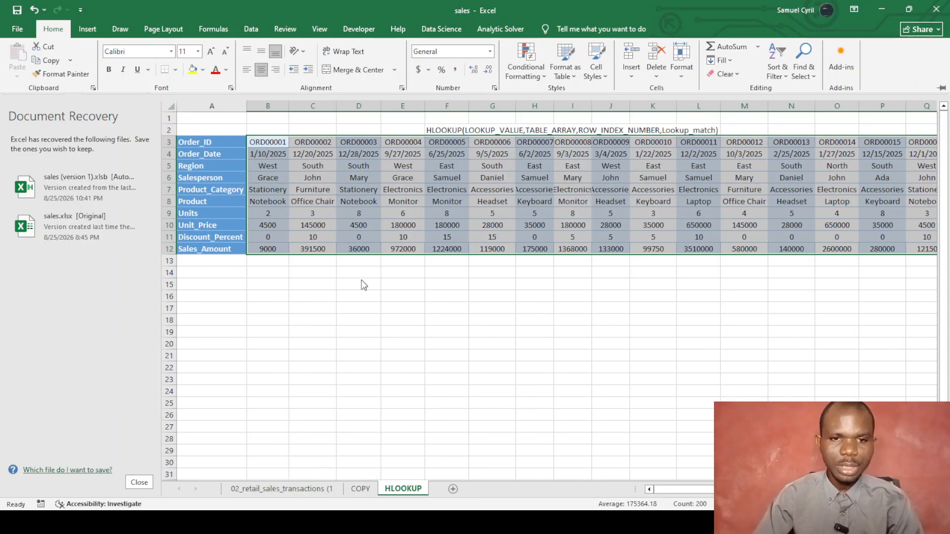
pyautogui.click(363, 286)
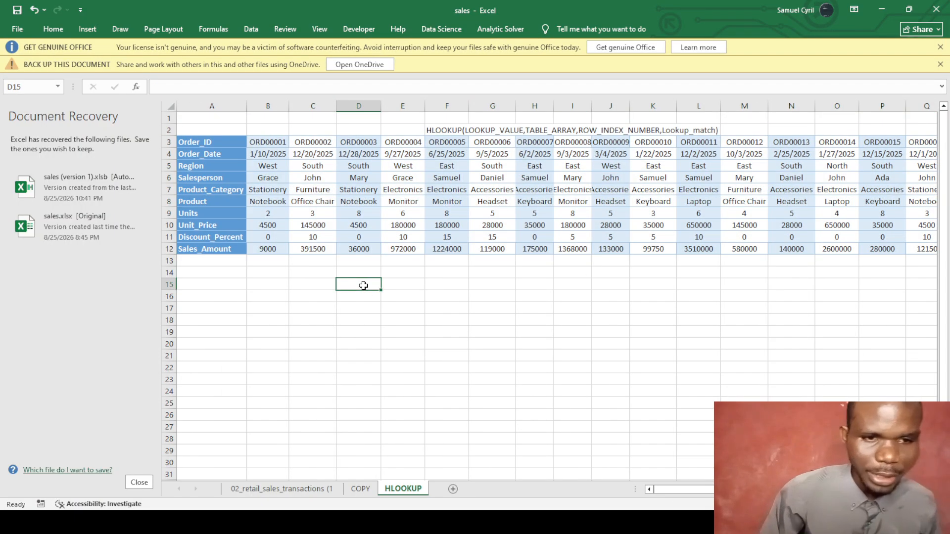
pyautogui.moveTo(213, 141); pyautogui.dragTo(196, 241)
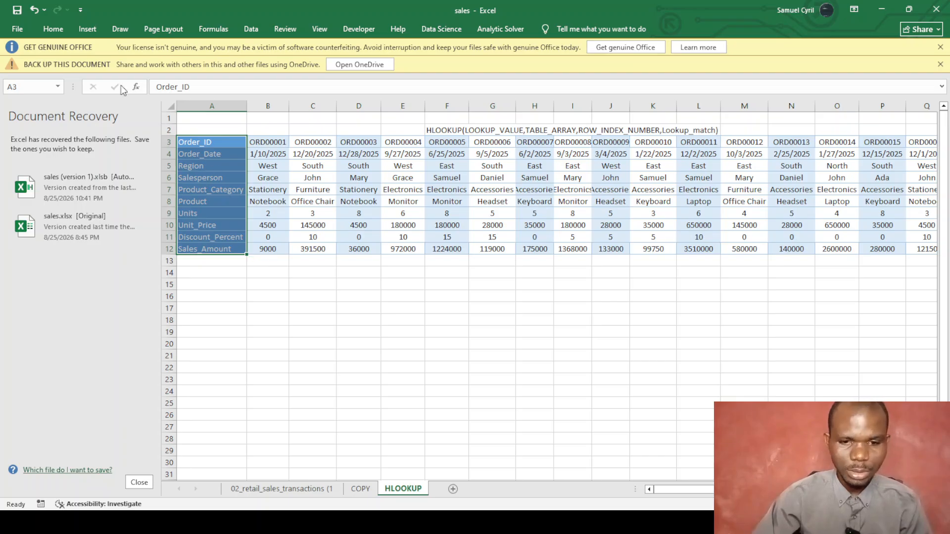
pyautogui.click(52, 28)
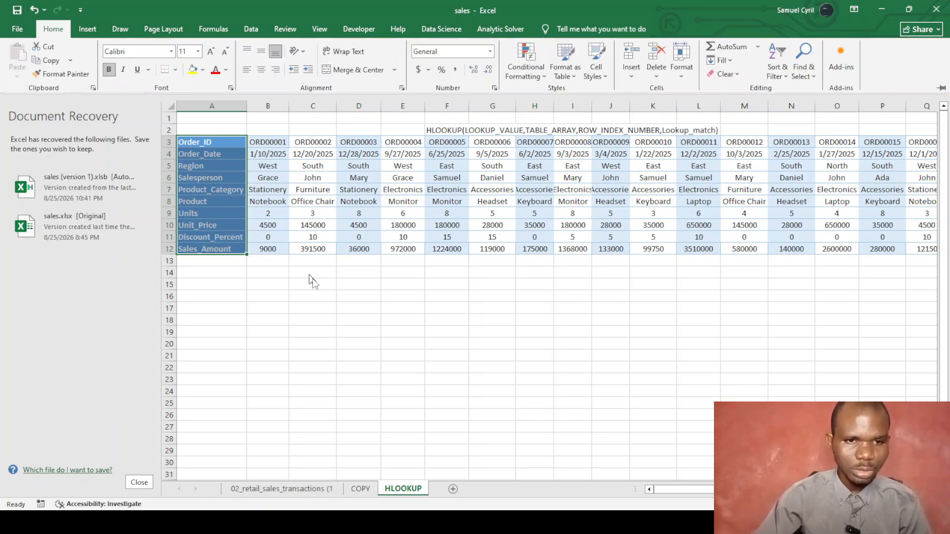
pyautogui.click(373, 321)
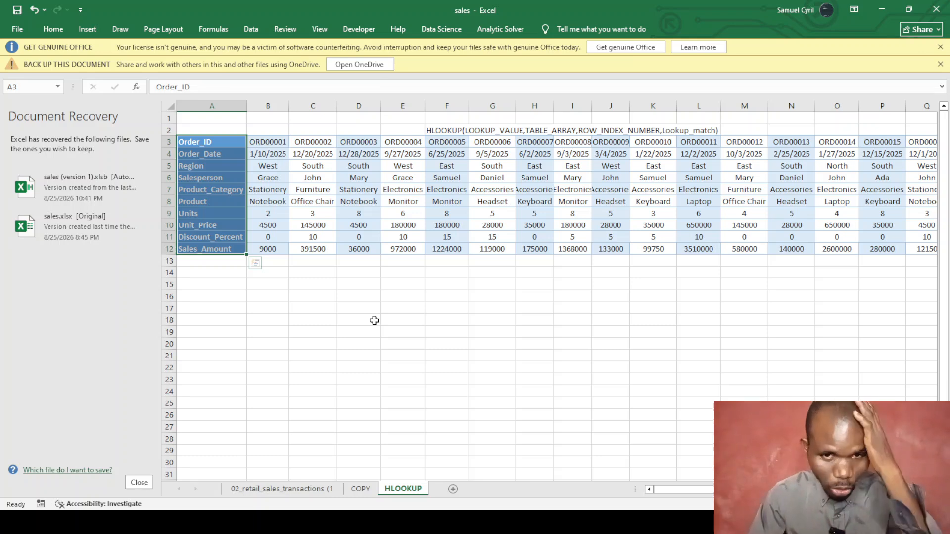
# Clear the leftover HLOOKUP text from cell F2 and select C15.
pyautogui.click(461, 130)
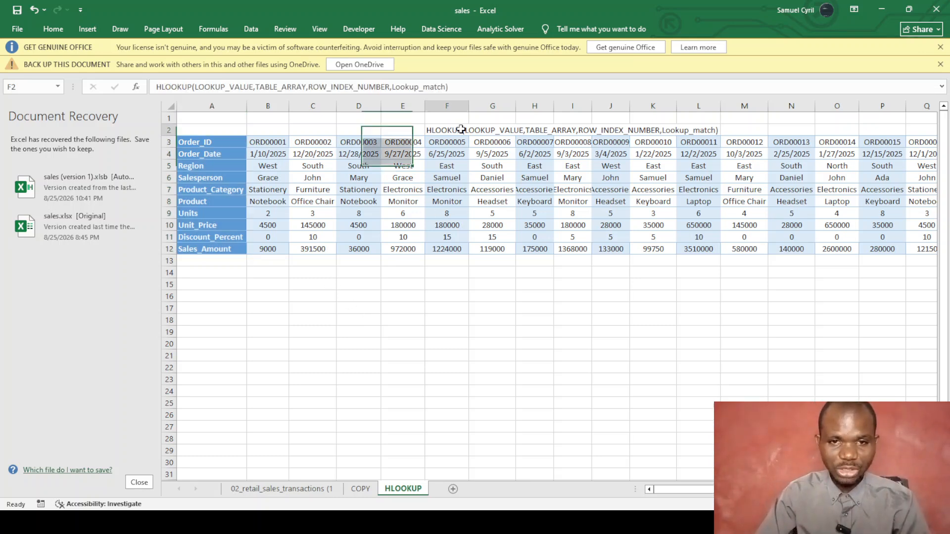
pyautogui.press('BackSpace')
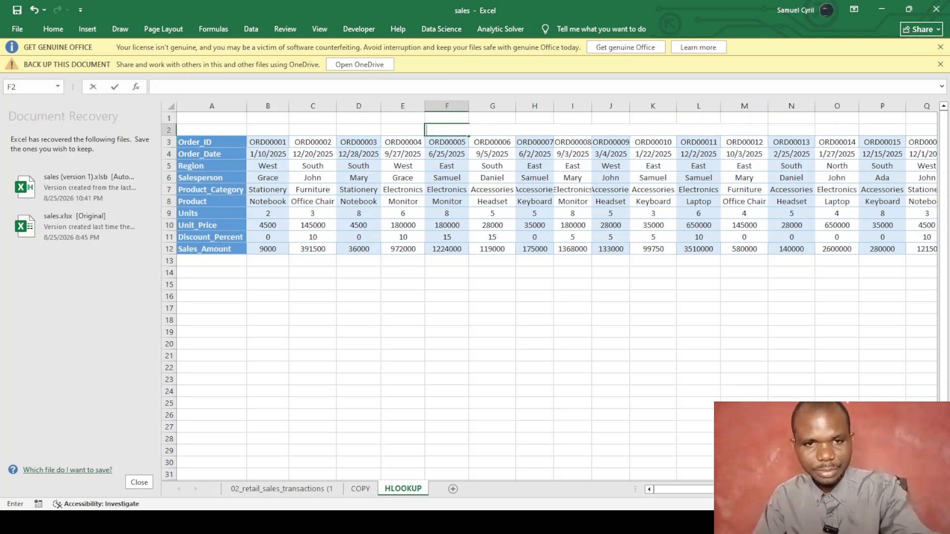
pyautogui.click(307, 278)
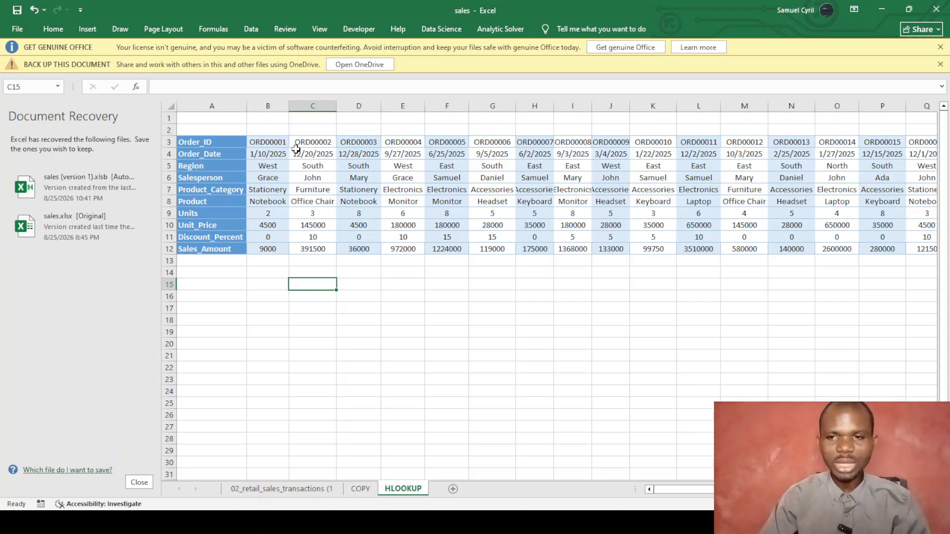
# Enter =HLOOKUP(lookup_value,table_array,row_index_number,range_lookup) in C15.
pyautogui.write('=hl')
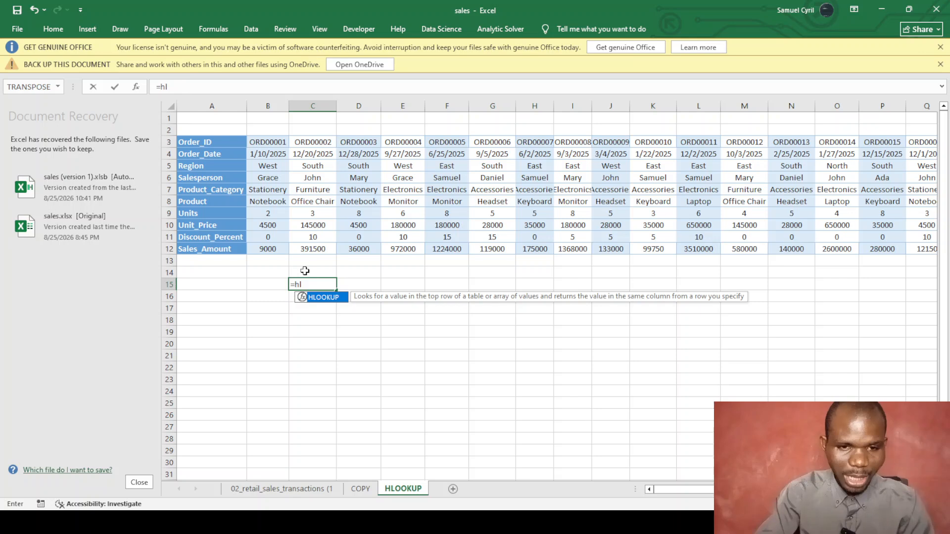
pyautogui.press('Tab')
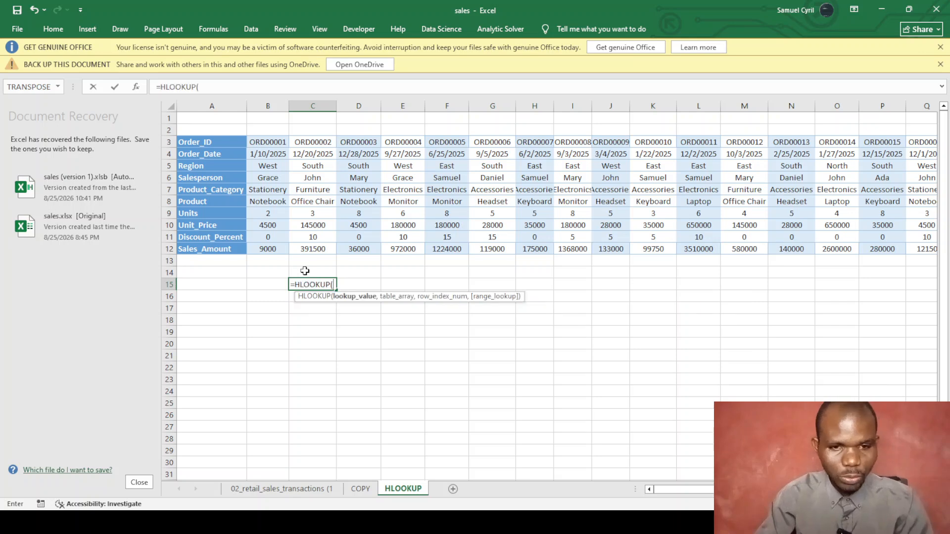
pyautogui.write('v')
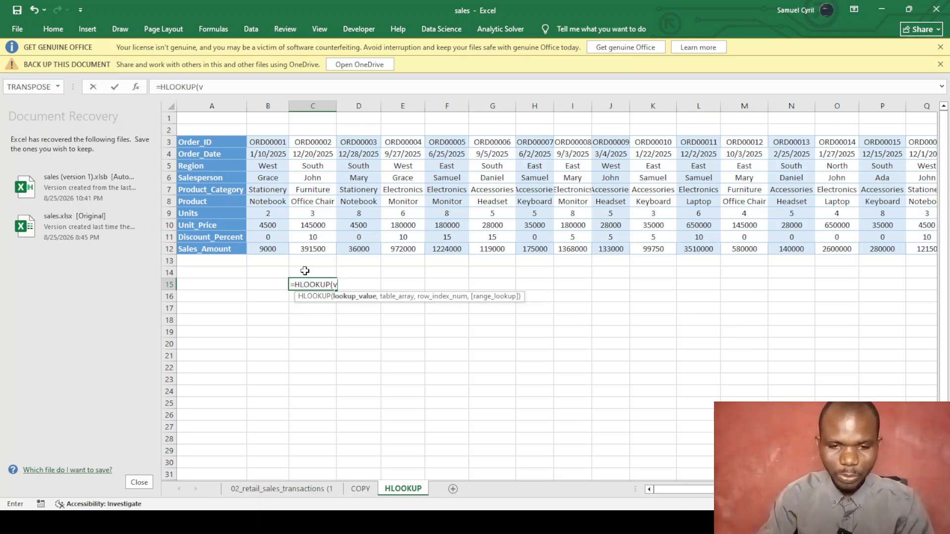
pyautogui.write('lookup')
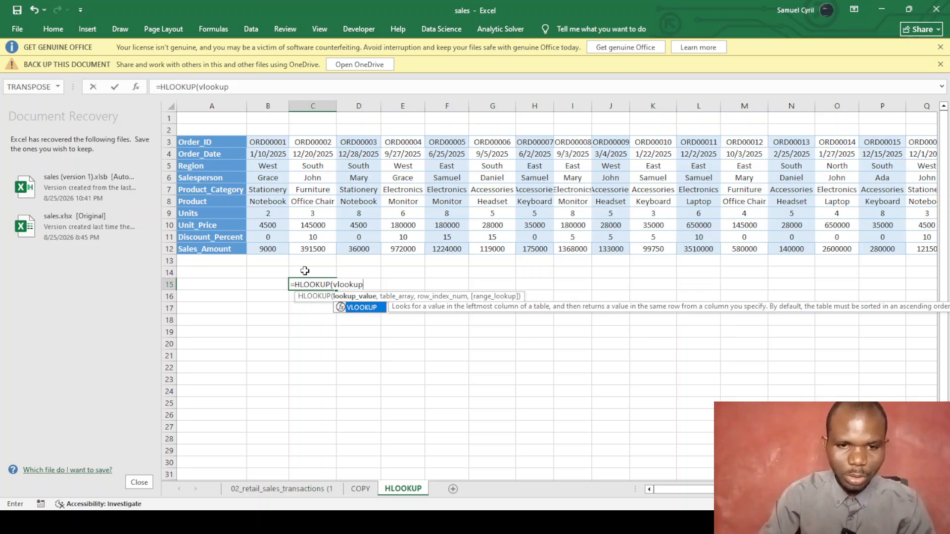
pyautogui.press('BackSpace')
pyautogui.press('BackSpace')
pyautogui.press('BackSpace')
pyautogui.press('BackSpace')
pyautogui.press('BackSpace')
pyautogui.press('BackSpace')
pyautogui.press('BackSpace')
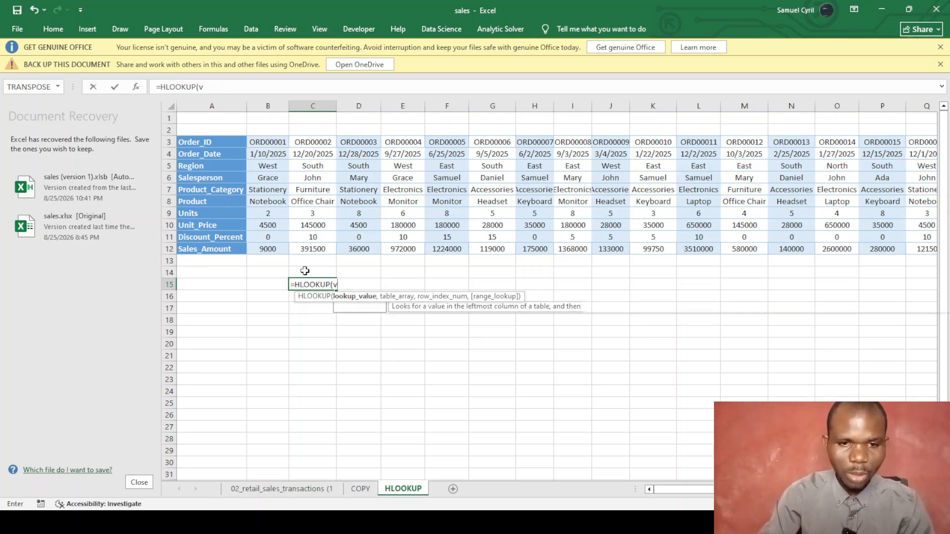
pyautogui.write('looku')
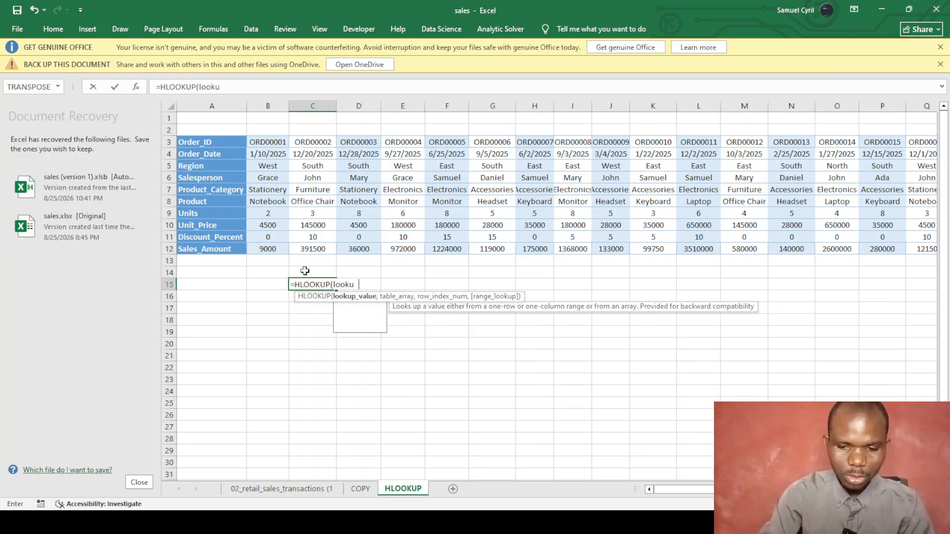
pyautogui.write('p_value,tab')
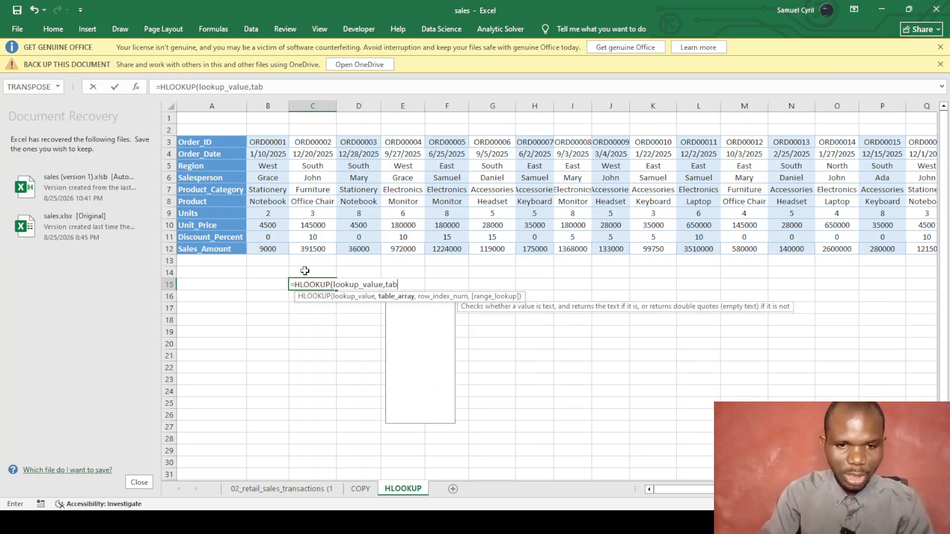
pyautogui.write('le_array')
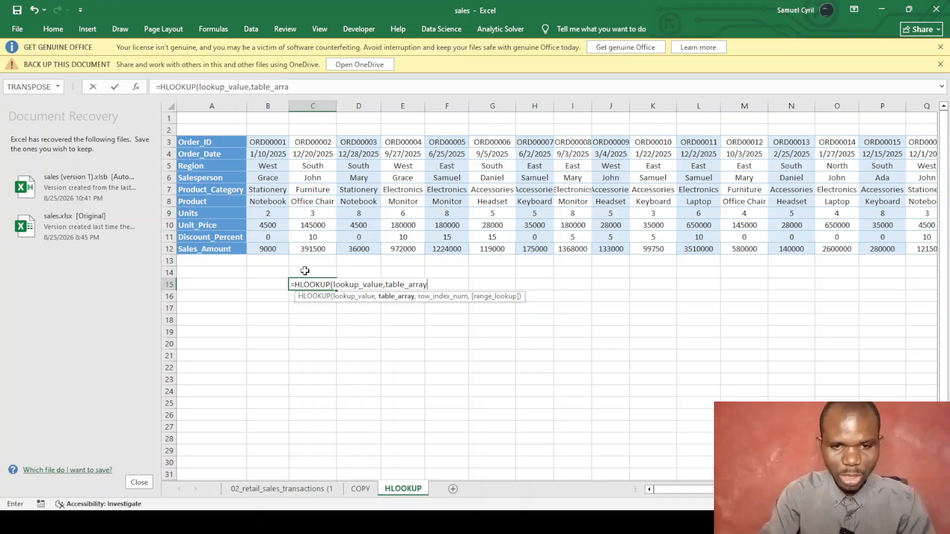
pyautogui.write(',row_')
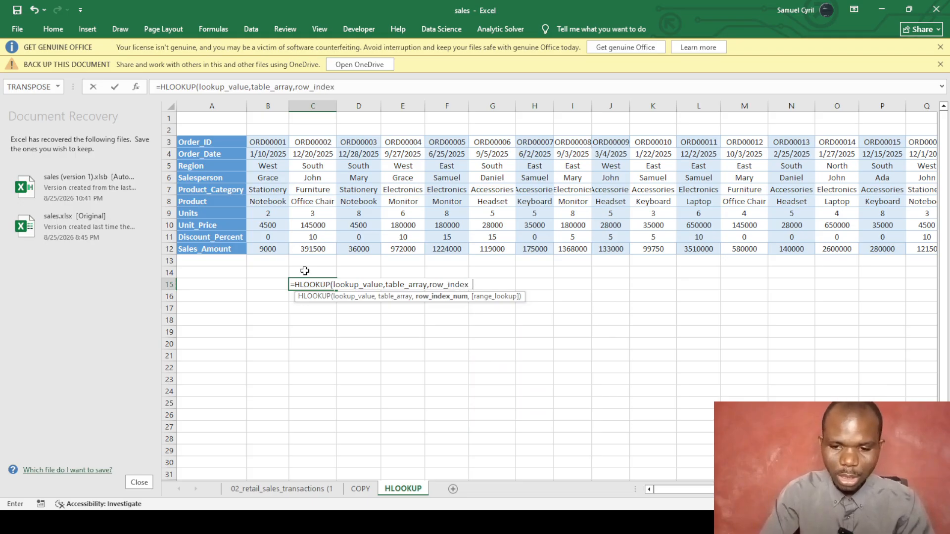
pyautogui.write('index_num ber')
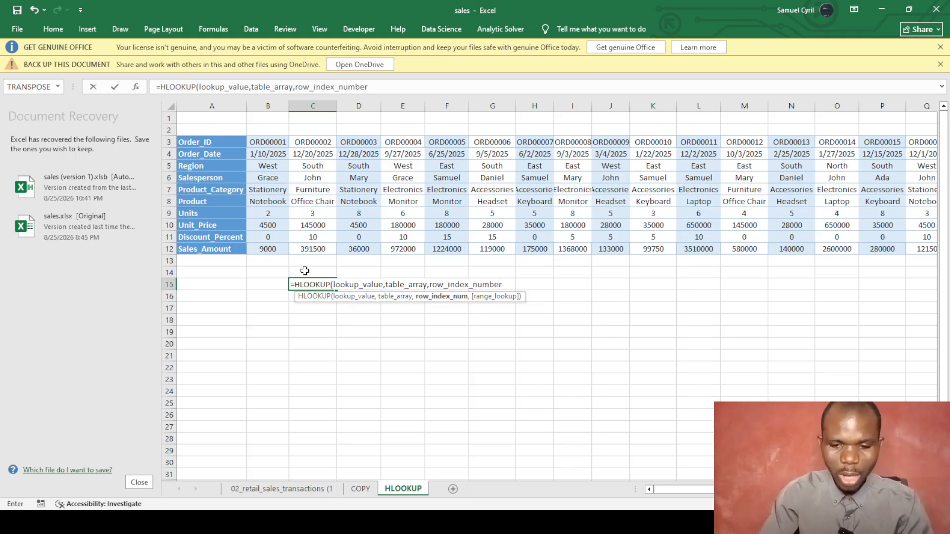
pyautogui.write(',r ')
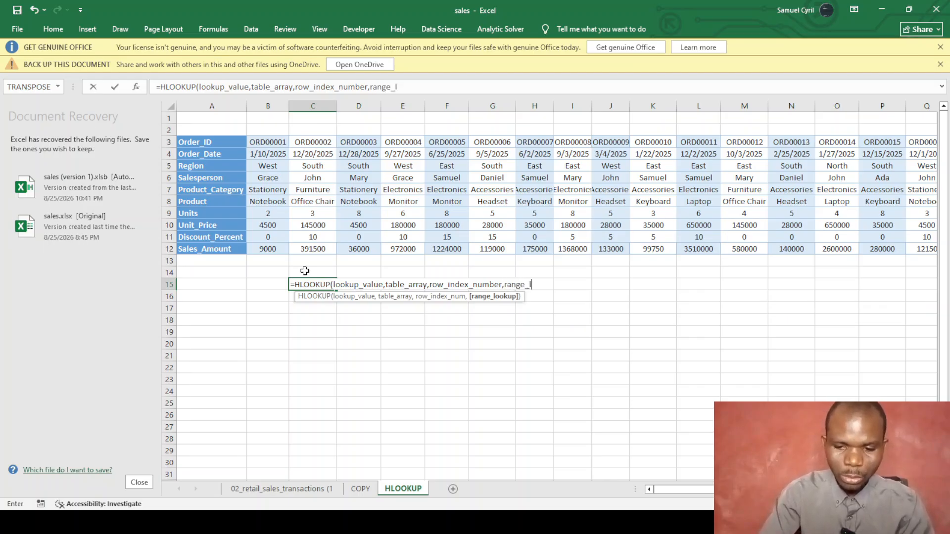
pyautogui.write('nge_lookup)')
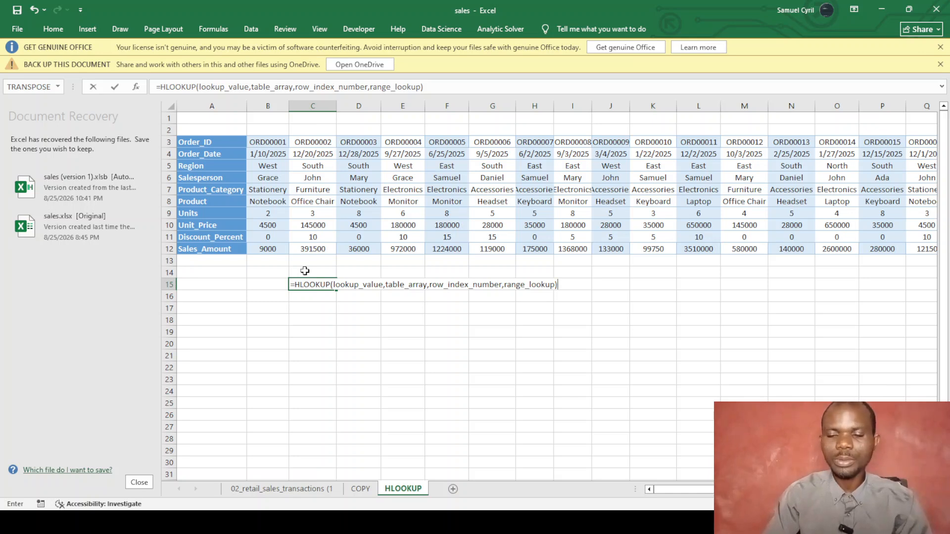
pyautogui.press('Return')
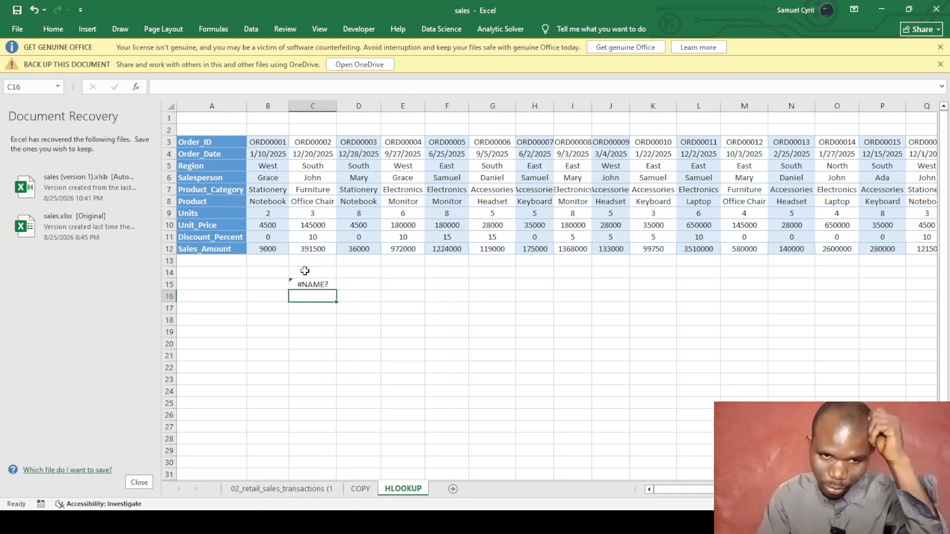
# Remove the leading equals sign so C15 shows the syntax as plain text.
pyautogui.click(304, 285)
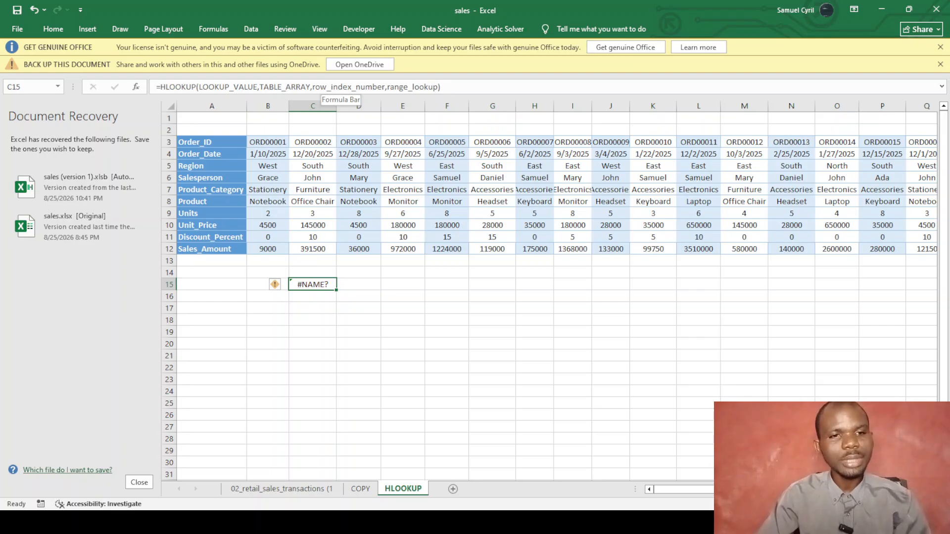
pyautogui.click(160, 87)
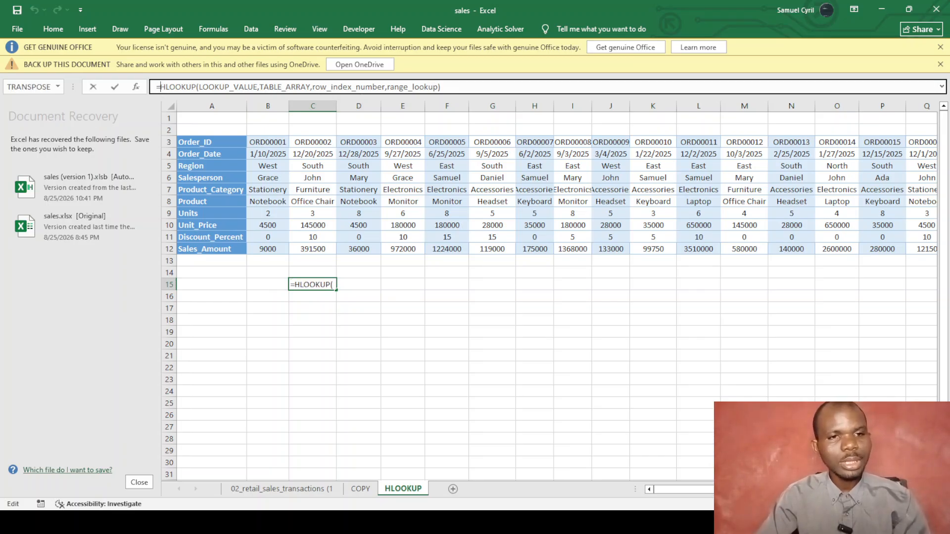
pyautogui.press('BackSpace')
pyautogui.click(278, 354)
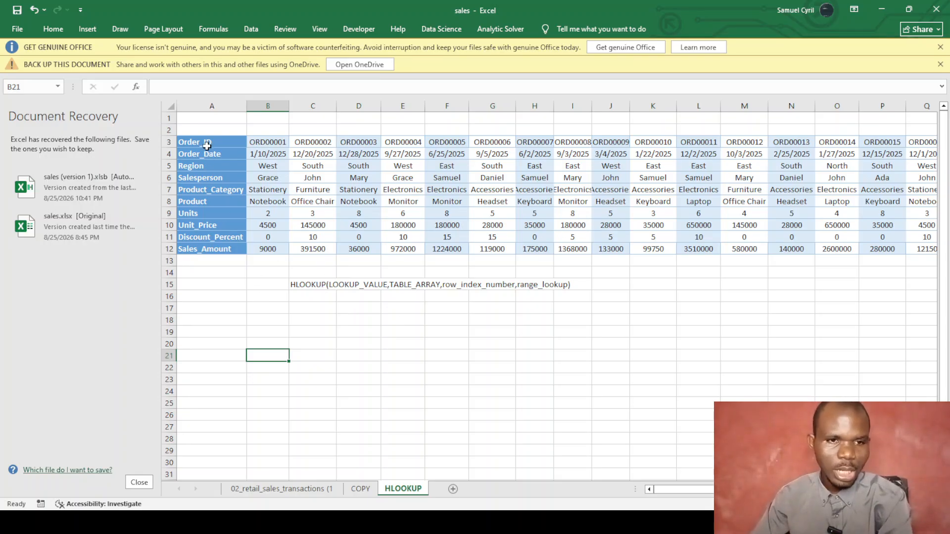
# Copy the field names Order_ID to Sales_Amount from A3:A12 into A17:A26.
pyautogui.moveTo(207, 143); pyautogui.dragTo(213, 249)
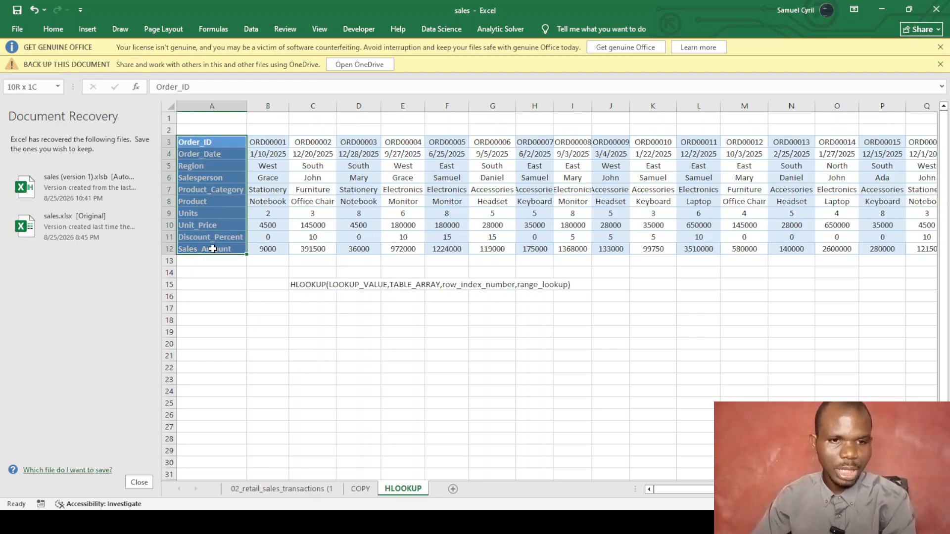
pyautogui.hotkey('ctrl', 'c')
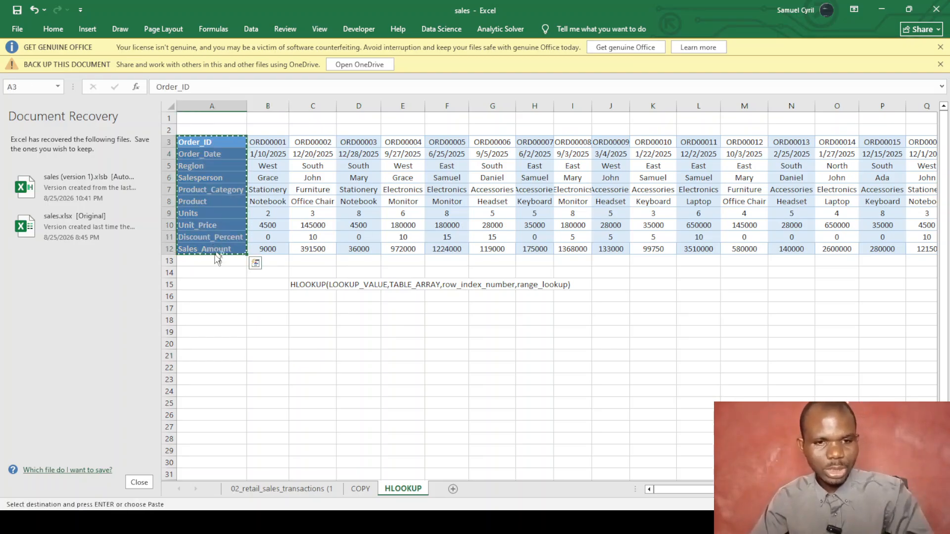
pyautogui.click(217, 310)
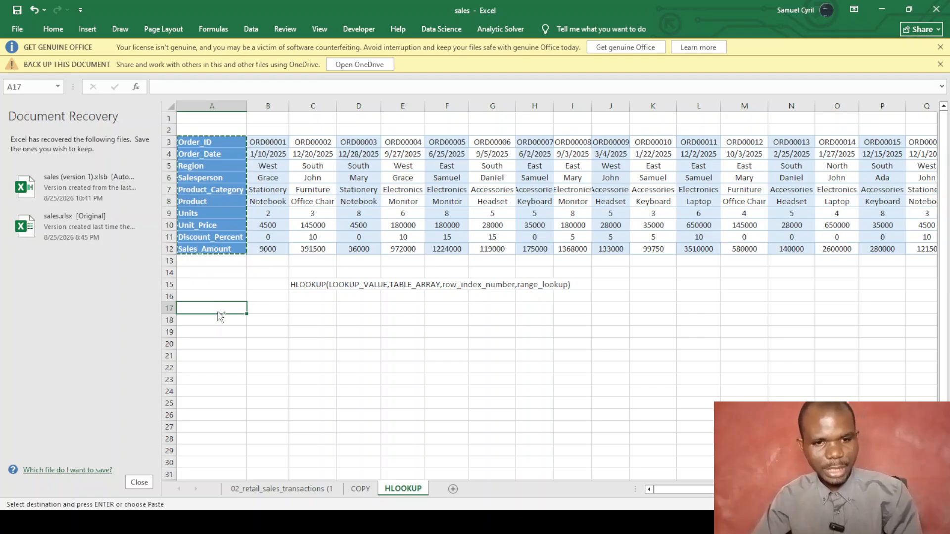
pyautogui.hotkey('ctrl', 'v')
pyautogui.click(293, 341)
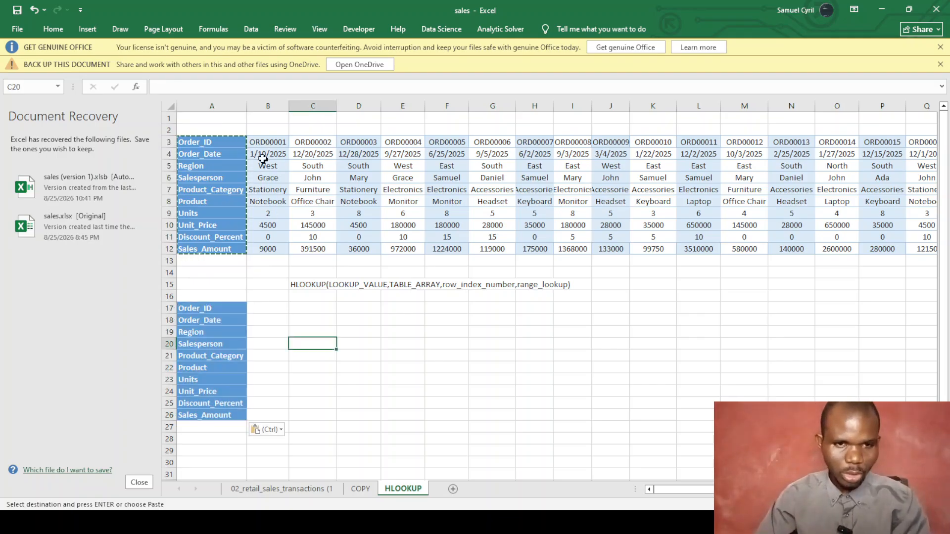
# Copy the order IDs from row 3 into row 17 starting at B17.
pyautogui.moveTo(262, 143); pyautogui.dragTo(864, 139)
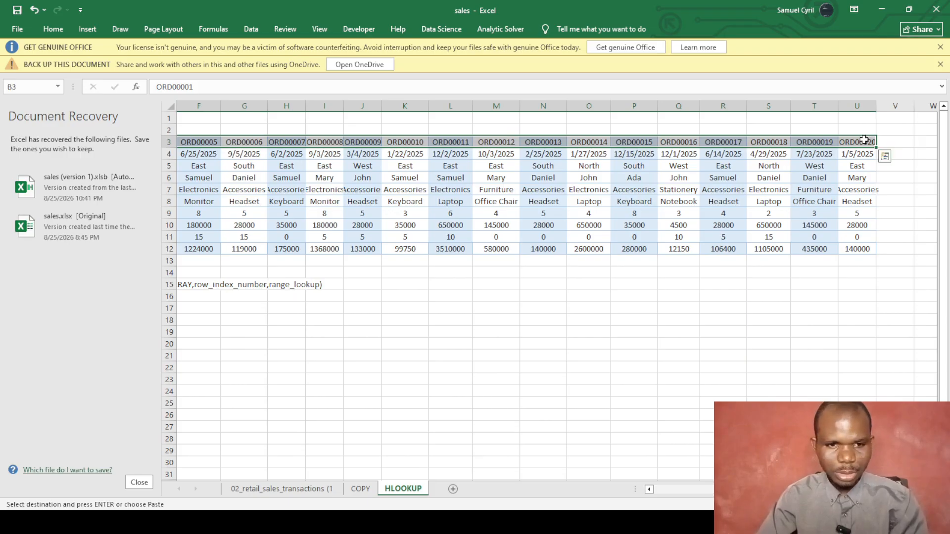
pyautogui.hotkey('ctrl', 'c')
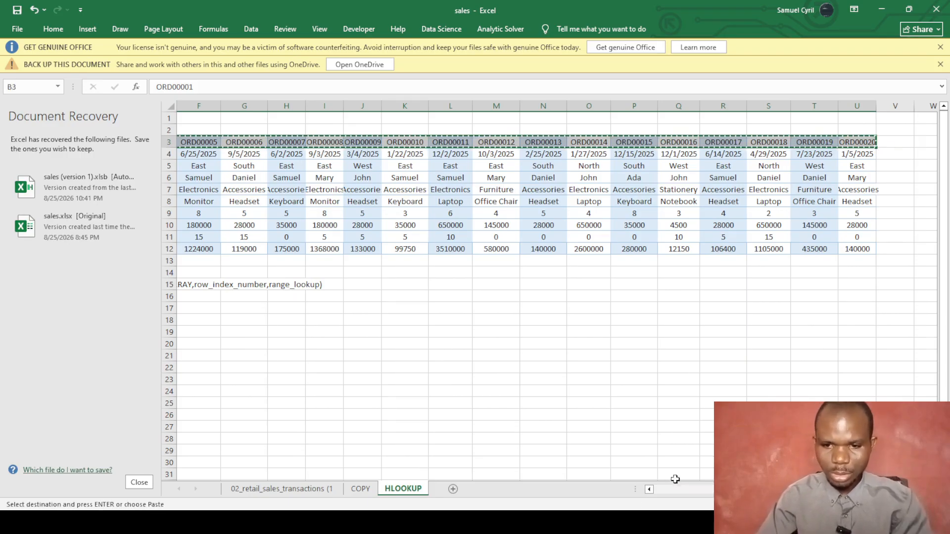
pyautogui.moveTo(774, 488); pyautogui.dragTo(706, 488)
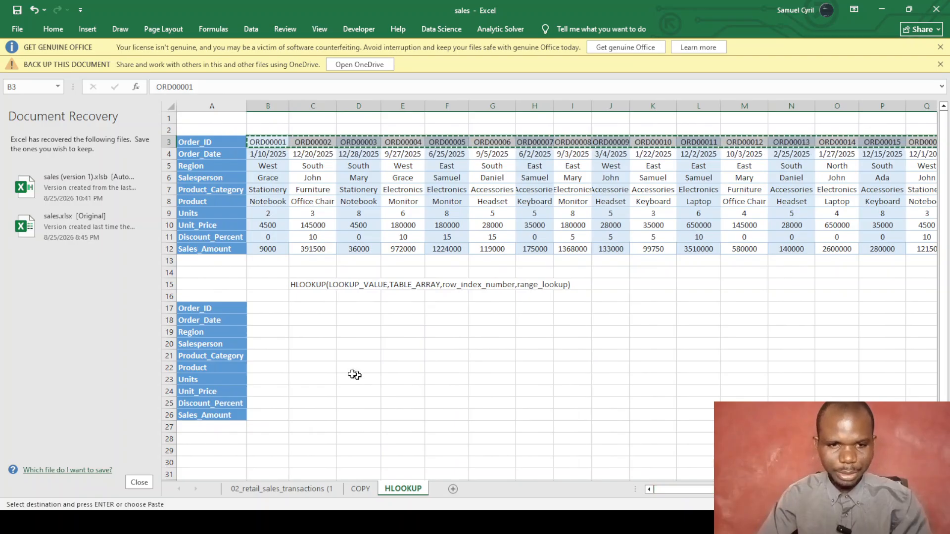
pyautogui.click(260, 307)
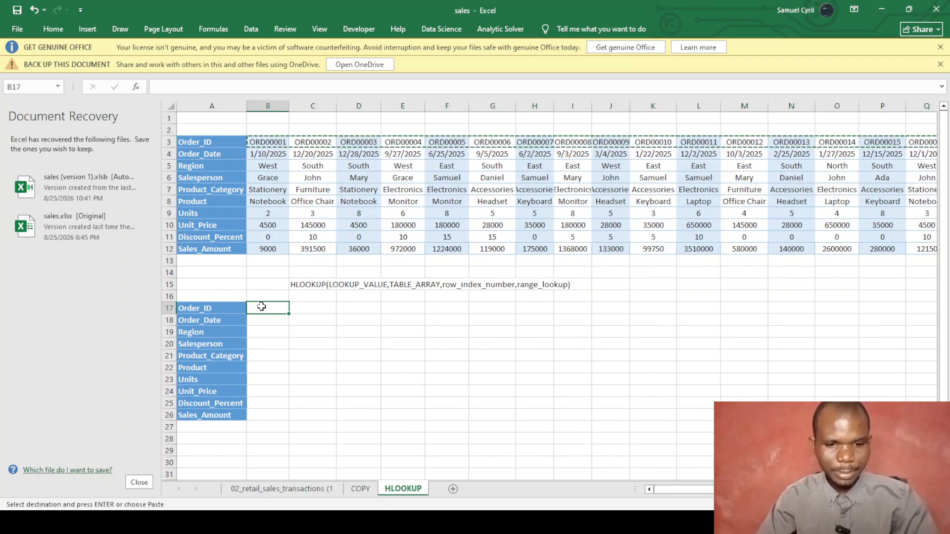
pyautogui.hotkey('ctrl', 'v')
pyautogui.click(310, 367)
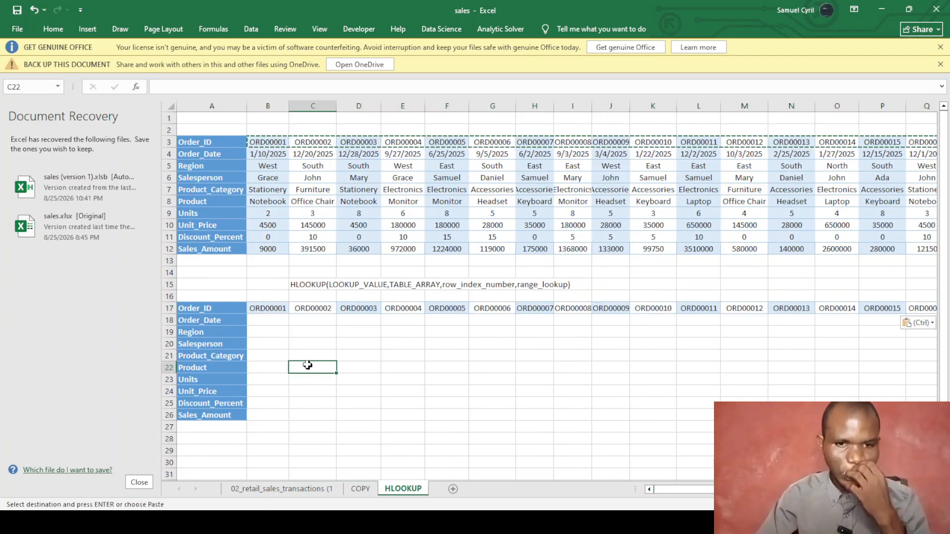
pyautogui.click(277, 323)
# Start an HLOOKUP in B18 using the order ID in B17 as lookup value.
pyautogui.doubleClick(270, 319)
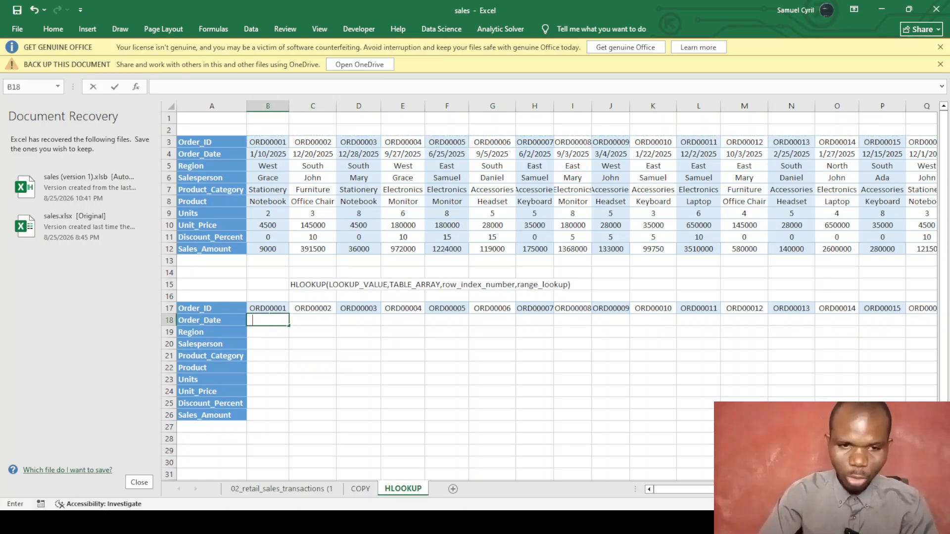
pyautogui.write('=h')
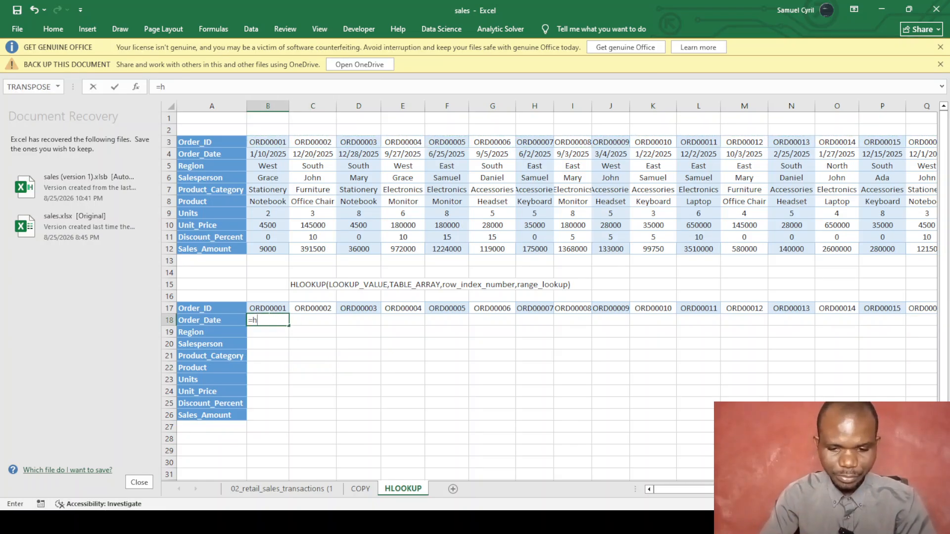
pyautogui.write('lo')
pyautogui.press('Tab')
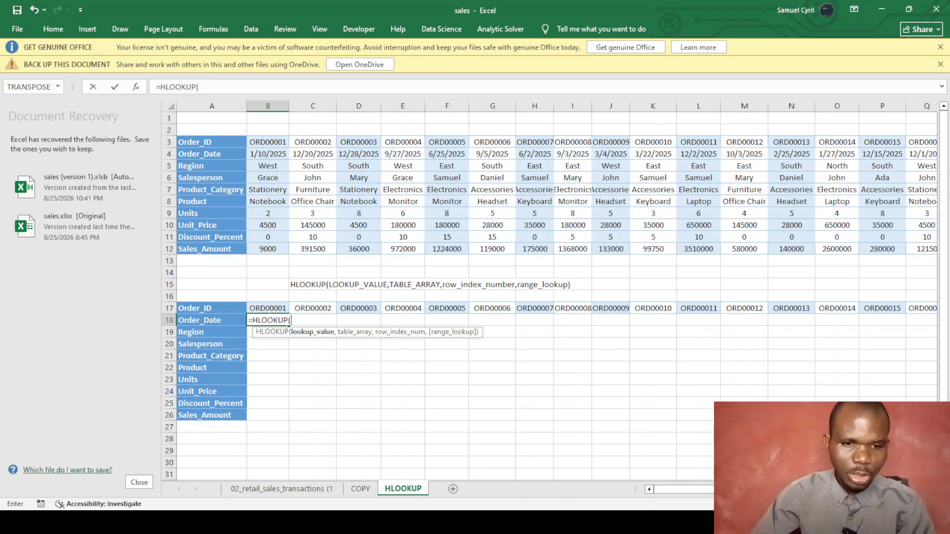
pyautogui.click(262, 306)
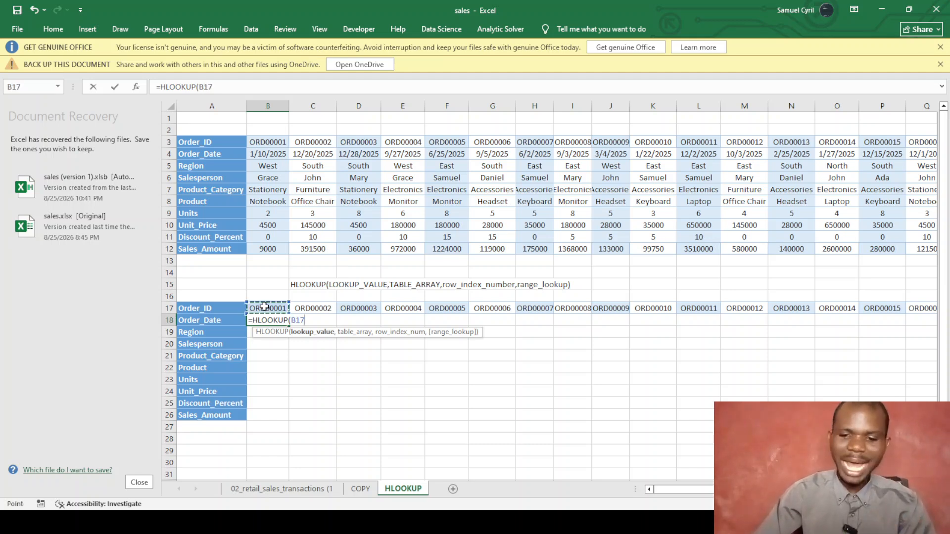
pyautogui.write(',')
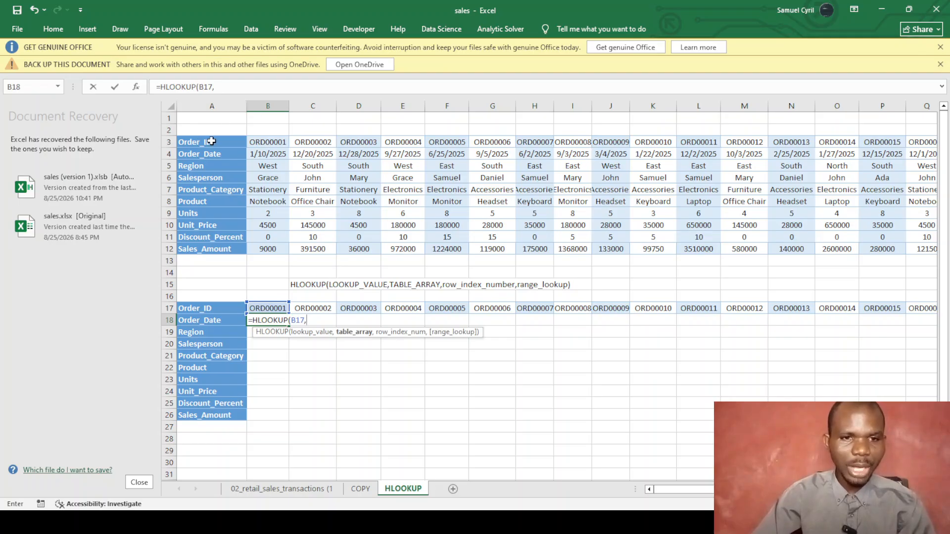
# Finish the HLOOKUP with table array B3:J10, row 2, exact match, returning 45667.
pyautogui.click(259, 142)
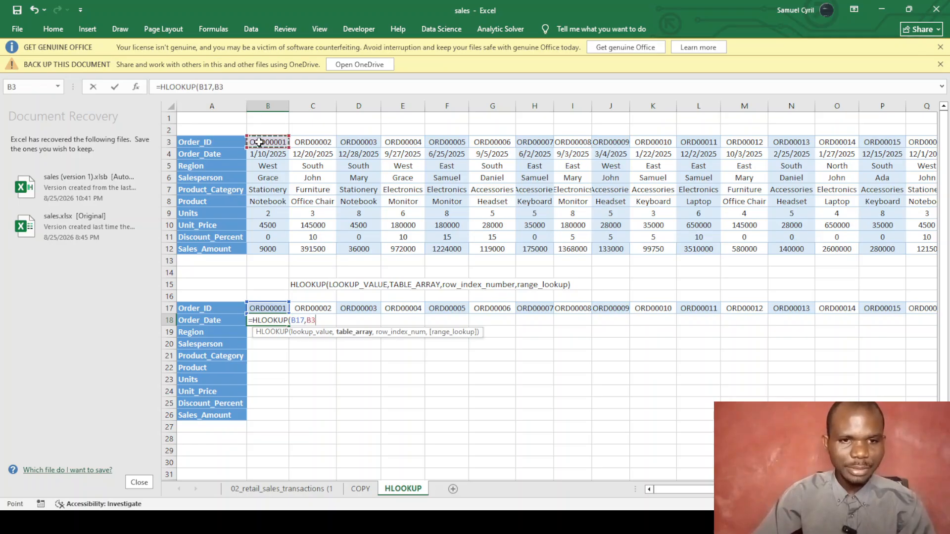
pyautogui.moveTo(267, 143); pyautogui.dragTo(911, 243)
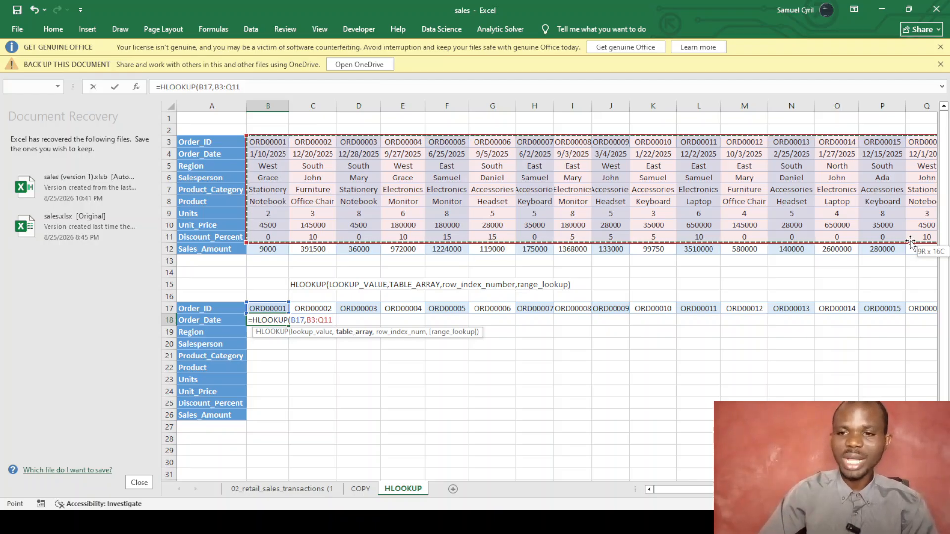
pyautogui.moveTo(910, 241); pyautogui.dragTo(613, 108)
pyautogui.moveTo(600, 181); pyautogui.dragTo(600, 222)
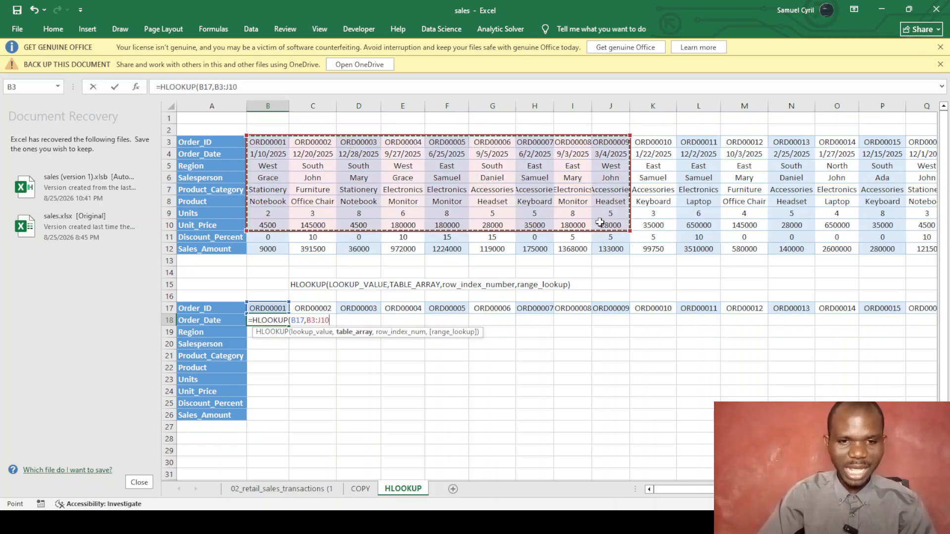
pyautogui.write(',2')
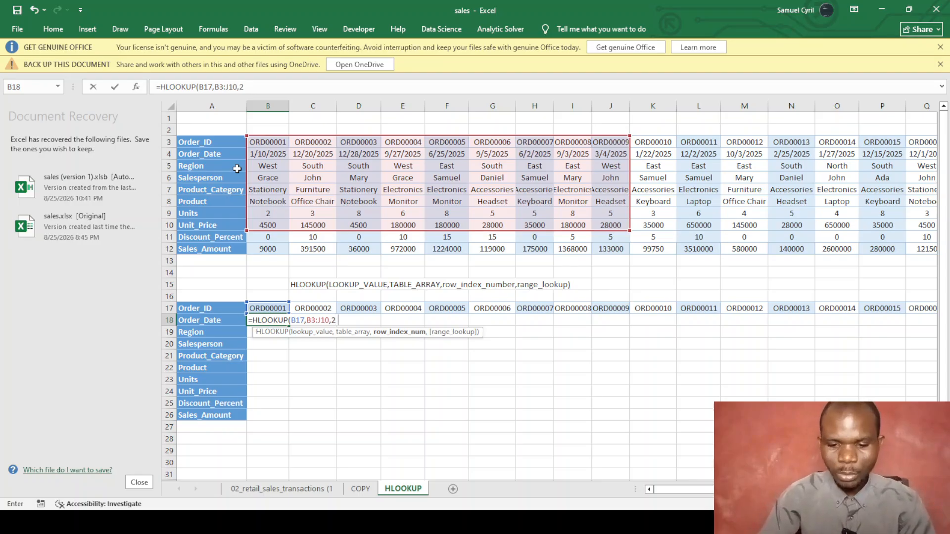
pyautogui.write(',0')
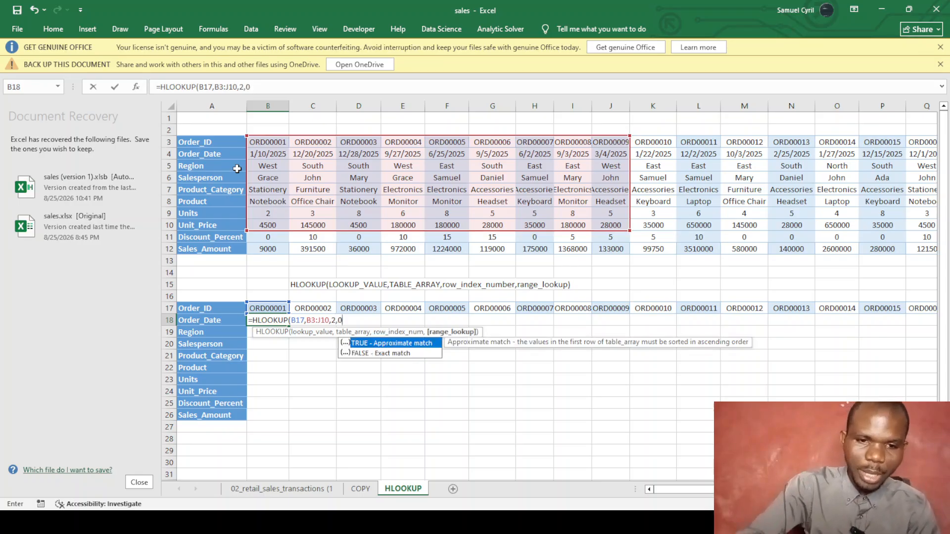
pyautogui.write(')')
pyautogui.hotkey('ctrl', 'Return')
pyautogui.press('Return')
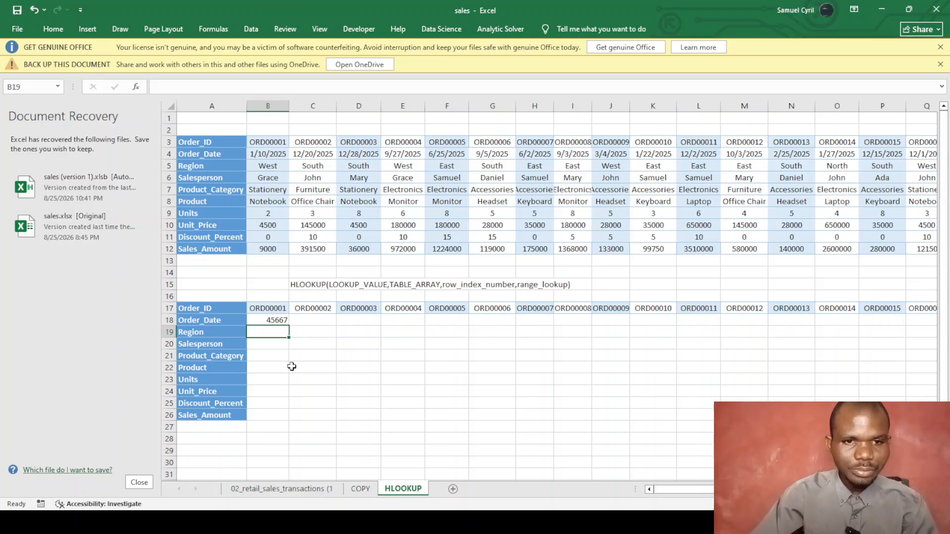
pyautogui.click(275, 320)
# Format row 18 from B18 onward with the Short Date number format.
pyautogui.moveTo(275, 320); pyautogui.dragTo(273, 413)
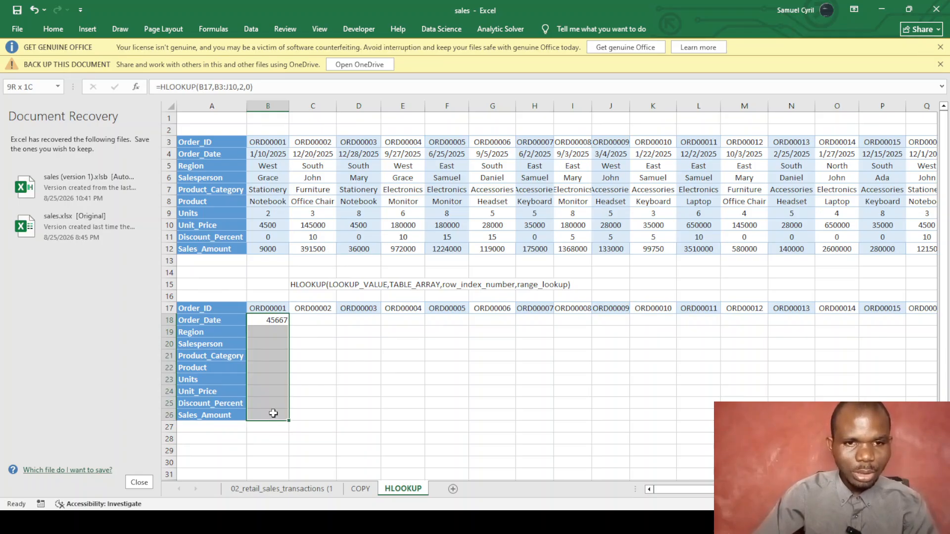
pyautogui.click(310, 376)
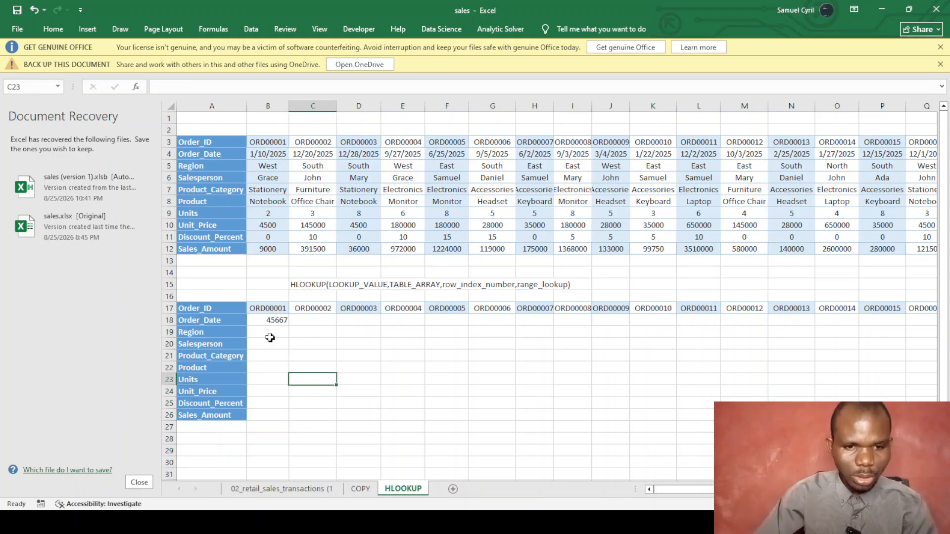
pyautogui.moveTo(271, 323); pyautogui.dragTo(919, 320)
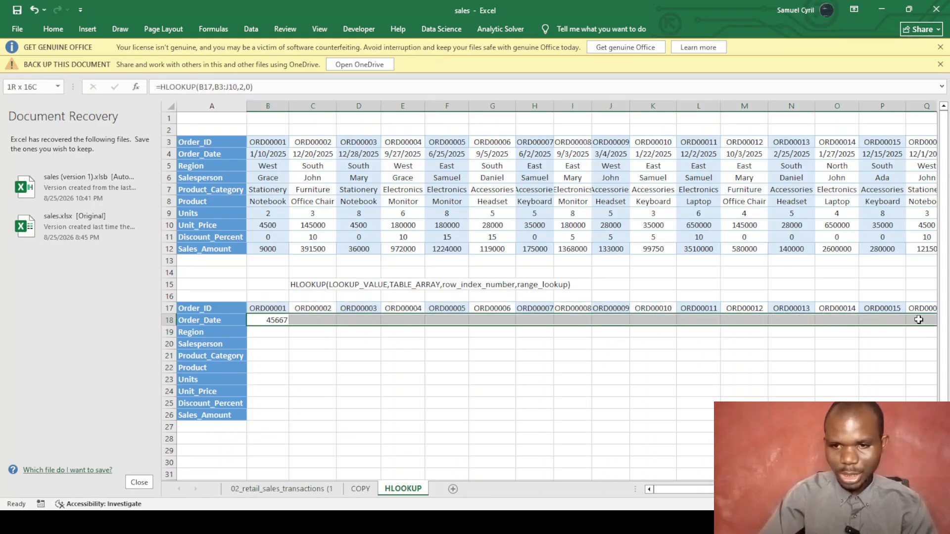
pyautogui.moveTo(919, 320); pyautogui.dragTo(919, 320)
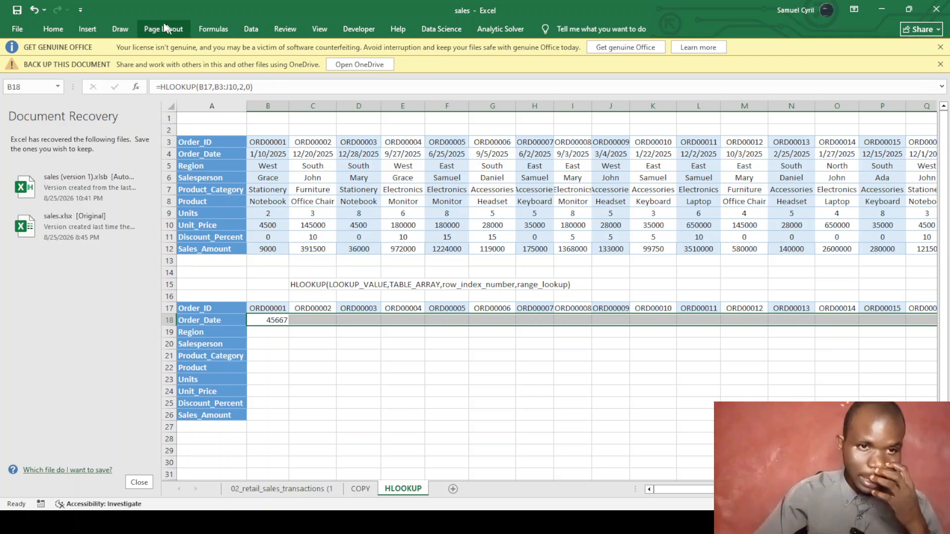
pyautogui.click(53, 28)
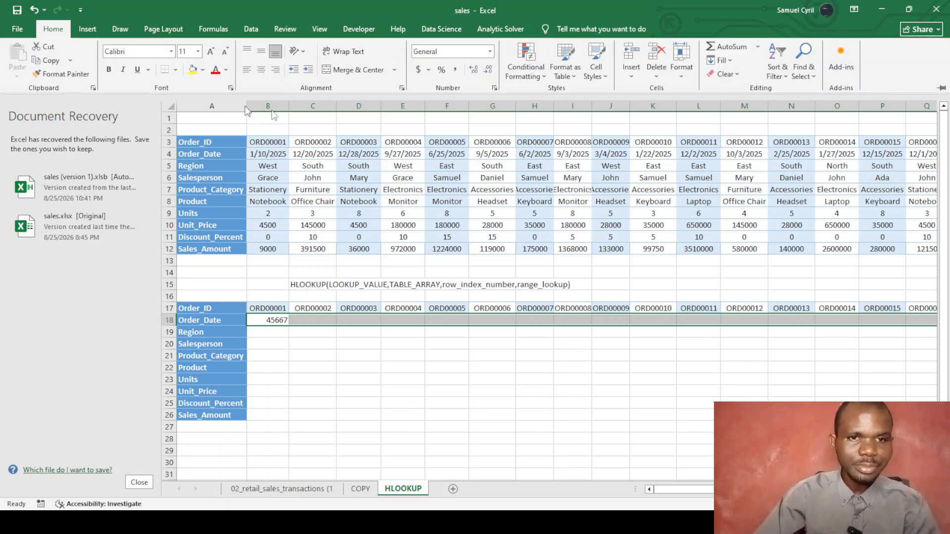
pyautogui.click(490, 52)
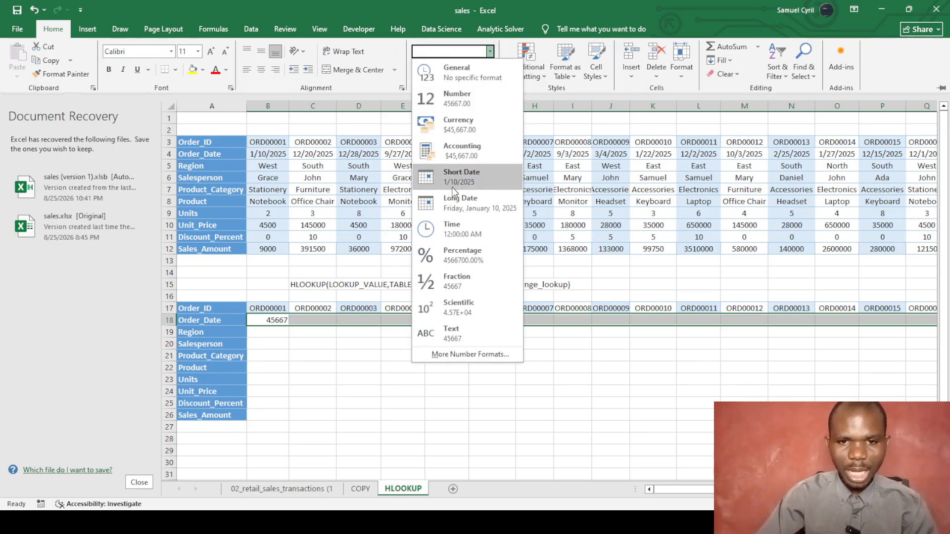
pyautogui.click(454, 173)
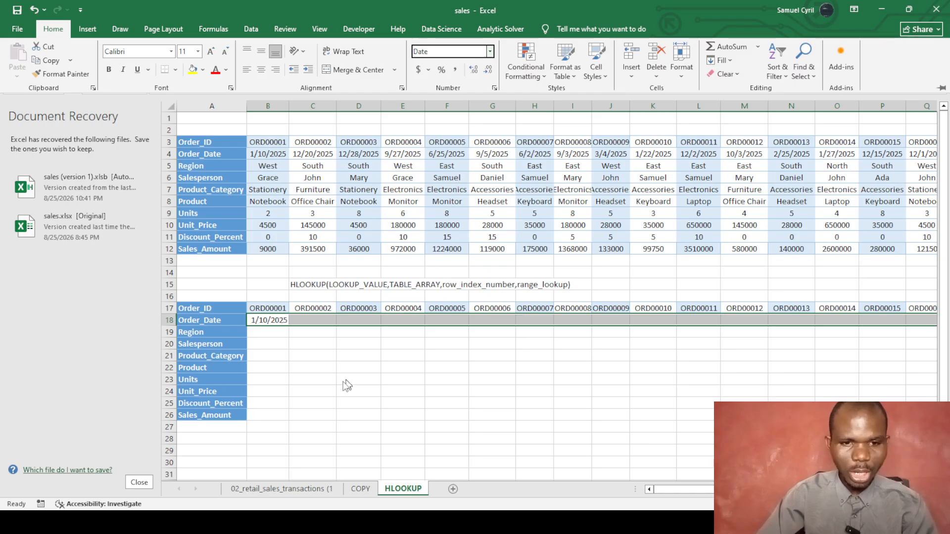
pyautogui.click(317, 367)
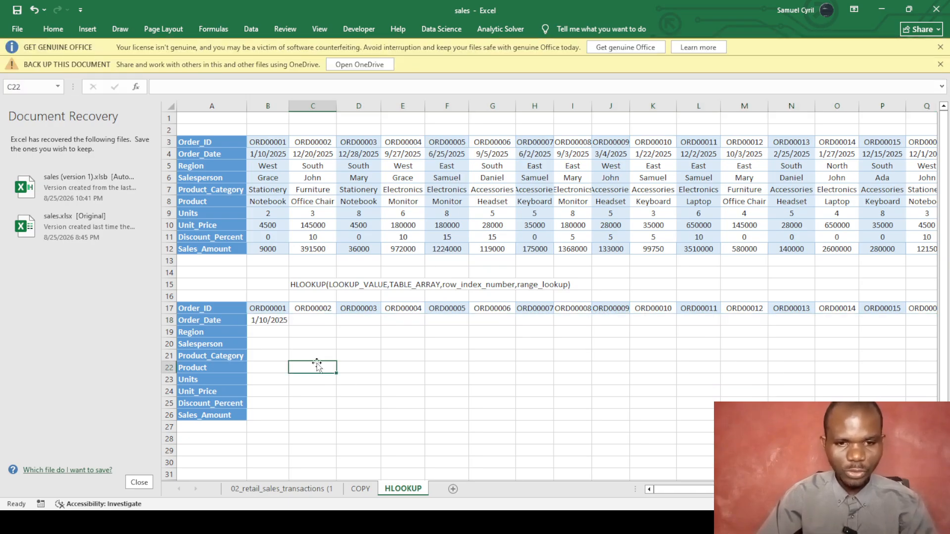
# Fill the B18 date formula across to M18, showing 1/10/2025 through 10/3/2025.
pyautogui.click(268, 319)
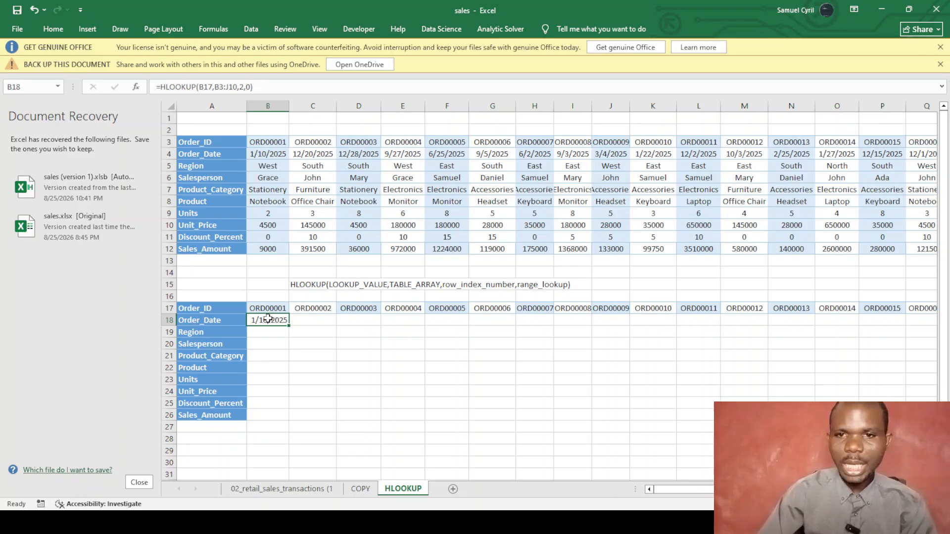
pyautogui.moveTo(289, 326); pyautogui.dragTo(649, 330)
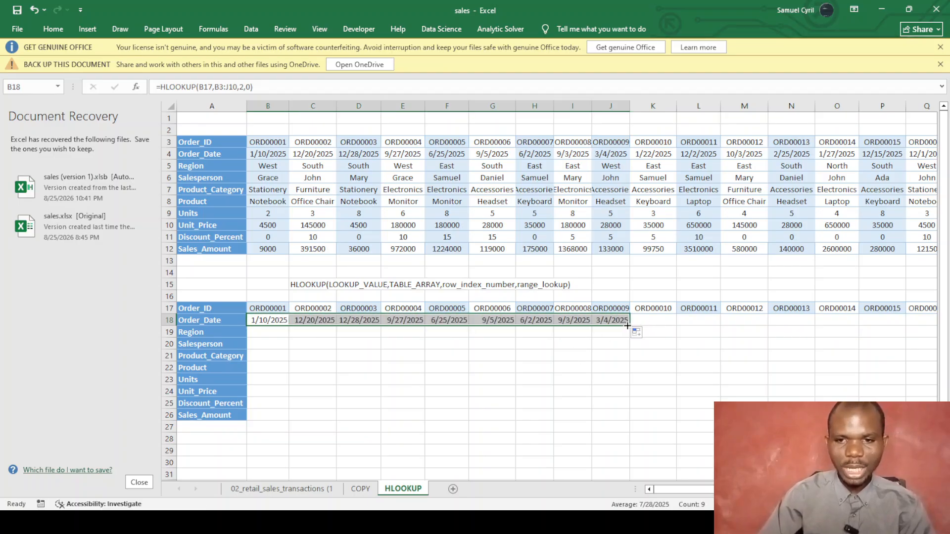
pyautogui.moveTo(630, 325); pyautogui.dragTo(764, 335)
pyautogui.click(472, 378)
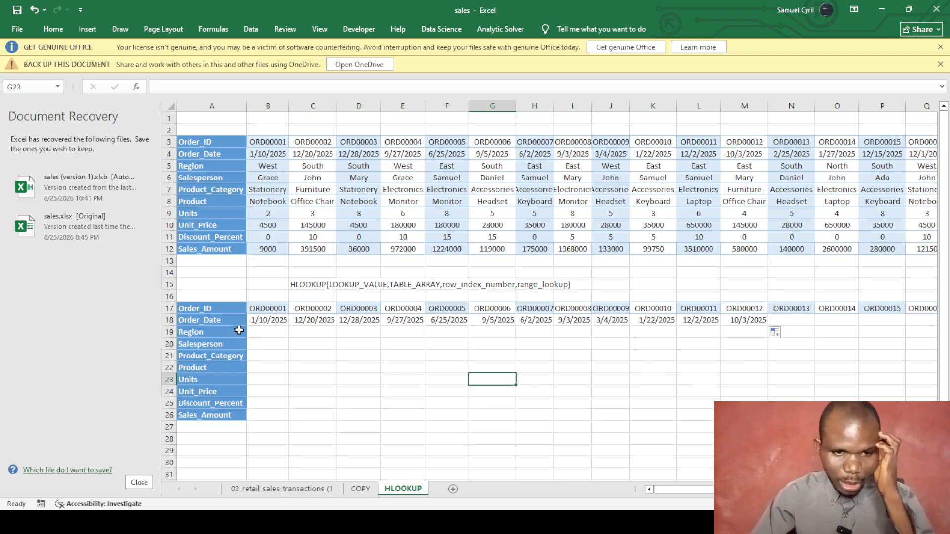
# Start an HLOOKUP formula in B19 for the Region row.
pyautogui.click(260, 333)
pyautogui.write('=')
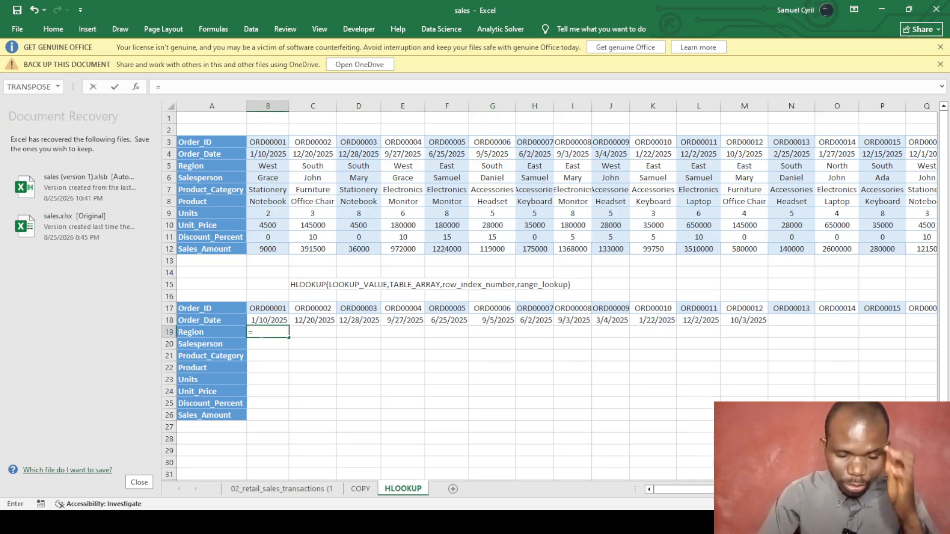
pyautogui.write('hlo')
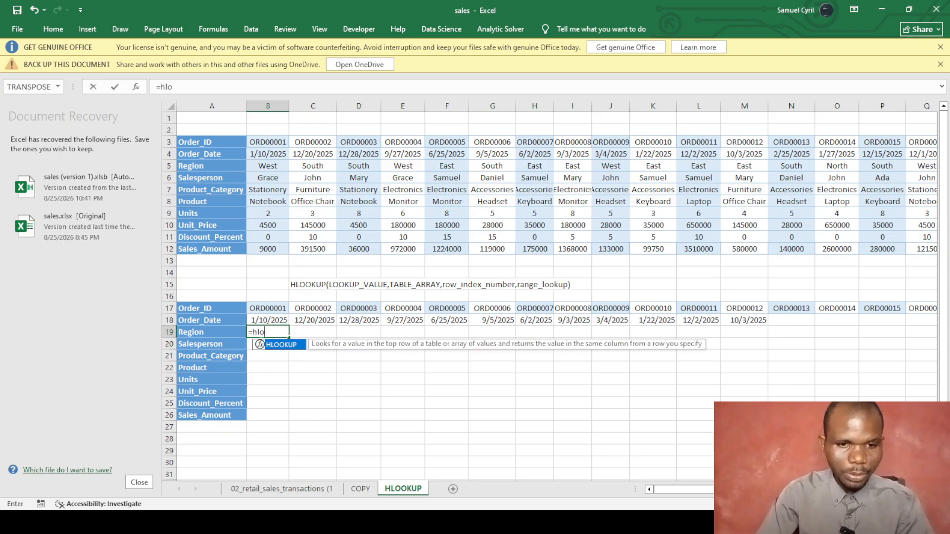
pyautogui.press('Tab')
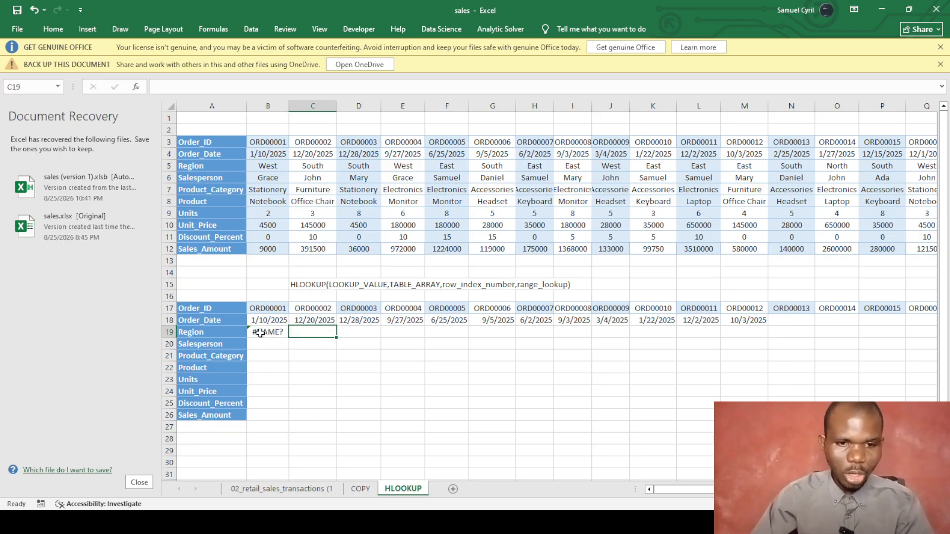
pyautogui.click(259, 333)
pyautogui.press('F2')
pyautogui.write('OK')
pyautogui.press('Tab')
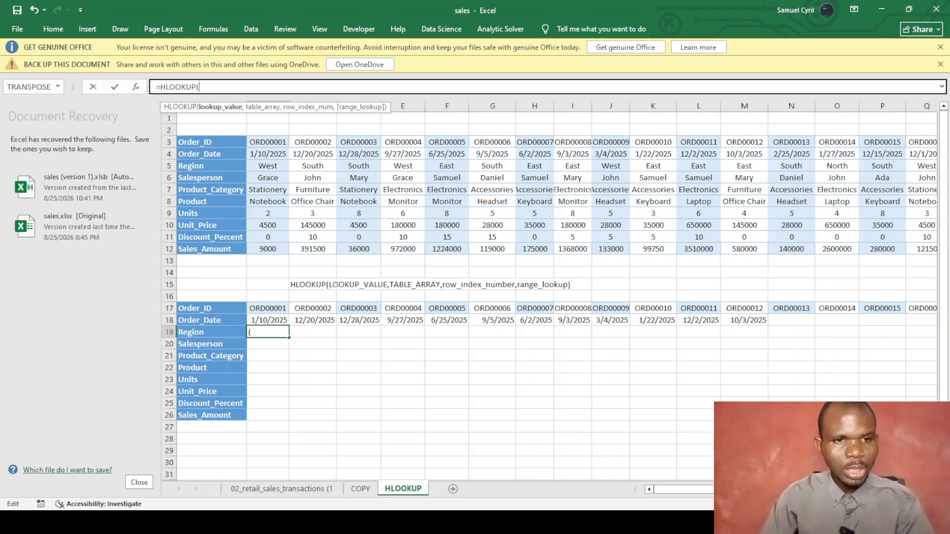
# Complete the B19 Region lookup with range B3:M10, row index 3 and exact match.
pyautogui.click(266, 142)
pyautogui.write(',')
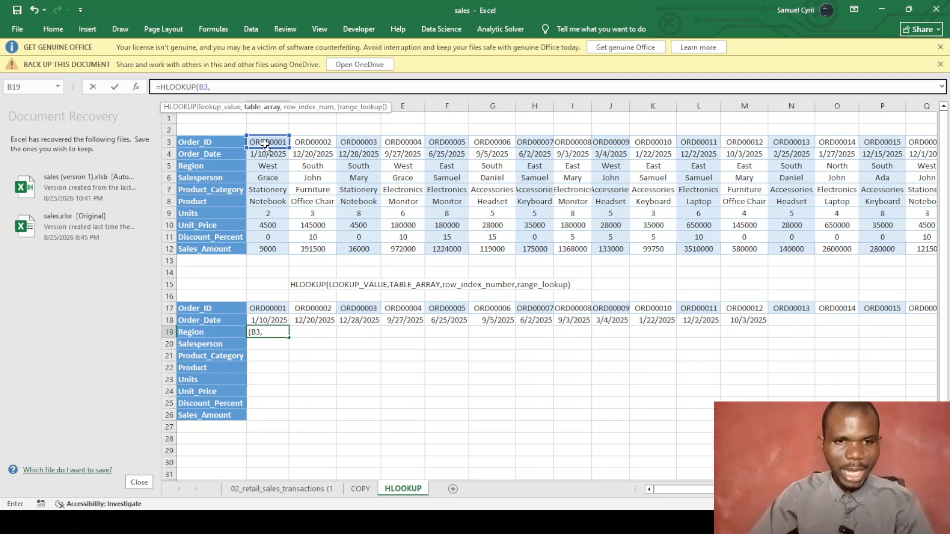
pyautogui.moveTo(264, 146); pyautogui.dragTo(722, 225)
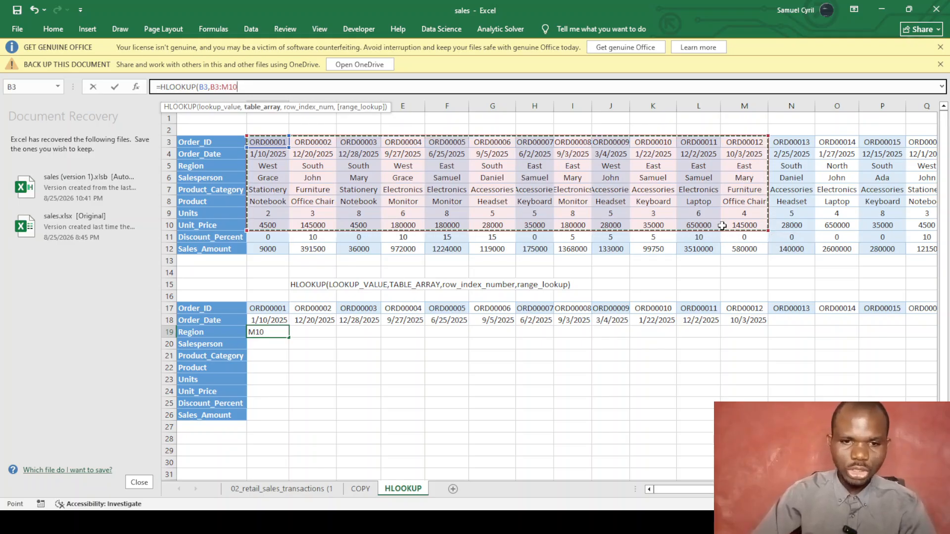
pyautogui.write(',')
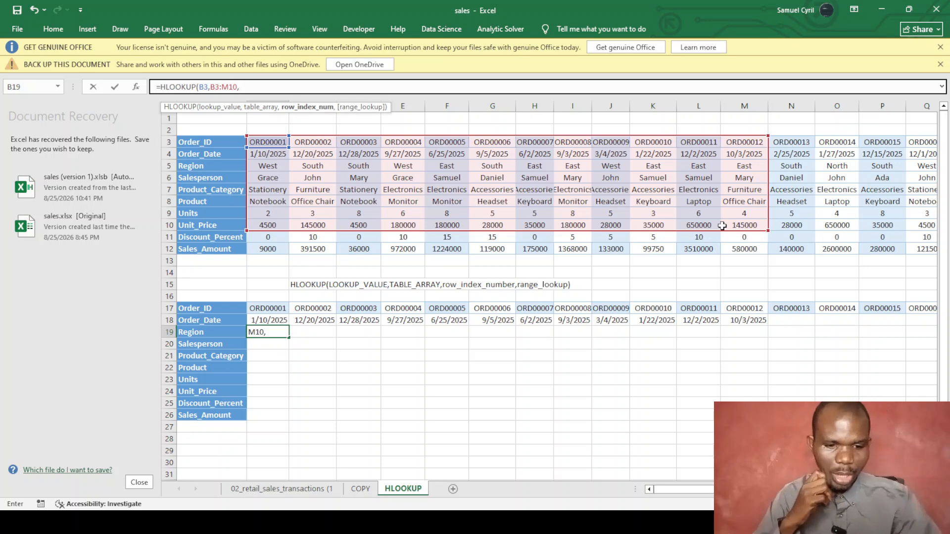
pyautogui.write('3')
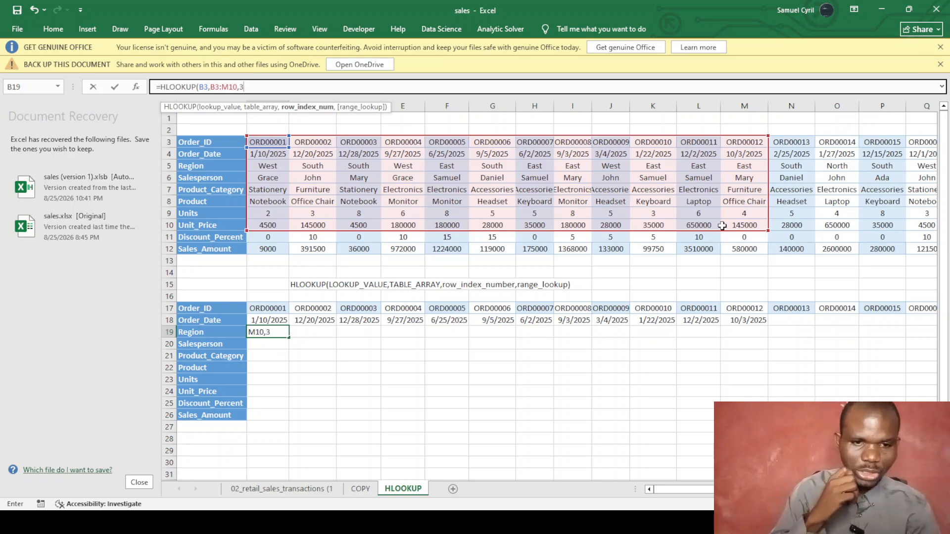
pyautogui.write(',0')
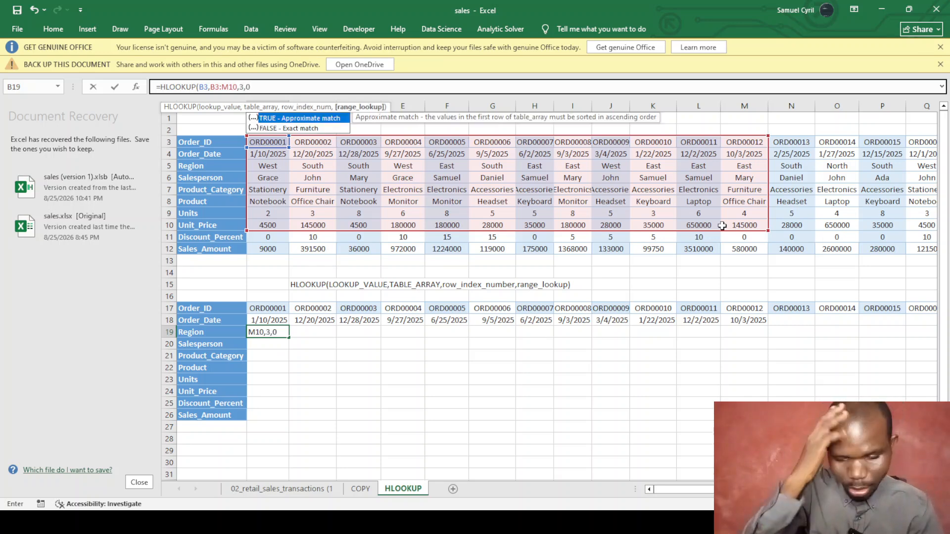
pyautogui.write(')')
pyautogui.press('Return')
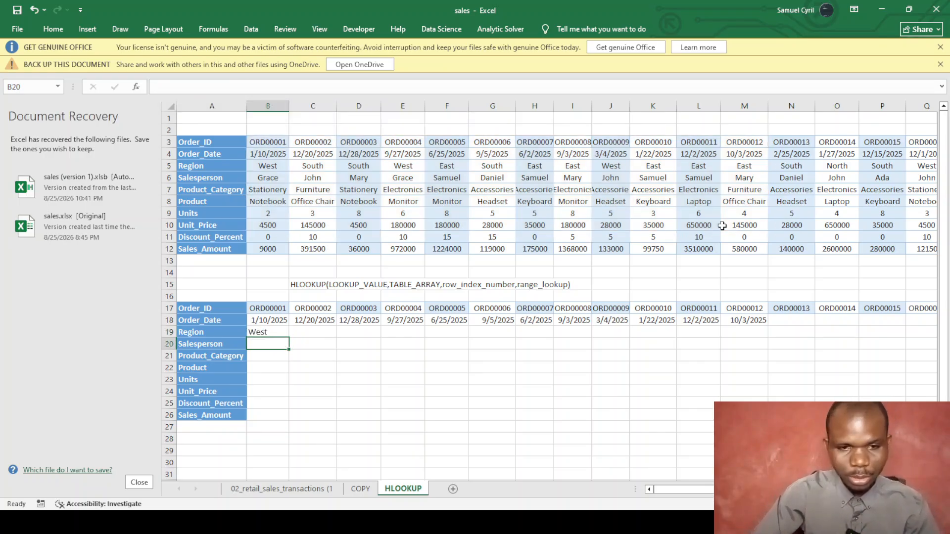
# Fill the Region formula across row 19 and extend the row 18 dates through column U.
pyautogui.click(260, 331)
pyautogui.moveTo(288, 338); pyautogui.dragTo(895, 357)
pyautogui.click(753, 317)
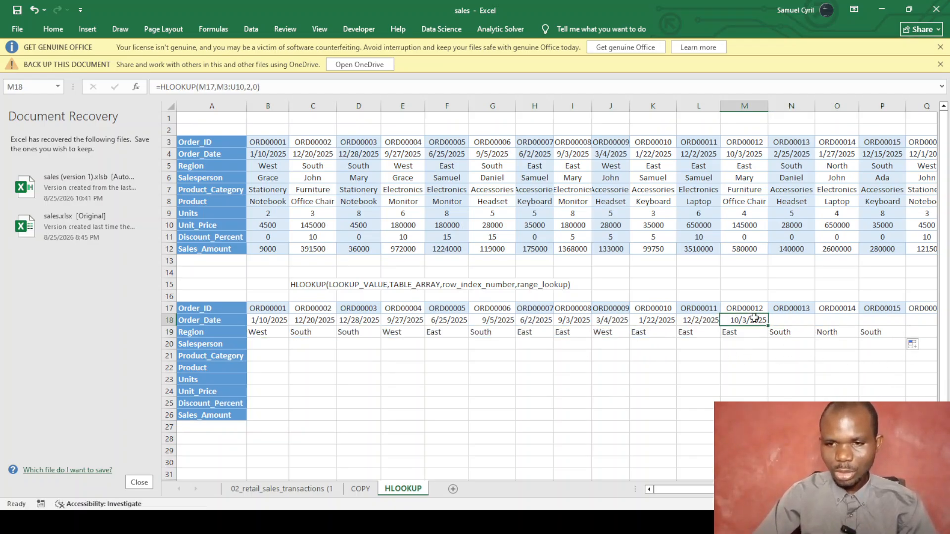
pyautogui.moveTo(767, 327); pyautogui.dragTo(866, 321)
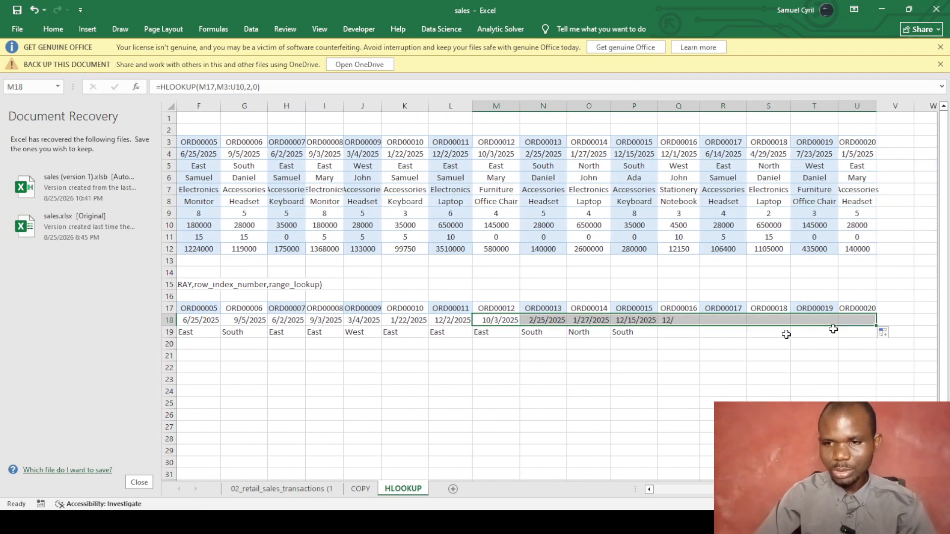
pyautogui.click(622, 332)
pyautogui.moveTo(657, 340); pyautogui.dragTo(869, 331)
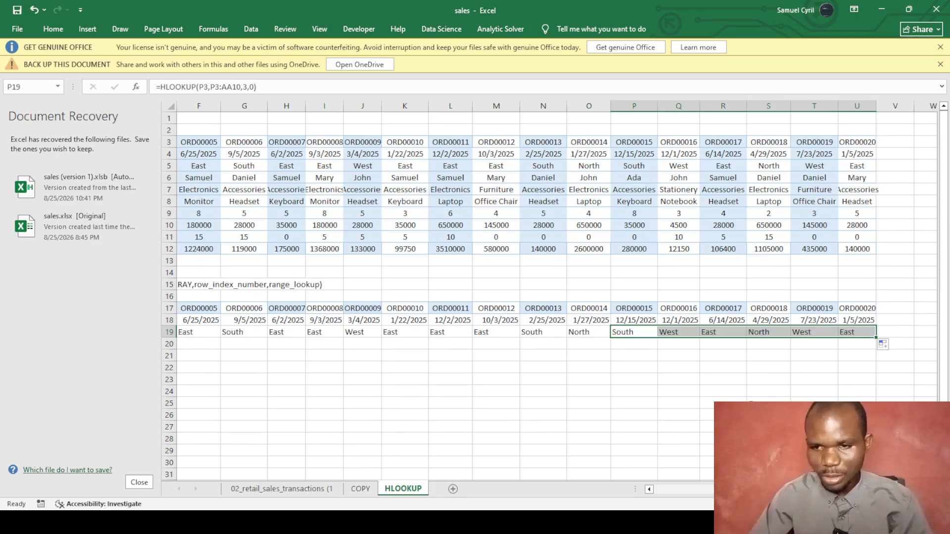
pyautogui.moveTo(760, 490); pyautogui.dragTo(648, 490)
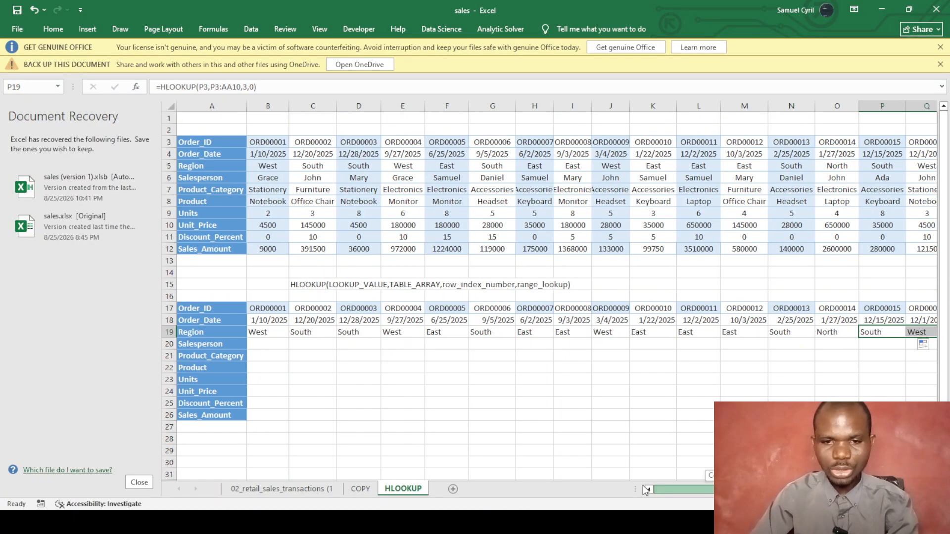
# Enter =HLOOKUP(B17,B3:M11,4,0) in B20 to return the Salesperson, Grace.
pyautogui.click(268, 342)
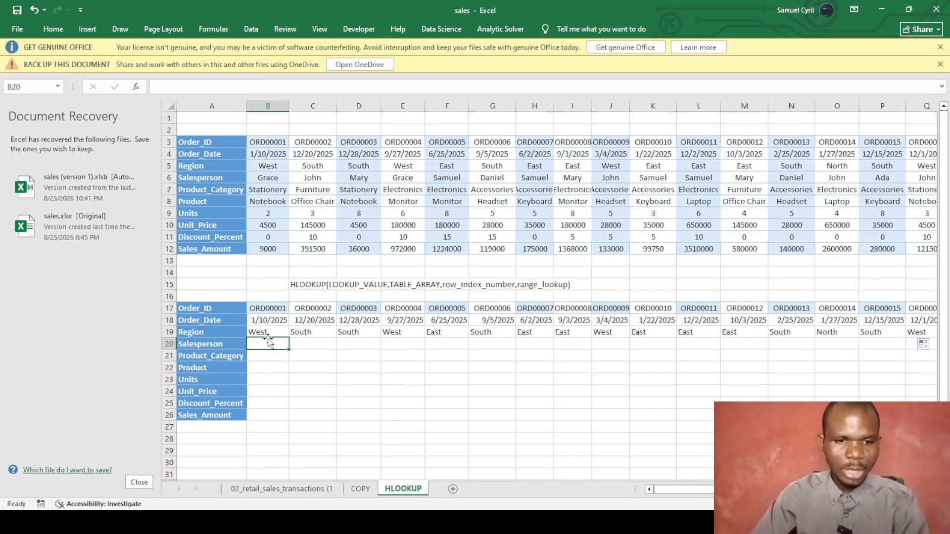
pyautogui.write('=HLOOKUP(')
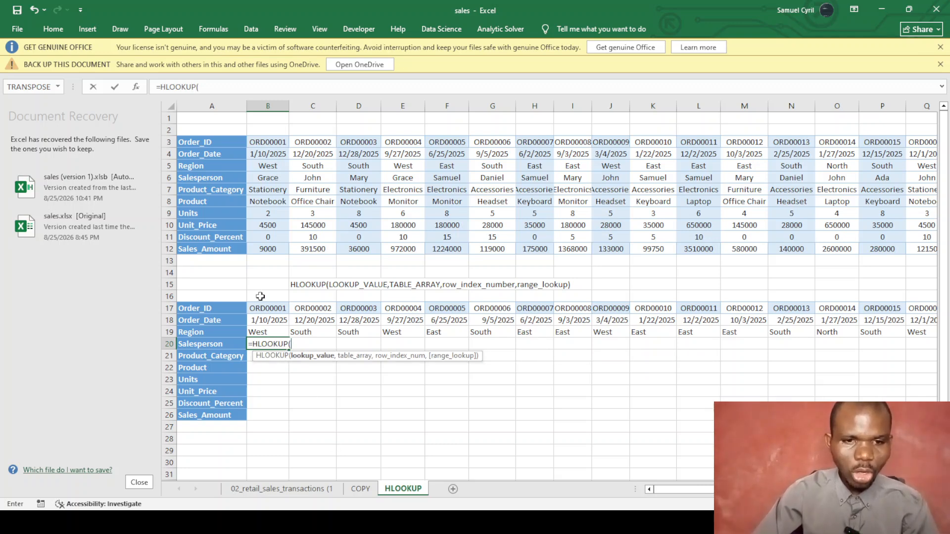
pyautogui.click(267, 306)
pyautogui.write(',')
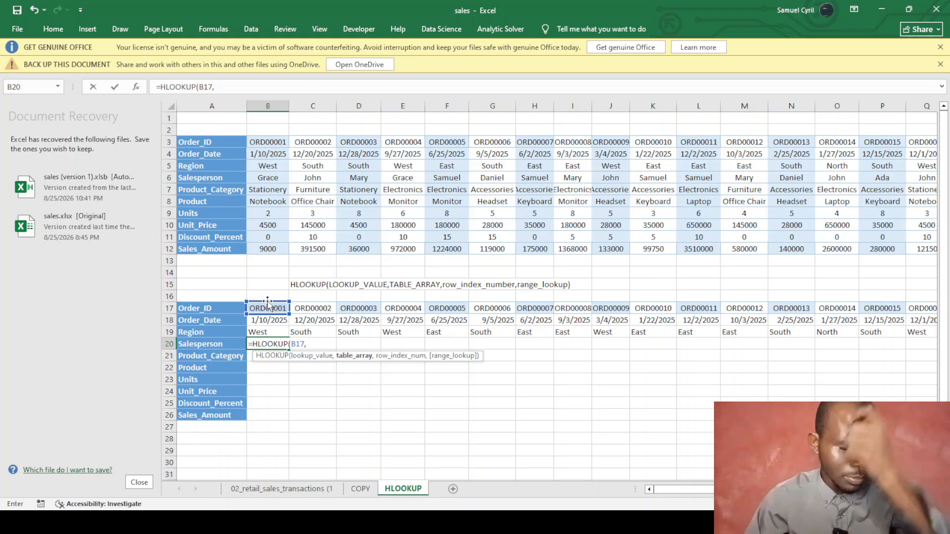
pyautogui.moveTo(262, 142); pyautogui.dragTo(762, 231)
pyautogui.write(',')
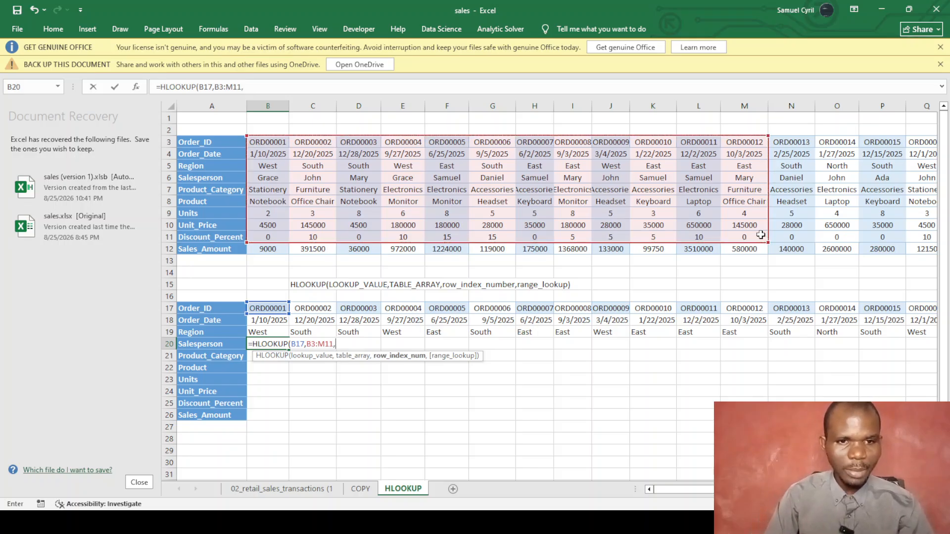
pyautogui.write('4,0')
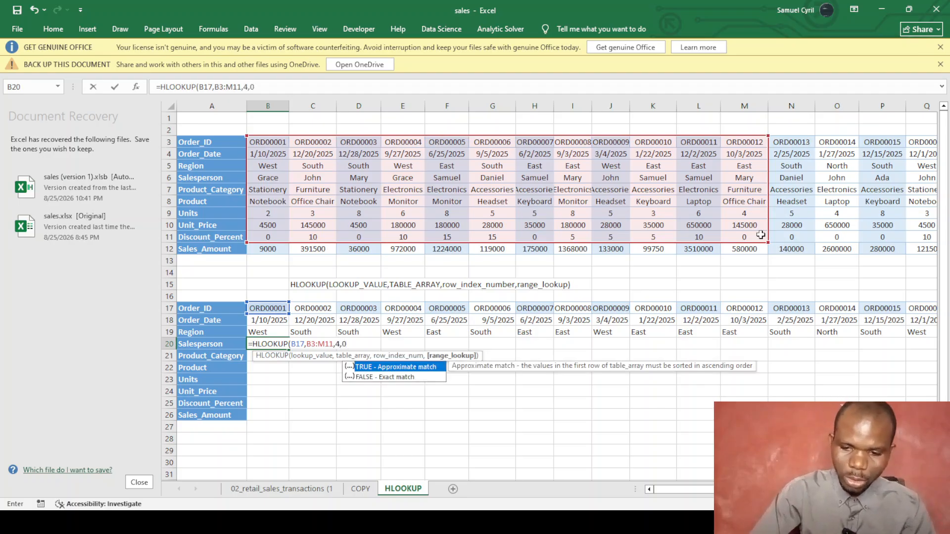
pyautogui.write(')')
pyautogui.press('Return')
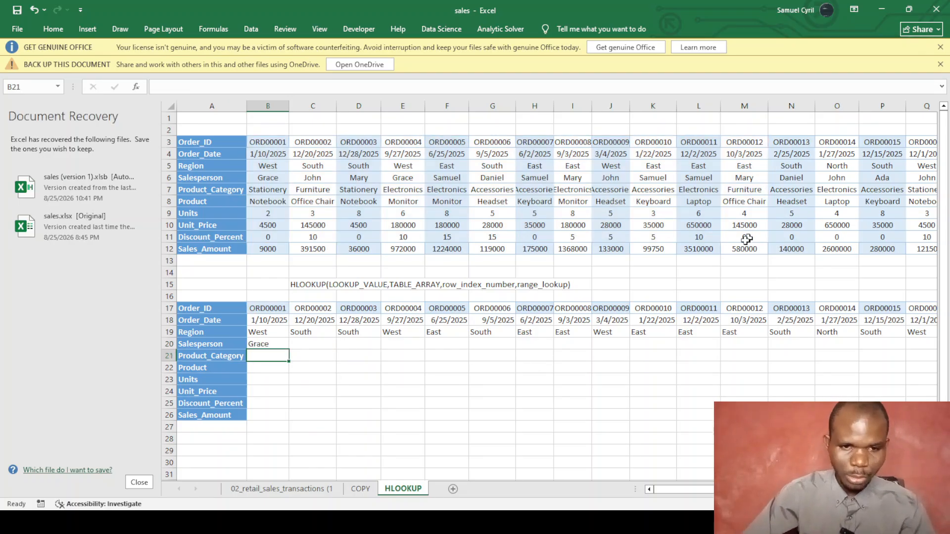
# Fill the Salesperson formula across row 20 through U20.
pyautogui.click(266, 343)
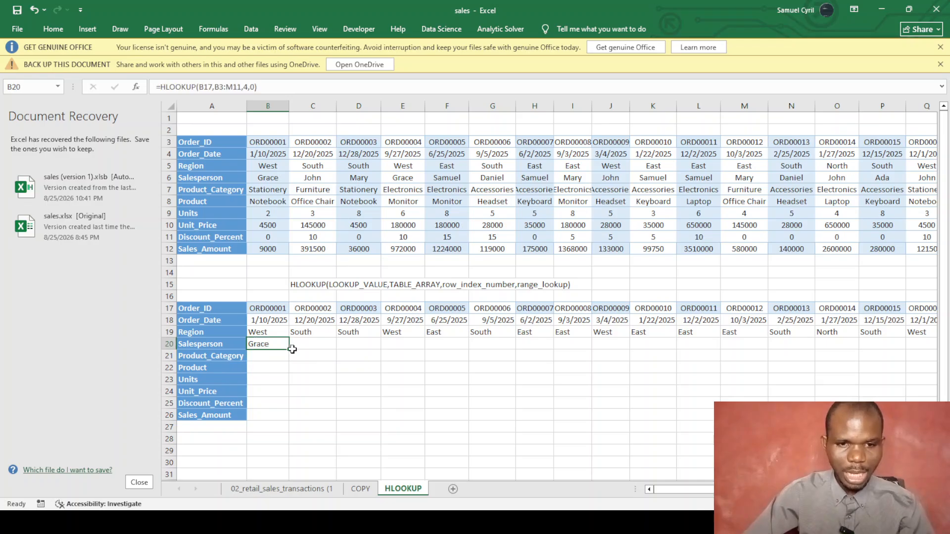
pyautogui.moveTo(290, 350); pyautogui.dragTo(942, 370)
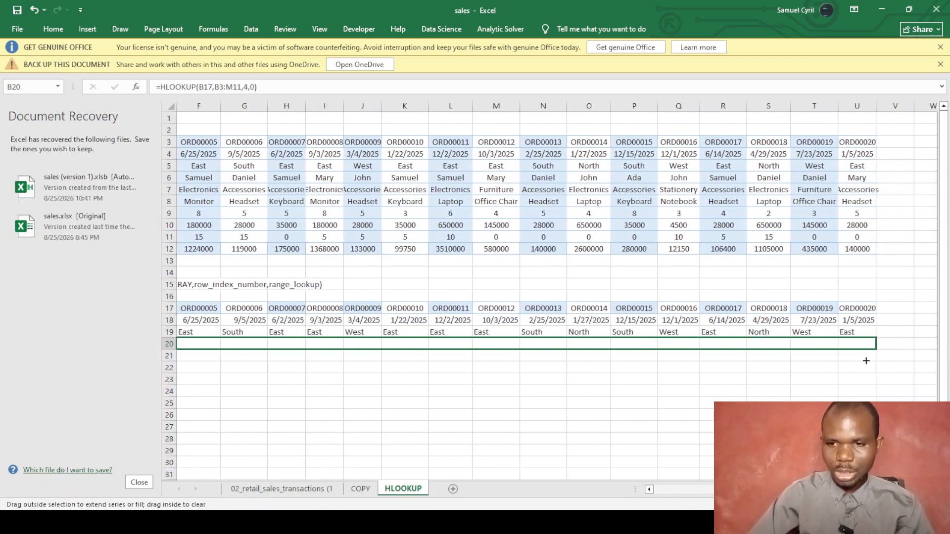
pyautogui.moveTo(865, 361); pyautogui.dragTo(865, 360)
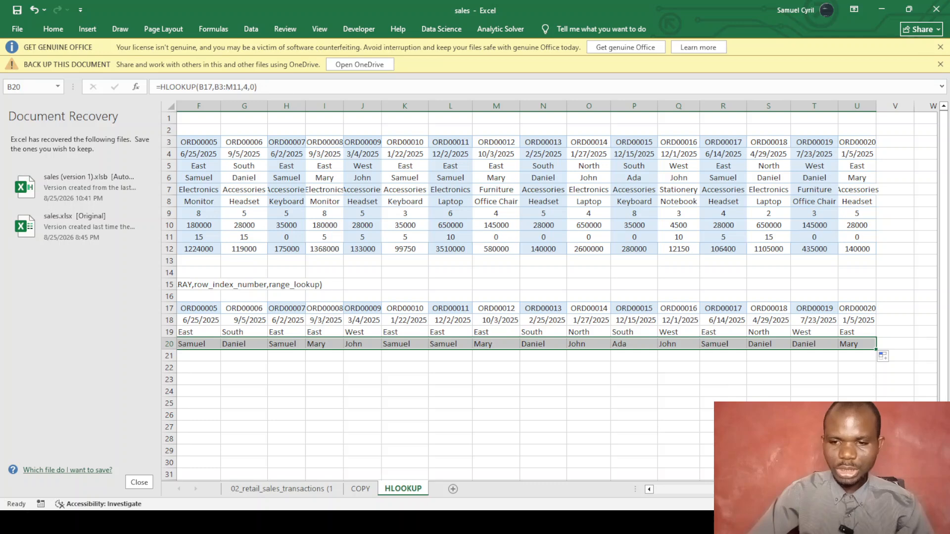
pyautogui.moveTo(734, 489); pyautogui.dragTo(664, 478)
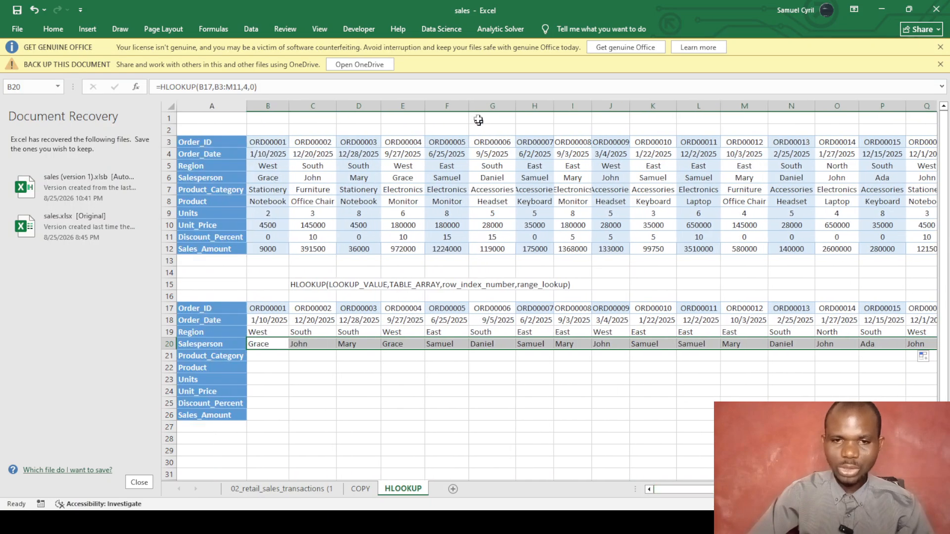
# Select the source sales table A3:Q13 for reference.
pyautogui.moveTo(214, 142); pyautogui.dragTo(930, 257)
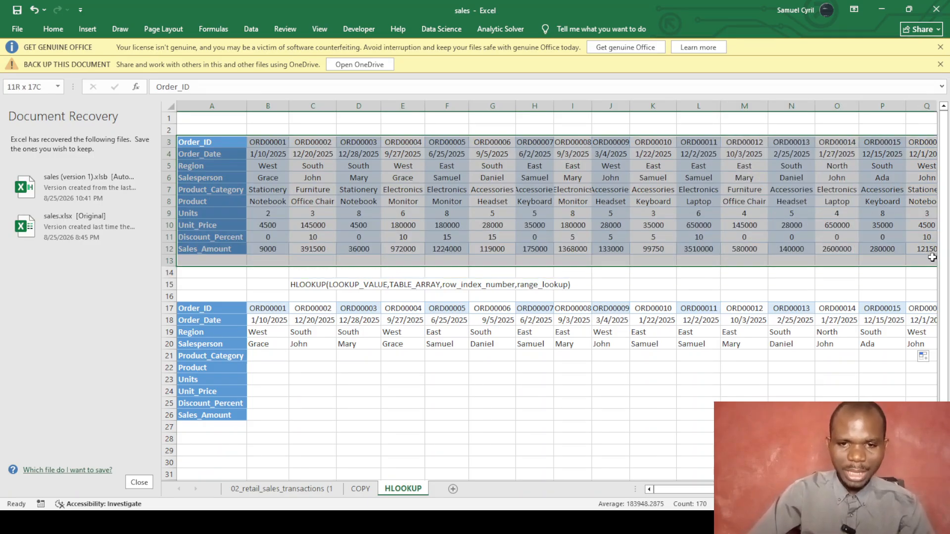
pyautogui.moveTo(932, 257); pyautogui.dragTo(931, 258)
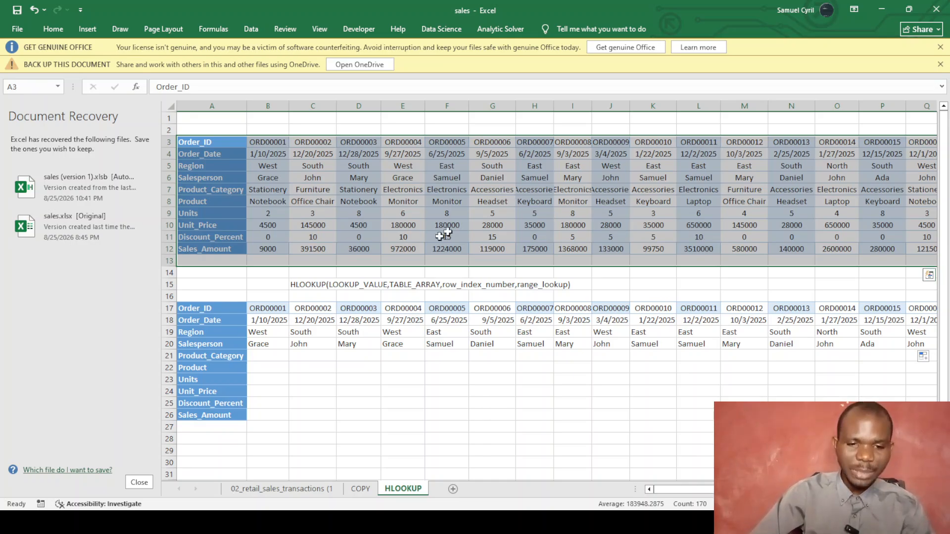
pyautogui.click(261, 357)
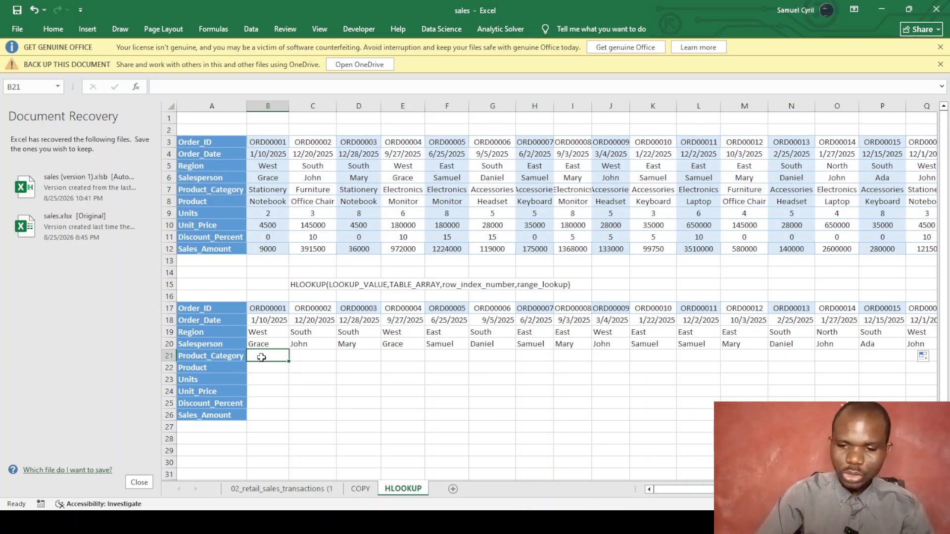
# Enter =HLOOKUP(B17,B3:R13,5,0) in B21 to return the Product_Category, Stationery.
pyautogui.write('=HLOOKUP(')
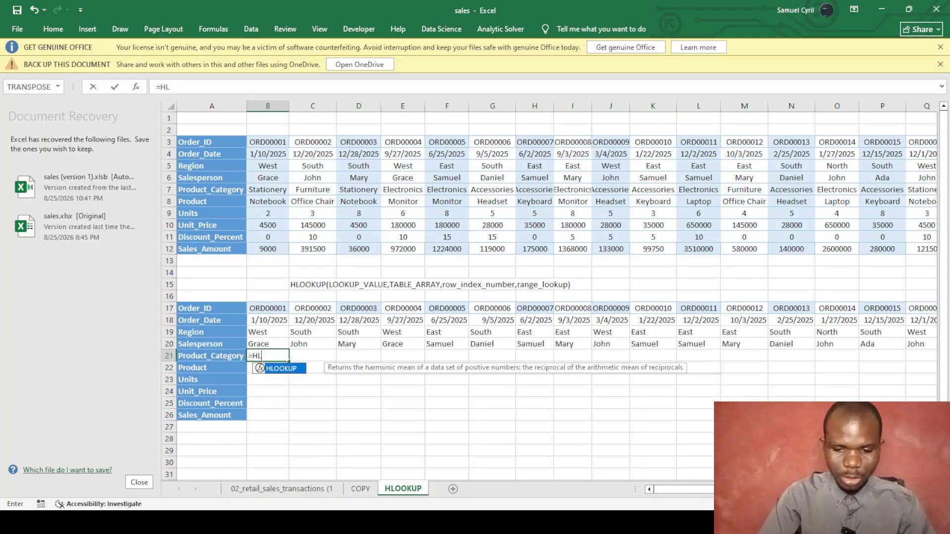
pyautogui.click(262, 307)
pyautogui.write(',')
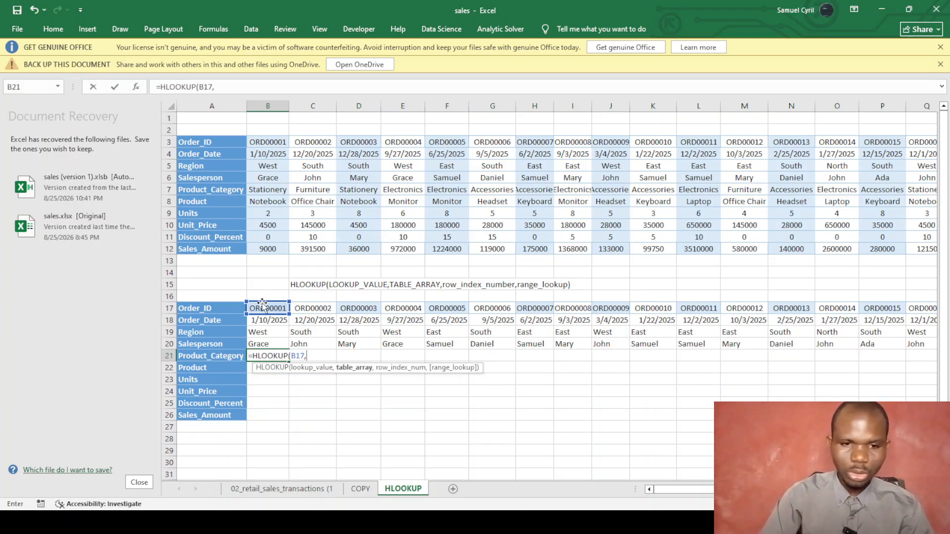
pyautogui.moveTo(260, 141); pyautogui.dragTo(851, 255)
pyautogui.write(',')
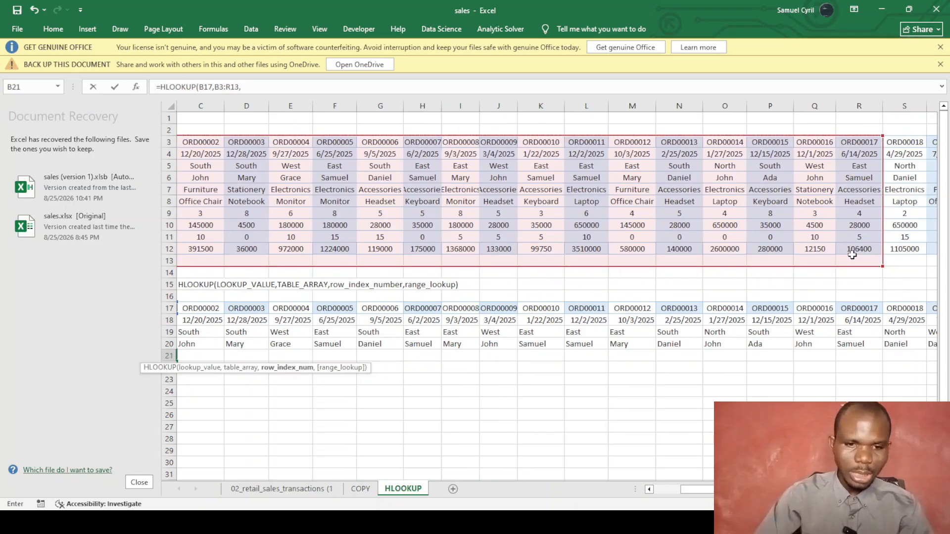
pyautogui.moveTo(697, 489); pyautogui.dragTo(652, 492)
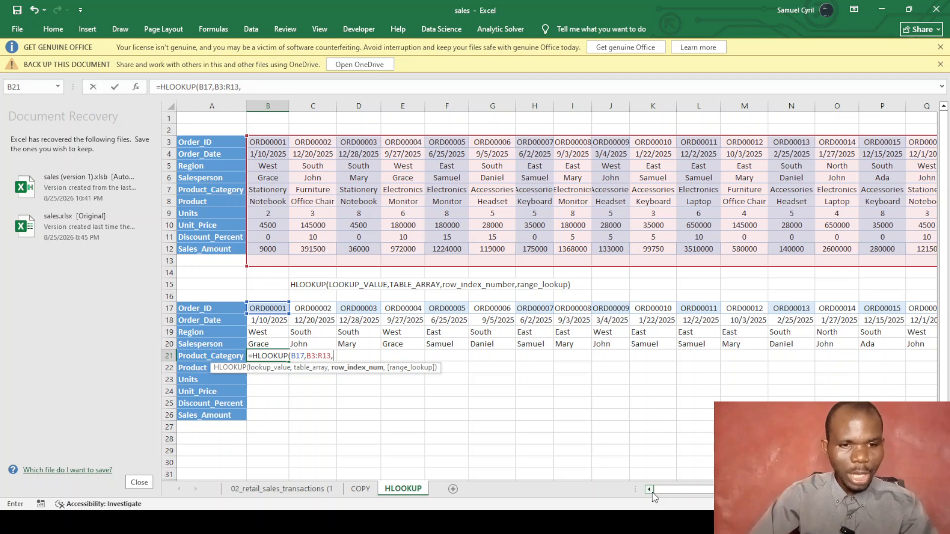
pyautogui.write('5,0)')
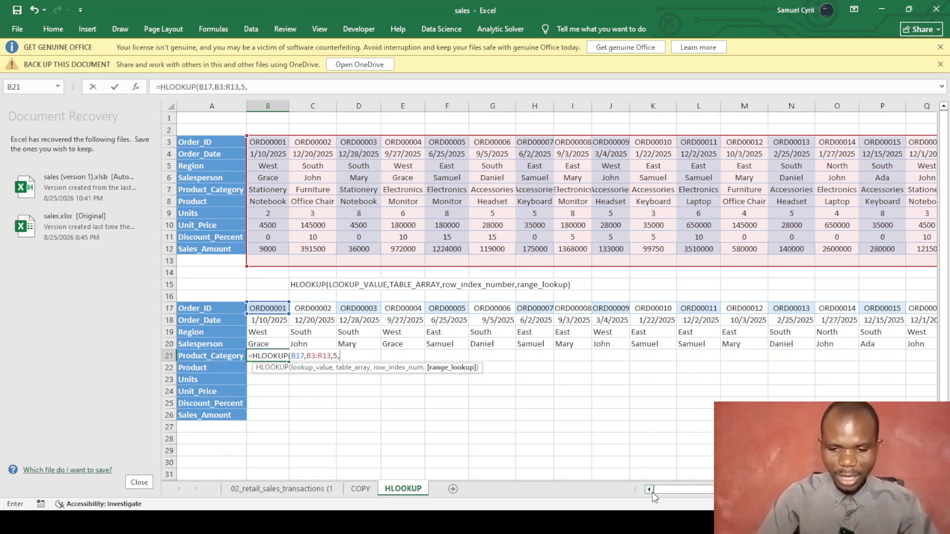
pyautogui.press('Return')
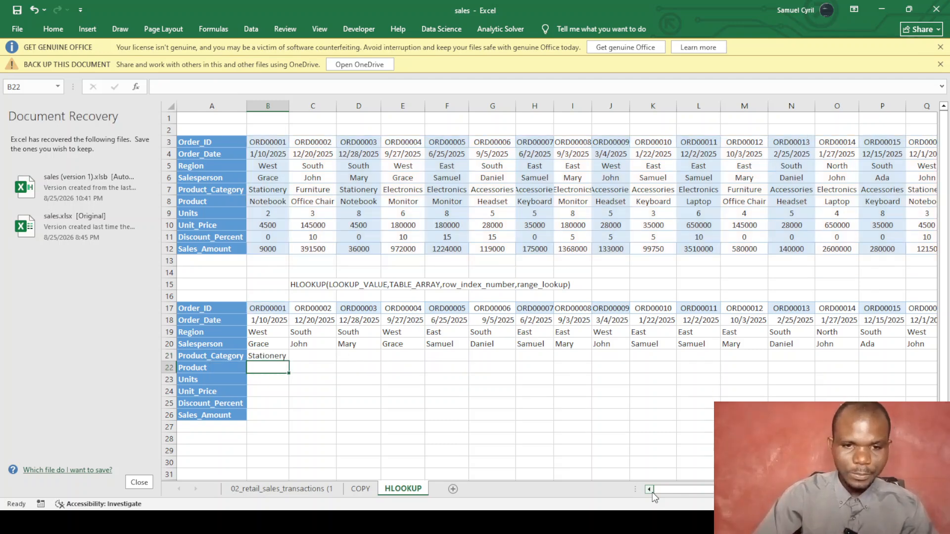
# Fill the Product_Category formula across row 21 through U21.
pyautogui.click(286, 357)
pyautogui.moveTo(318, 365); pyautogui.dragTo(770, 363)
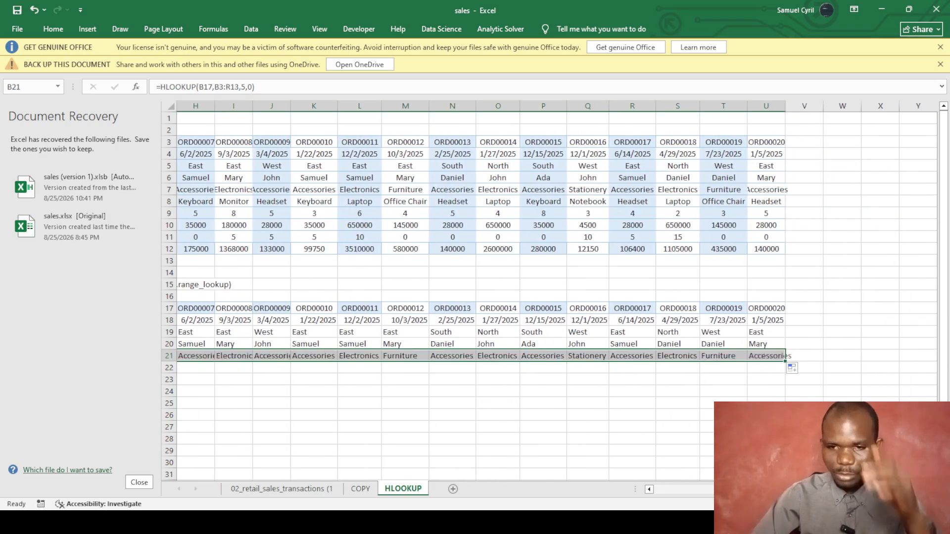
pyautogui.moveTo(762, 490); pyautogui.dragTo(636, 492)
# Enter =PRODUCT(B17,B3:M13,6,0) in B22, which returns 0 instead of a product name.
pyautogui.click(258, 366)
pyautogui.write('=P')
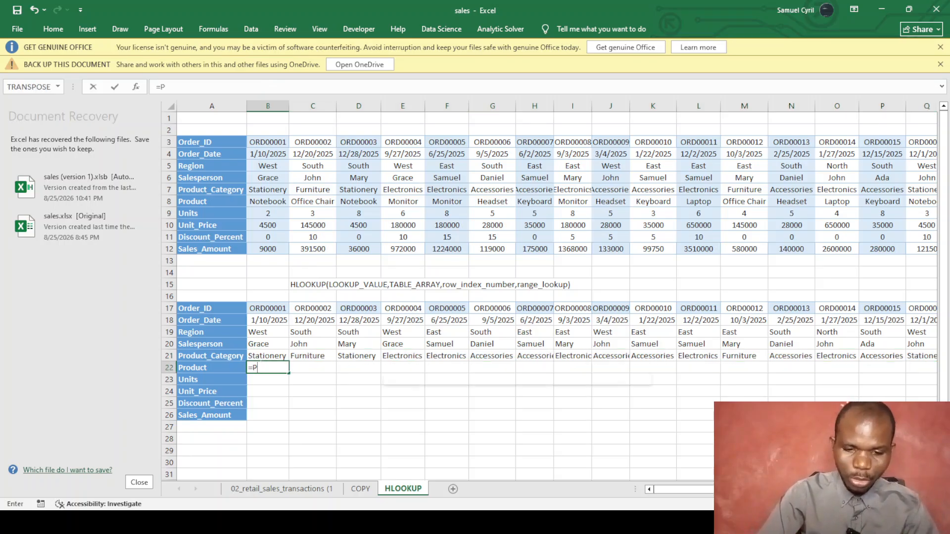
pyautogui.write('RODUCT(')
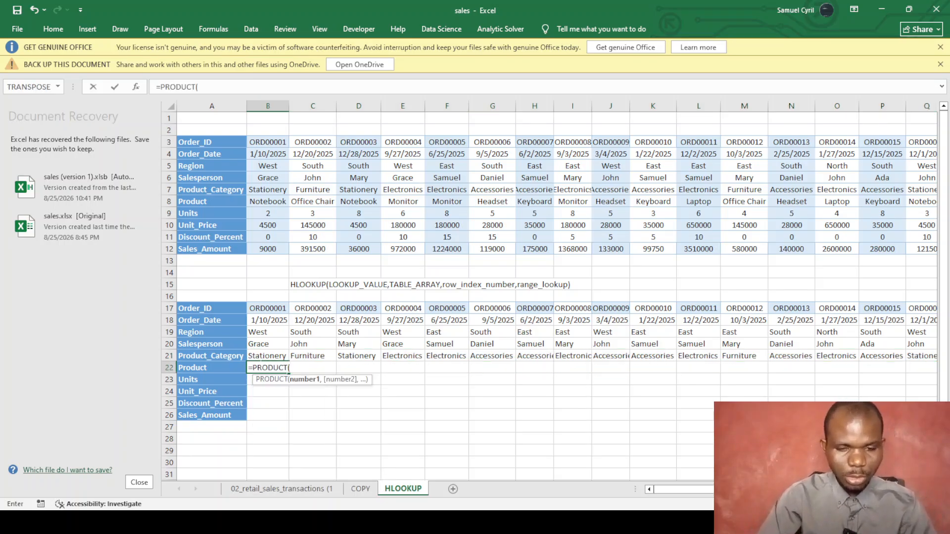
pyautogui.click(260, 308)
pyautogui.write(',')
pyautogui.moveTo(262, 142); pyautogui.dragTo(746, 259)
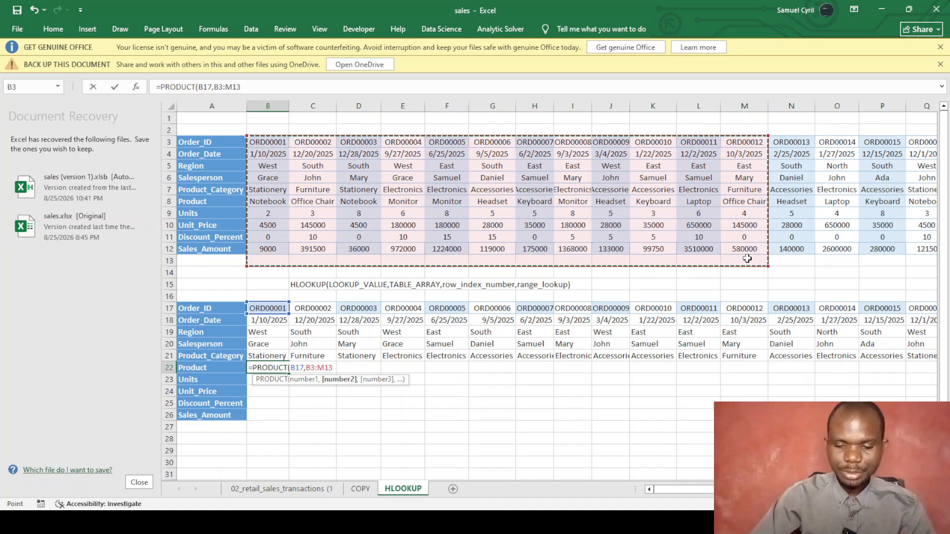
pyautogui.write(',')
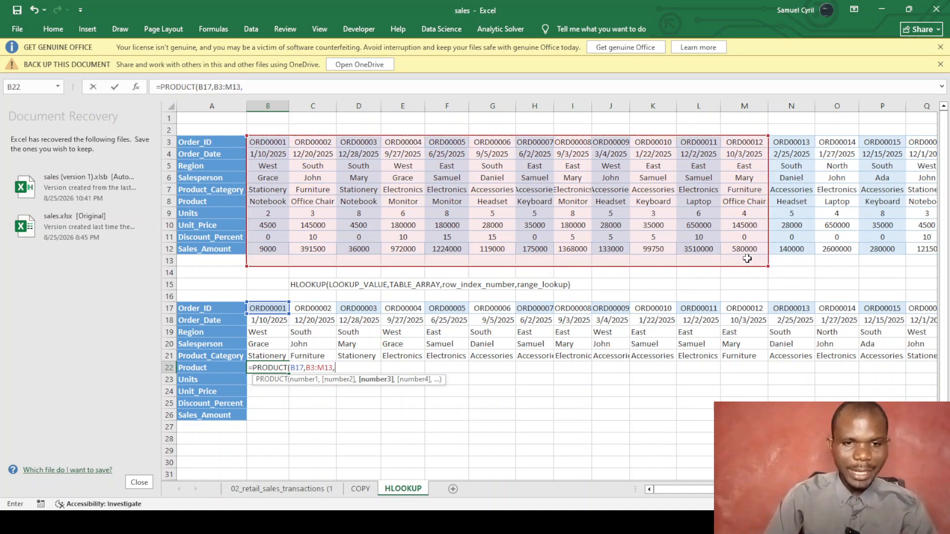
pyautogui.write('6,0')
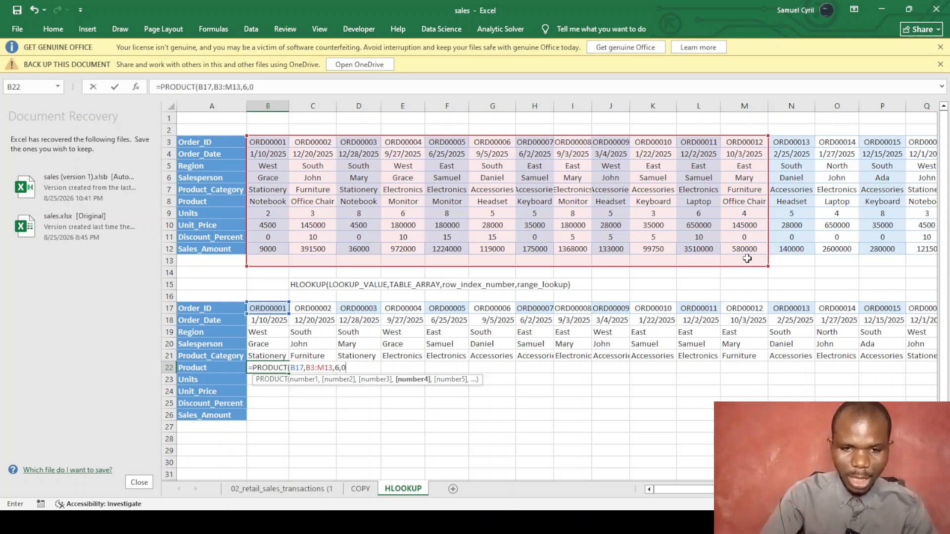
pyautogui.write(')')
pyautogui.press('Return')
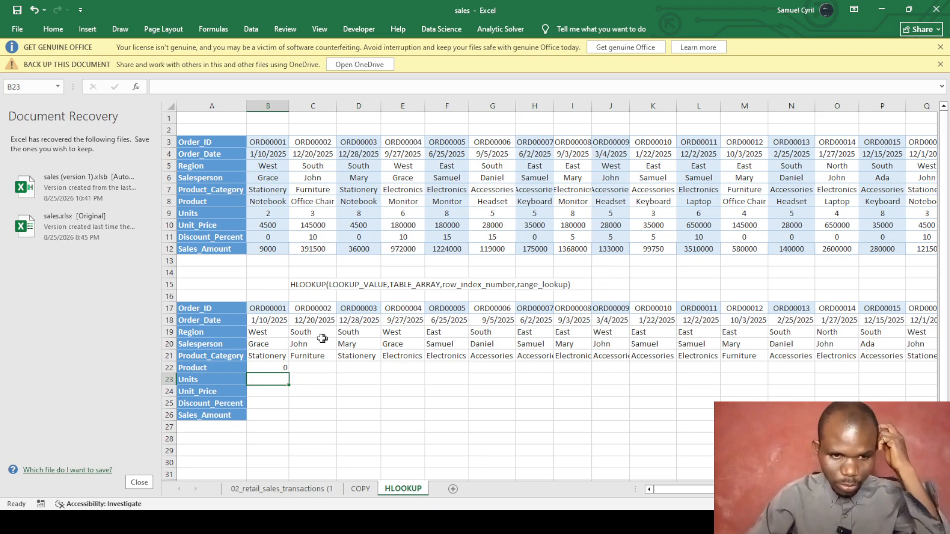
pyautogui.click(269, 370)
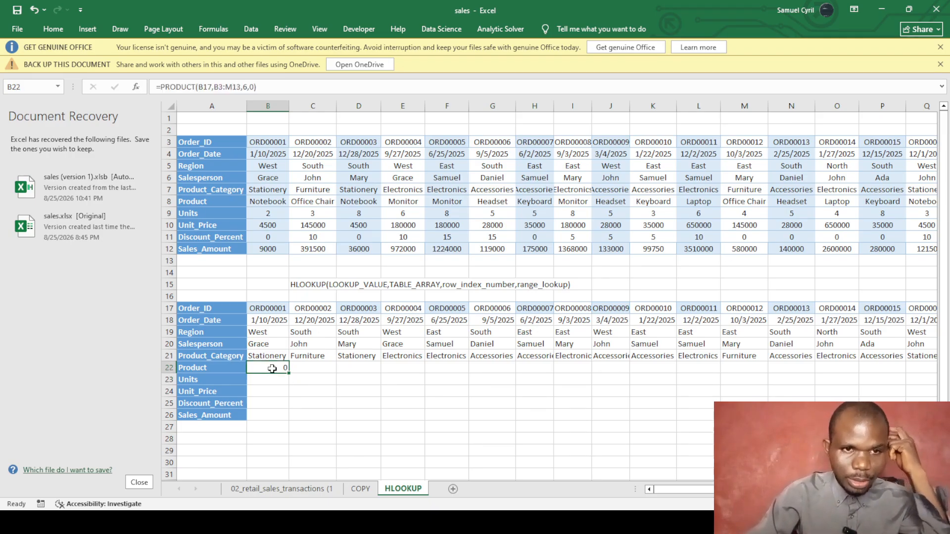
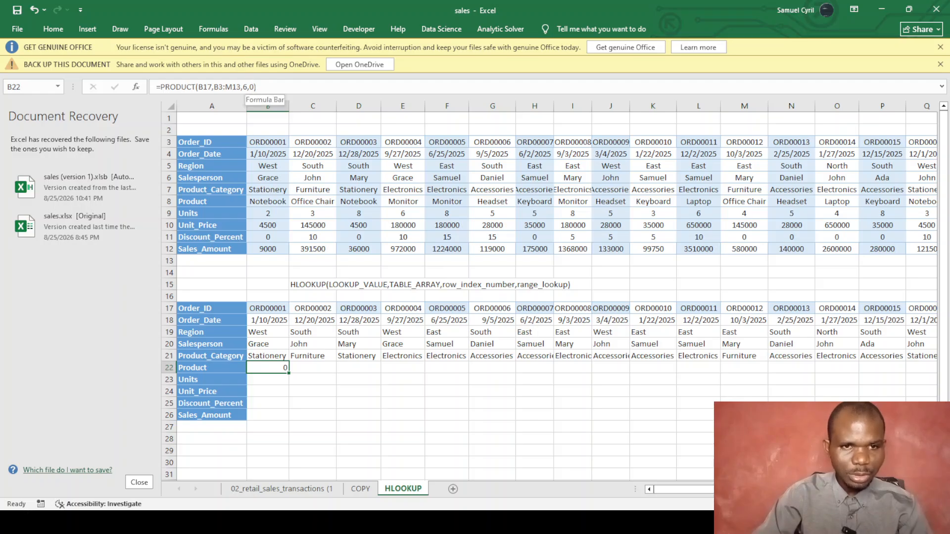
# Change B22's row argument to 7, giving =PRODUCT(B17,B3:M13,7,0), which still returns 0.
pyautogui.click(253, 87)
pyautogui.press('BackSpace')
pyautogui.press('BackSpace')
pyautogui.press('BackSpace')
pyautogui.write('7,0')
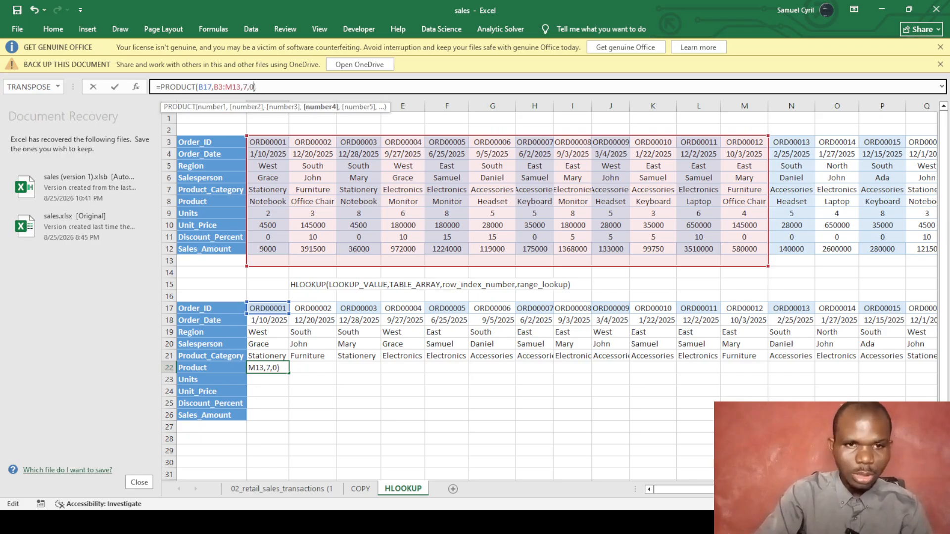
pyautogui.write('))')
pyautogui.press('Return')
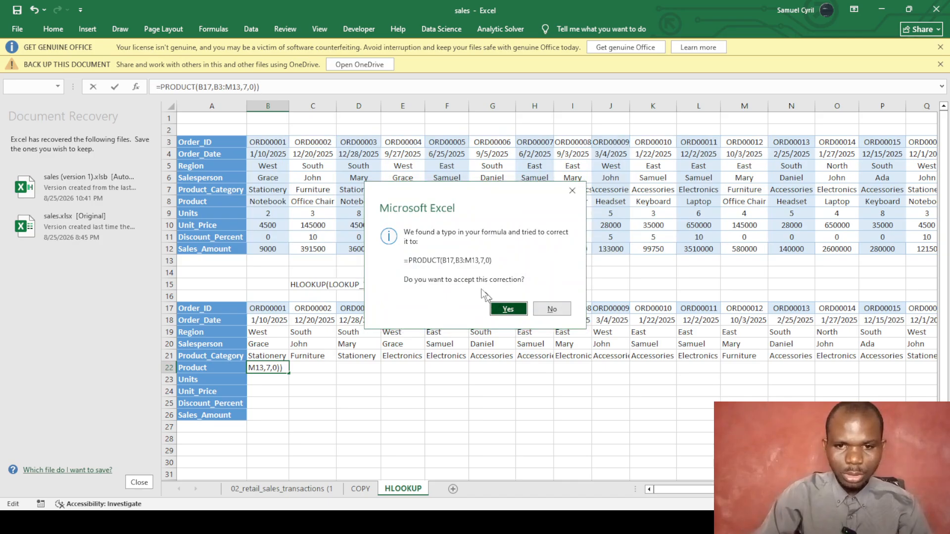
pyautogui.click(505, 310)
# Reopen B22's formula and start deleting the PRODUCT function name.
pyautogui.click(280, 366)
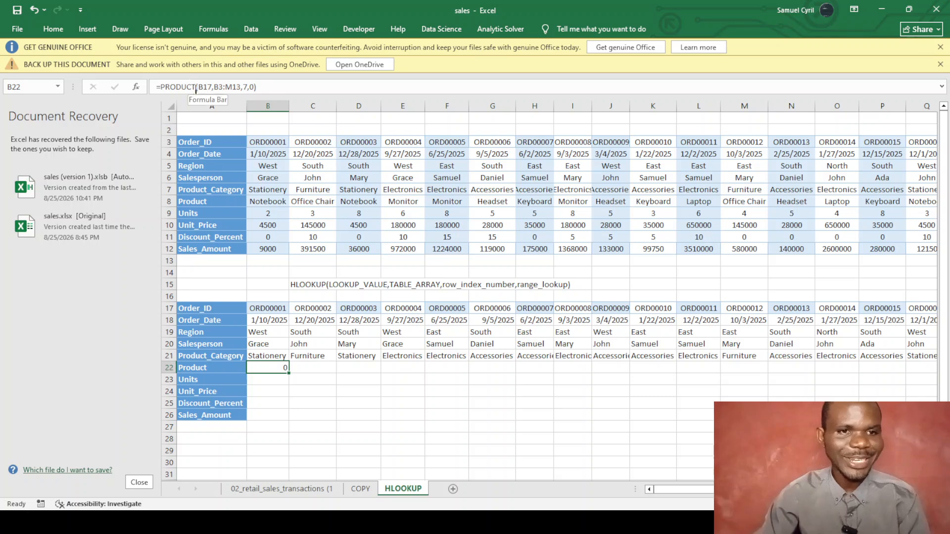
pyautogui.click(194, 89)
pyautogui.press('BackSpace')
pyautogui.press('BackSpace')
pyautogui.press('BackSpace')
pyautogui.press('BackSpace')
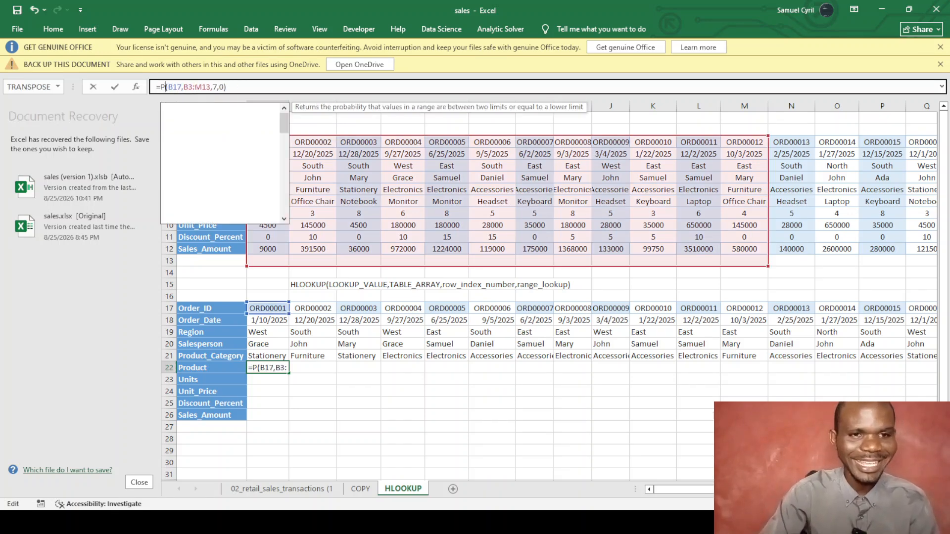
# Replace PRODUCT with HLOOKUP in B22's formula.
pyautogui.press('BackSpace')
pyautogui.press('BackSpace')
pyautogui.press('BackSpace')
pyautogui.write('HL')
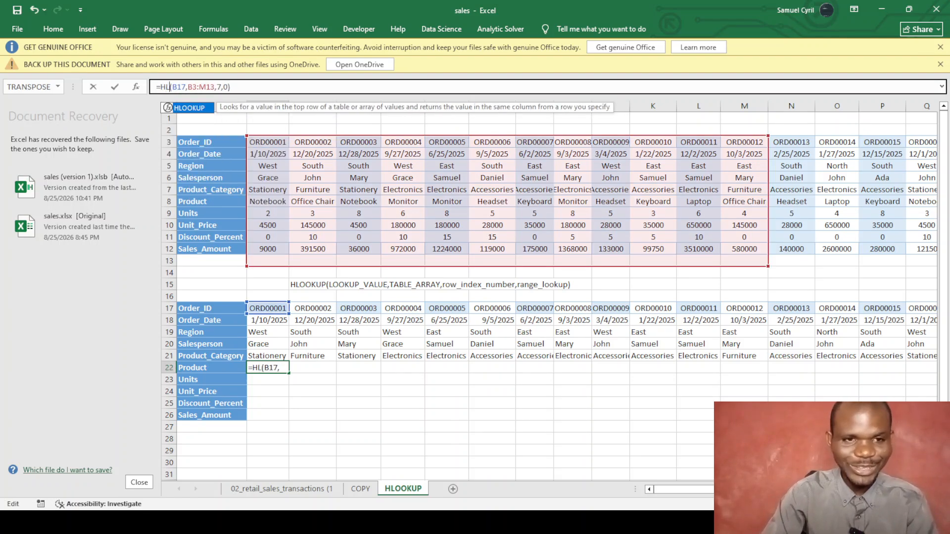
pyautogui.write('OOKUP')
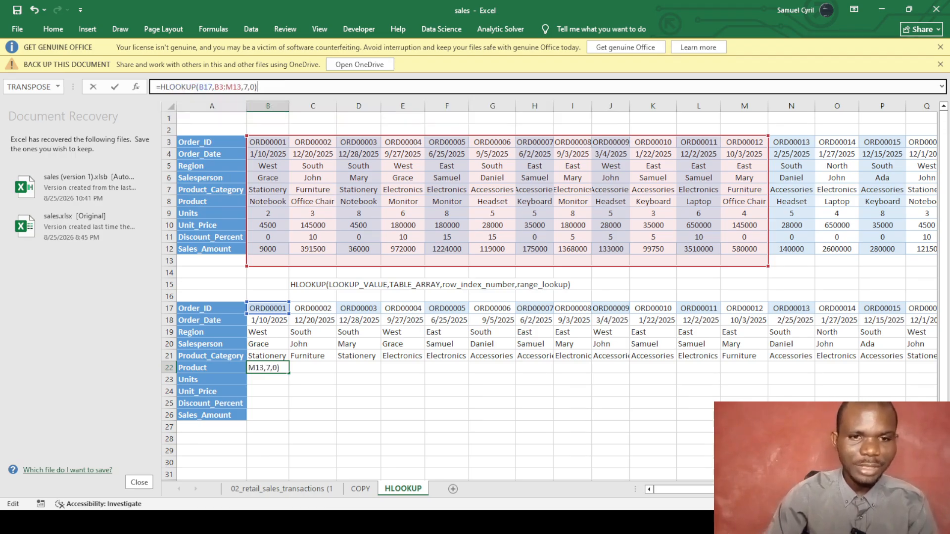
pyautogui.press('Return')
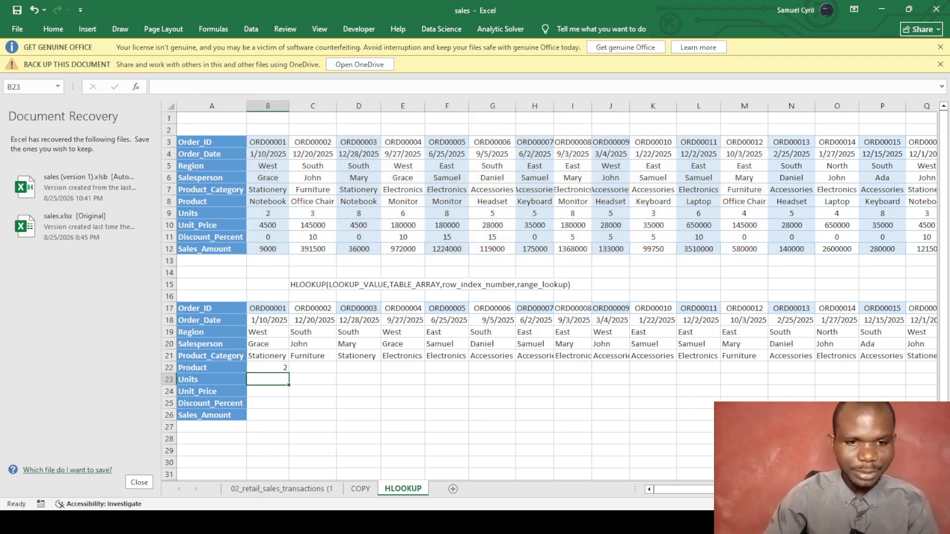
pyautogui.click(267, 368)
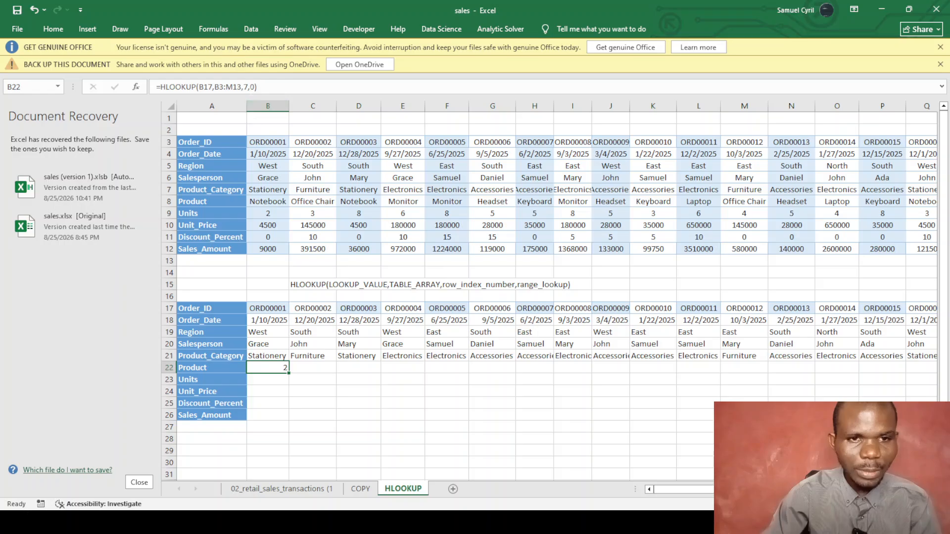
# Change B22's row index from 7 to 6 so it returns Notebook.
pyautogui.click(248, 88)
pyautogui.press('BackSpace')
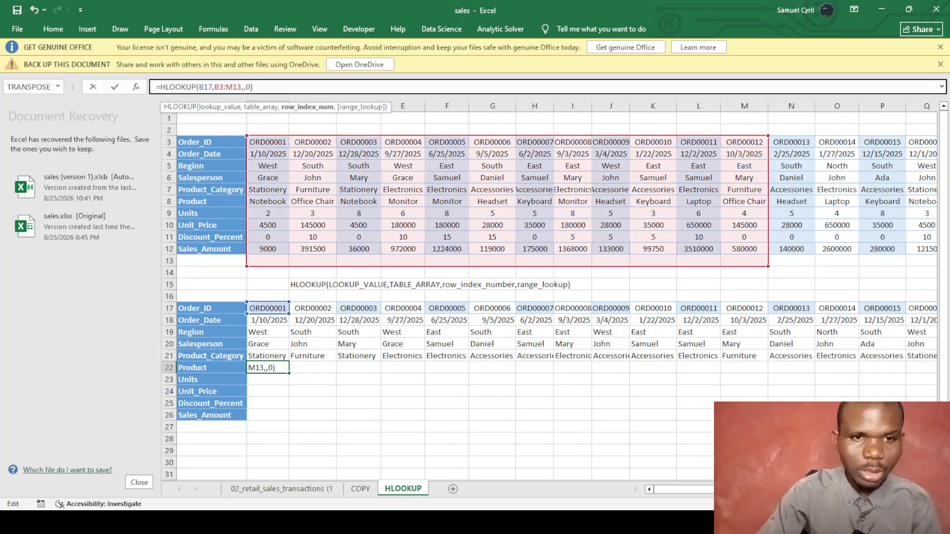
pyautogui.write('6')
pyautogui.press('Return')
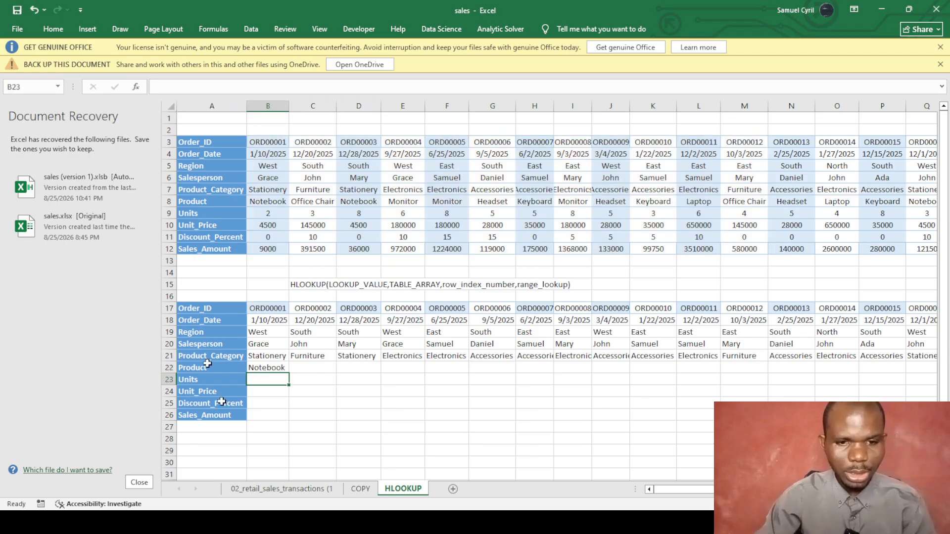
pyautogui.click(278, 367)
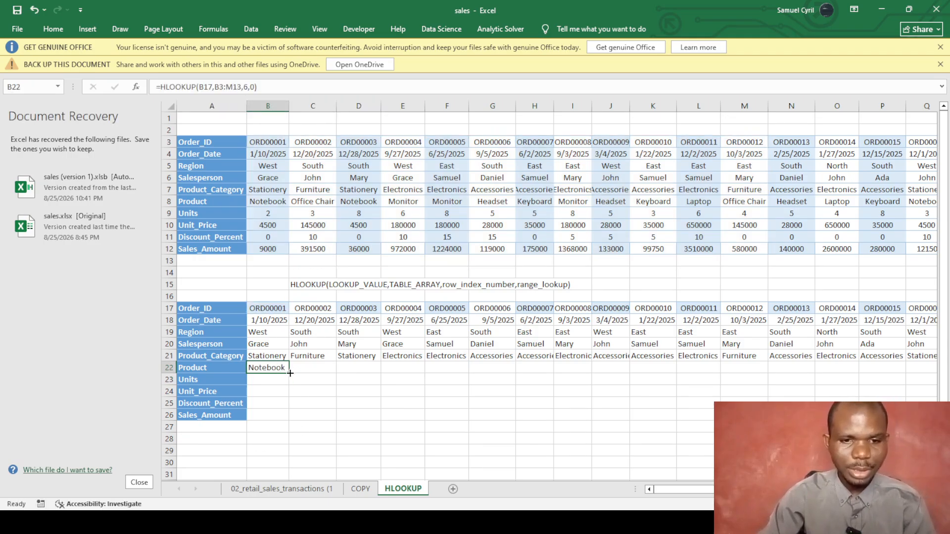
# Fill B22's HLOOKUP formula across row 22 to column V, where V22 shows #N/A.
pyautogui.moveTo(294, 374); pyautogui.dragTo(905, 367)
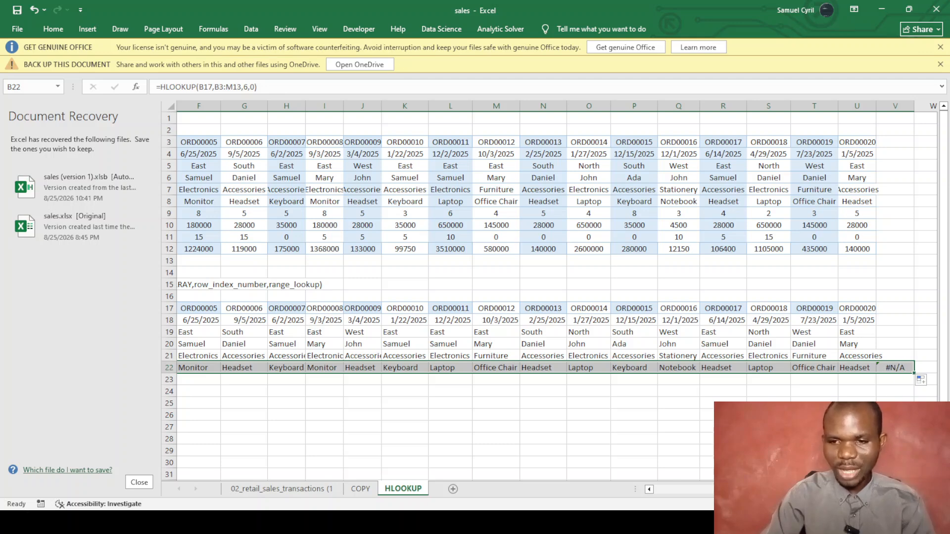
pyautogui.moveTo(757, 489); pyautogui.dragTo(640, 500)
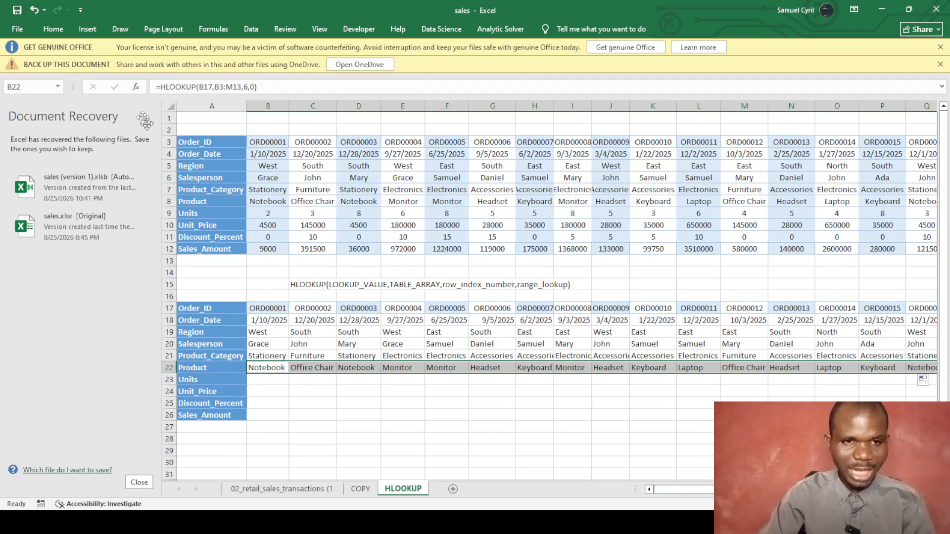
# Wrap B22 as =IFNA(HLOOKUP(B17,B3:M13,6,0),"Not Found").
pyautogui.click(159, 86)
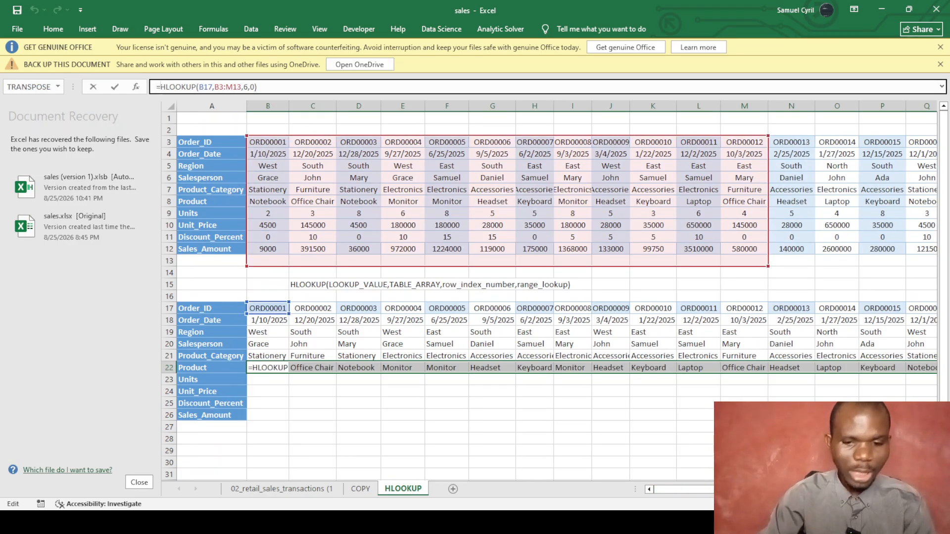
pyautogui.write('IFN')
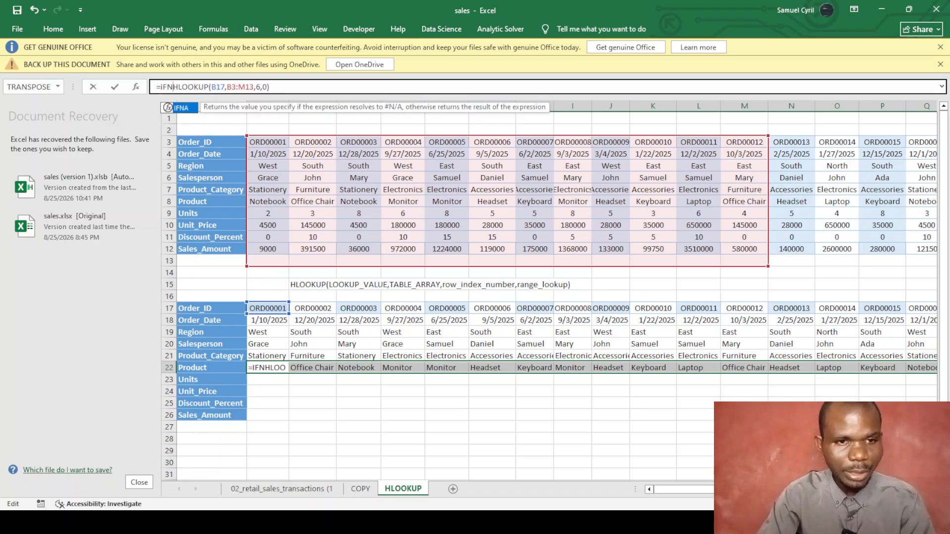
pyautogui.press('Tab')
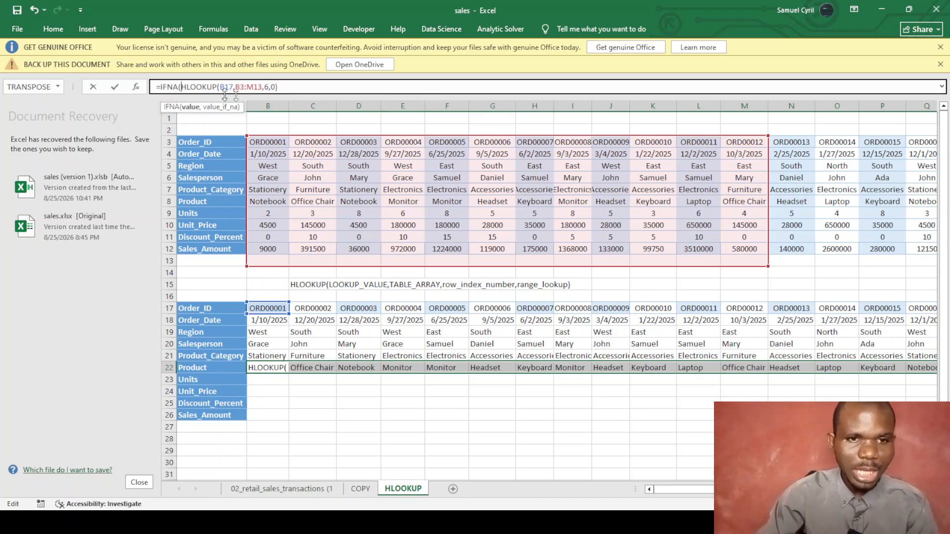
pyautogui.press('End')
pyautogui.write(',')
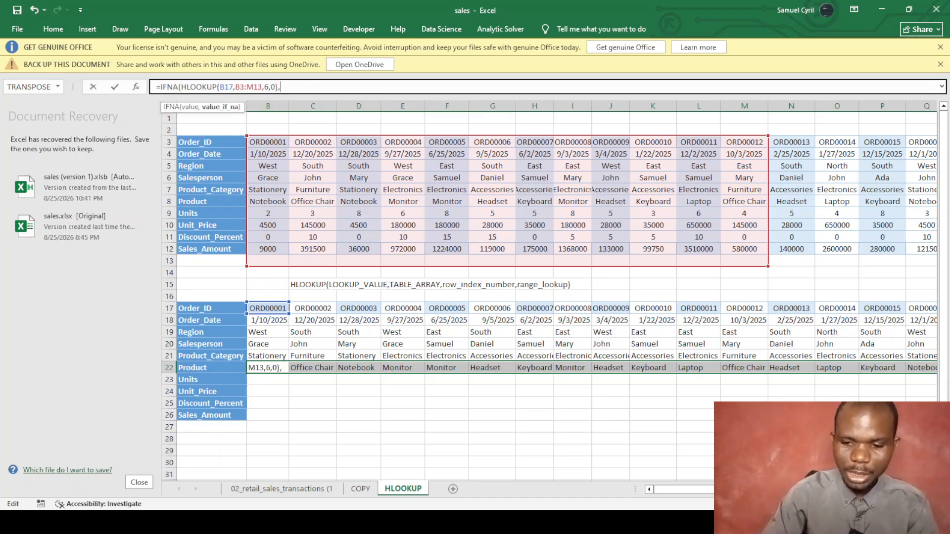
pyautogui.write('"Not Found")')
pyautogui.press('Tab')
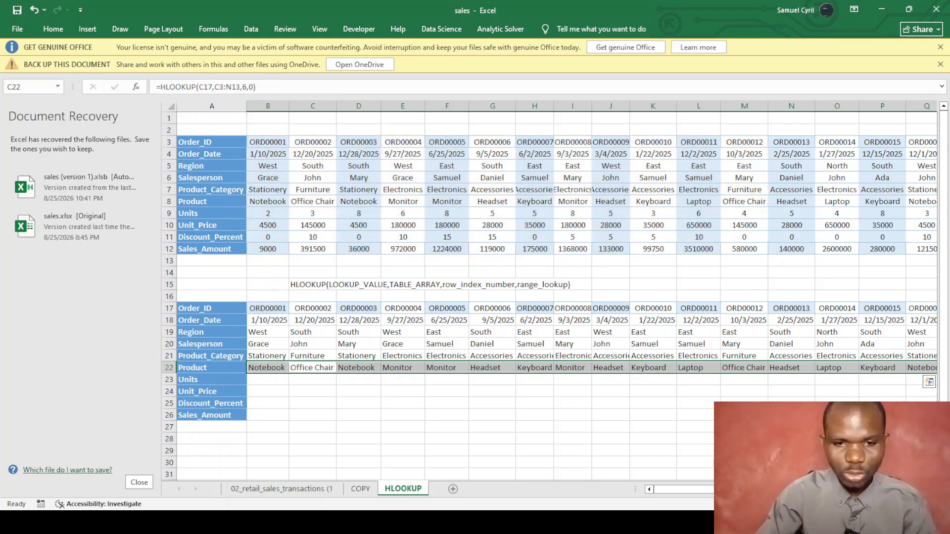
# Fill the IFNA formula along row 22 and autofit column V to show Not Found.
pyautogui.click(274, 368)
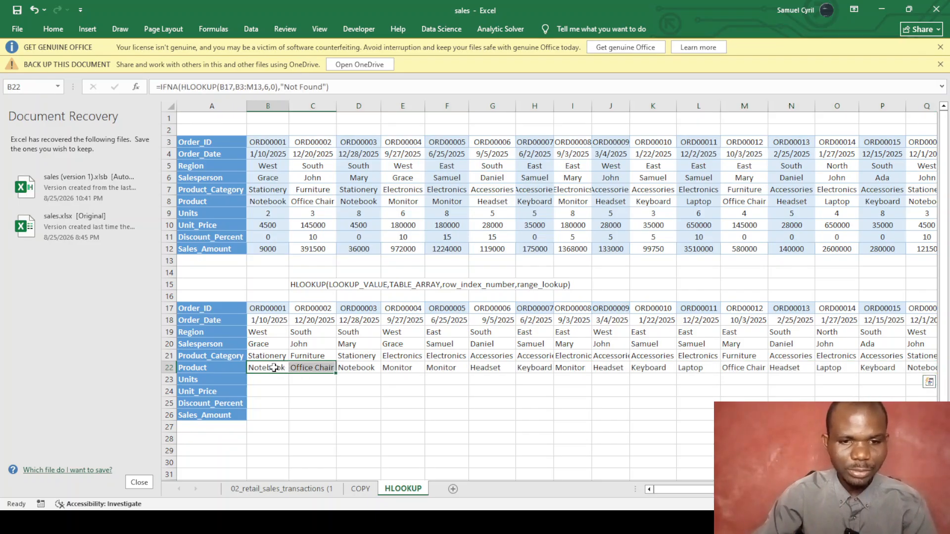
pyautogui.moveTo(288, 371); pyautogui.dragTo(875, 396)
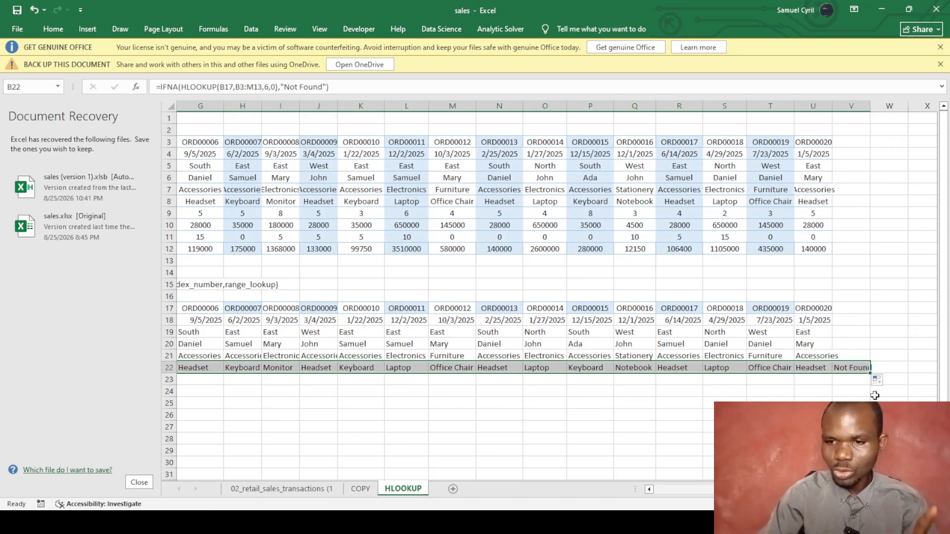
pyautogui.doubleClick(869, 105)
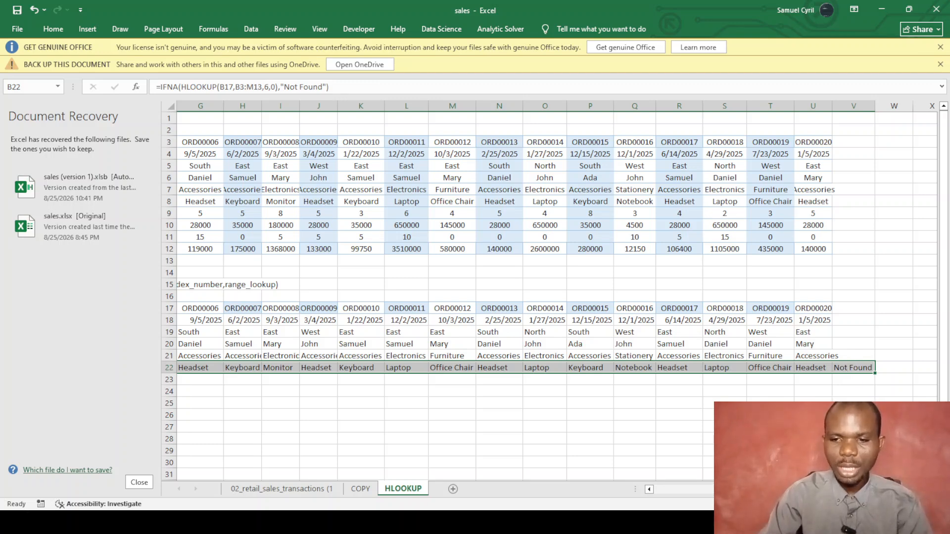
pyautogui.moveTo(737, 490); pyautogui.dragTo(663, 491)
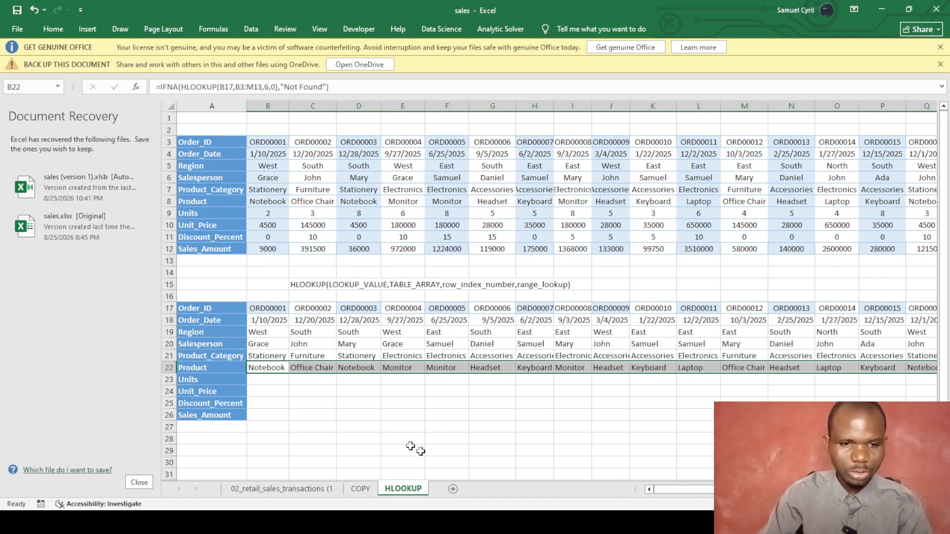
pyautogui.click(268, 383)
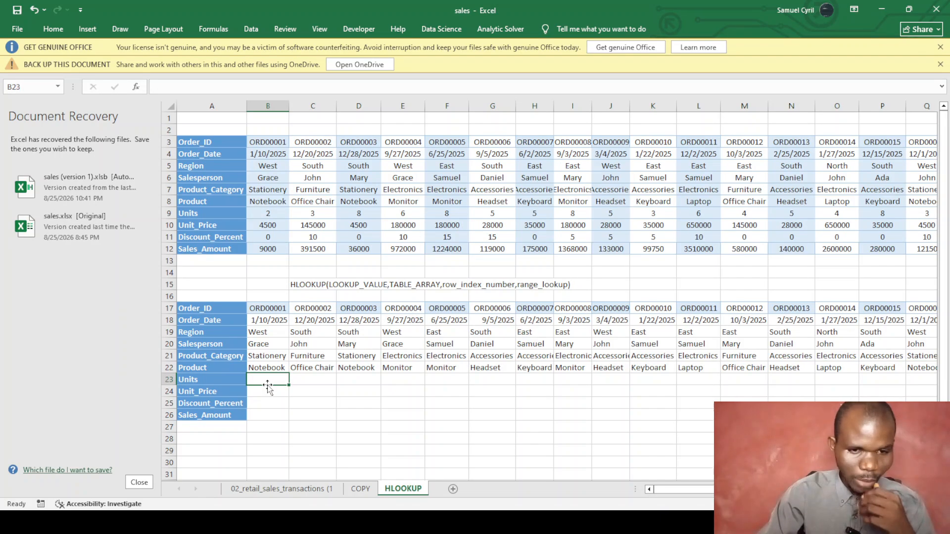
# Enter =HLOOKUP(B17,B3:O12,10,0) in the Sales_Amount cell B26.
pyautogui.click(262, 415)
pyautogui.write('=')
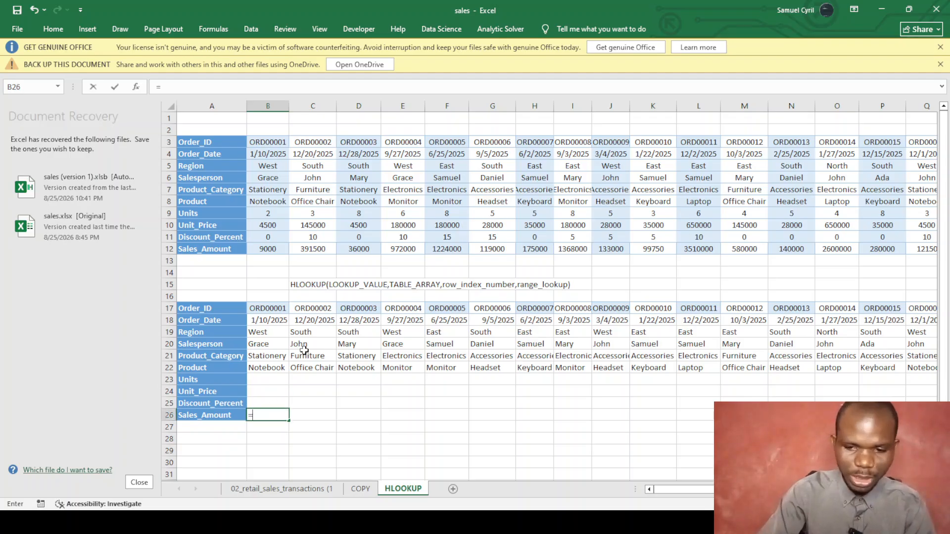
pyautogui.write('hl')
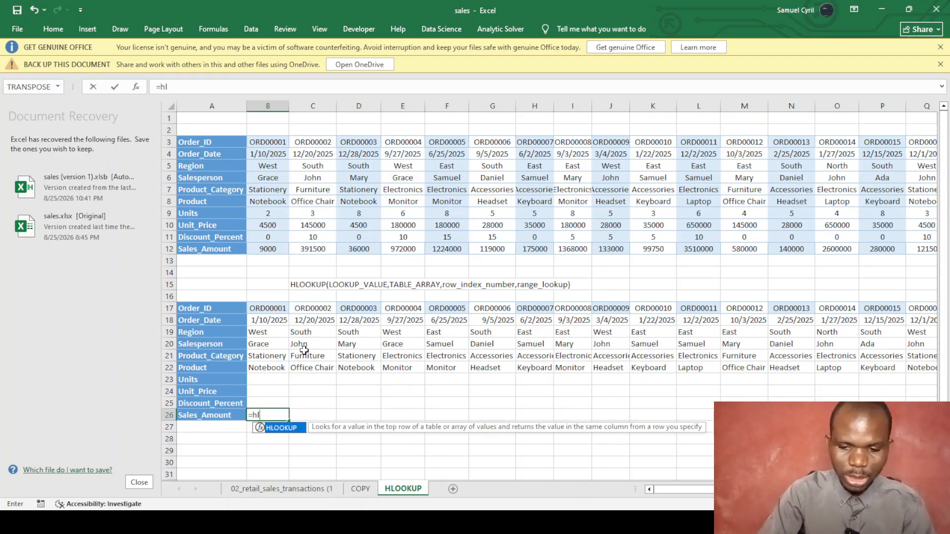
pyautogui.write('o')
pyautogui.press('Tab')
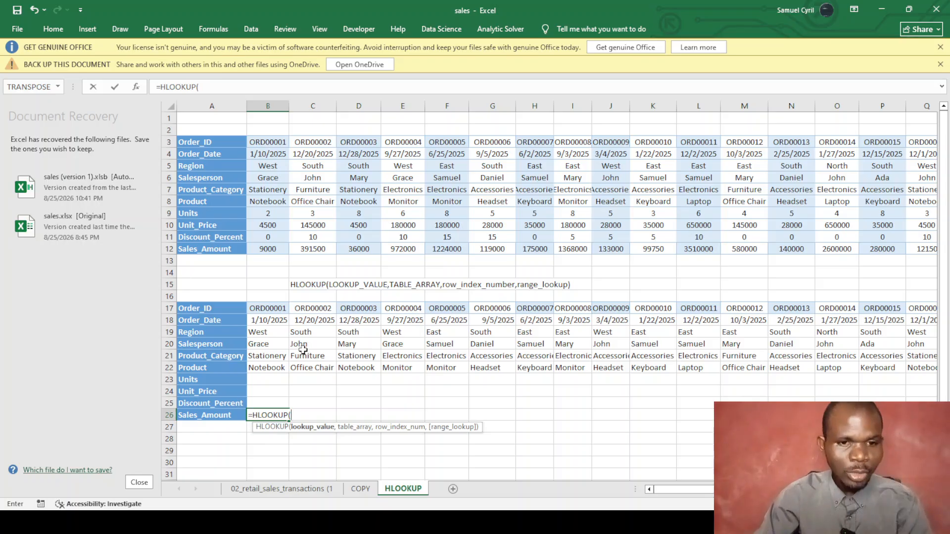
pyautogui.click(264, 308)
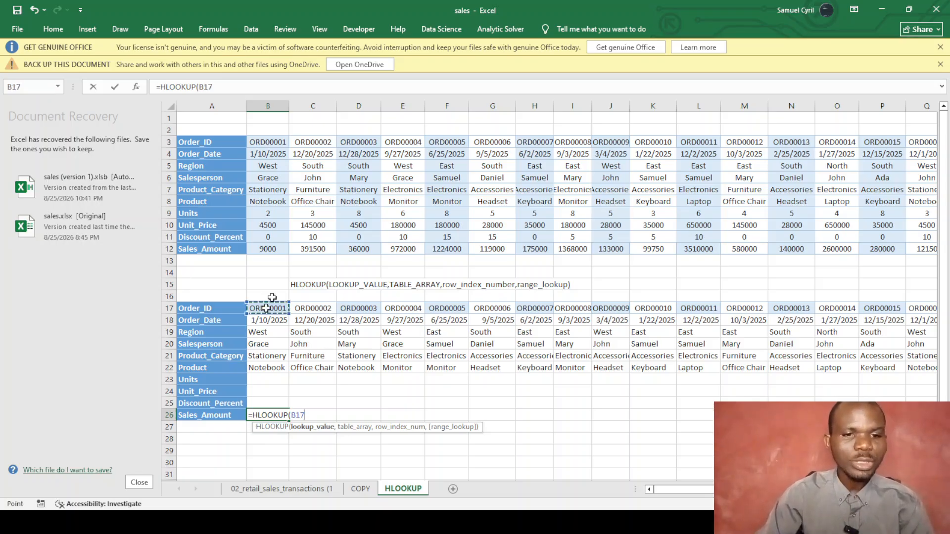
pyautogui.write(',')
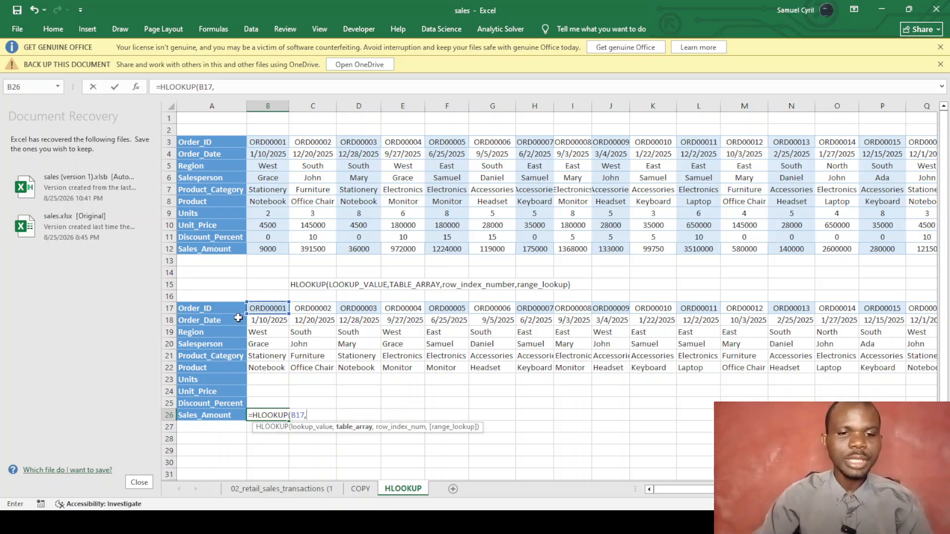
pyautogui.moveTo(259, 139); pyautogui.dragTo(847, 248)
pyautogui.write(',')
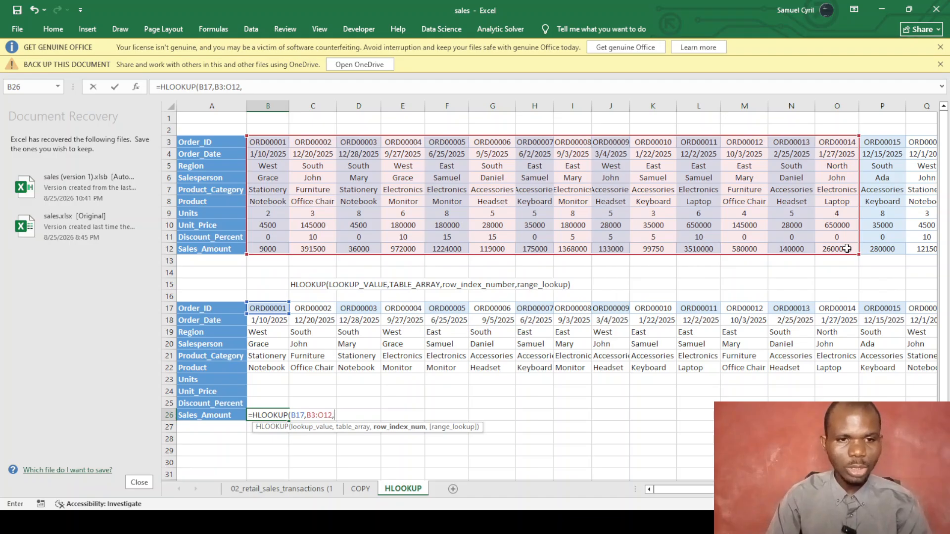
pyautogui.write('10')
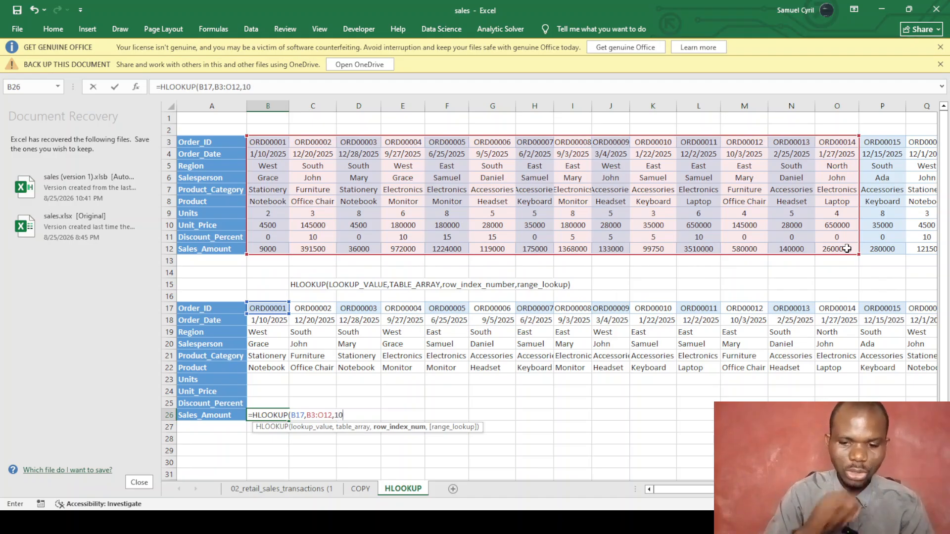
pyautogui.write(',0')
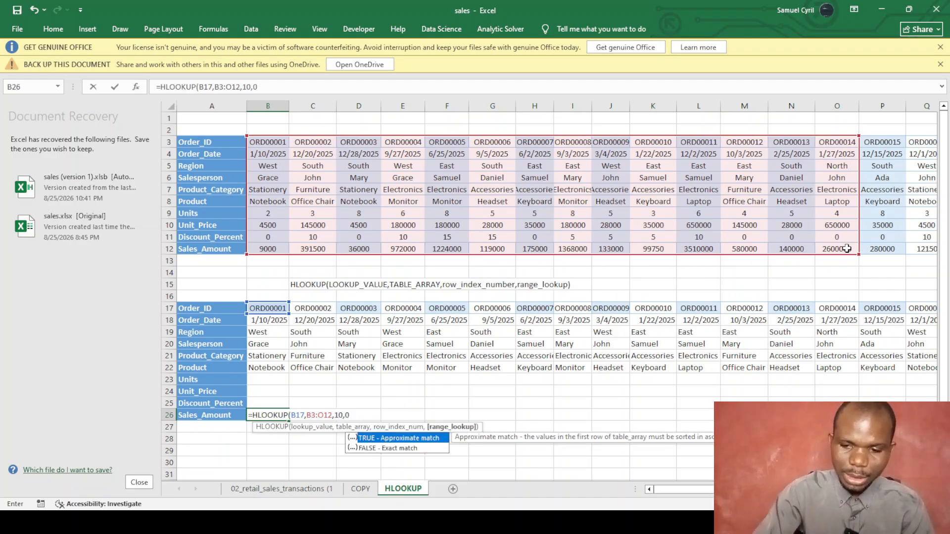
pyautogui.write(')')
pyautogui.press('Return')
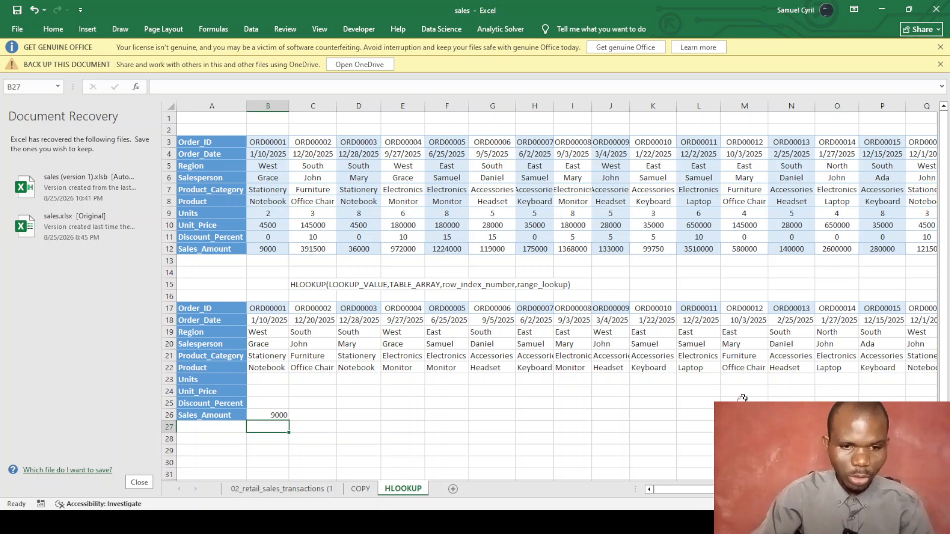
# Fill B26's formula across row 26, returning amounts such as 9000, 391500 and 36000.
pyautogui.click(279, 413)
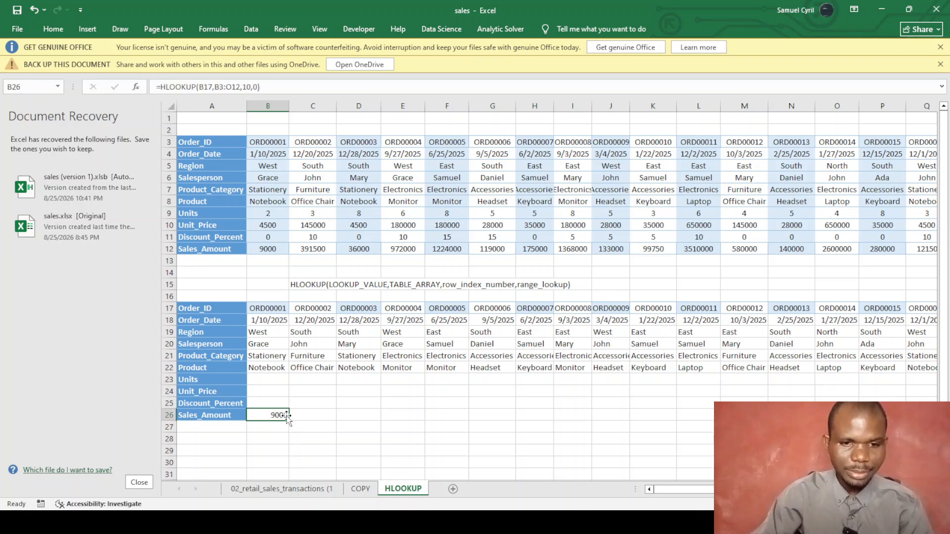
pyautogui.moveTo(287, 415); pyautogui.dragTo(940, 417)
pyautogui.moveTo(831, 489); pyautogui.dragTo(626, 490)
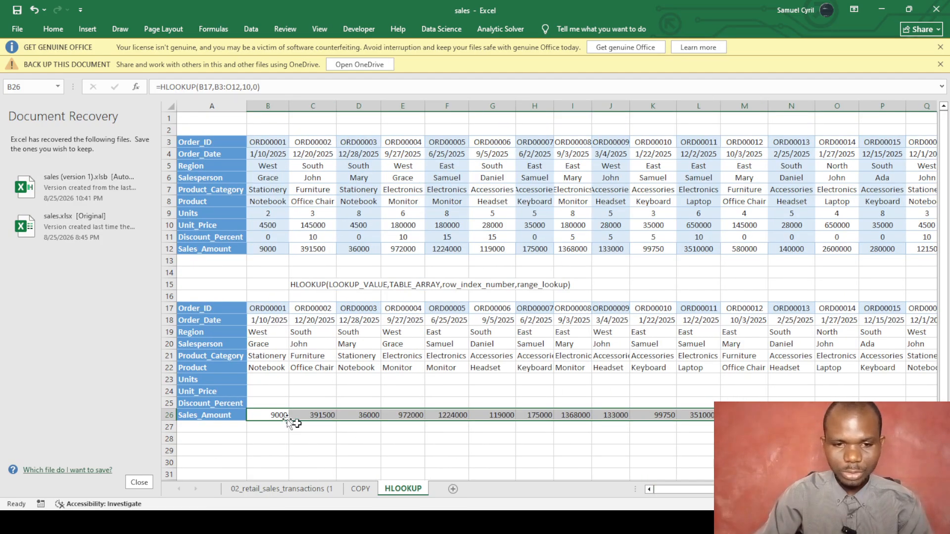
pyautogui.click(261, 411)
# Change B26 to =IFNA(HLOOKUP(B17,B3:O12,10,0),0) so missing orders return 0.
pyautogui.click(158, 87)
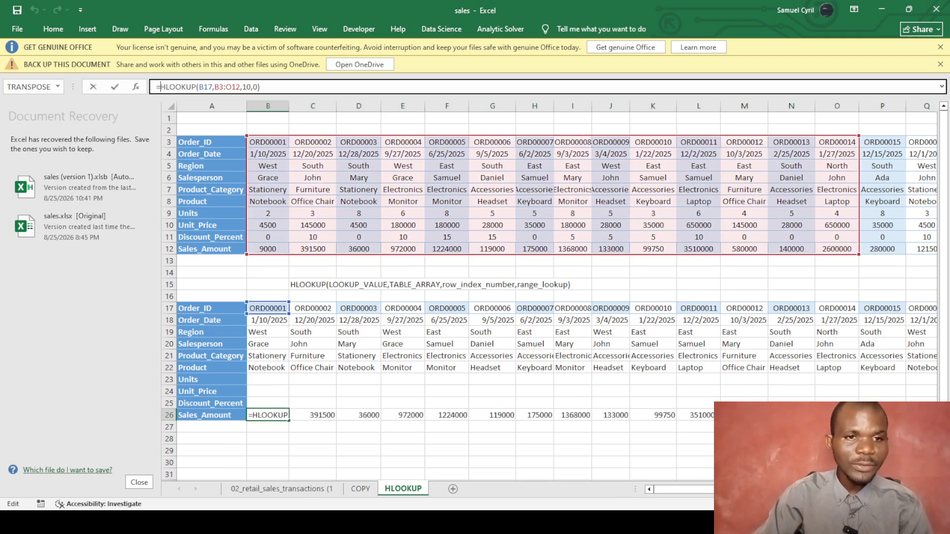
pyautogui.write('if')
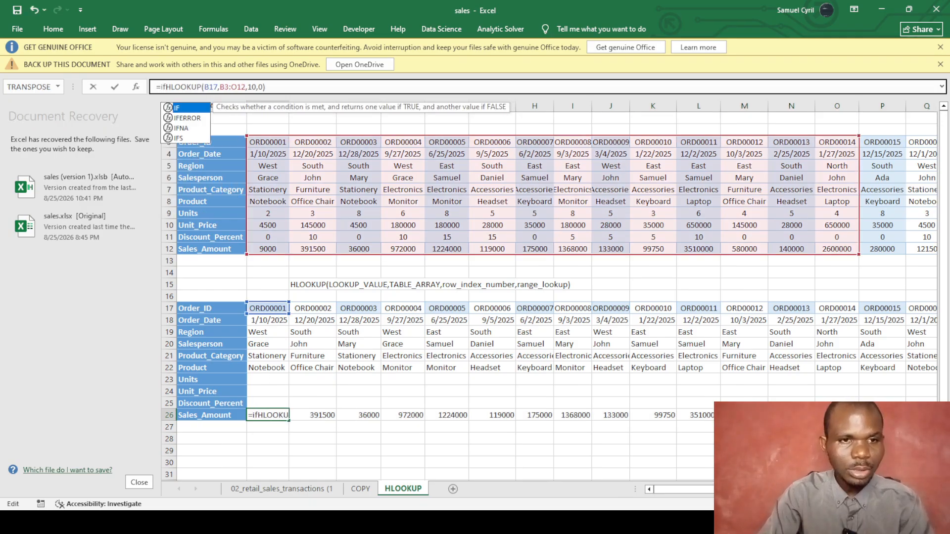
pyautogui.write('na')
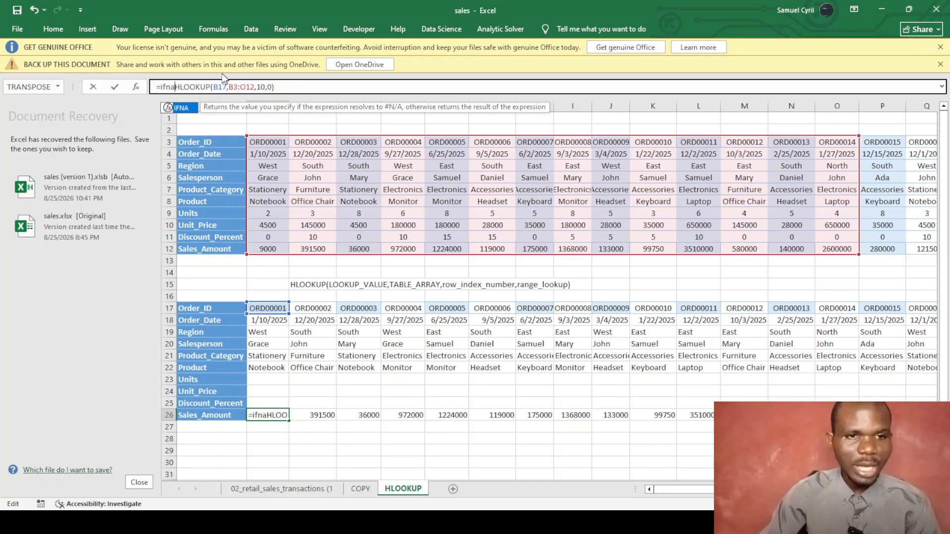
pyautogui.write('(')
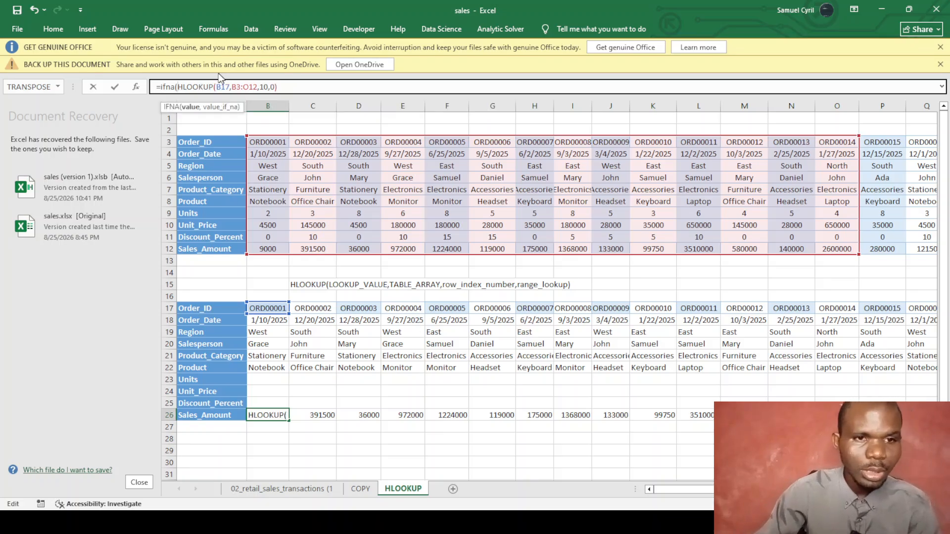
pyautogui.press('End')
pyautogui.write(',')
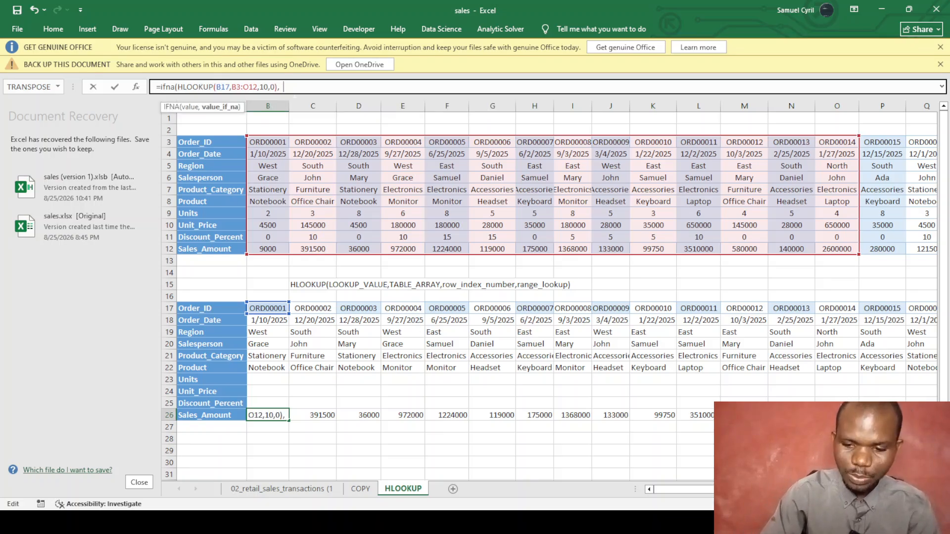
pyautogui.write('" Not Found')
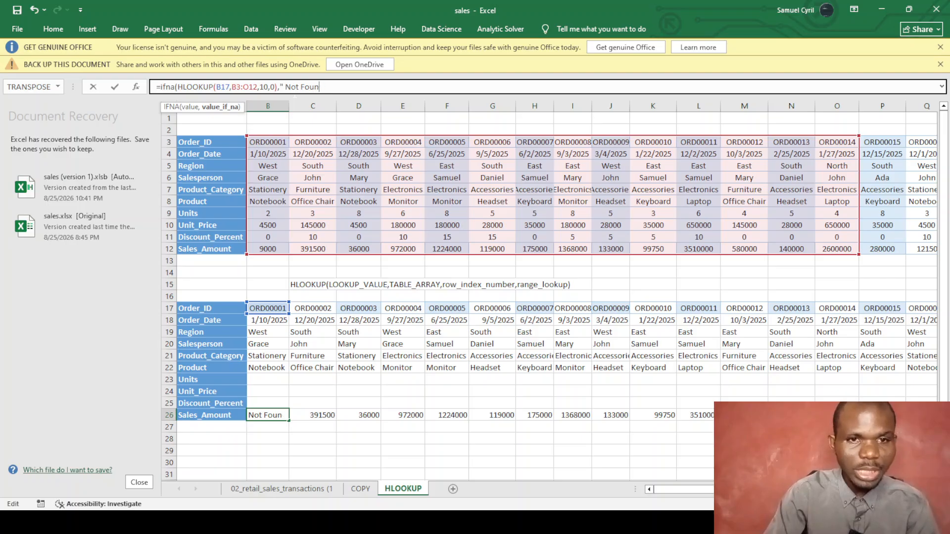
pyautogui.press('BackSpace')
pyautogui.press('BackSpace')
pyautogui.press('BackSpace')
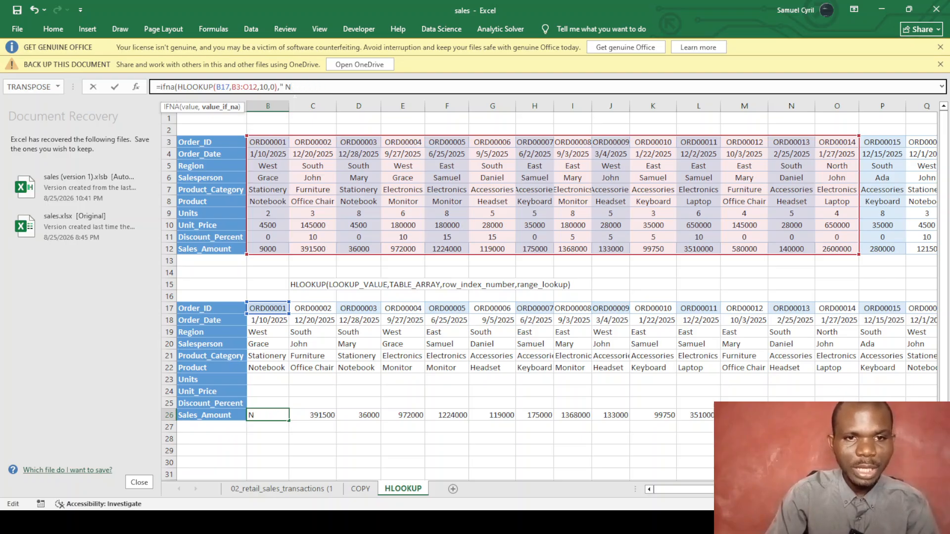
pyautogui.write('ot Found')
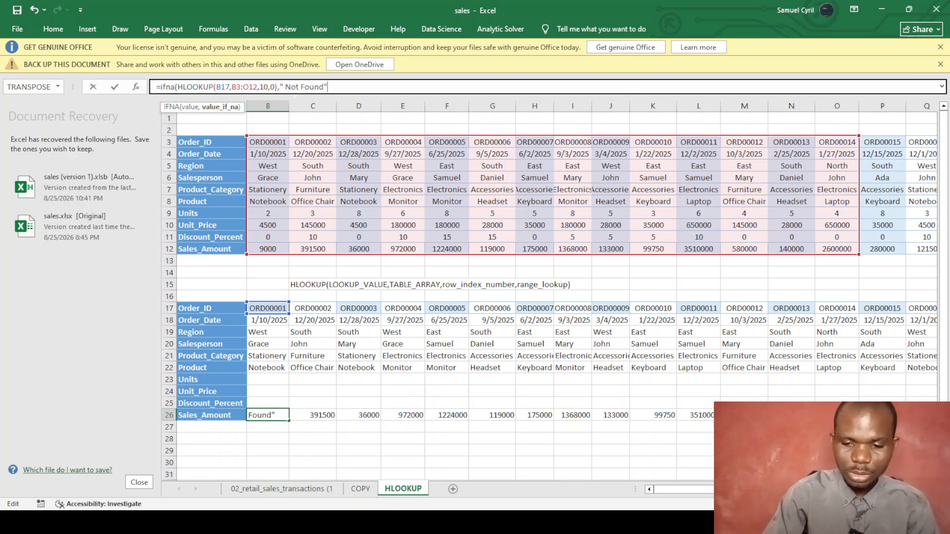
pyautogui.press('BackSpace')
pyautogui.press('BackSpace')
pyautogui.press('BackSpace')
pyautogui.press('BackSpace')
pyautogui.press('BackSpace')
pyautogui.press('BackSpace')
pyautogui.press('BackSpace')
pyautogui.press('BackSpace')
pyautogui.press('BackSpace')
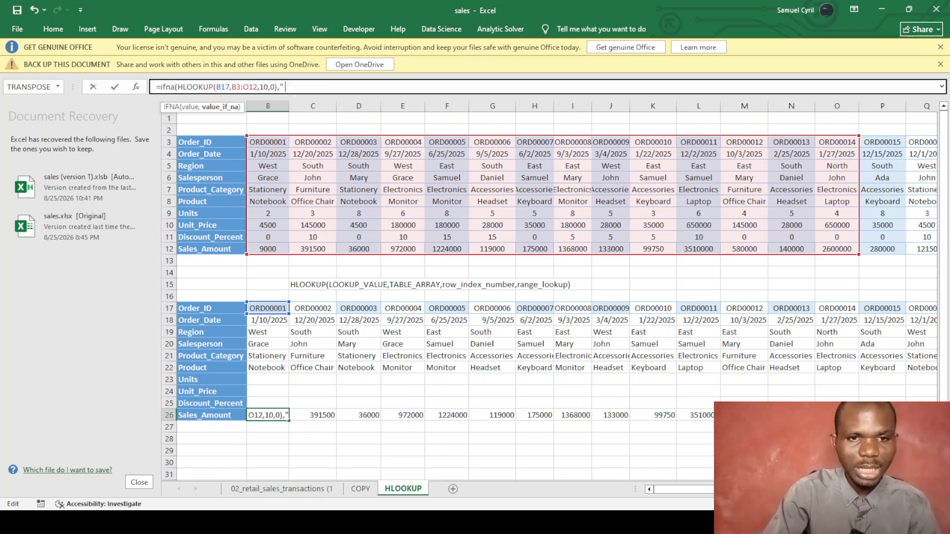
pyautogui.write('0')
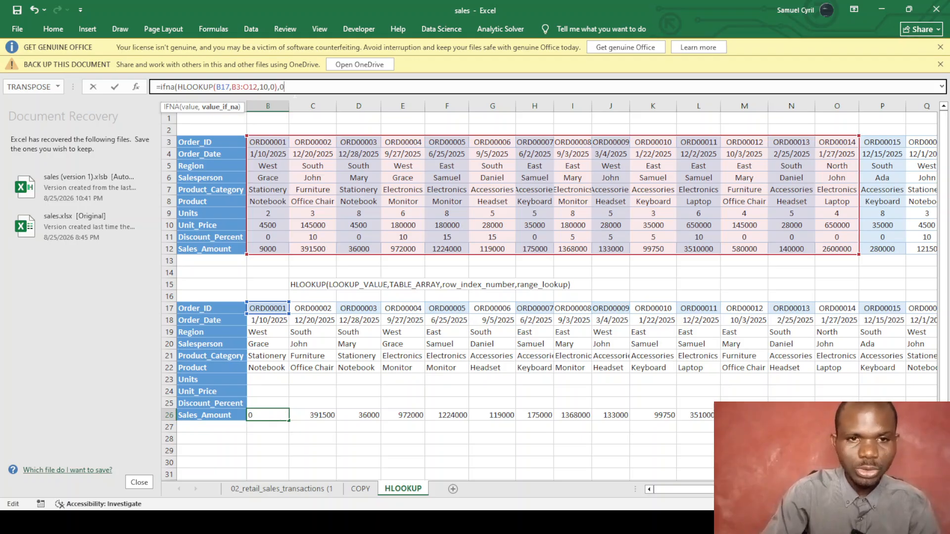
pyautogui.write(')')
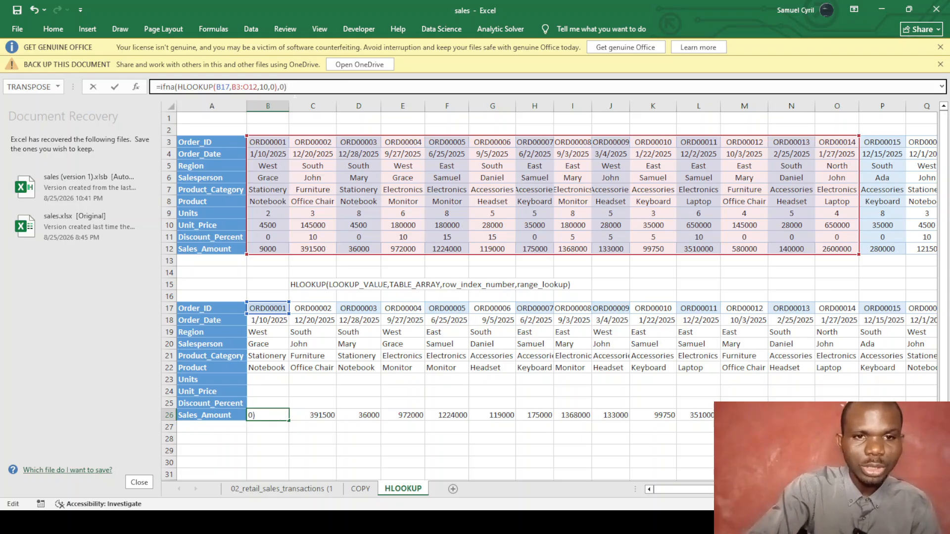
pyautogui.press('Return')
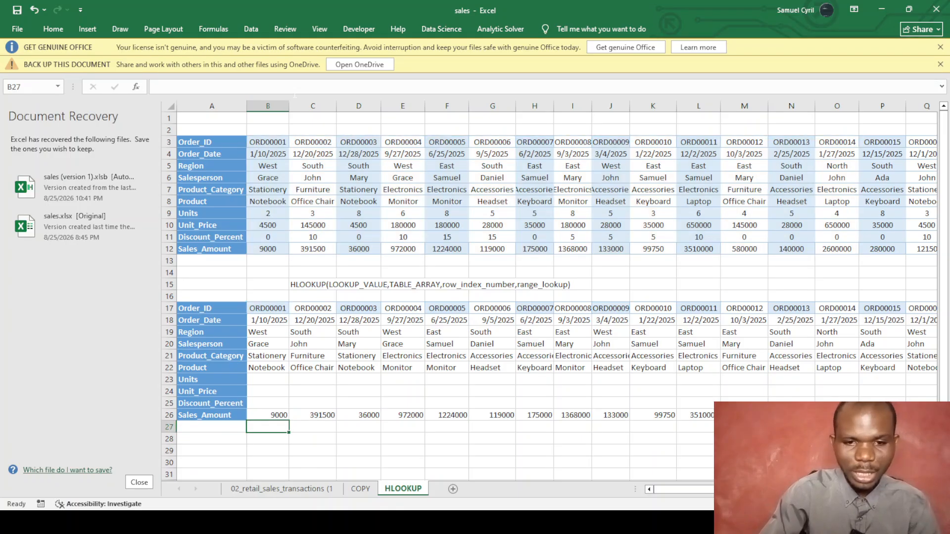
# Fill the IFNA formula across row 26.
pyautogui.click(276, 417)
pyautogui.moveTo(287, 421); pyautogui.dragTo(712, 421)
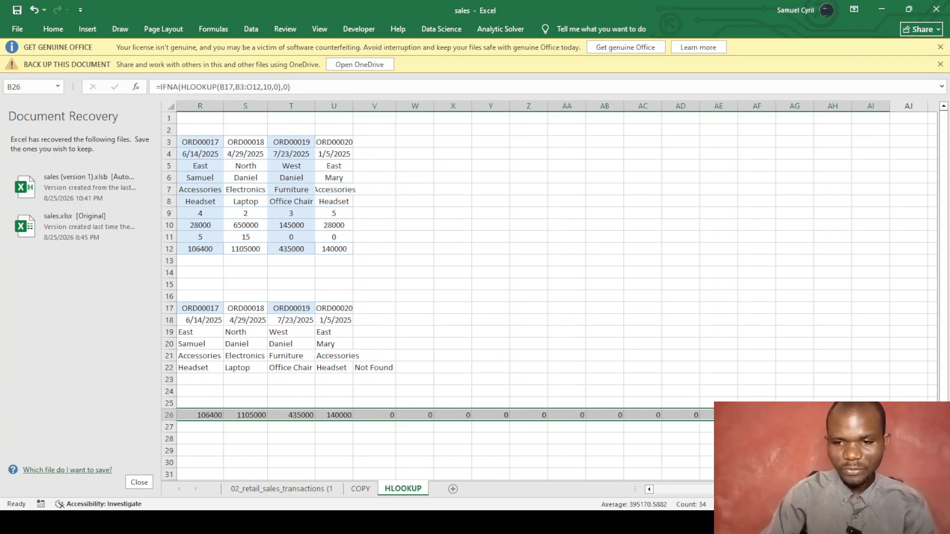
pyautogui.hscroll(-5, 495, 292)
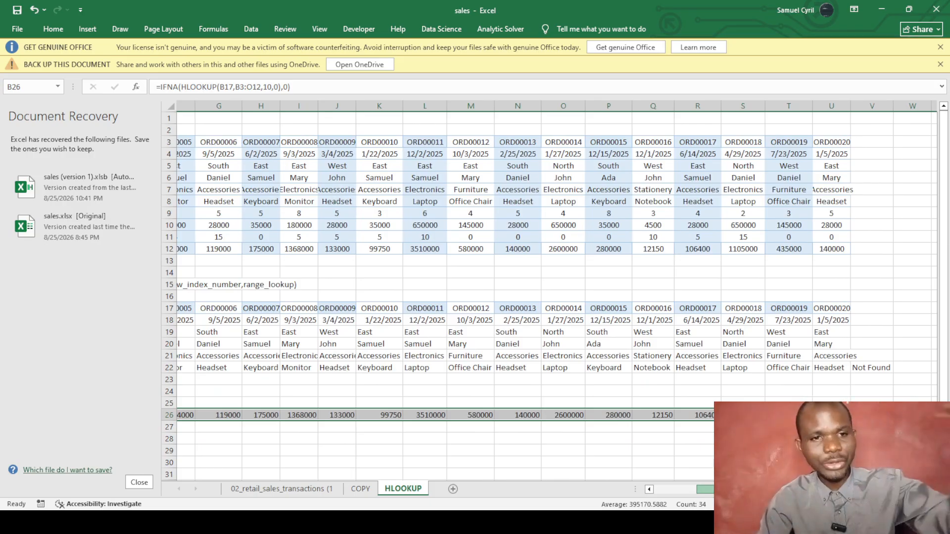
pyautogui.moveTo(703, 490); pyautogui.dragTo(658, 491)
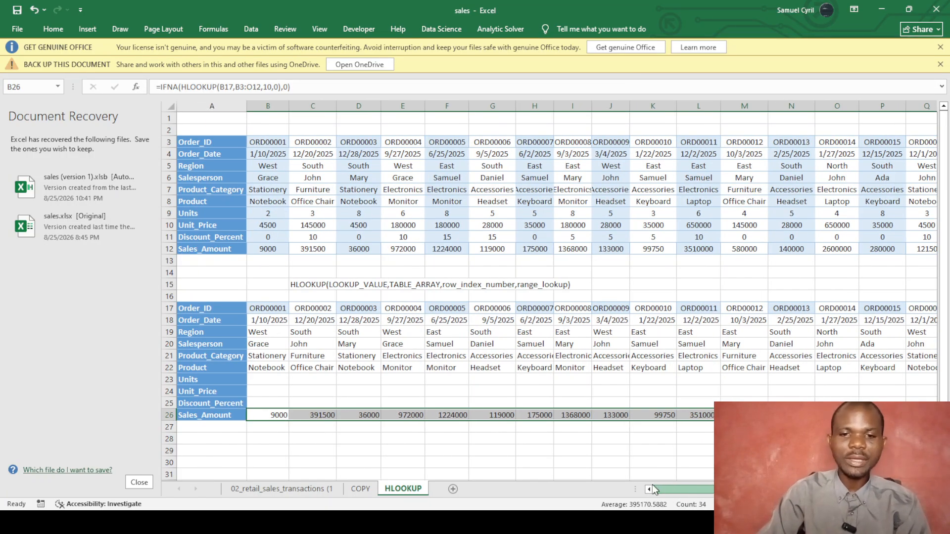
# Review the empty Units, Unit_Price and Discount_Percent cells B23:B25, then go to the COPY sheet.
pyautogui.click(267, 382)
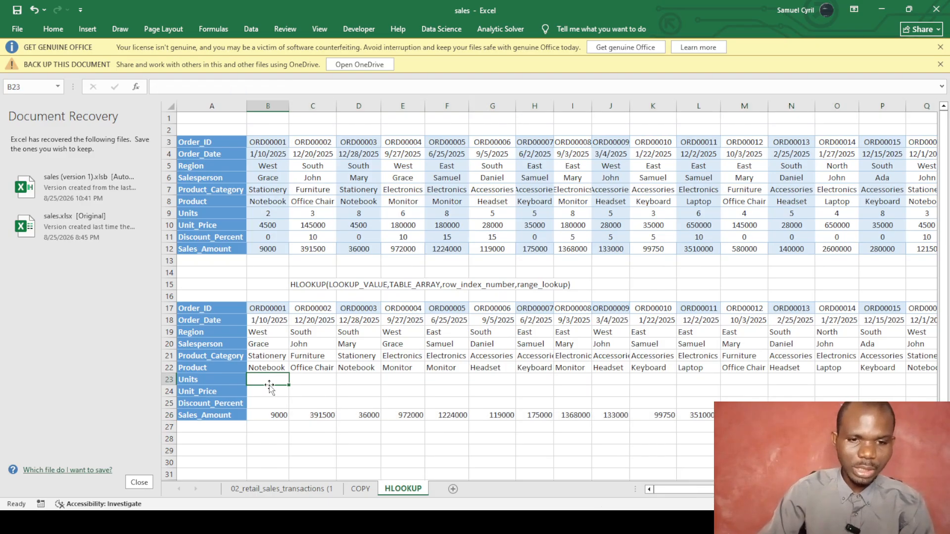
pyautogui.click(265, 390)
pyautogui.click(265, 403)
pyautogui.click(264, 381)
pyautogui.click(265, 392)
pyautogui.click(265, 403)
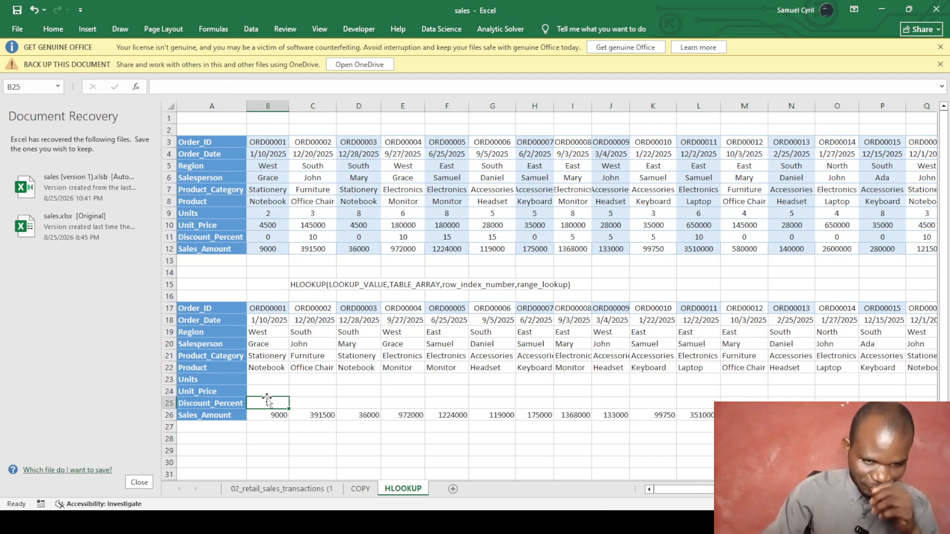
pyautogui.click(271, 387)
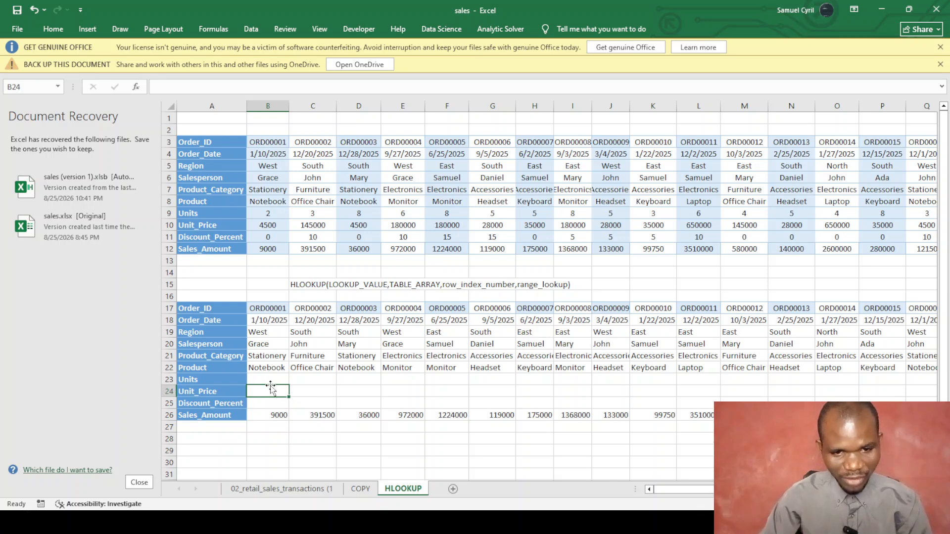
pyautogui.click(275, 401)
pyautogui.click(275, 381)
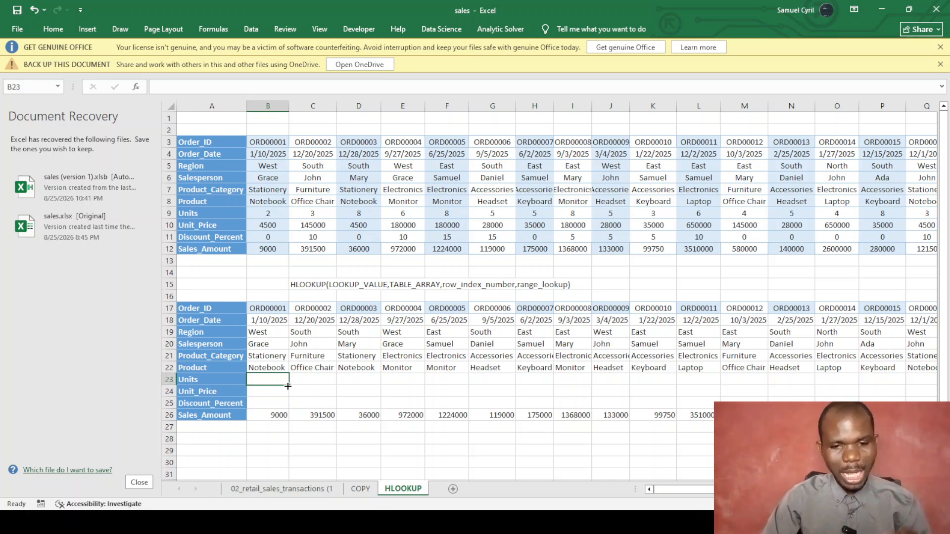
pyautogui.hotkey('ctrl', 'pageup')
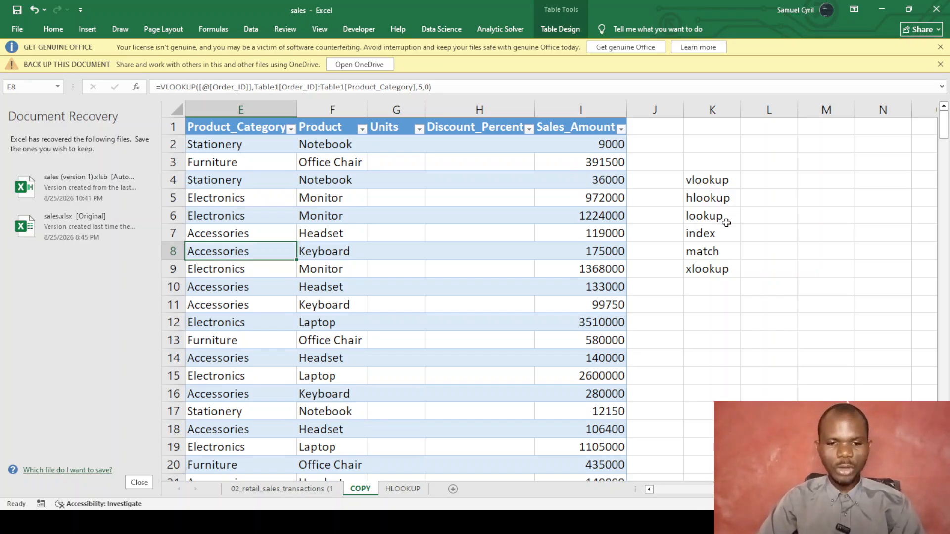
# Select the lookup entry in K6, then move to the retail sales transactions sheet.
pyautogui.click(726, 216)
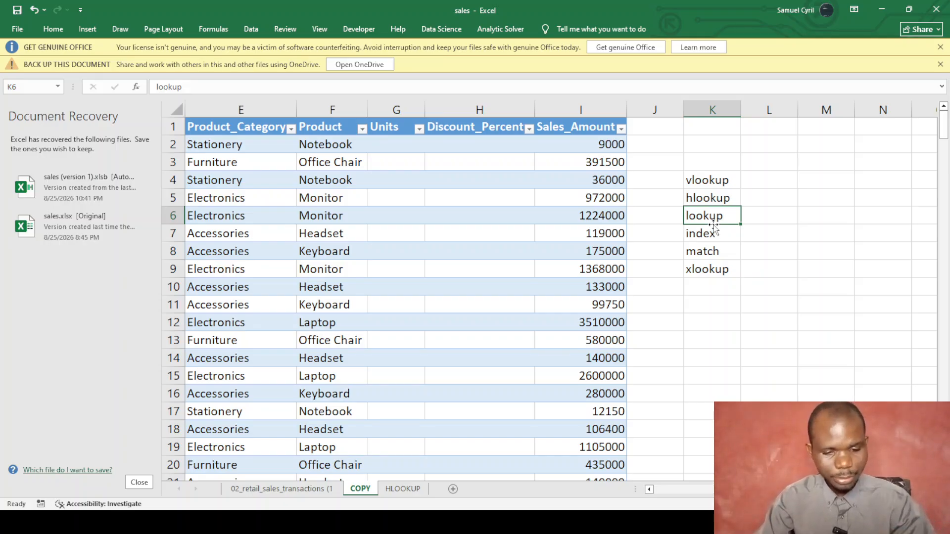
pyautogui.hotkey('ctrl', 'pageup')
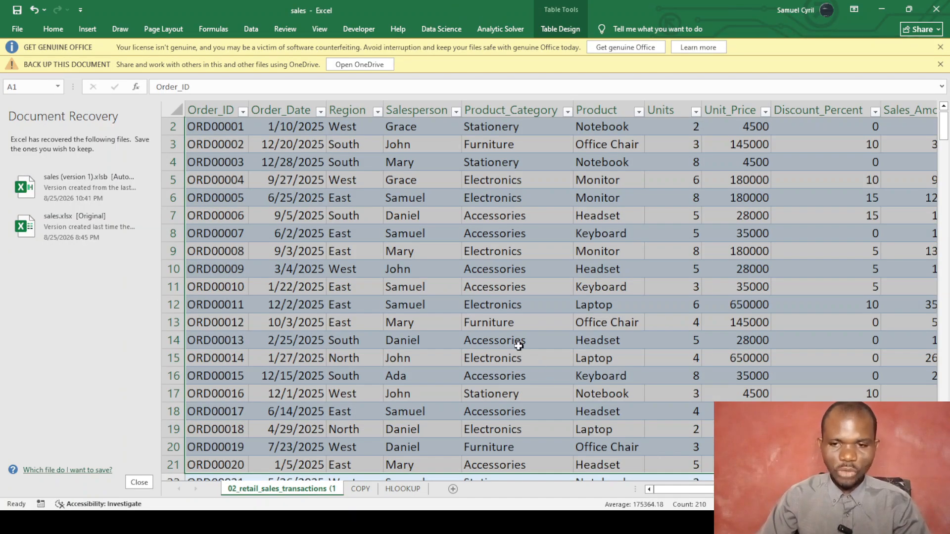
# Sort the sales table by Order_ID in ascending order.
pyautogui.click(349, 270)
pyautogui.scroll(1, 341, 203)
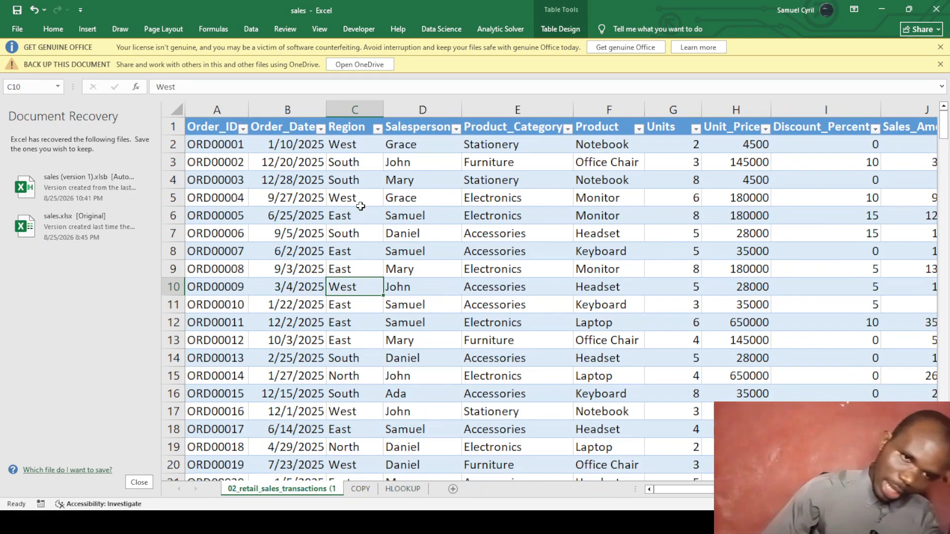
pyautogui.click(243, 129)
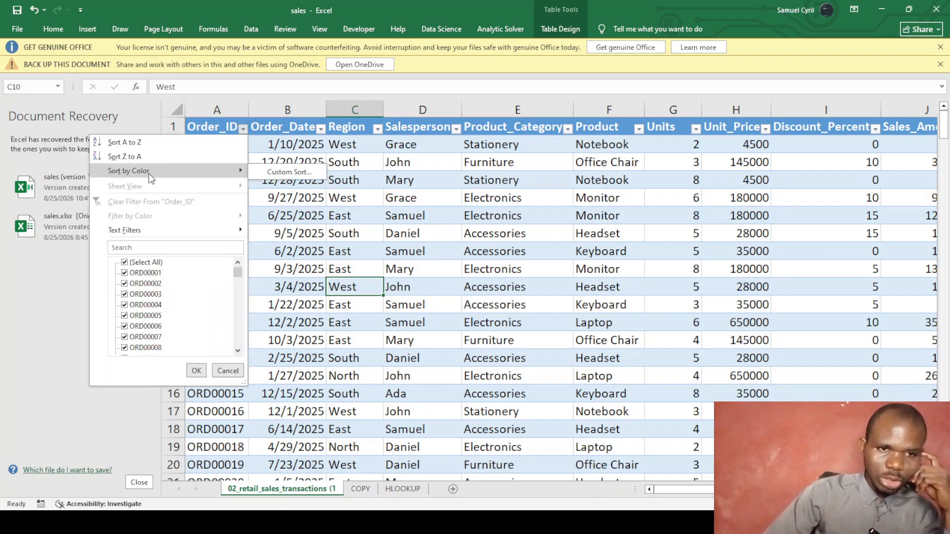
pyautogui.click(154, 144)
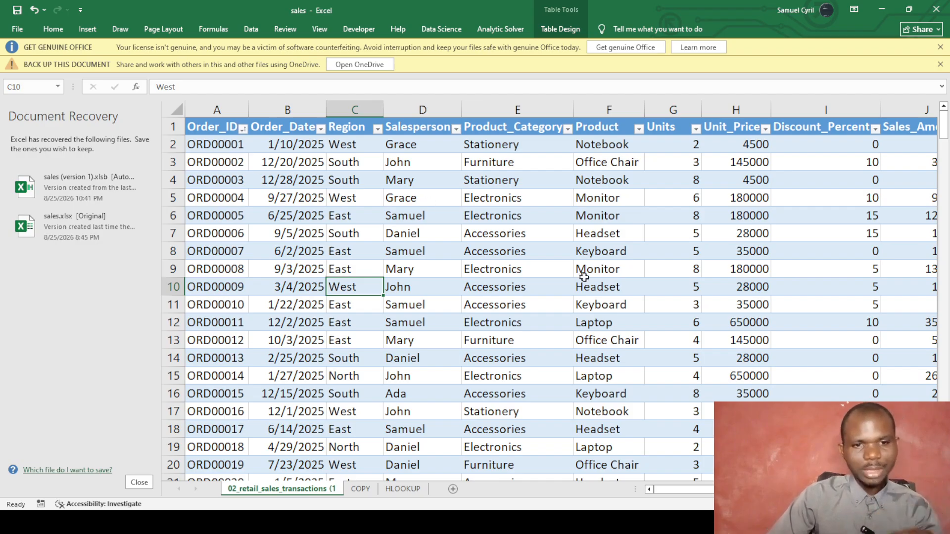
pyautogui.scroll(-1, 423, 298)
pyautogui.scroll(1, 425, 296)
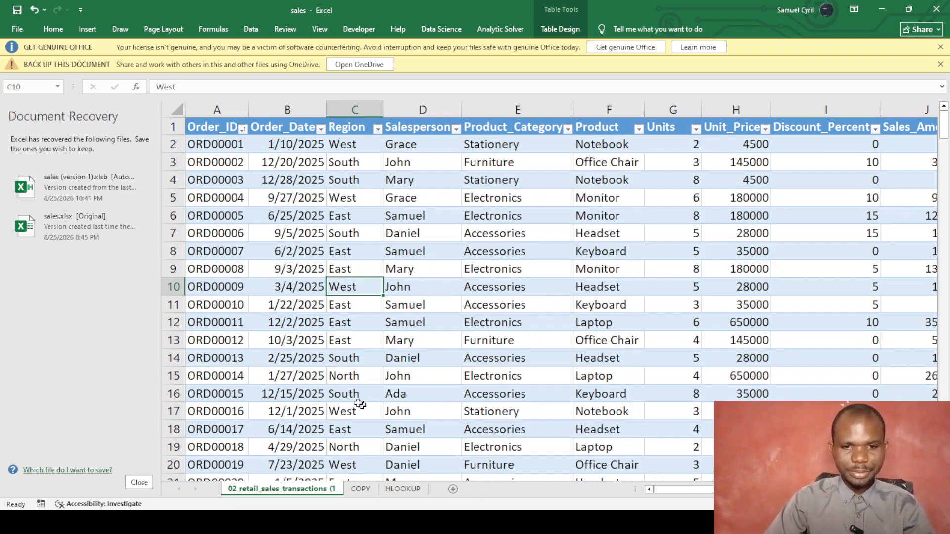
# Select the entire sales table and copy it.
pyautogui.click(302, 205)
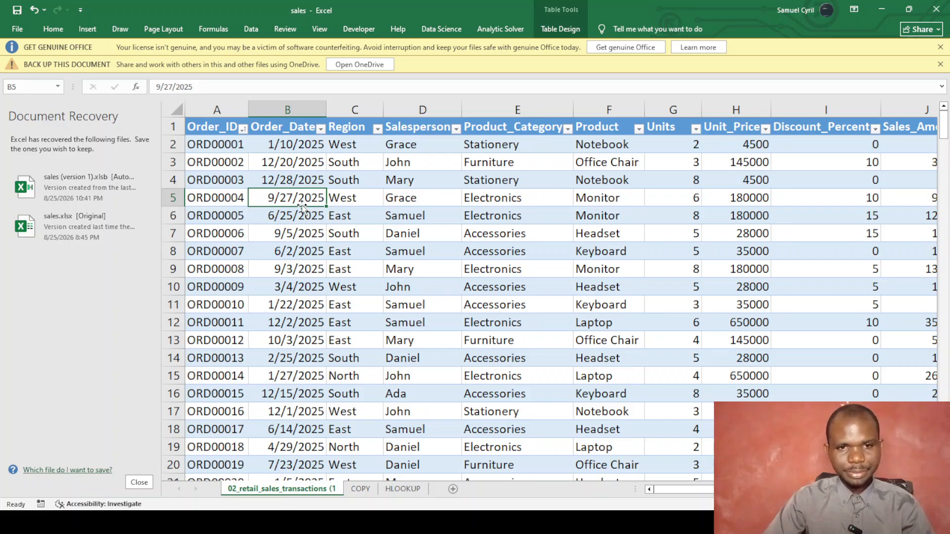
pyautogui.hotkey('ctrl', 'a')
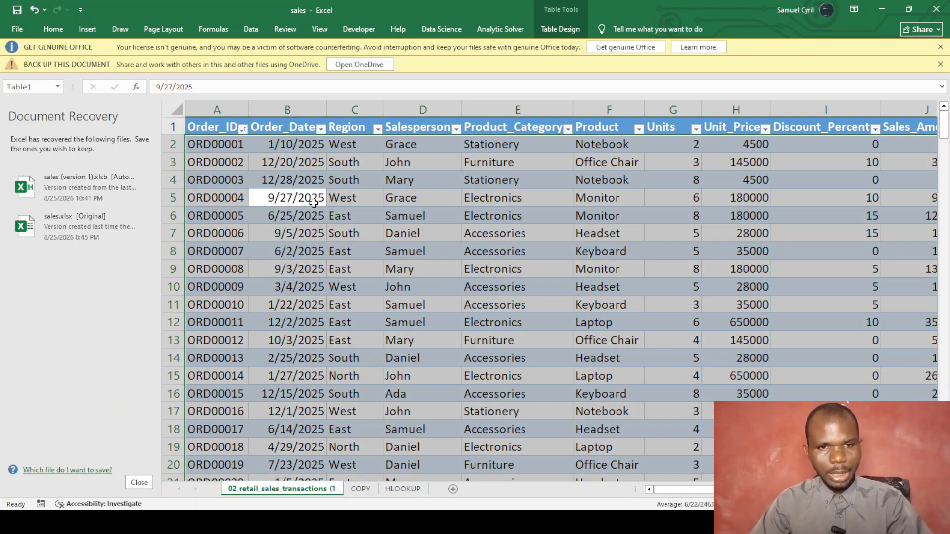
pyautogui.hotkey('ctrl', 'c')
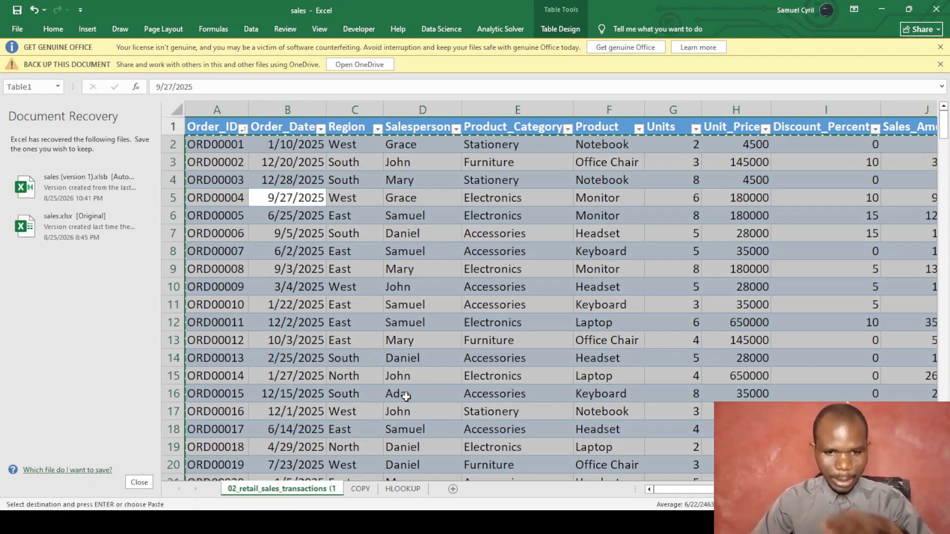
# Add a new worksheet named lookup.
pyautogui.click(452, 489)
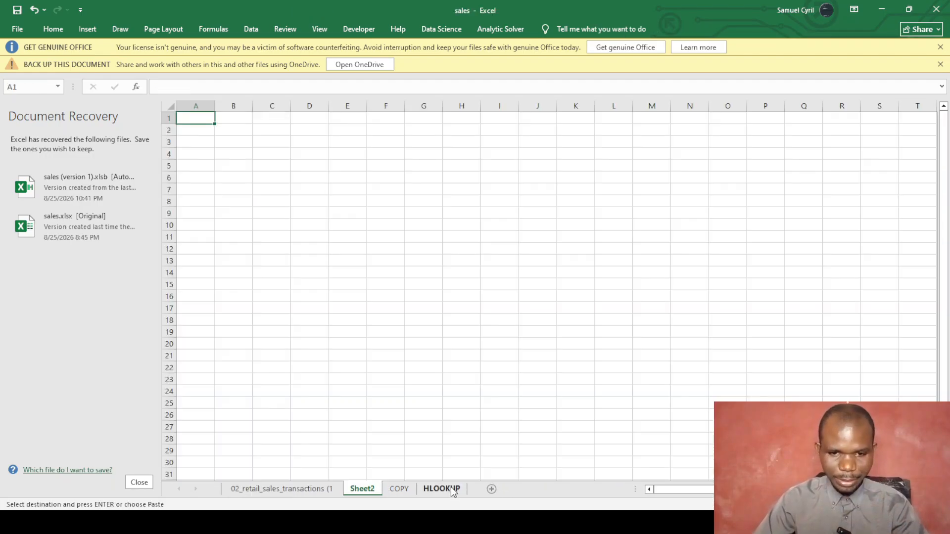
pyautogui.doubleClick(373, 489)
pyautogui.write('lookup')
pyautogui.press('Return')
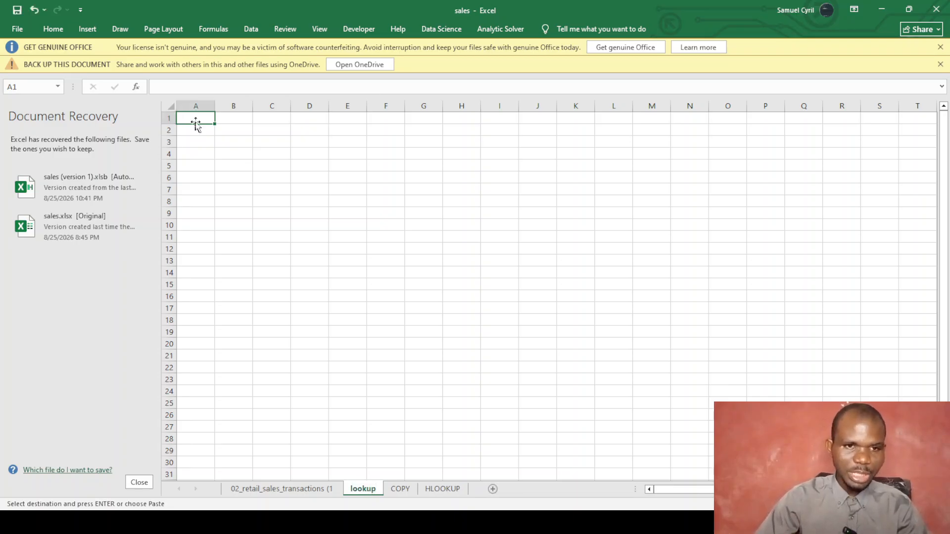
pyautogui.hotkey('ctrl', 'v')
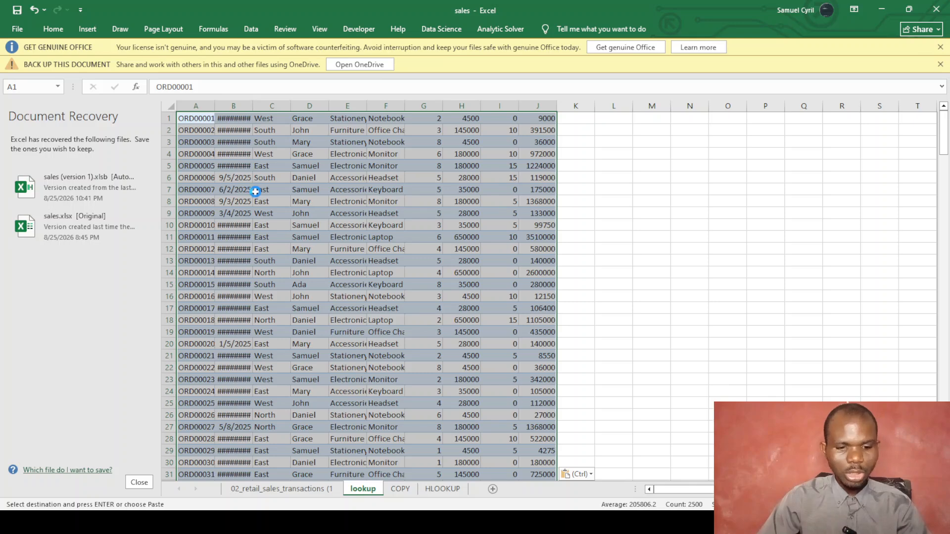
pyautogui.hotkey('ctrl', 'z')
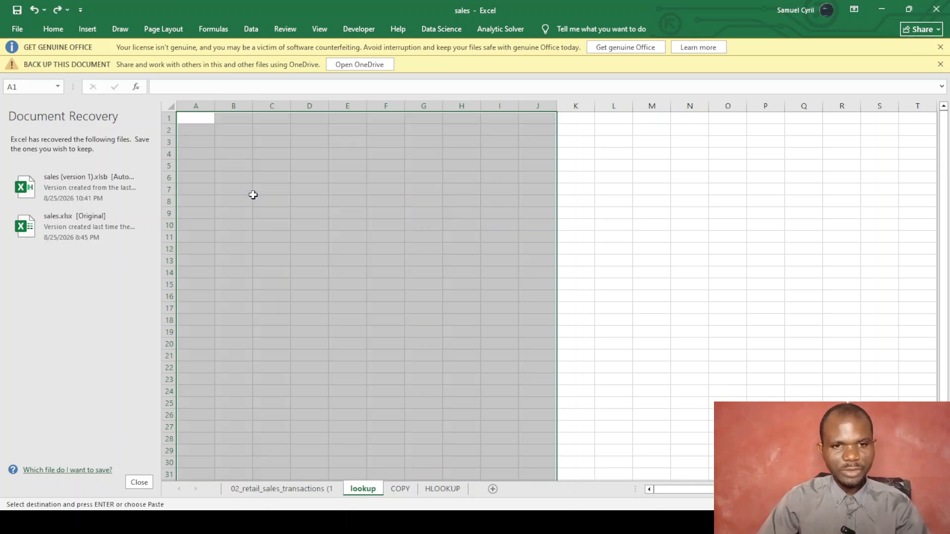
# Paste all the sales table columns into the lookup sheet at A1.
pyautogui.click(264, 488)
pyautogui.click(217, 106)
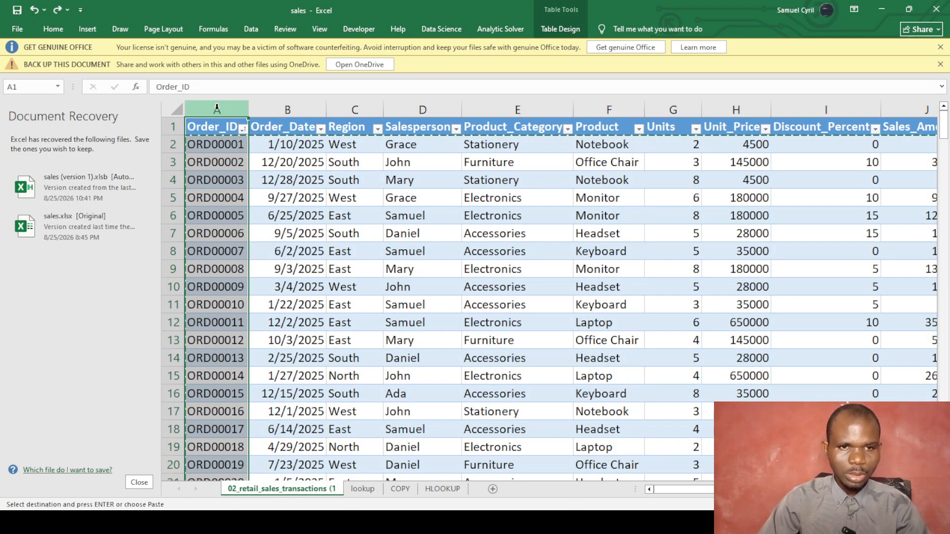
pyautogui.hotkey('ctrl', 'shift', 'Right')
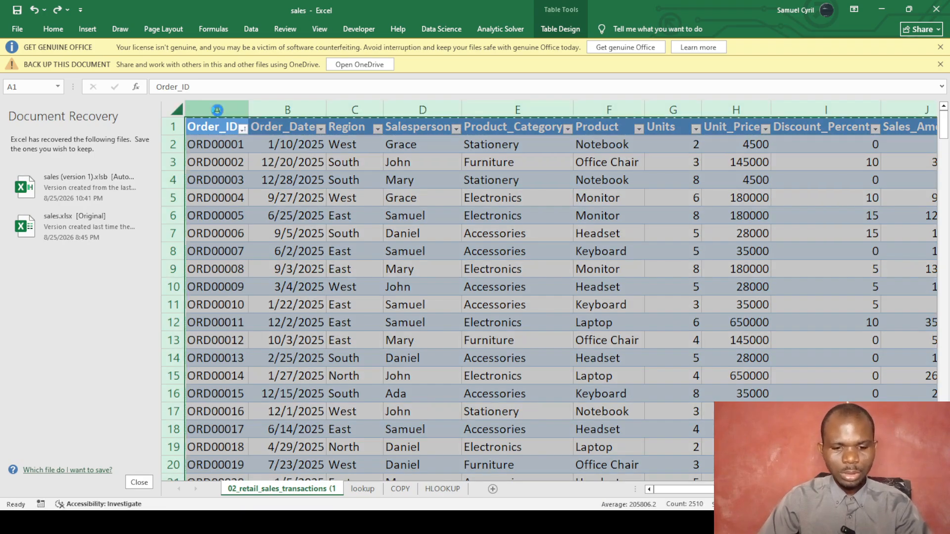
pyautogui.click(361, 489)
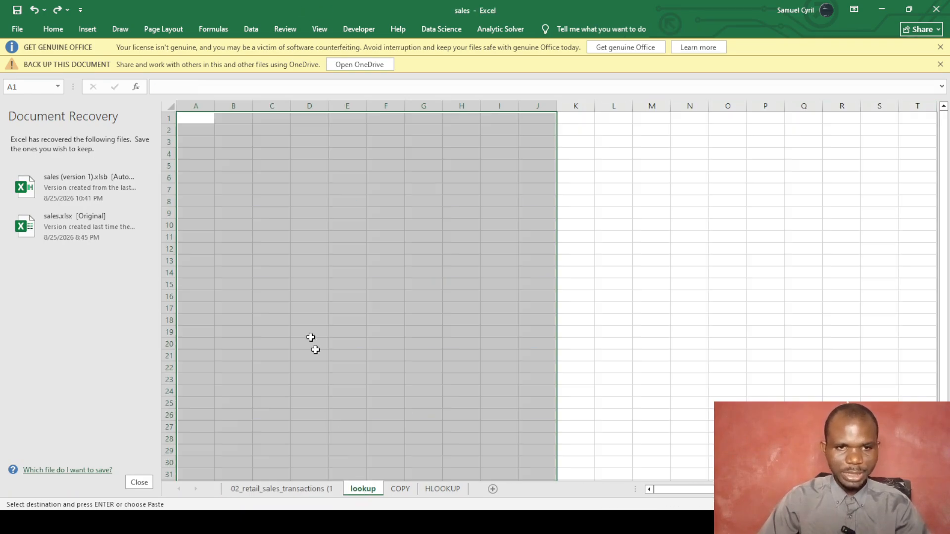
pyautogui.click(203, 119)
pyautogui.hotkey('ctrl', 'v')
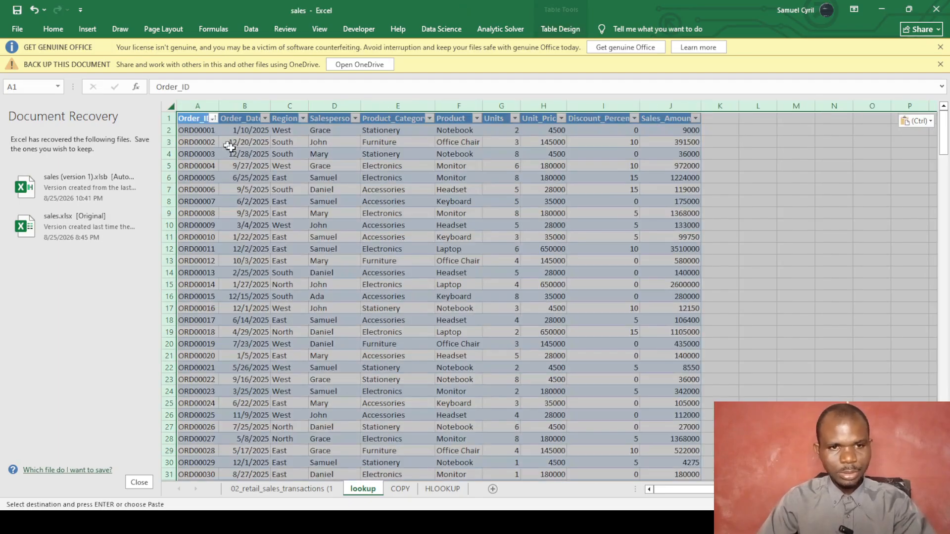
pyautogui.click(286, 176)
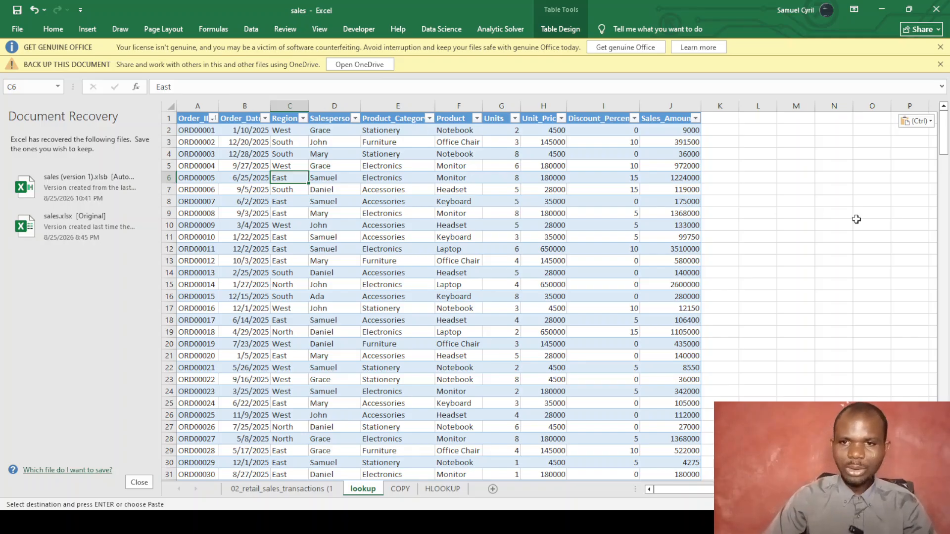
# Clear the contents of B2:J251, keeping only the Order_ID values.
pyautogui.moveTo(247, 130); pyautogui.dragTo(685, 506)
pyautogui.rightClick(622, 369)
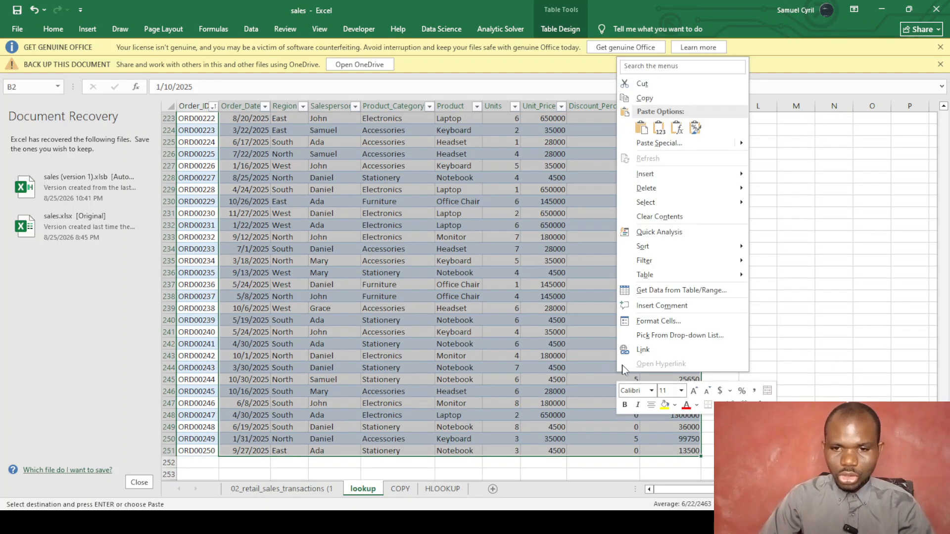
pyautogui.click(652, 219)
pyautogui.scroll(20, 526, 235)
pyautogui.click(471, 238)
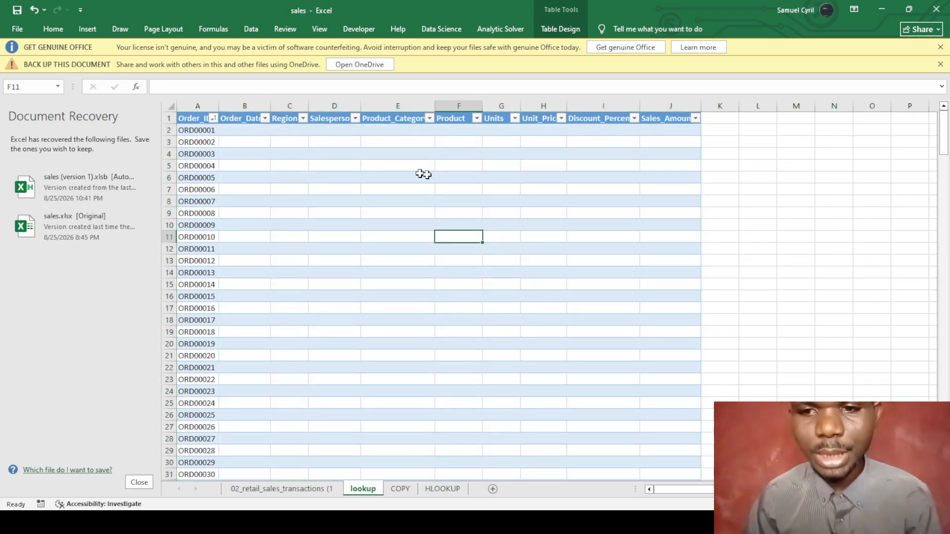
# Start a LOOKUP in Order_Date cell B2 using the row's Order_ID as the lookup value.
pyautogui.click(249, 133)
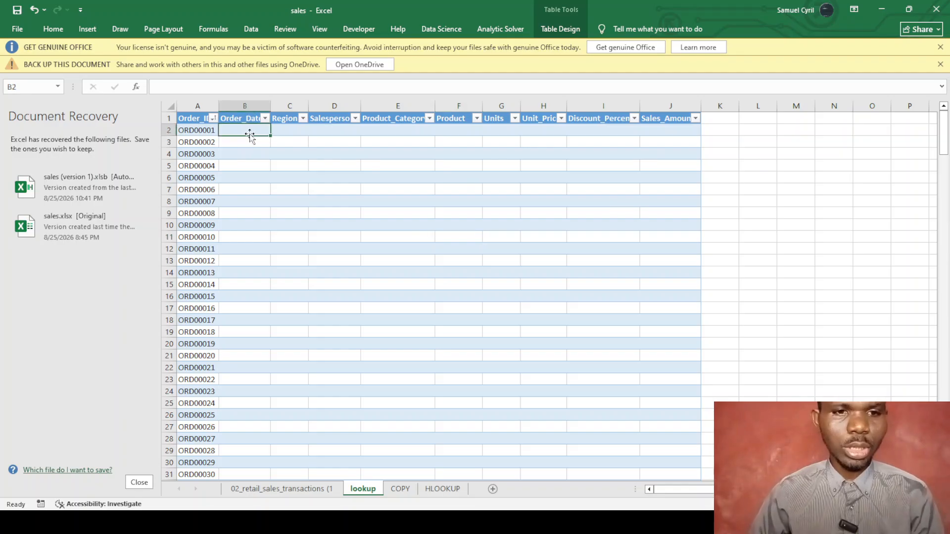
pyautogui.write('=loo')
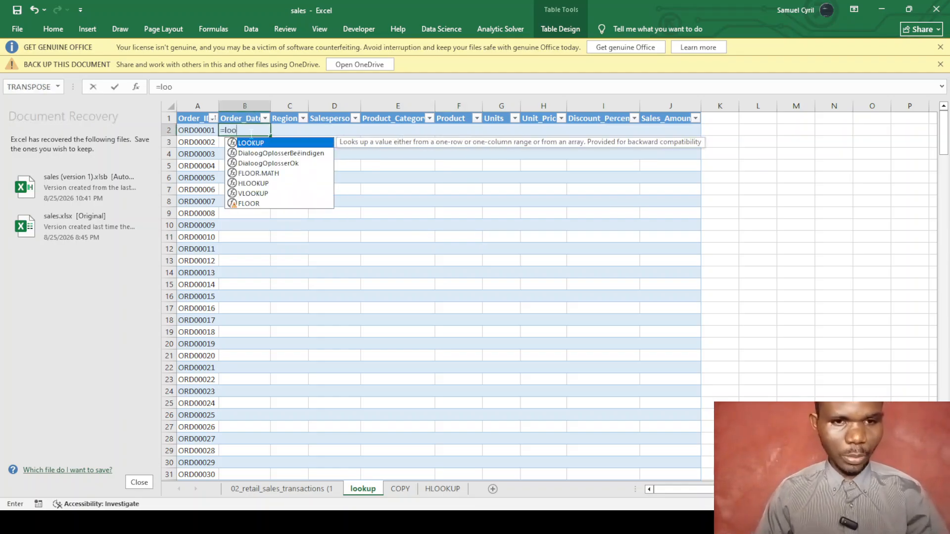
pyautogui.press('Tab')
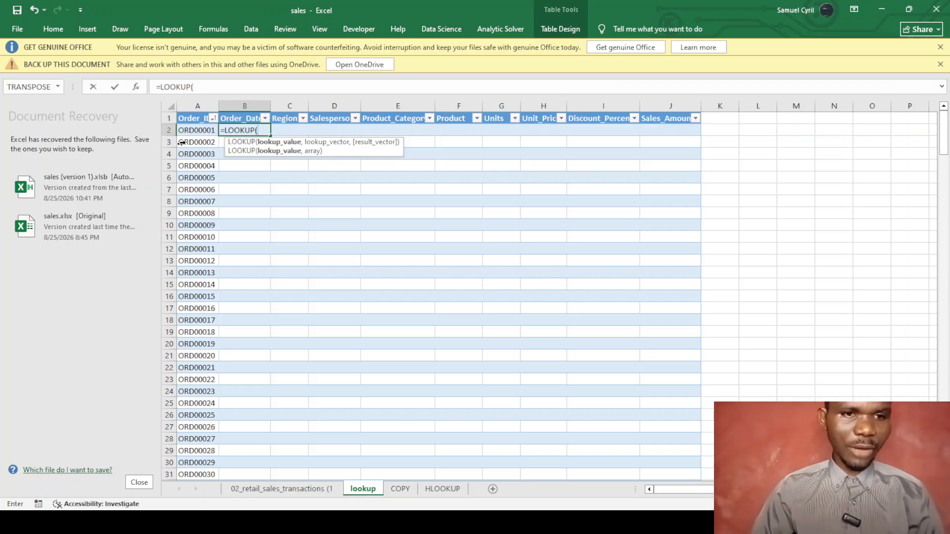
pyautogui.click(200, 131)
pyautogui.write(',')
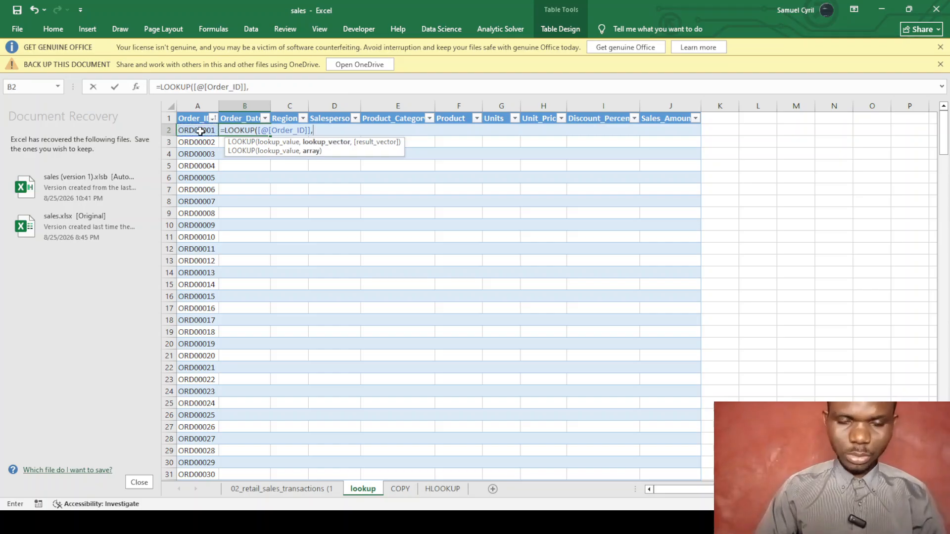
# Finish it with Table1's Order_ID and Order_Date columns to fill dates, then begin a Region LOOKUP.
pyautogui.click(304, 489)
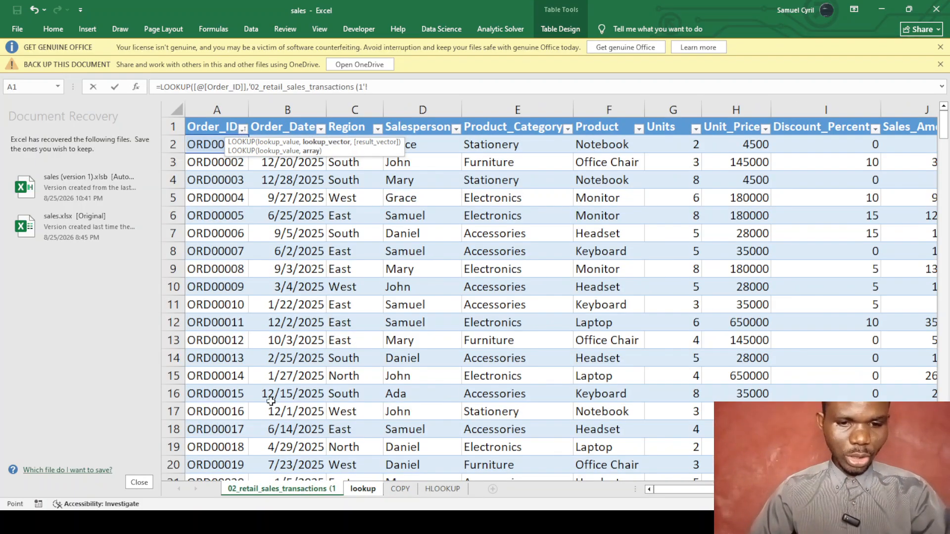
pyautogui.click(217, 127)
pyautogui.click(213, 145)
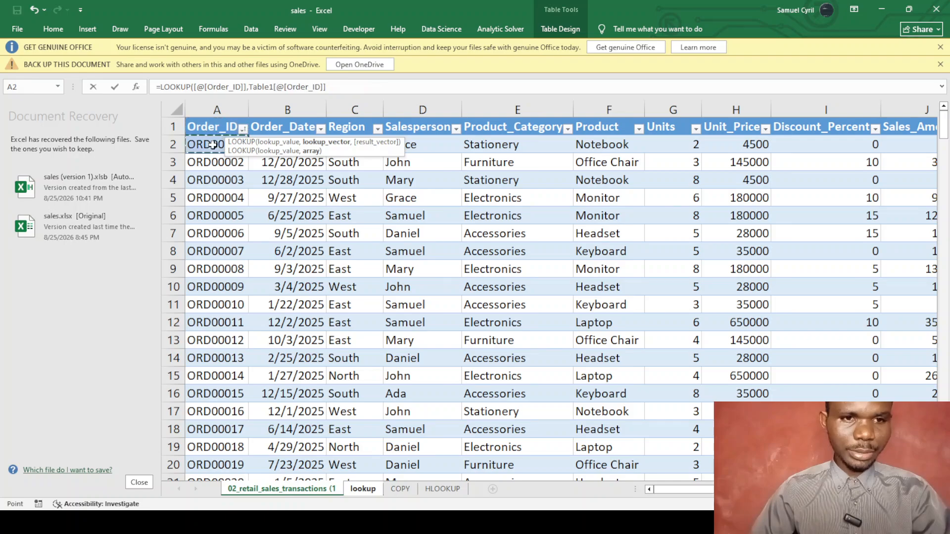
pyautogui.click(325, 87)
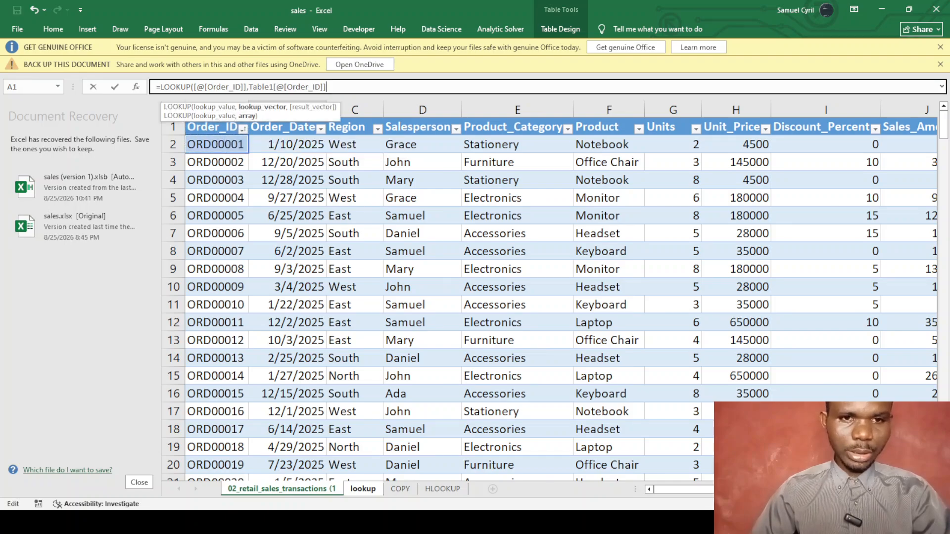
pyautogui.write(',')
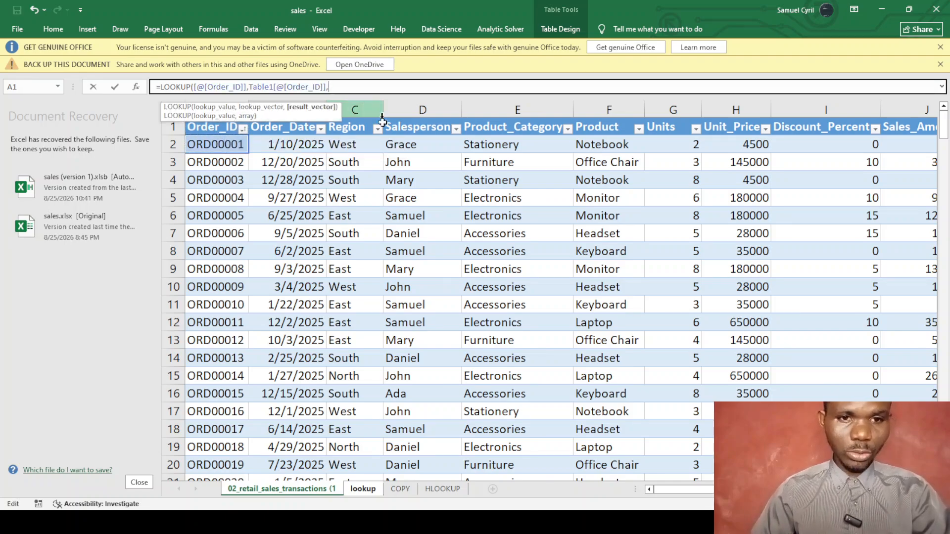
pyautogui.click(300, 142)
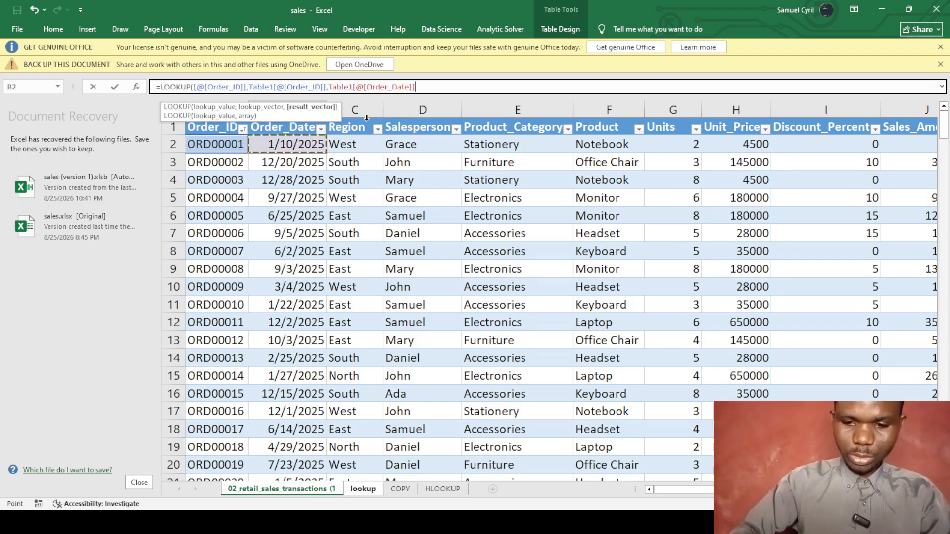
pyautogui.write(')')
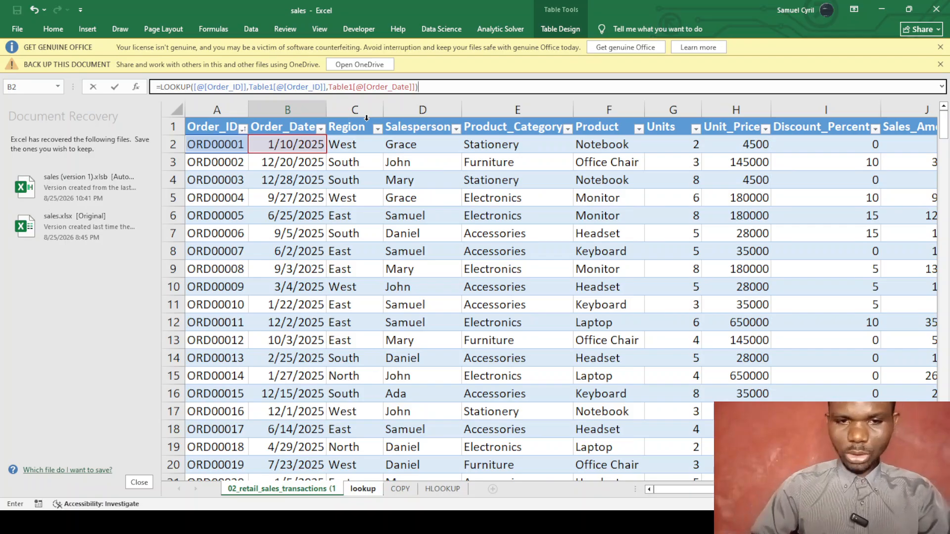
pyautogui.press('Return')
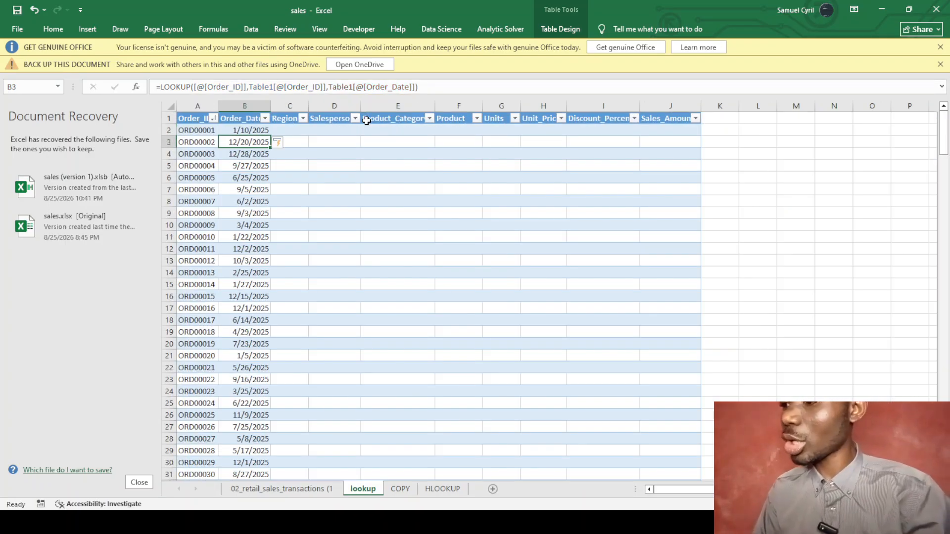
pyautogui.click(289, 130)
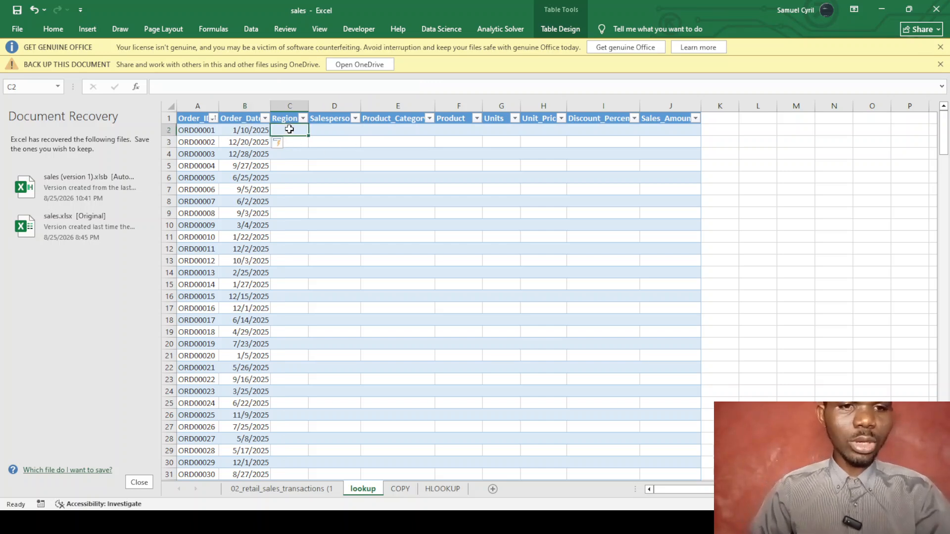
pyautogui.write('=')
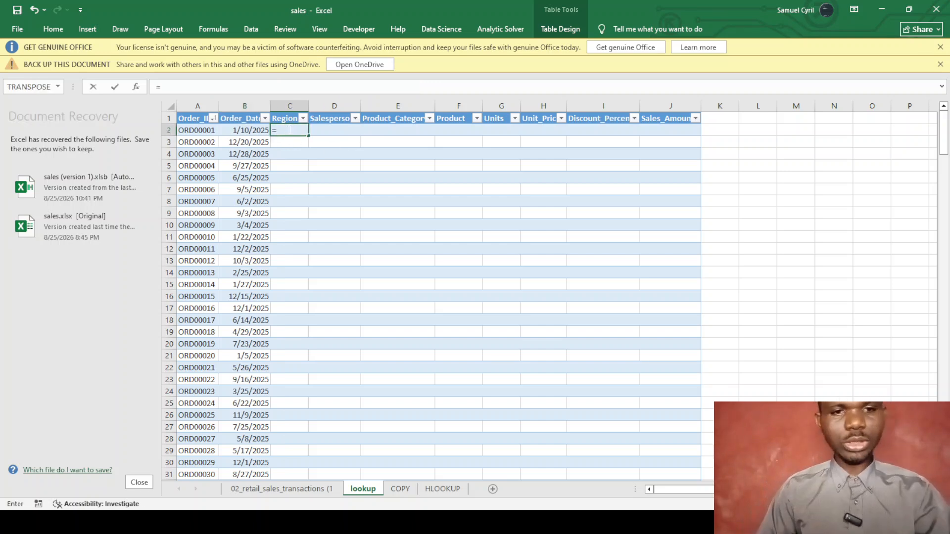
pyautogui.write('loo')
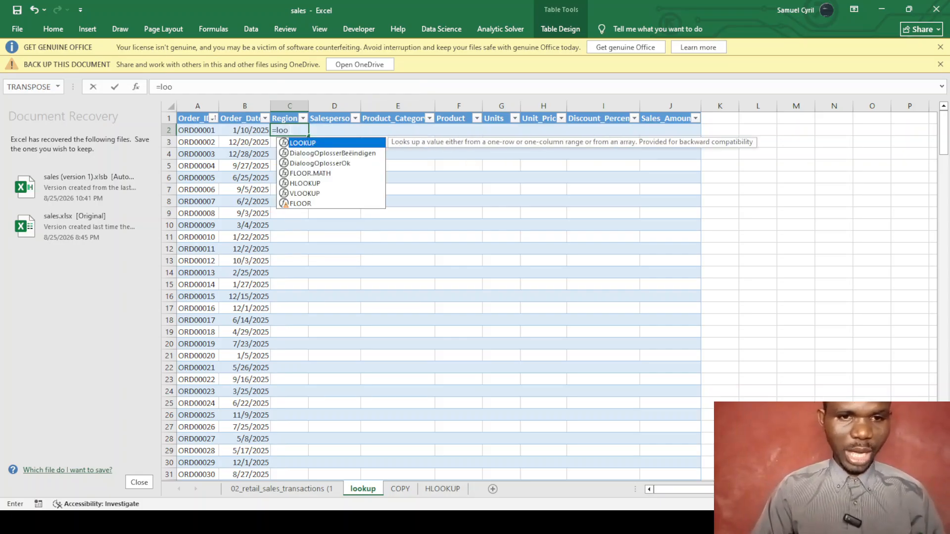
# Begin the C2 LOOKUP with this row's Order_ID and Table1's Order_ID column as arguments.
pyautogui.press('Tab')
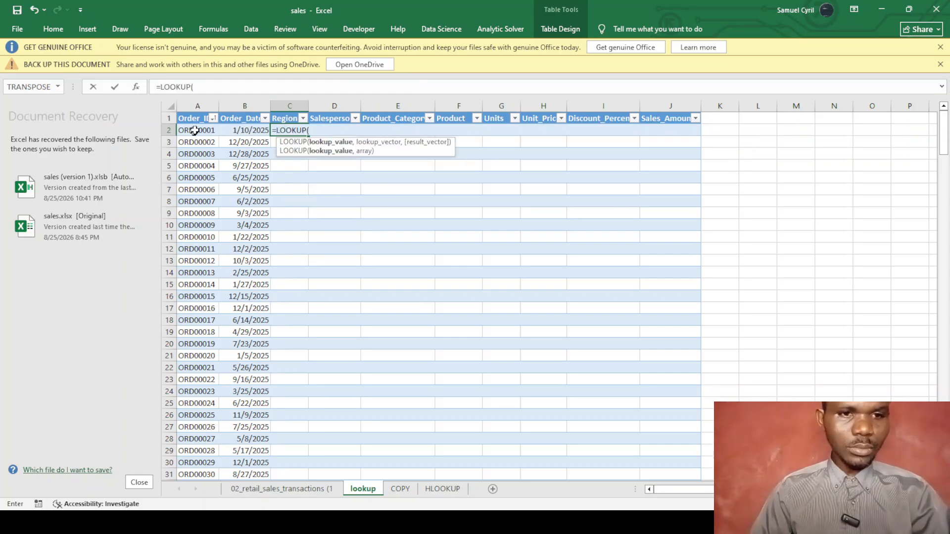
pyautogui.click(197, 130)
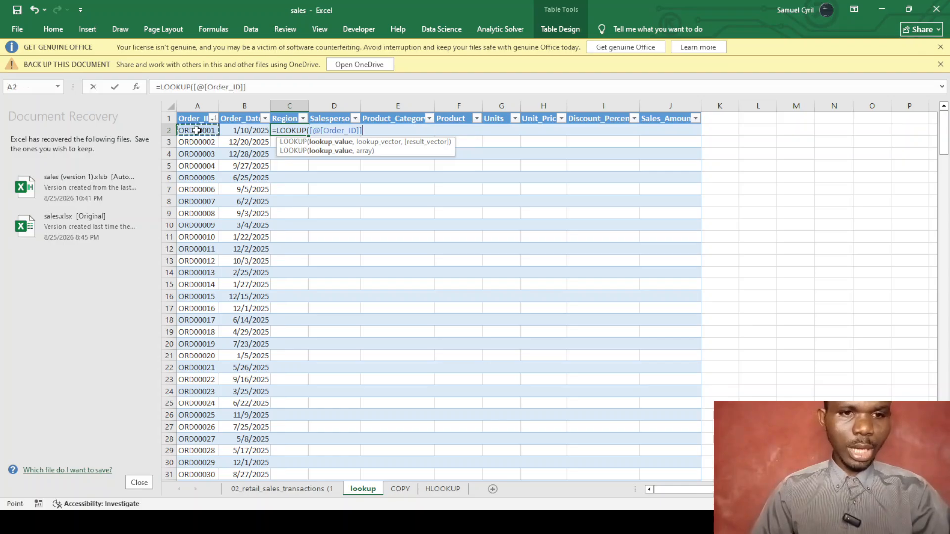
pyautogui.write(',')
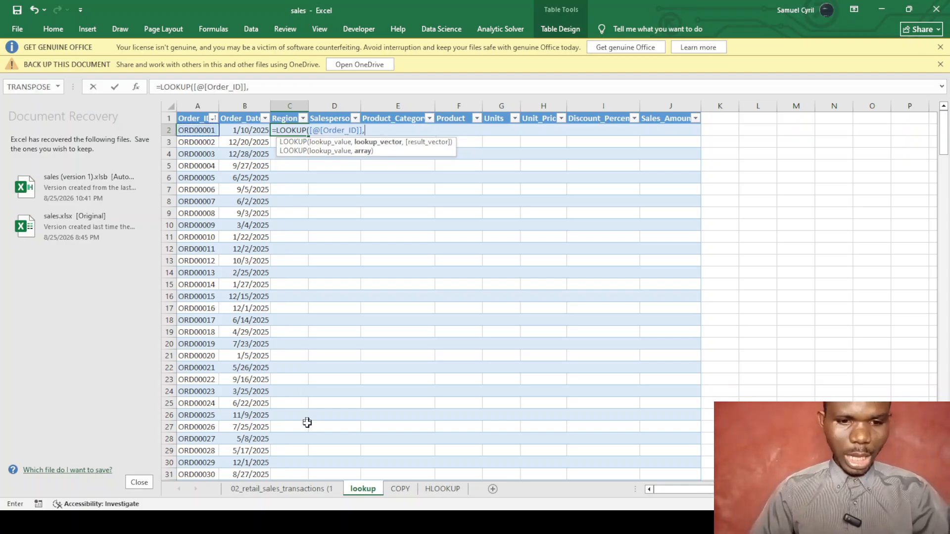
pyautogui.click(287, 488)
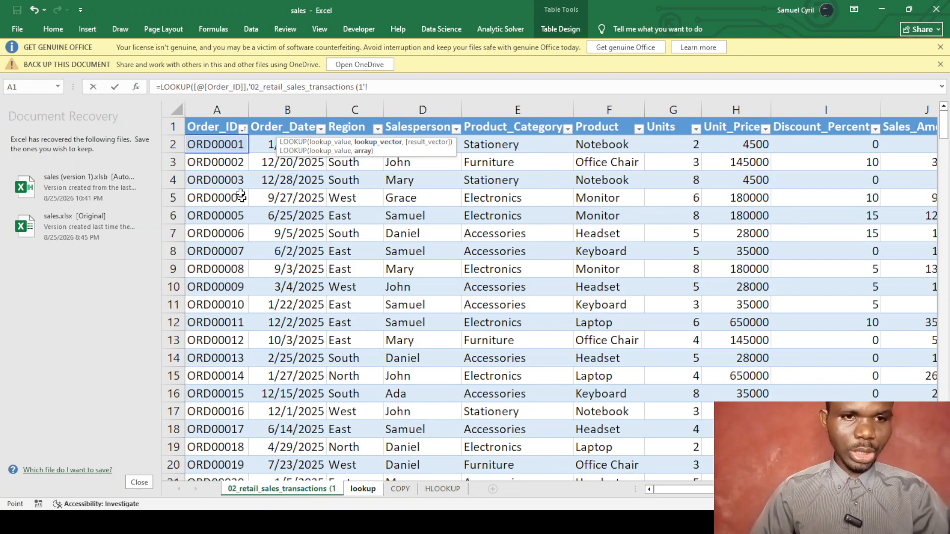
pyautogui.click(216, 144)
pyautogui.write(',')
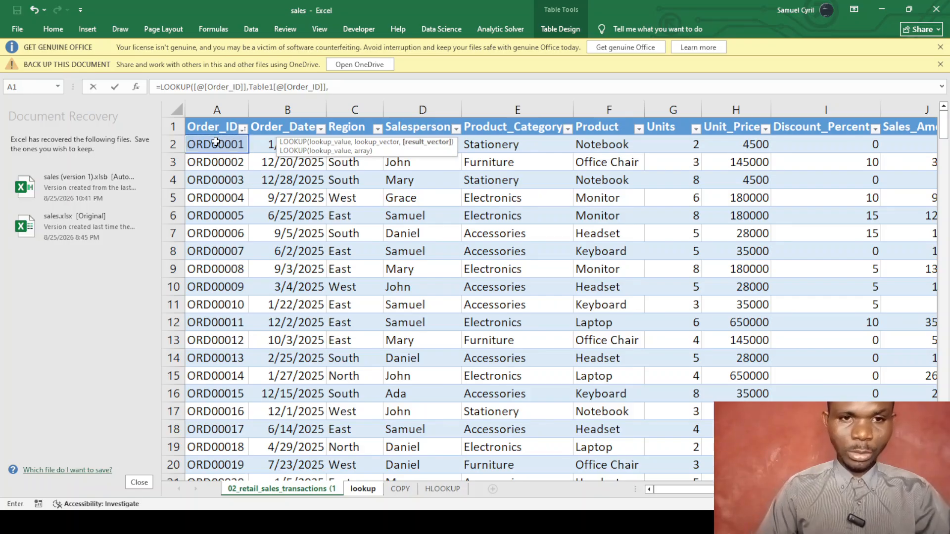
# Add Table1[Region] as the result vector and commit the LOOKUP formula.
pyautogui.click(354, 122)
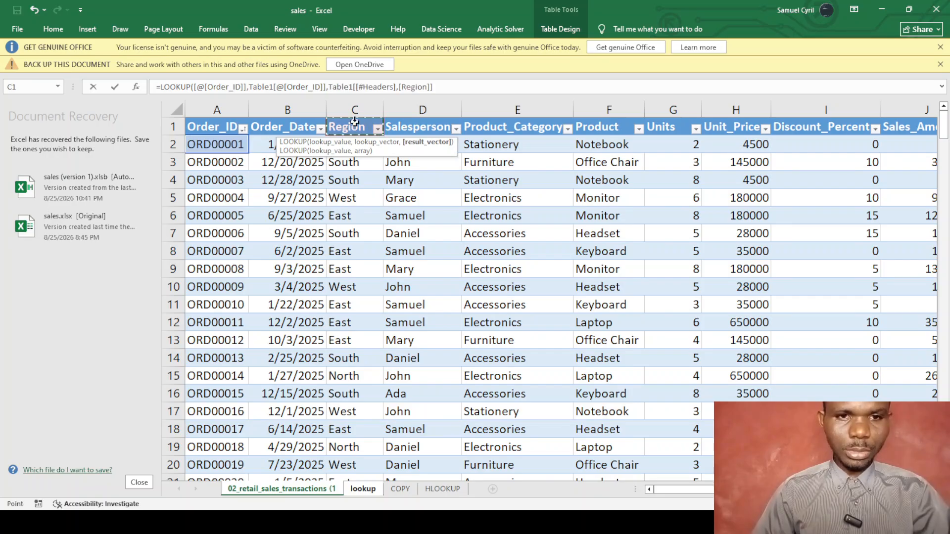
pyautogui.click(396, 87)
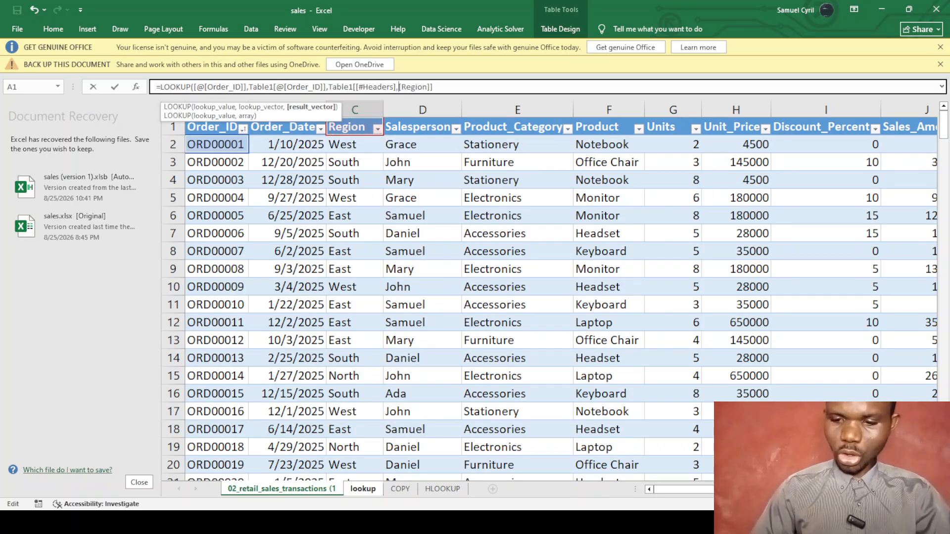
pyautogui.press('BackSpace')
pyautogui.press('BackSpace')
pyautogui.press('BackSpace')
pyautogui.press('BackSpace')
pyautogui.press('BackSpace')
pyautogui.press('BackSpace')
pyautogui.press('BackSpace')
pyautogui.press('BackSpace')
pyautogui.press('BackSpace')
pyautogui.press('BackSpace')
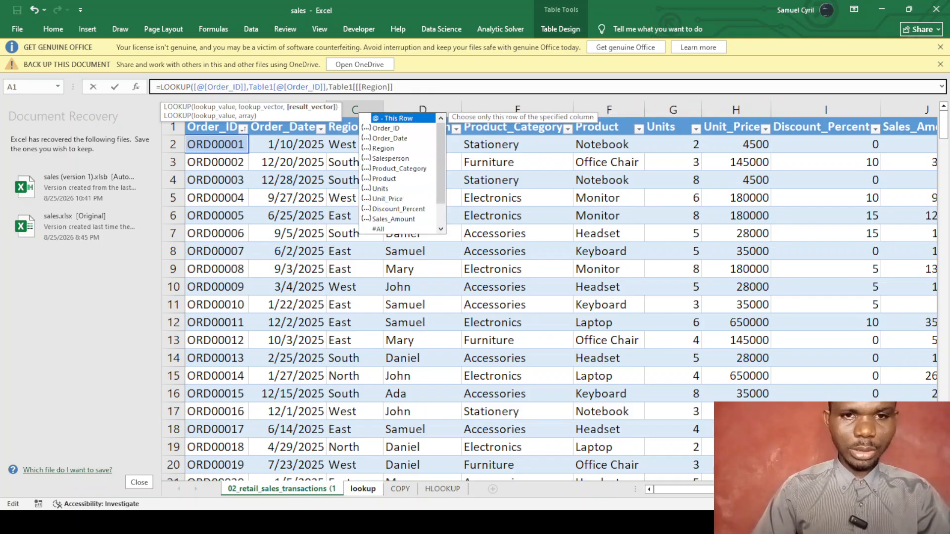
pyautogui.press('BackSpace')
pyautogui.click(391, 87)
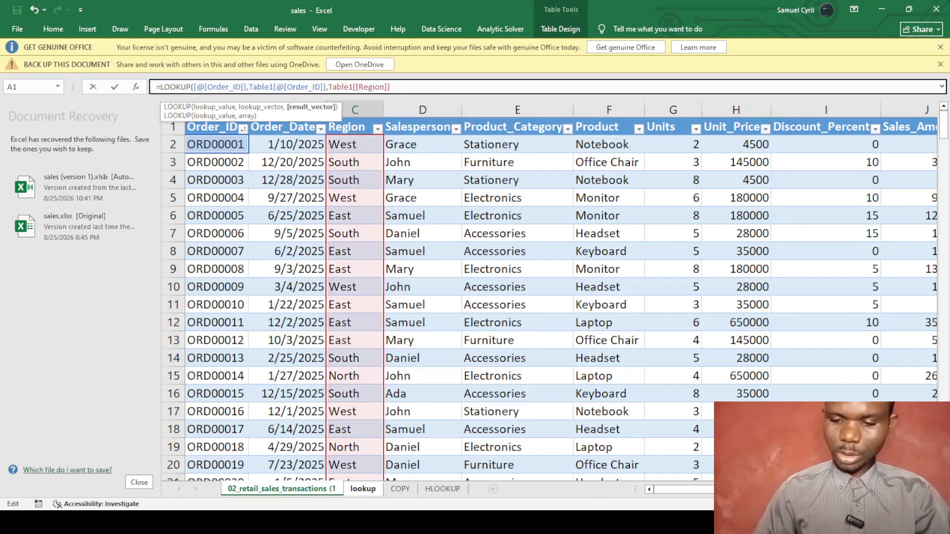
pyautogui.write(')')
pyautogui.press('Return')
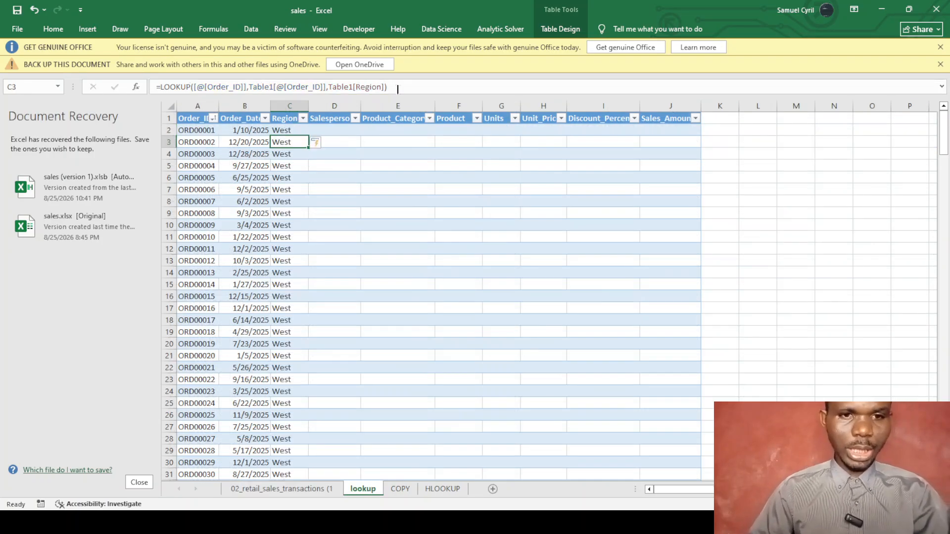
pyautogui.click(348, 131)
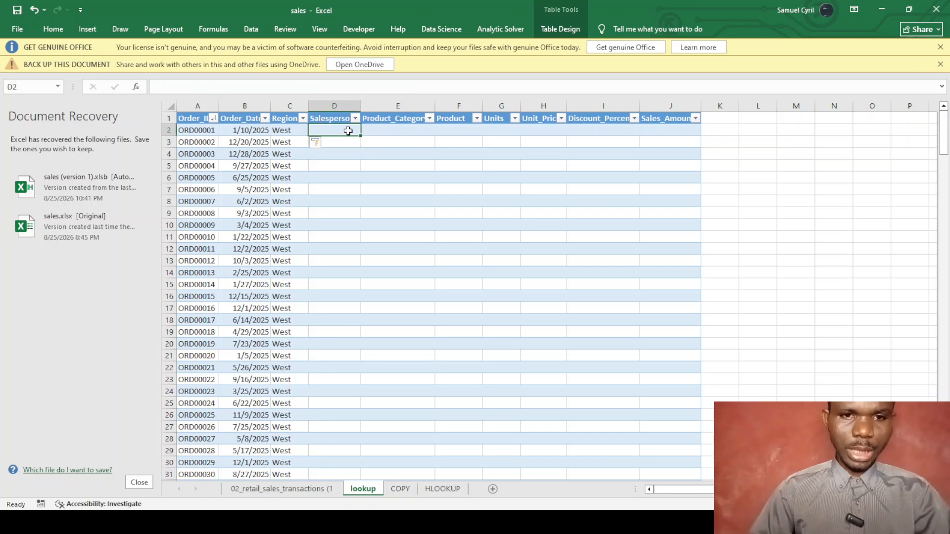
pyautogui.write('=lo')
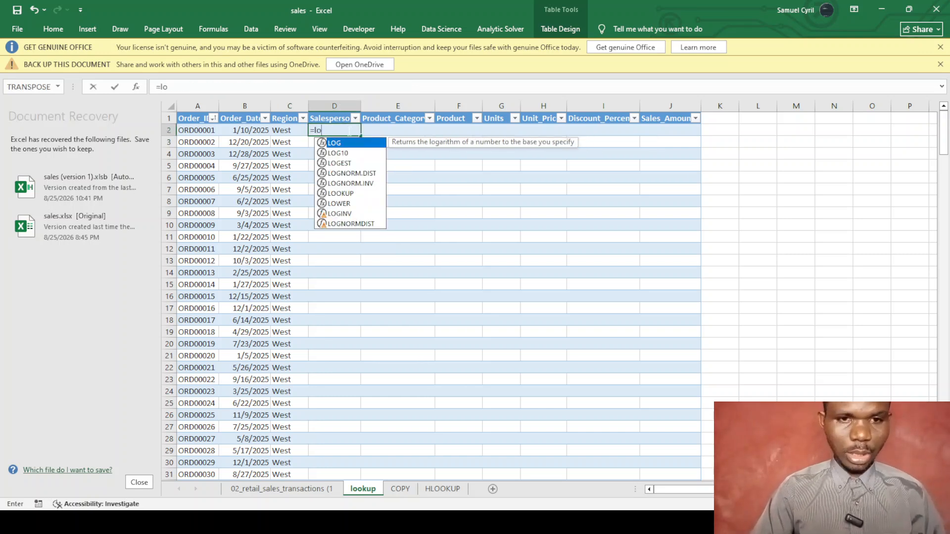
pyautogui.write('o')
pyautogui.press('Tab')
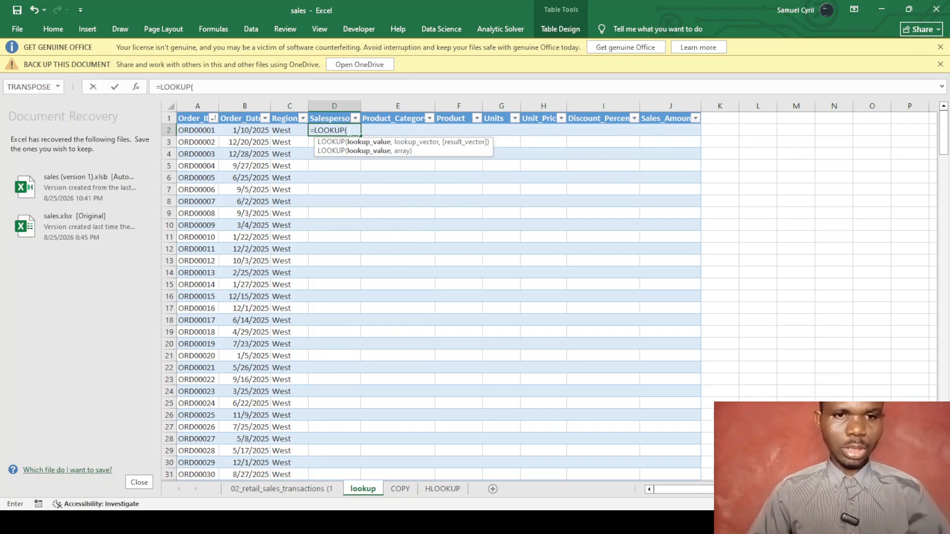
pyautogui.click(197, 130)
pyautogui.write(',')
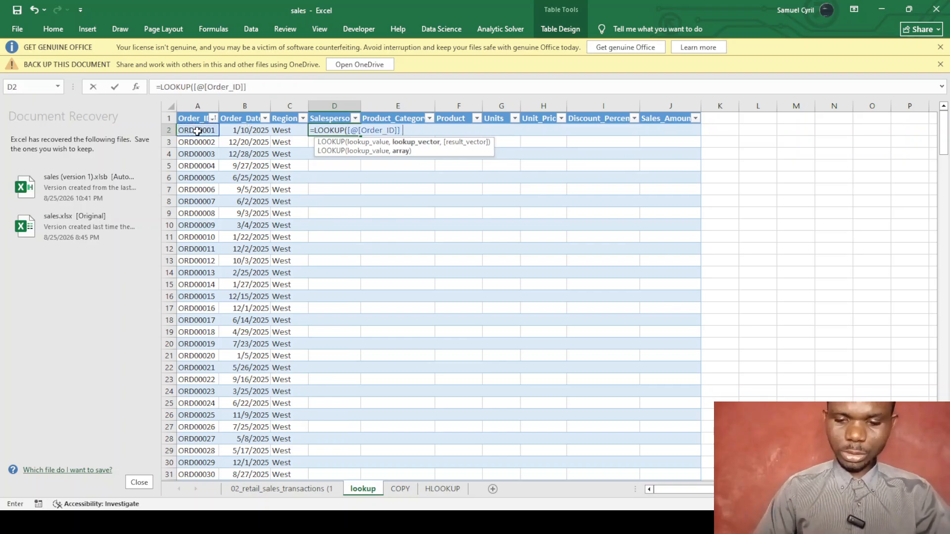
pyautogui.click(281, 489)
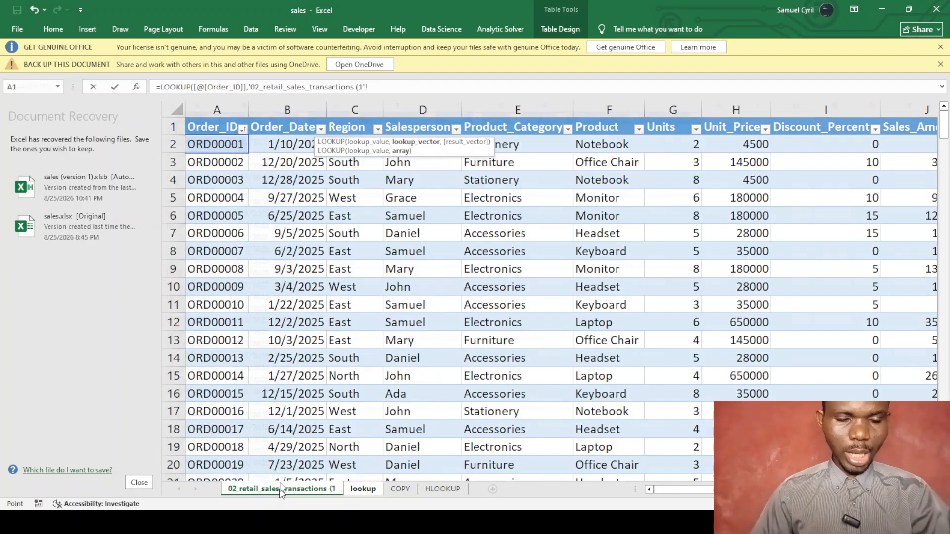
pyautogui.click(220, 145)
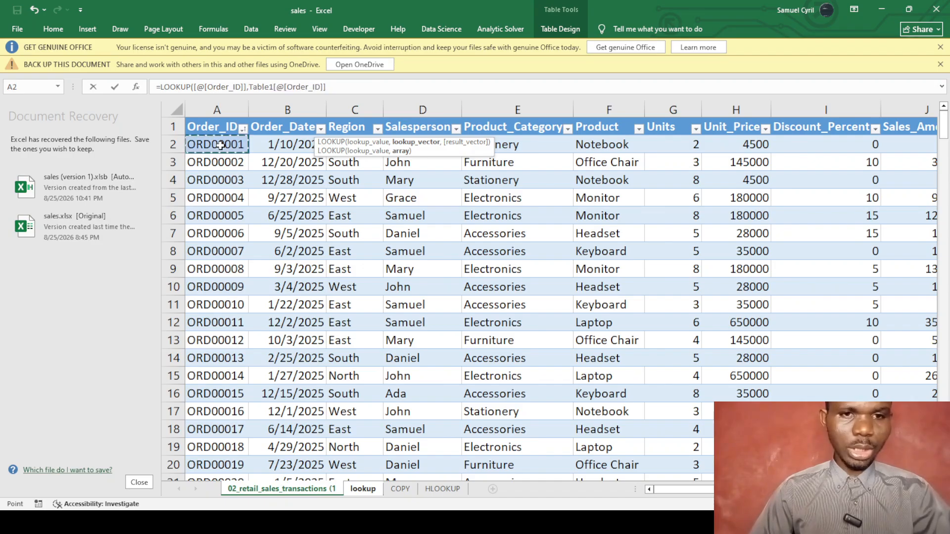
pyautogui.write(',')
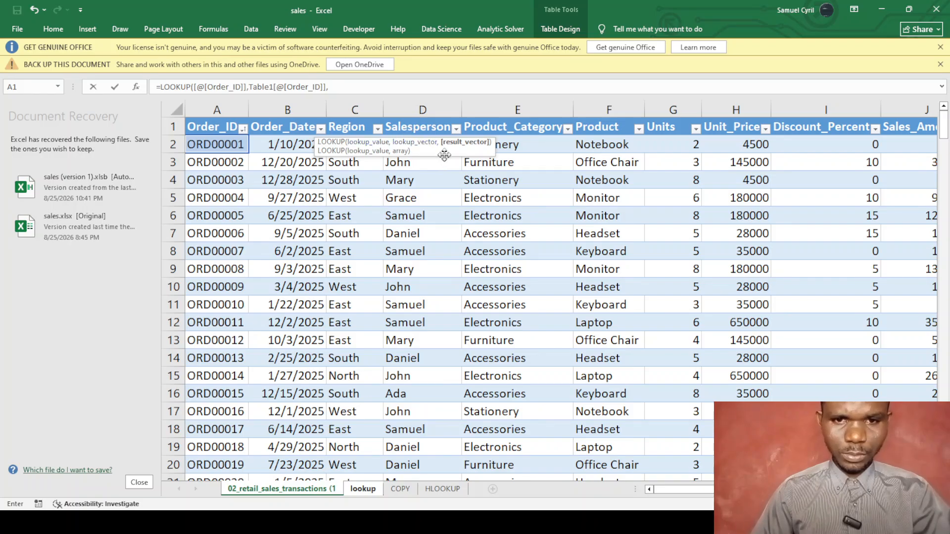
pyautogui.moveTo(445, 154); pyautogui.dragTo(521, 276)
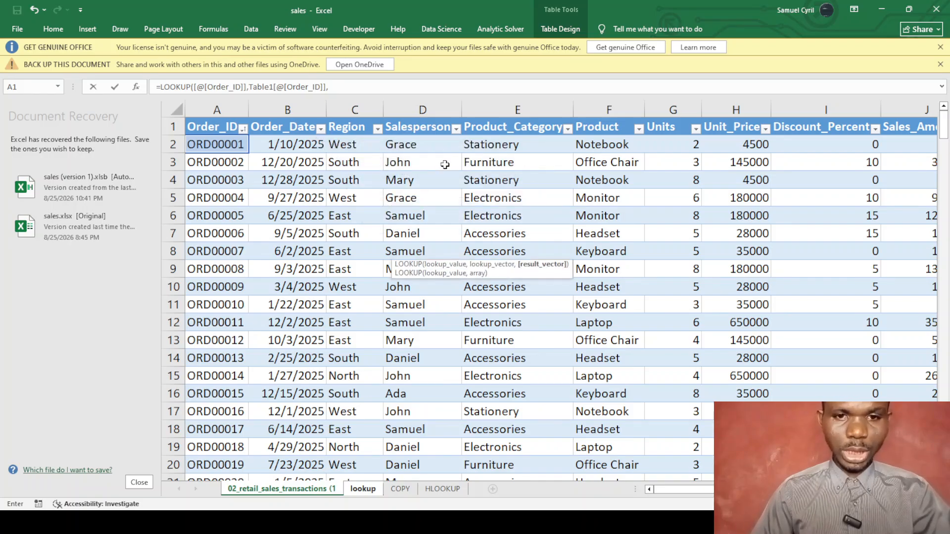
pyautogui.click(423, 142)
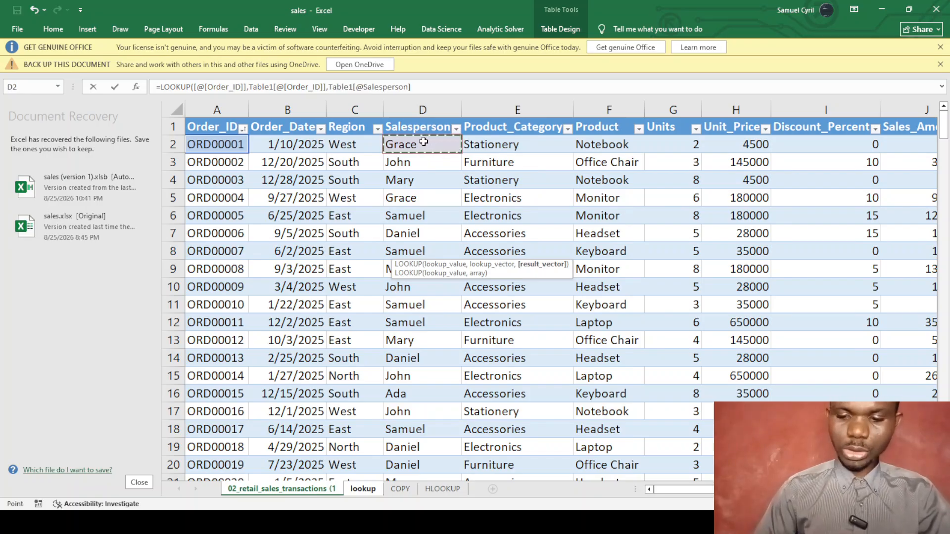
pyautogui.press('Return')
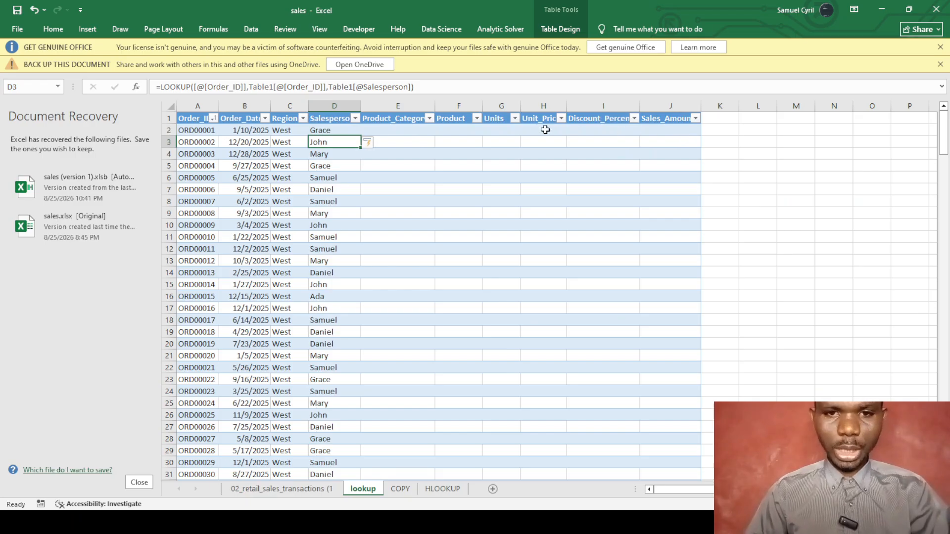
pyautogui.click(503, 132)
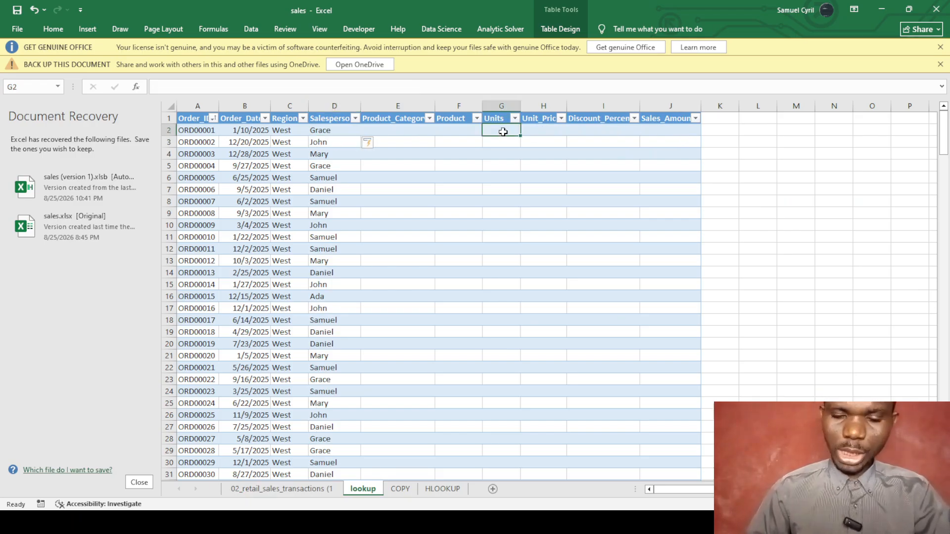
pyautogui.write('=')
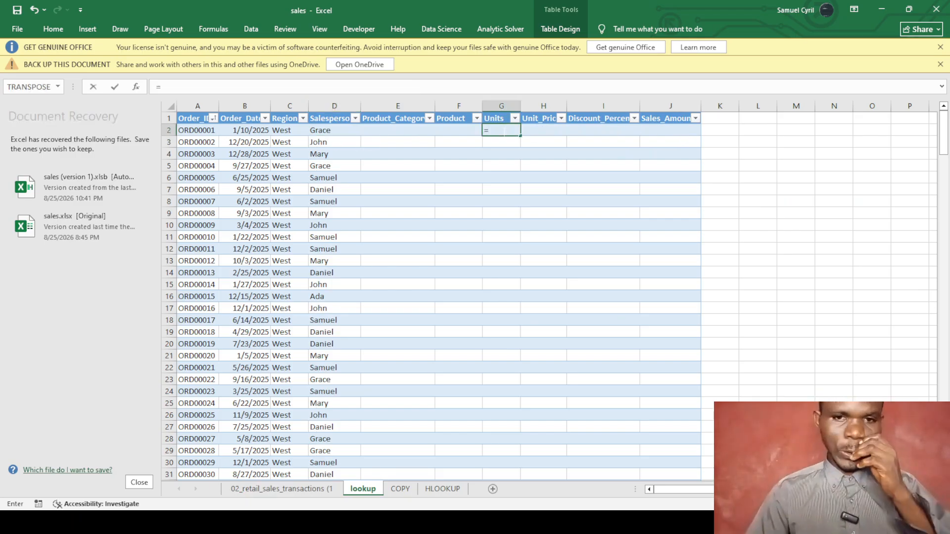
pyautogui.write('lookup')
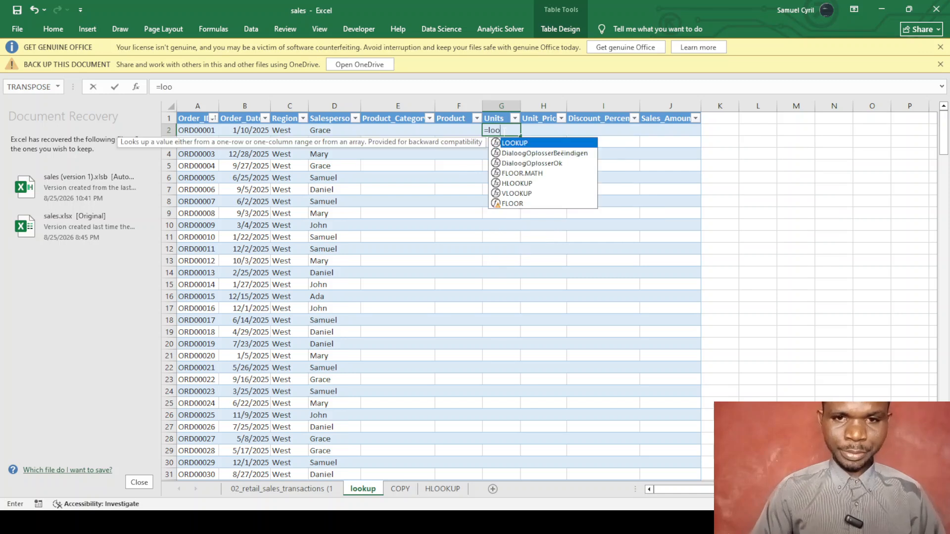
pyautogui.press('Tab')
pyautogui.click(187, 131)
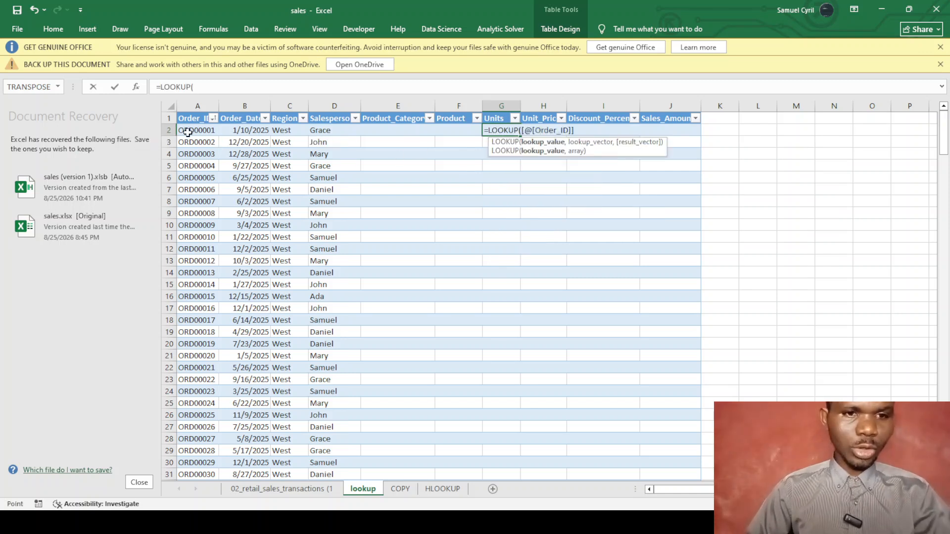
pyautogui.write(',')
pyautogui.click(254, 490)
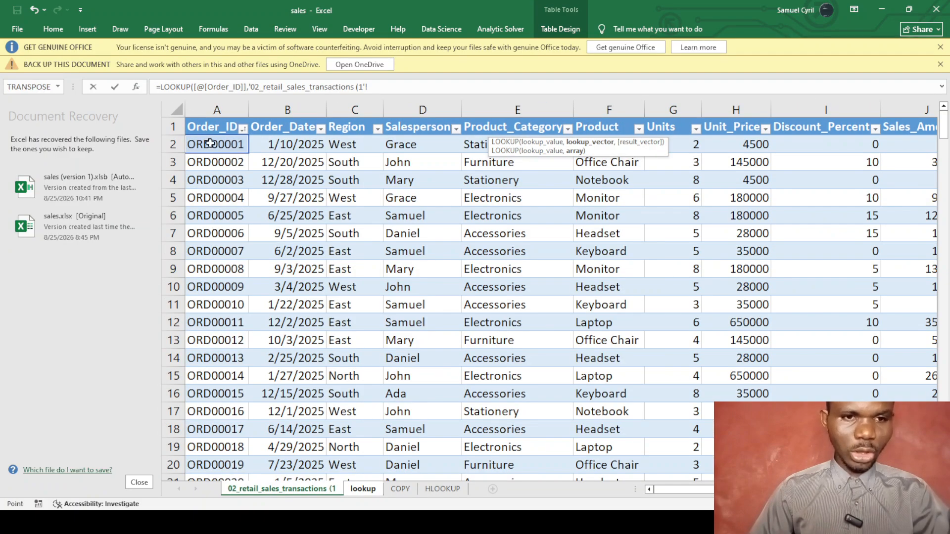
pyautogui.click(213, 145)
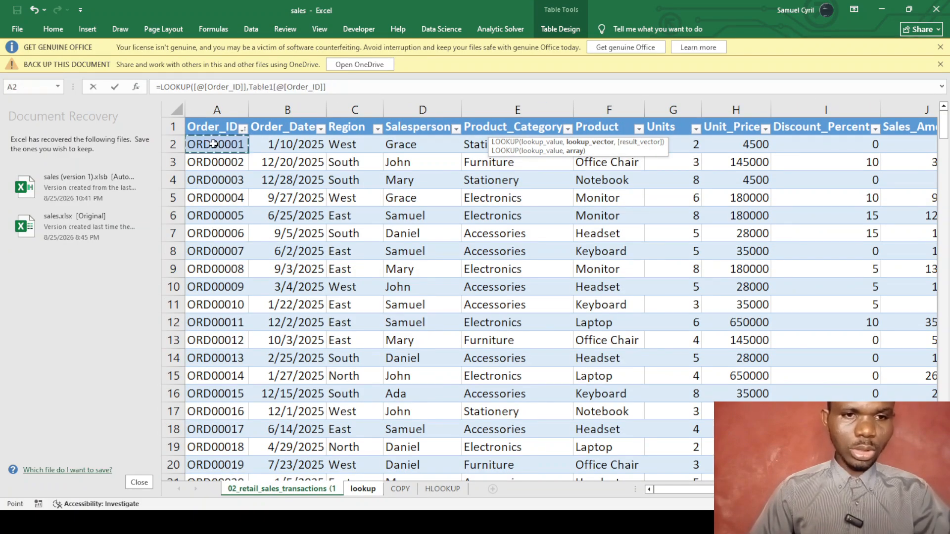
pyautogui.write(',')
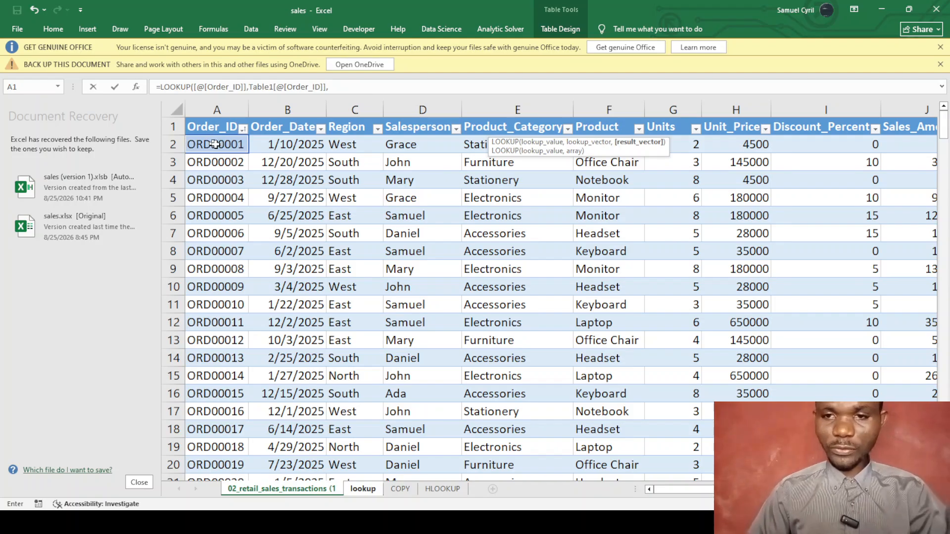
pyautogui.click(682, 141)
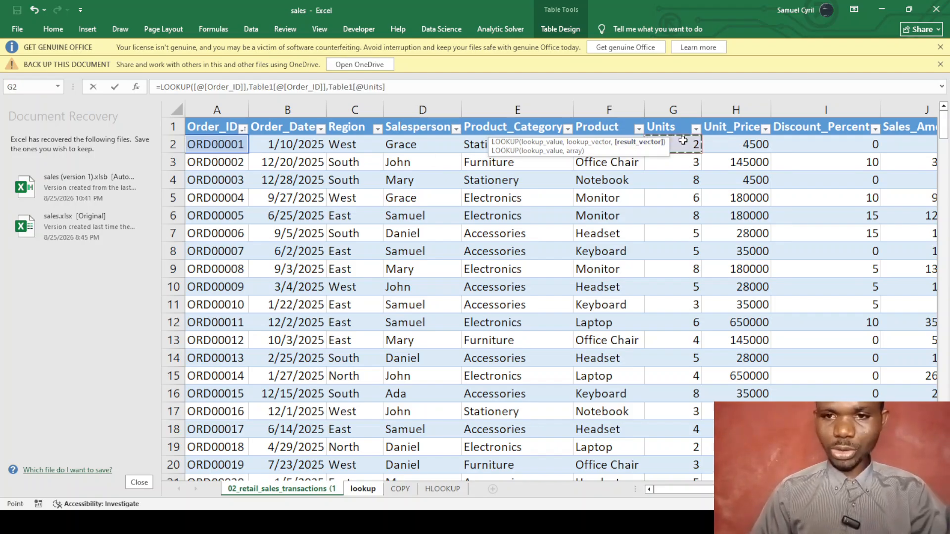
pyautogui.write(')')
pyautogui.press('Return')
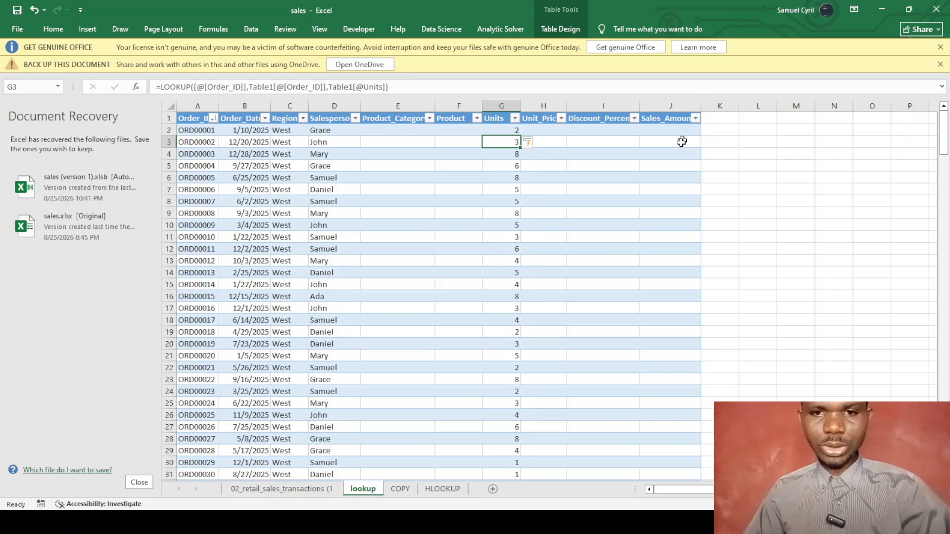
pyautogui.click(589, 216)
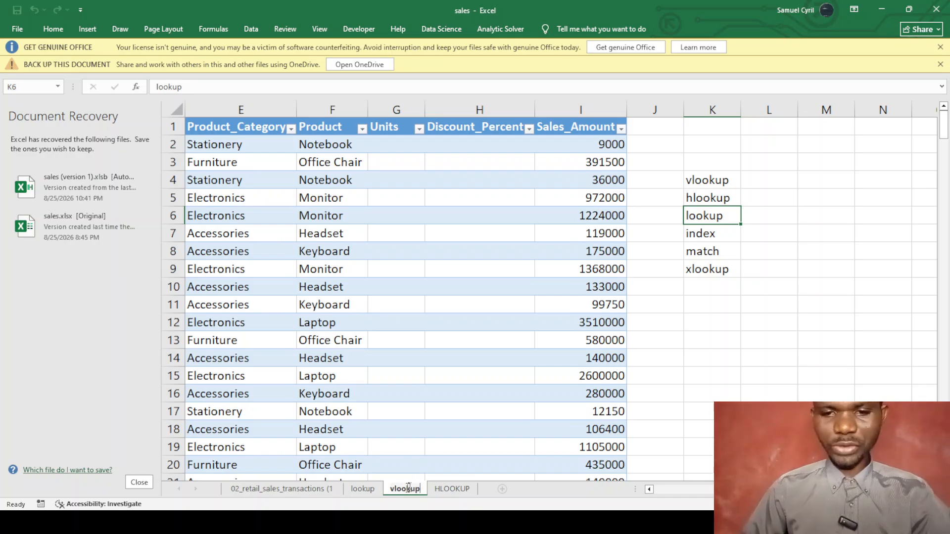
# Finish renaming the sheet to vlookup, return to the workbook, and add a blank Sheet3.
pyautogui.click(695, 374)
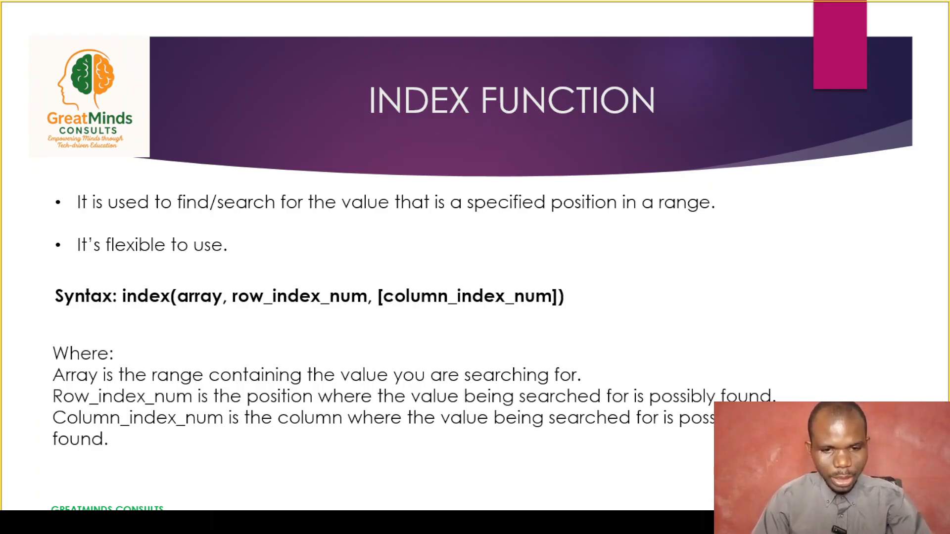
pyautogui.press('super+d')
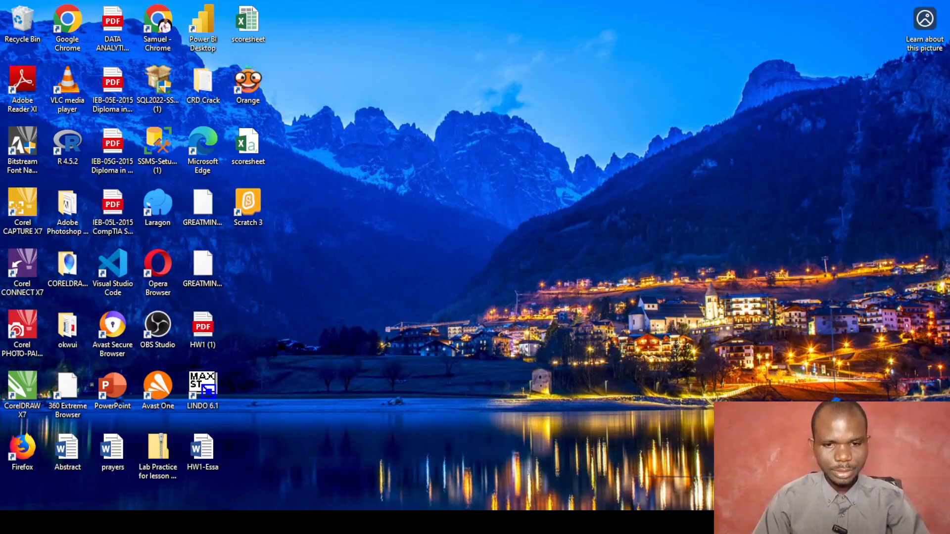
pyautogui.click(390, 522)
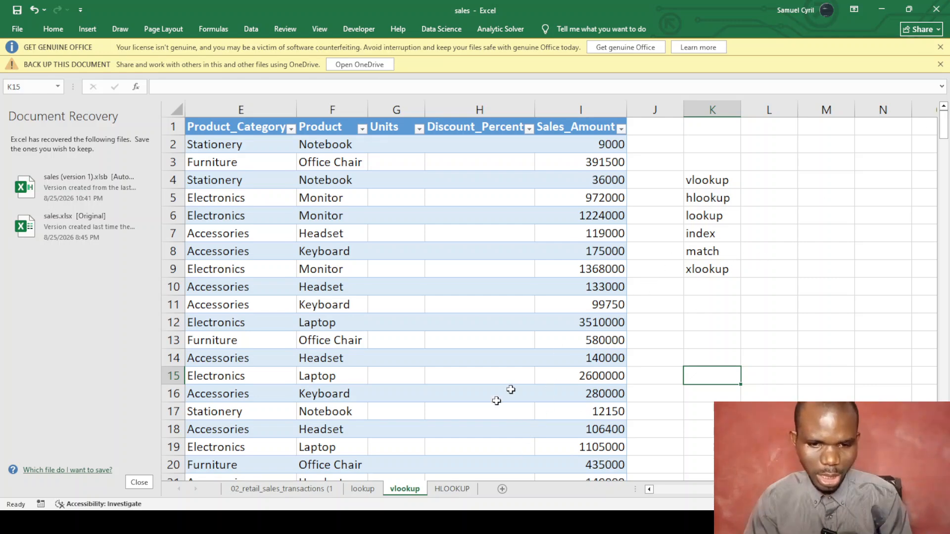
pyautogui.click(502, 489)
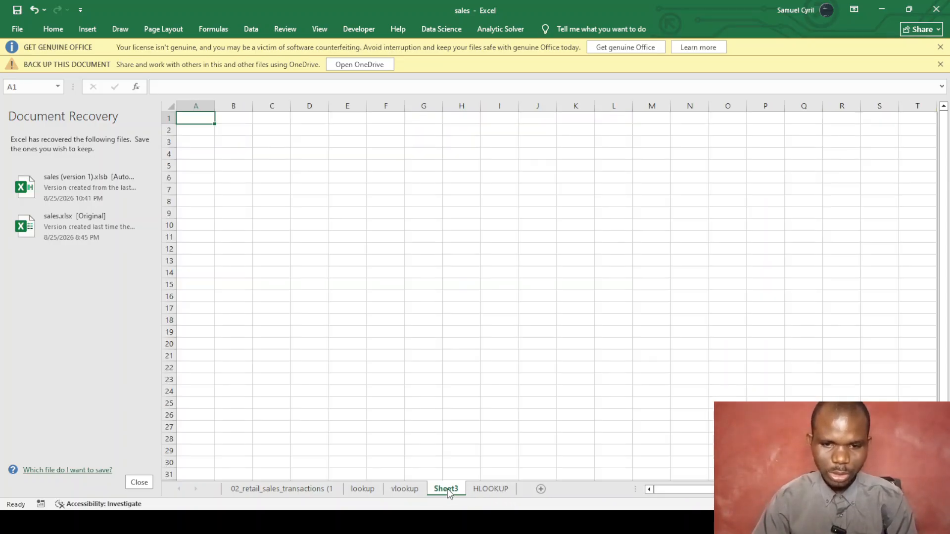
# Give cell M1 of the lookup sheet the heading Positions.
pyautogui.click(365, 490)
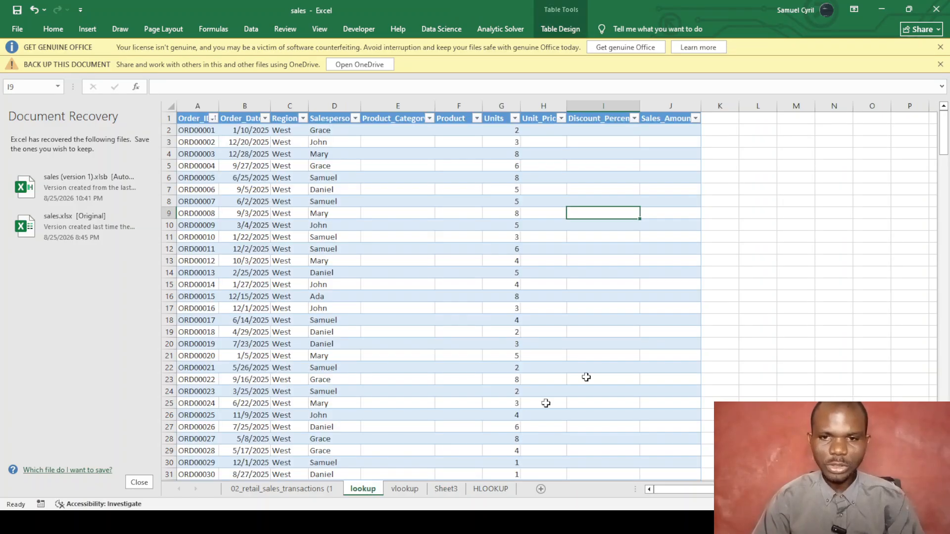
pyautogui.click(806, 177)
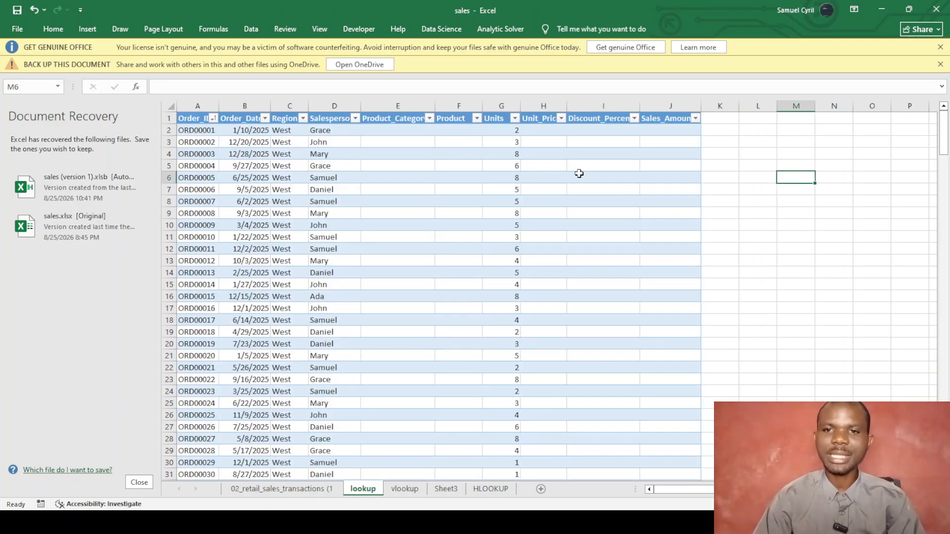
pyautogui.click(799, 121)
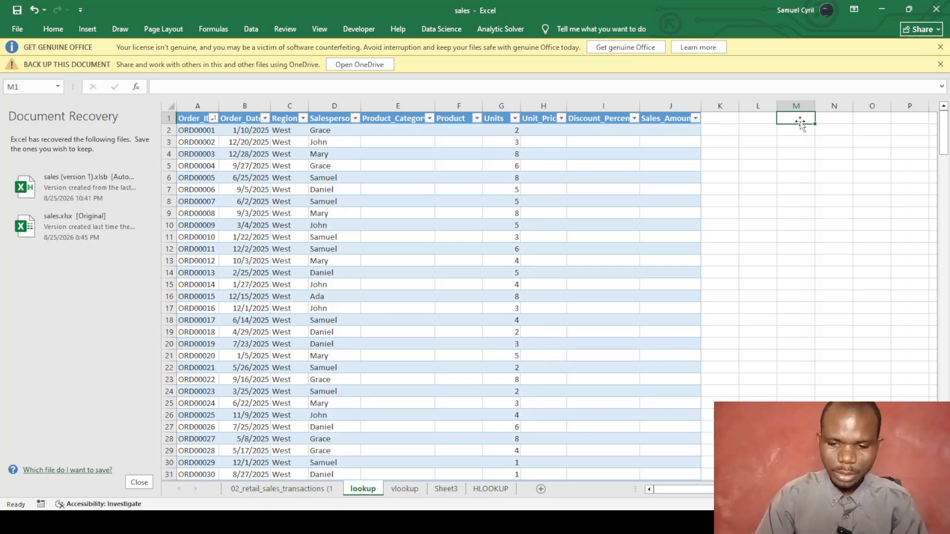
pyautogui.write('Positions')
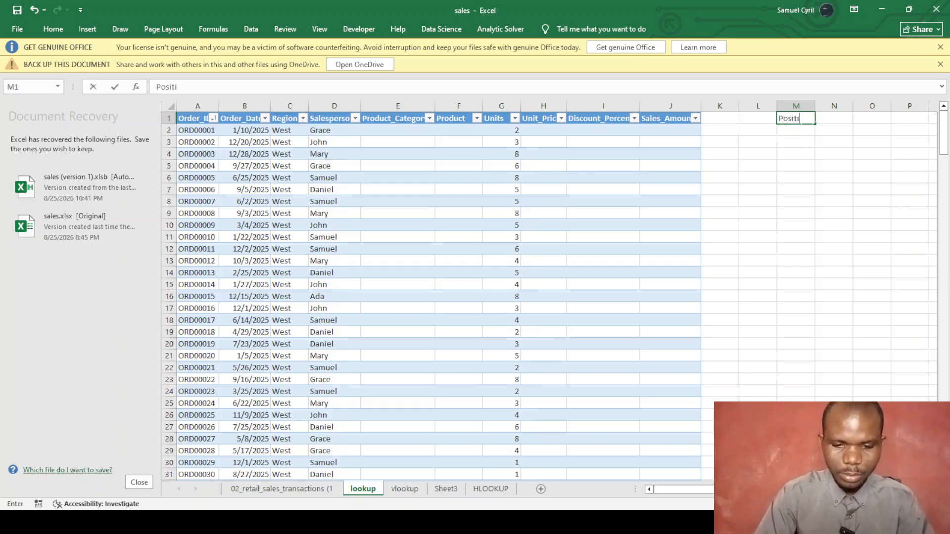
pyautogui.click(790, 128)
# Try =INDEX(Table15[@[Order_ID]],3) in M2, then clear the #REF! result.
pyautogui.write('=')
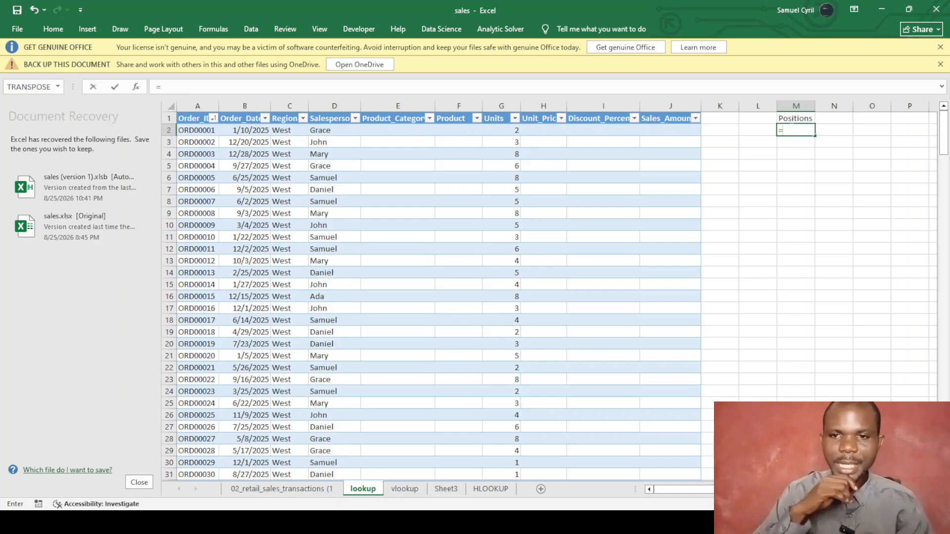
pyautogui.write('inde')
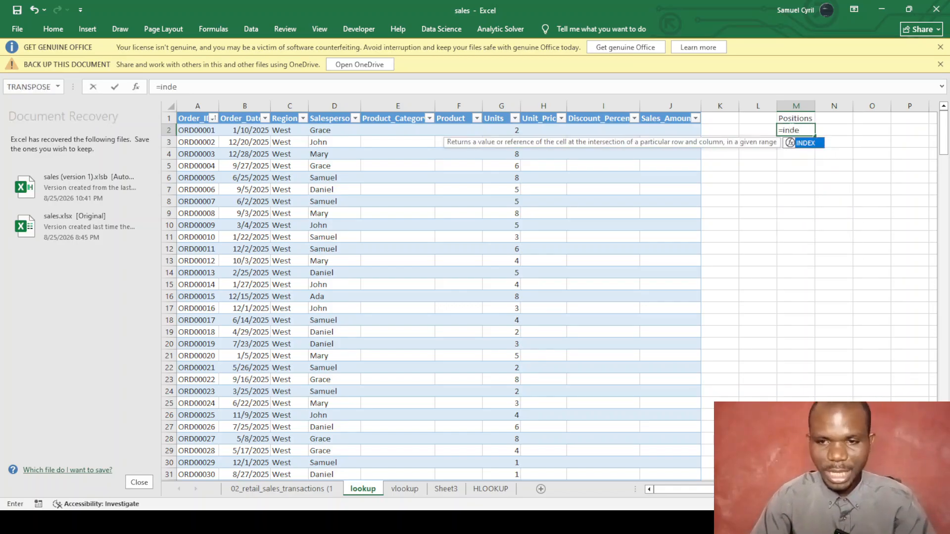
pyautogui.press('Tab')
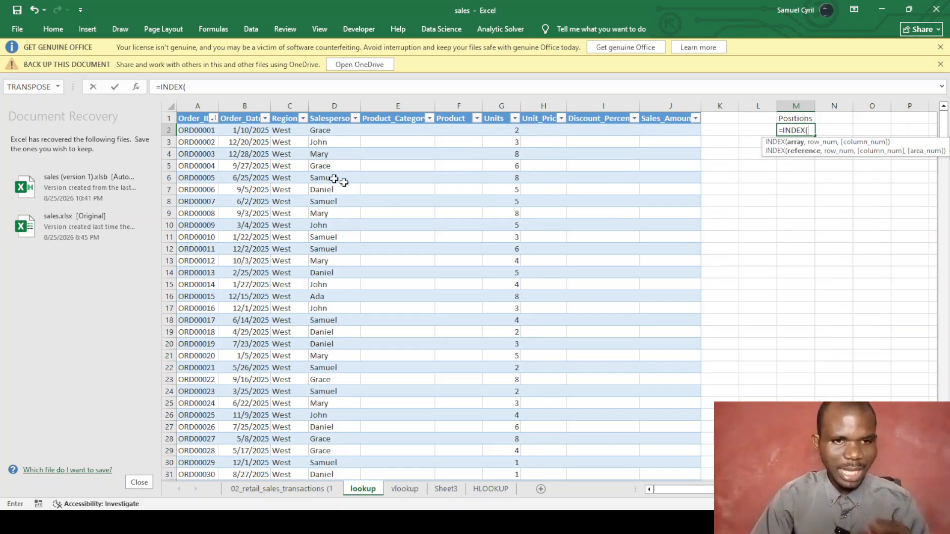
pyautogui.click(195, 119)
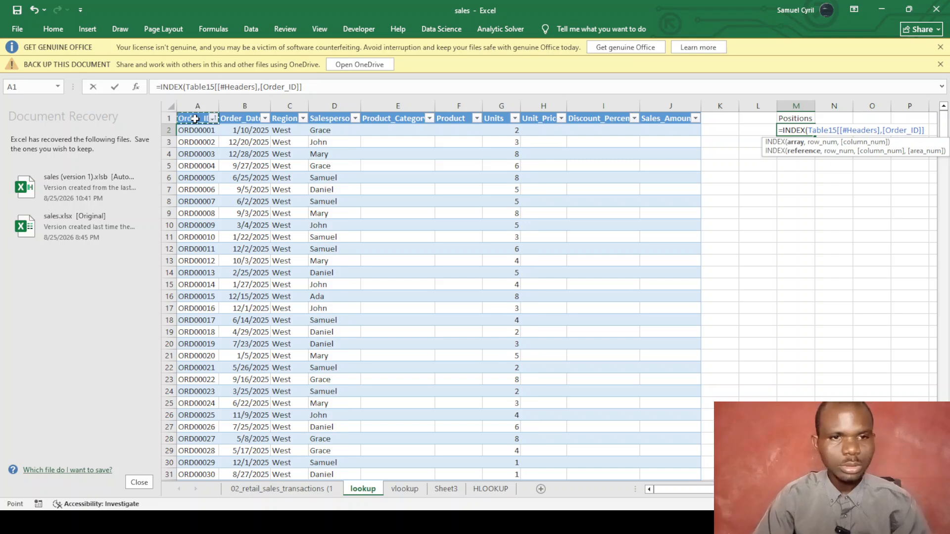
pyautogui.click(194, 130)
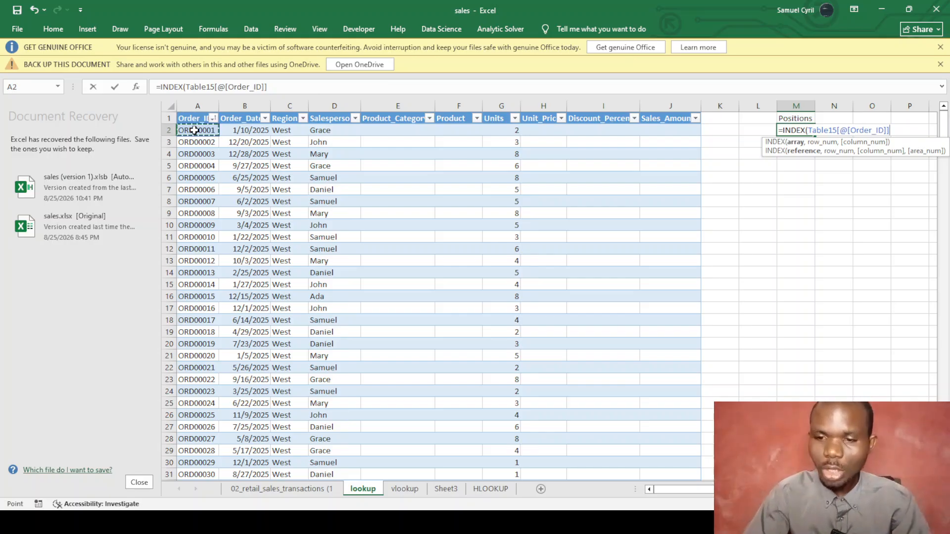
pyautogui.write(',3')
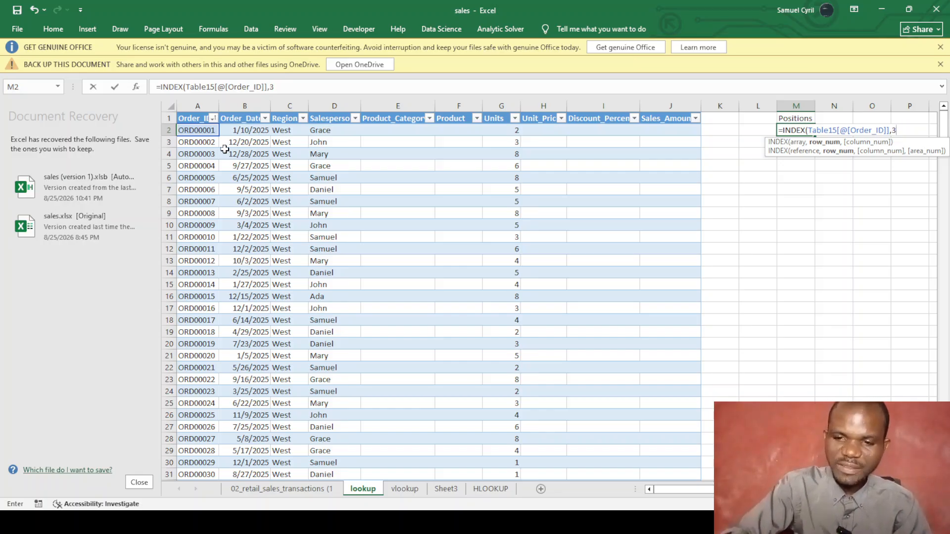
pyautogui.write(')')
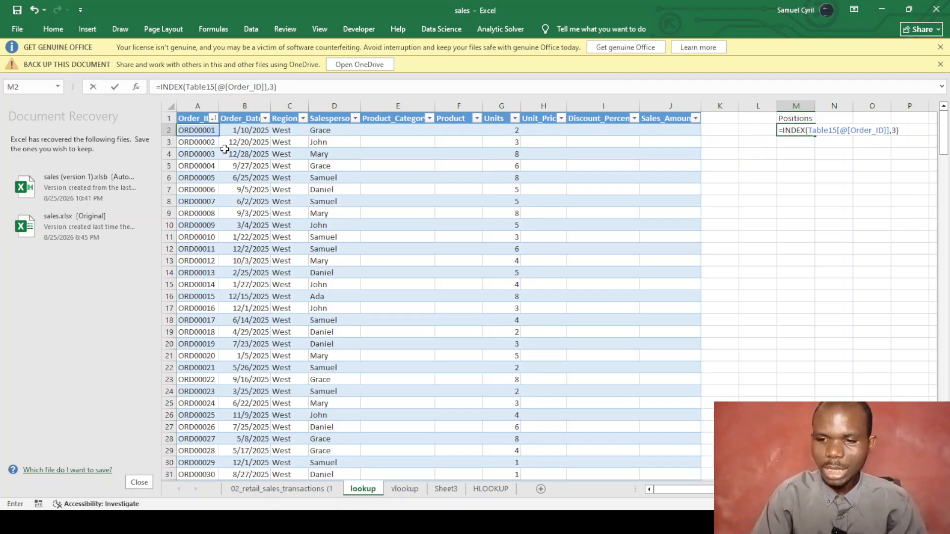
pyautogui.press('Return')
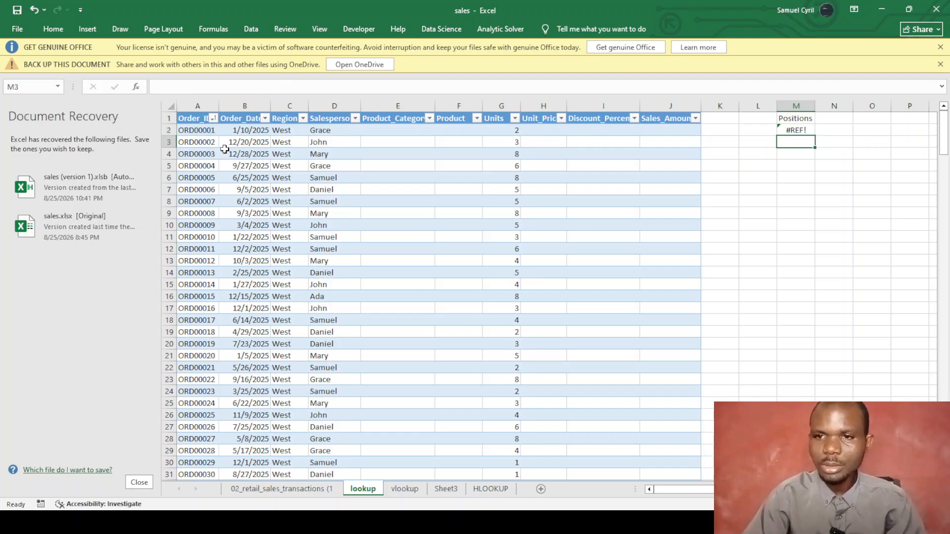
pyautogui.click(802, 131)
pyautogui.press('BackSpace')
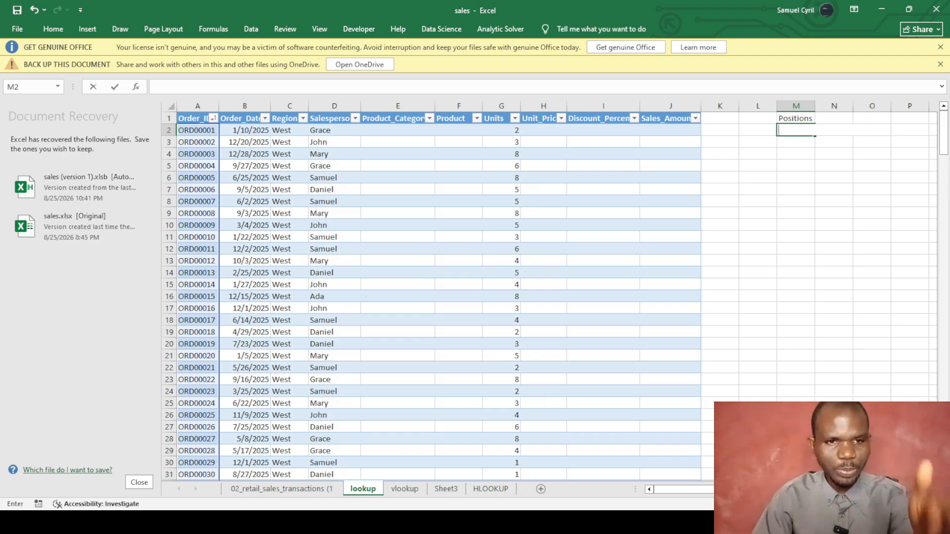
# Enter =INDEX(Table15[Order_ID],3) in M2, returning ORD00003.
pyautogui.write('=')
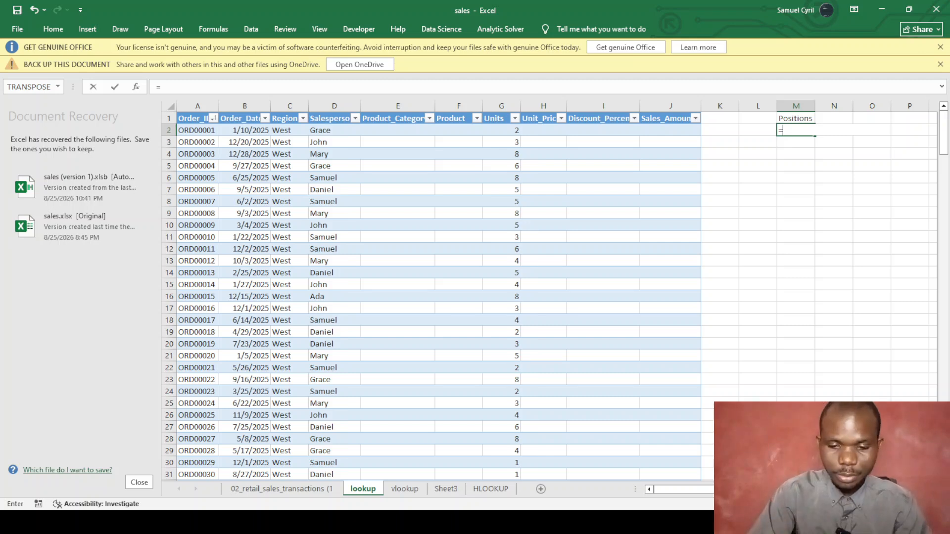
pyautogui.write('inde')
pyautogui.press('Tab')
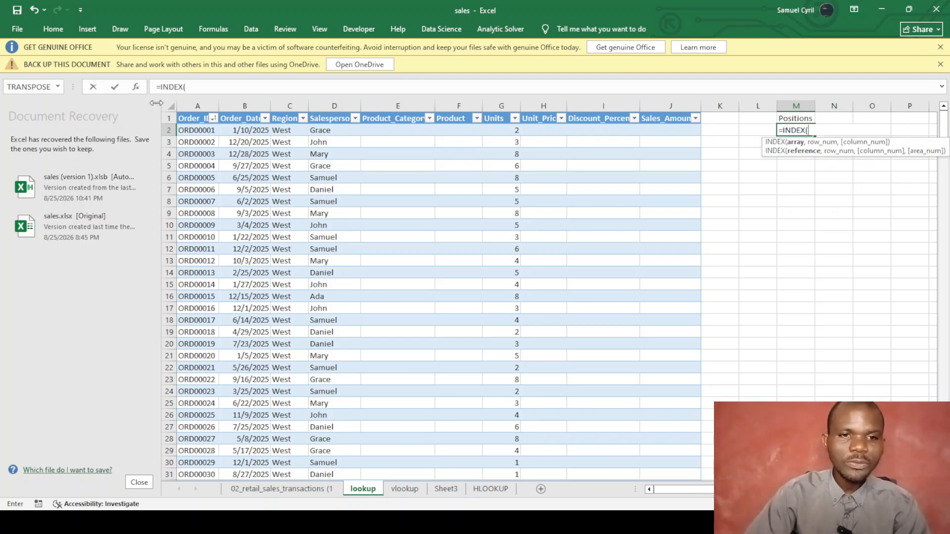
pyautogui.click(199, 120)
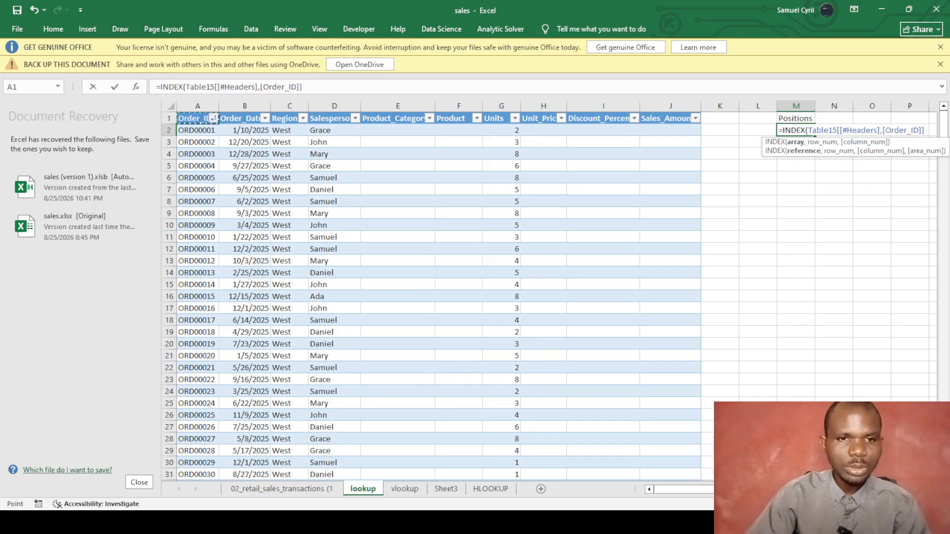
pyautogui.click(258, 87)
pyautogui.press('BackSpace')
pyautogui.press('BackSpace')
pyautogui.press('BackSpace')
pyautogui.press('BackSpace')
pyautogui.press('BackSpace')
pyautogui.press('BackSpace')
pyautogui.press('BackSpace')
pyautogui.press('BackSpace')
pyautogui.press('BackSpace')
pyautogui.press('BackSpace')
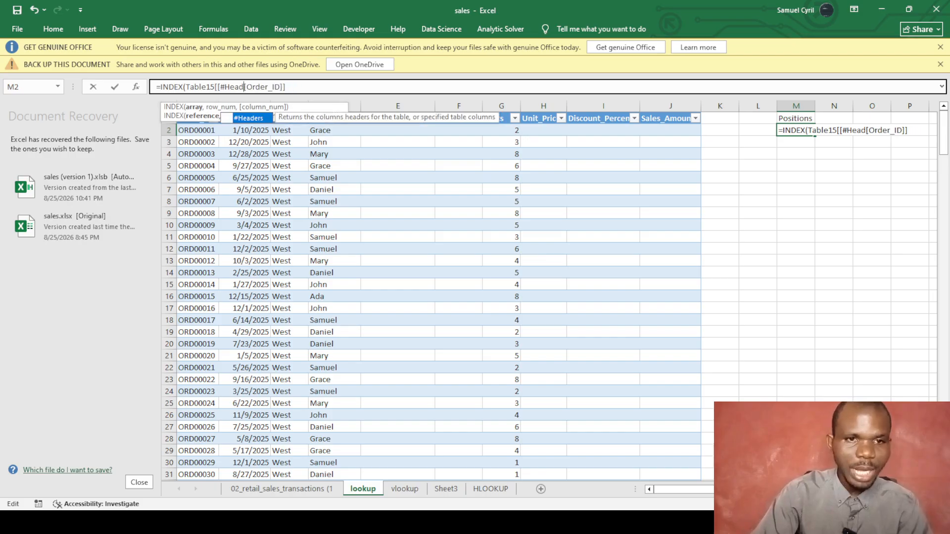
pyautogui.press('BackSpace')
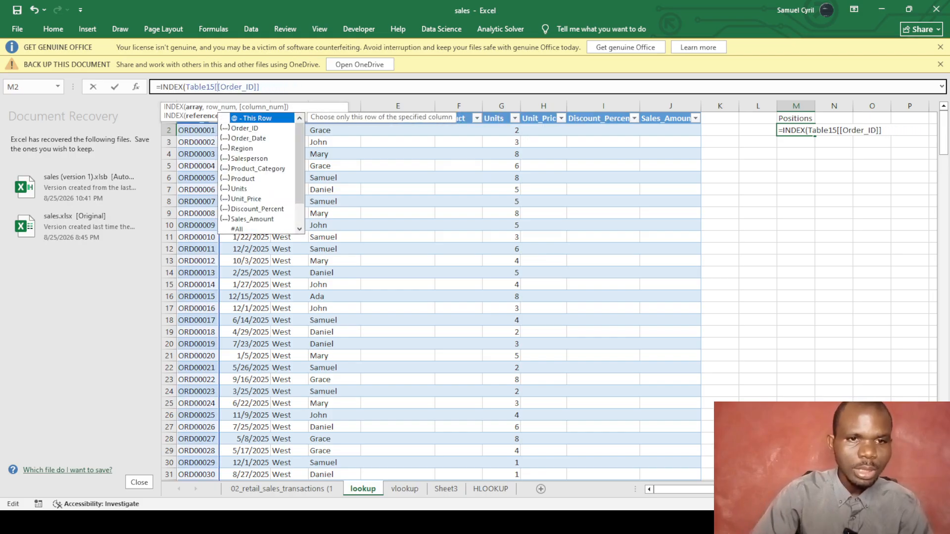
pyautogui.click(260, 87)
pyautogui.write(',3')
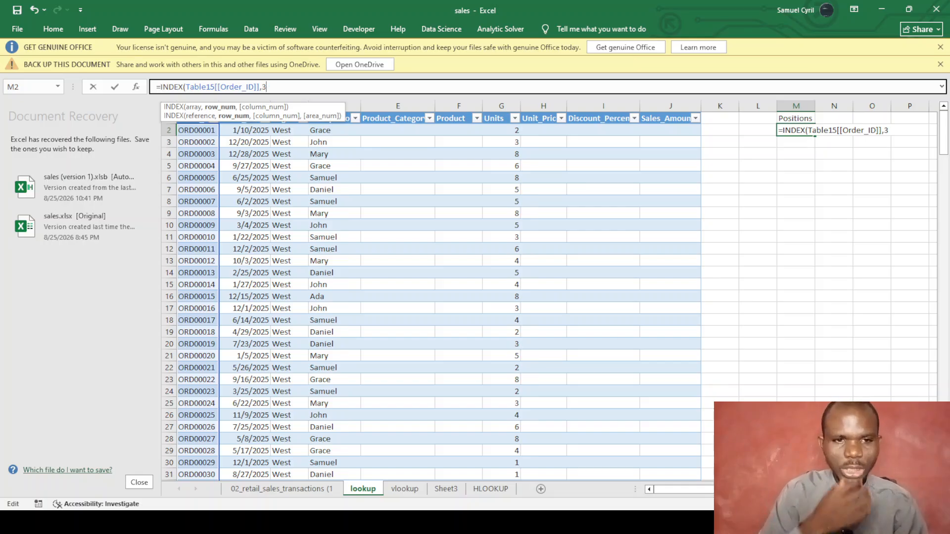
pyautogui.write(')')
pyautogui.press('Return')
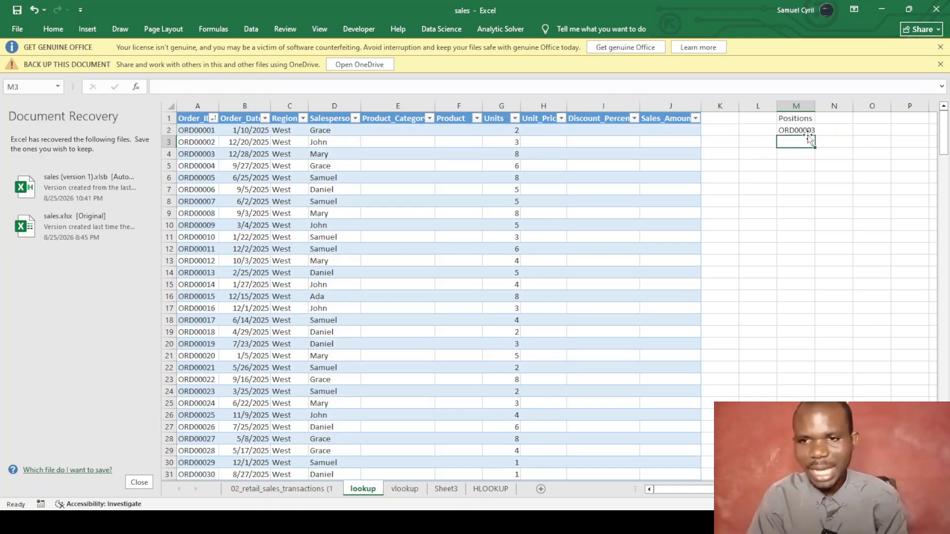
# Check M2's ORD00003 against the third order ID in A4, then move to M4.
pyautogui.click(188, 154)
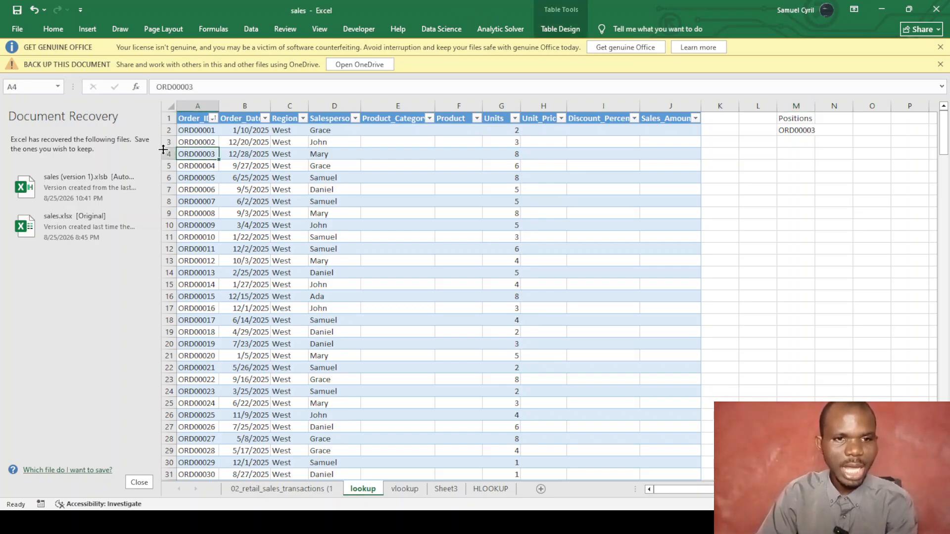
pyautogui.click(799, 135)
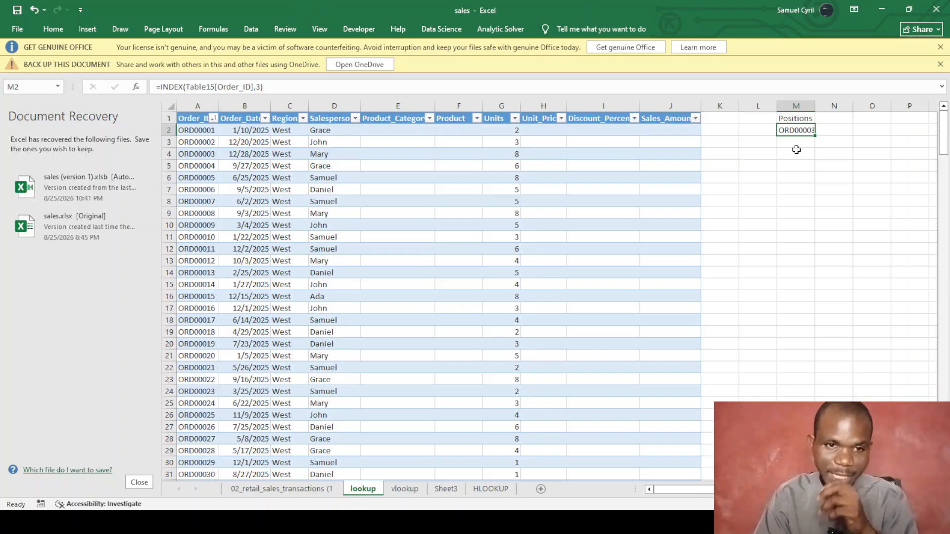
pyautogui.click(790, 156)
# Enter =INDEX(Table15[Salesperson],5) in M4 to return Samuel, then clear M4.
pyautogui.write('=index')
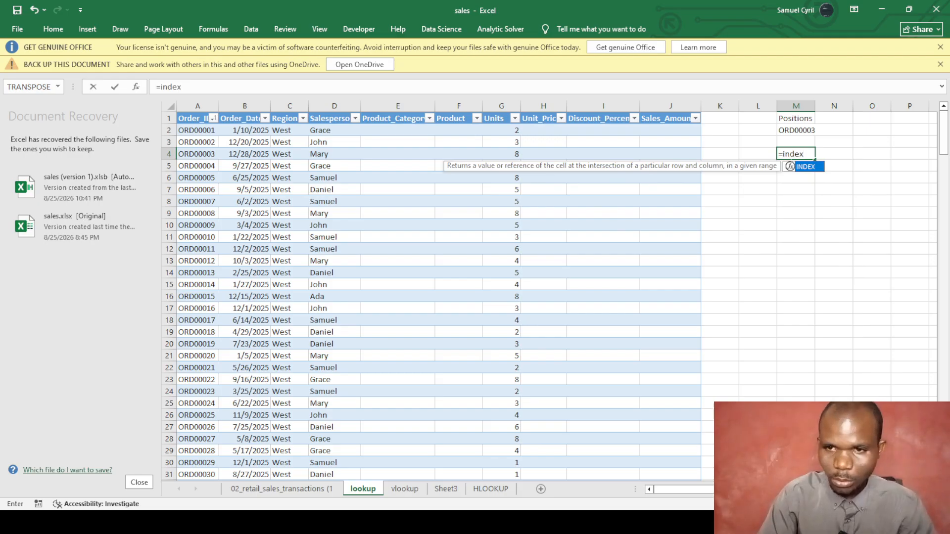
pyautogui.write('(')
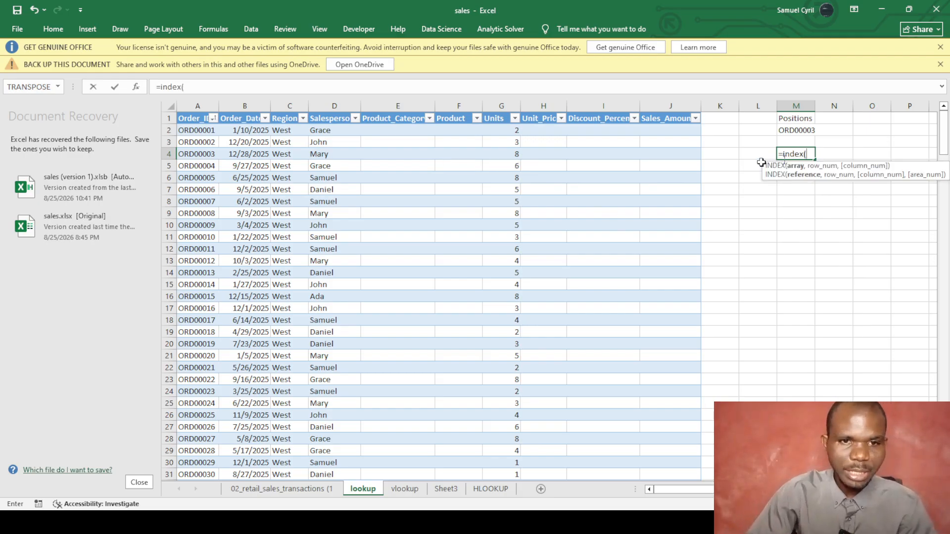
pyautogui.click(329, 119)
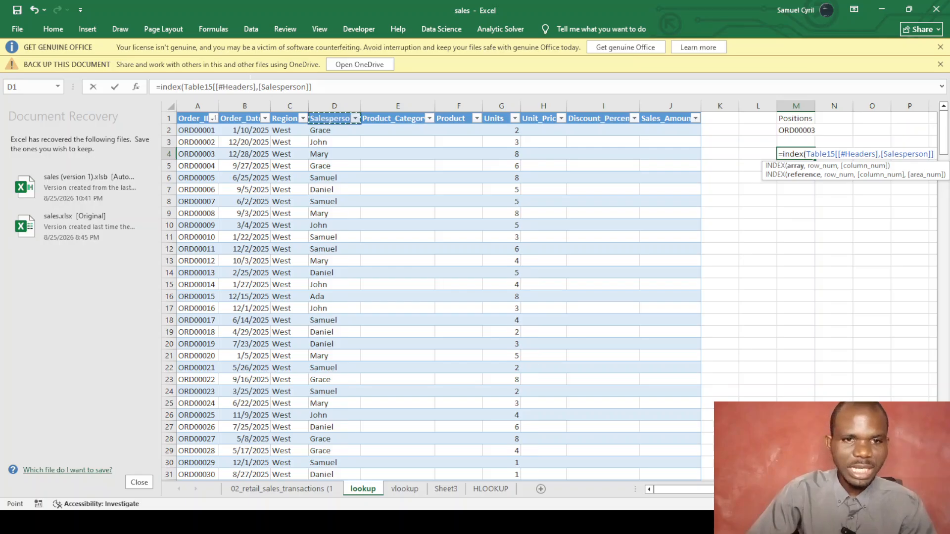
pyautogui.click(260, 88)
pyautogui.press('BackSpace')
pyautogui.press('BackSpace')
pyautogui.press('BackSpace')
pyautogui.press('BackSpace')
pyautogui.press('BackSpace')
pyautogui.press('BackSpace')
pyautogui.press('BackSpace')
pyautogui.press('BackSpace')
pyautogui.press('BackSpace')
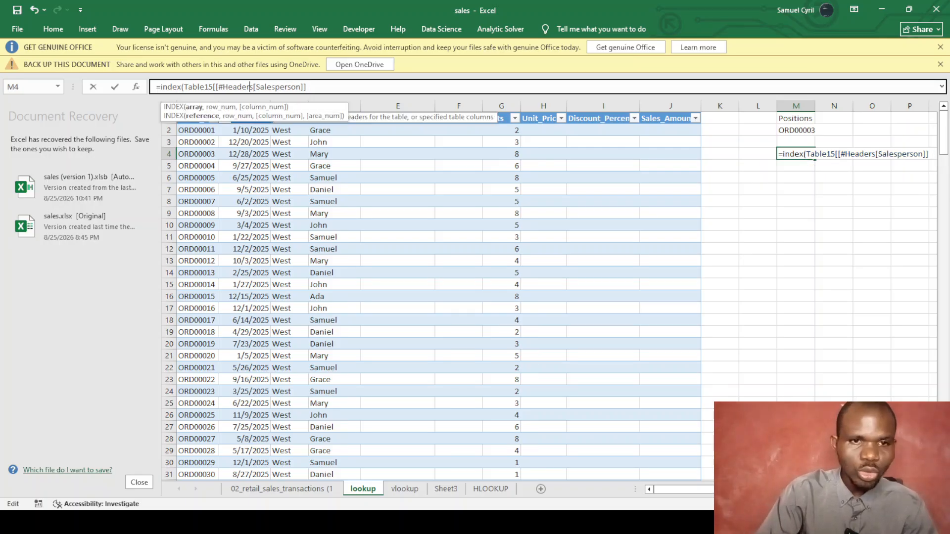
pyautogui.press('BackSpace')
pyautogui.press('BackSpace')
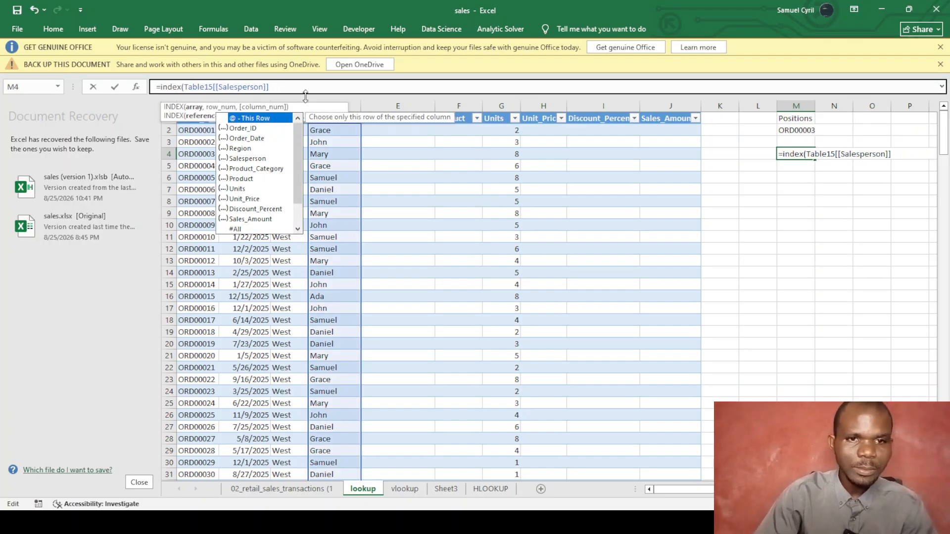
pyautogui.write(',')
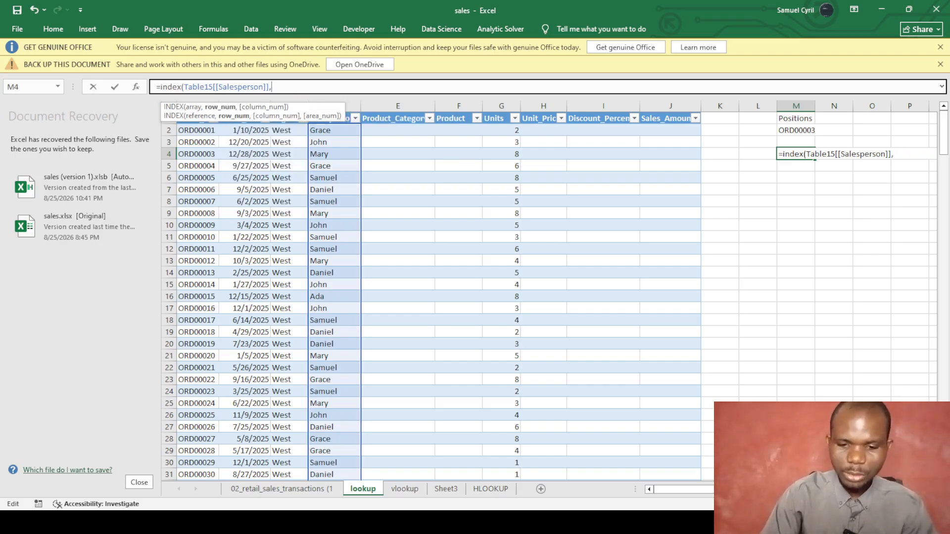
pyautogui.write('5)')
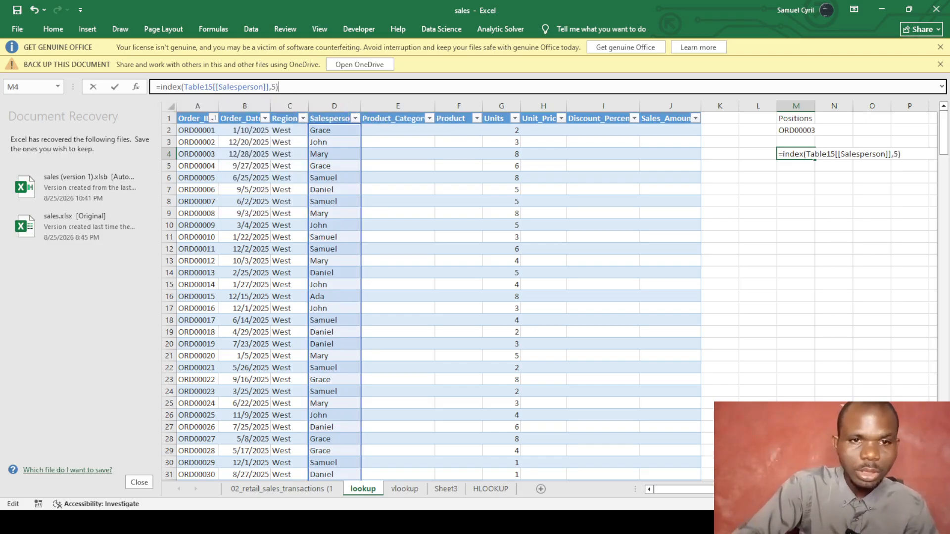
pyautogui.press('Return')
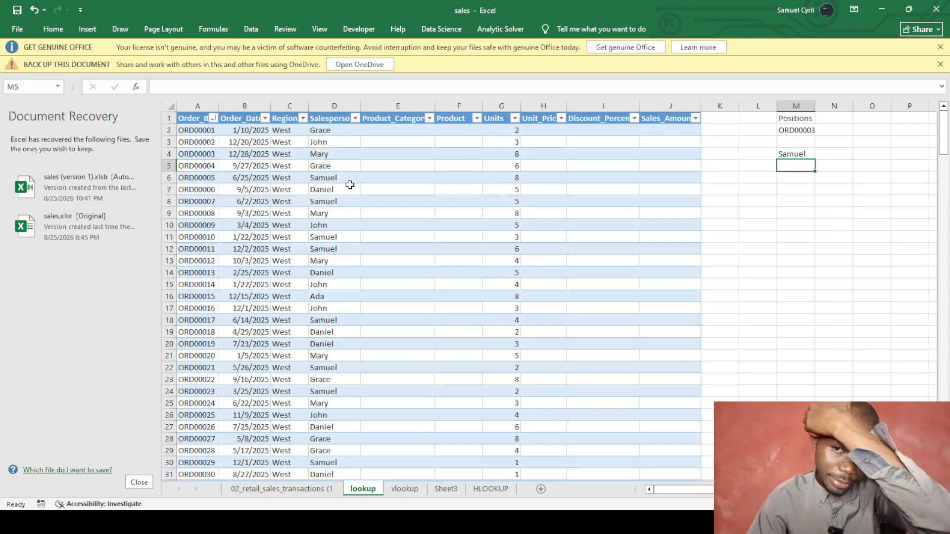
pyautogui.click(789, 152)
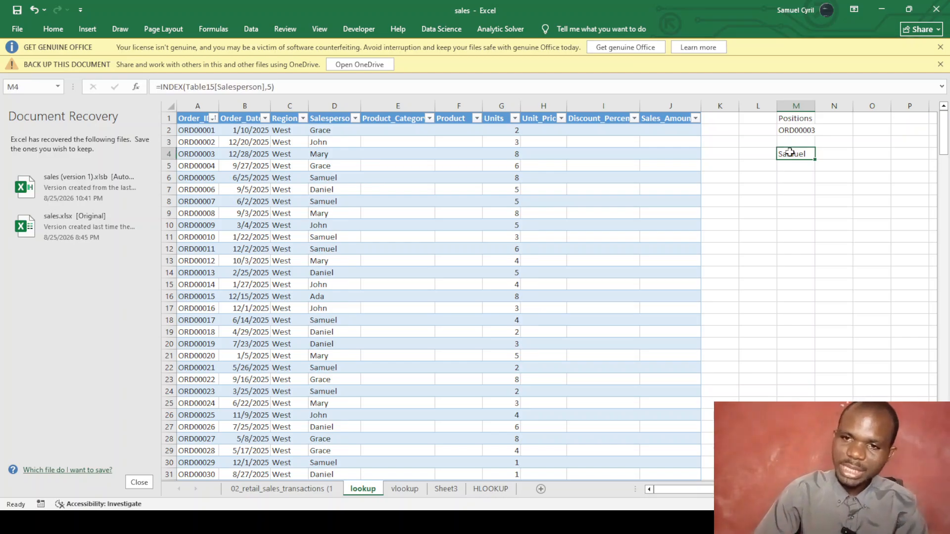
pyautogui.press('BackSpace')
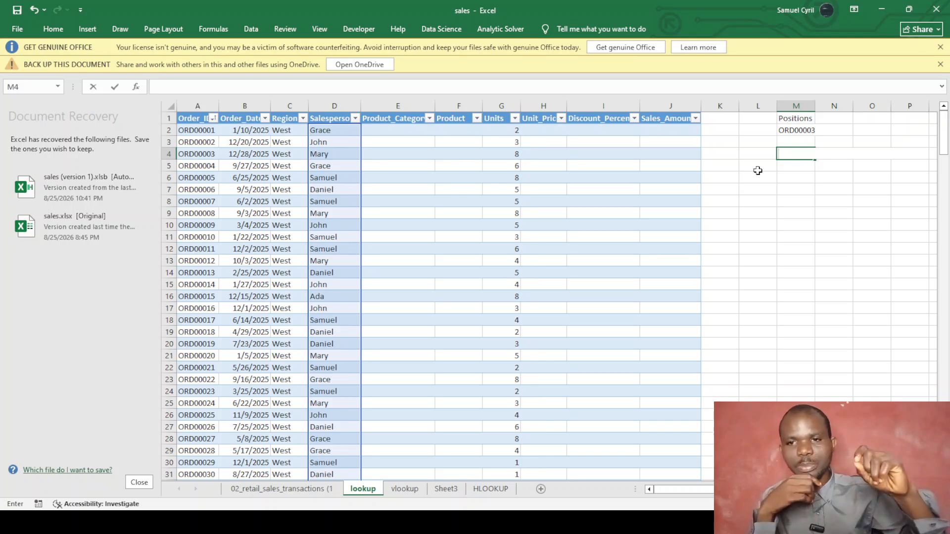
# Start a MATCH formula in M4 on the Salesperson column, then delete back to the opening.
pyautogui.write('=')
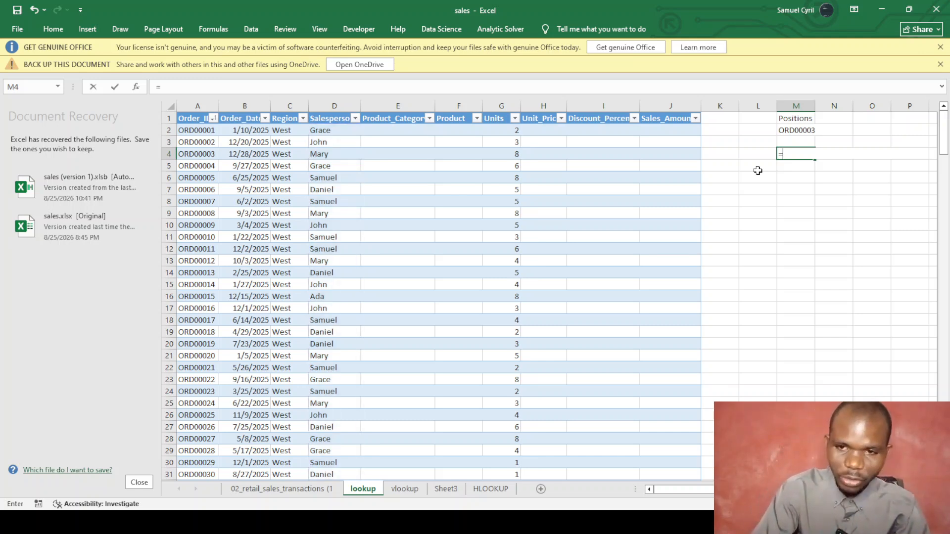
pyautogui.write('matc')
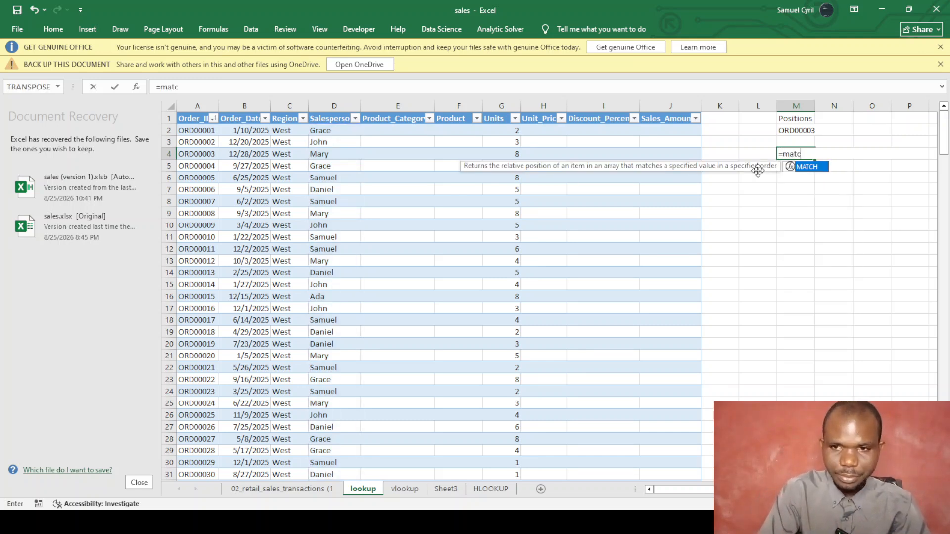
pyautogui.write('h(')
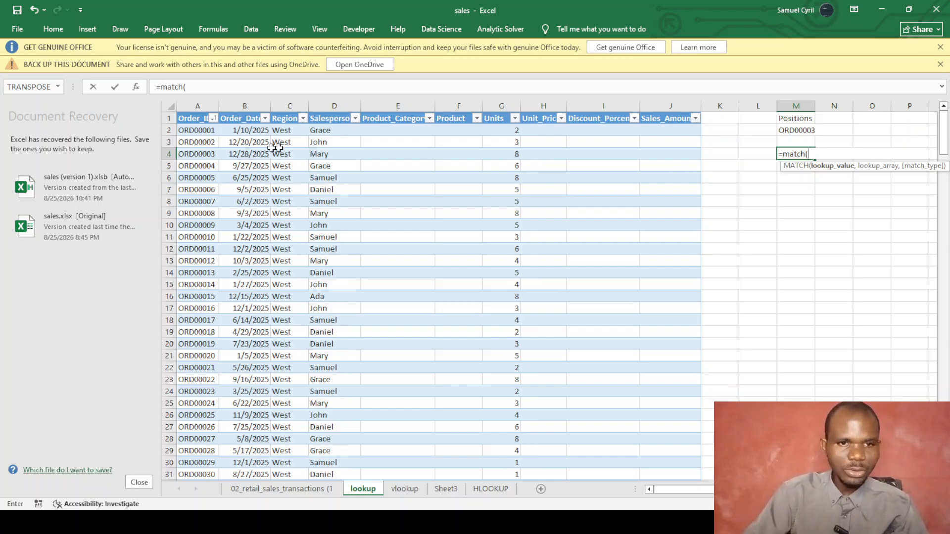
pyautogui.click(324, 118)
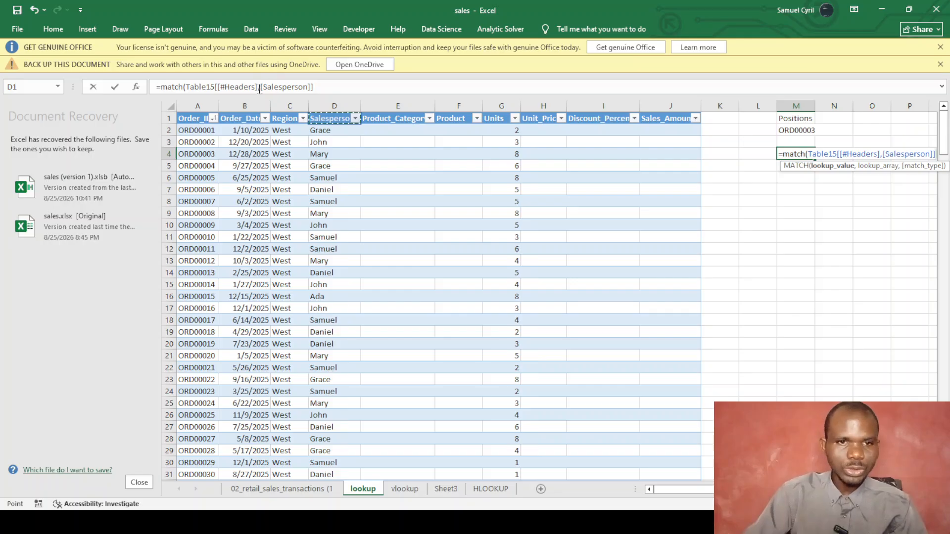
pyautogui.click(272, 86)
pyautogui.press('BackSpace')
pyautogui.press('BackSpace')
pyautogui.press('BackSpace')
pyautogui.press('BackSpace')
pyautogui.press('BackSpace')
pyautogui.press('BackSpace')
pyautogui.press('BackSpace')
pyautogui.press('BackSpace')
pyautogui.press('BackSpace')
pyautogui.press('BackSpace')
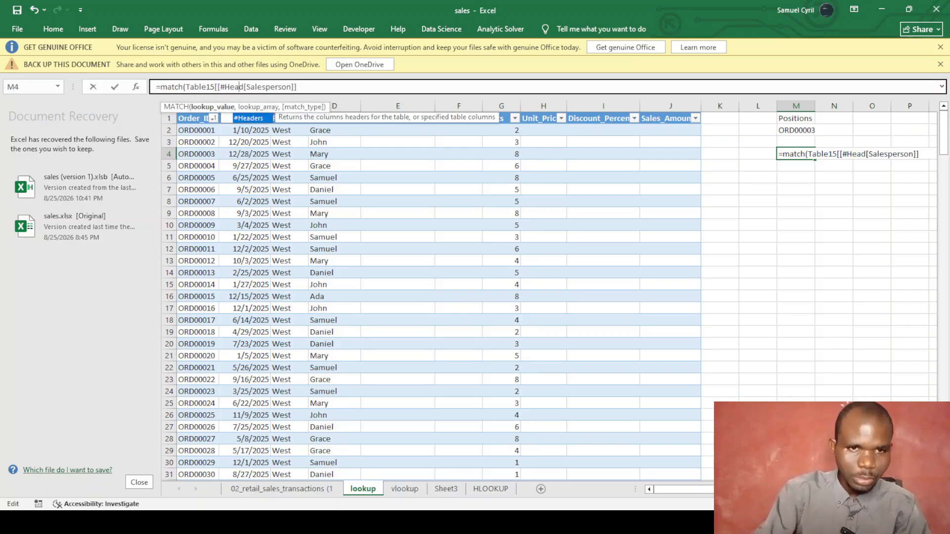
pyautogui.press('BackSpace')
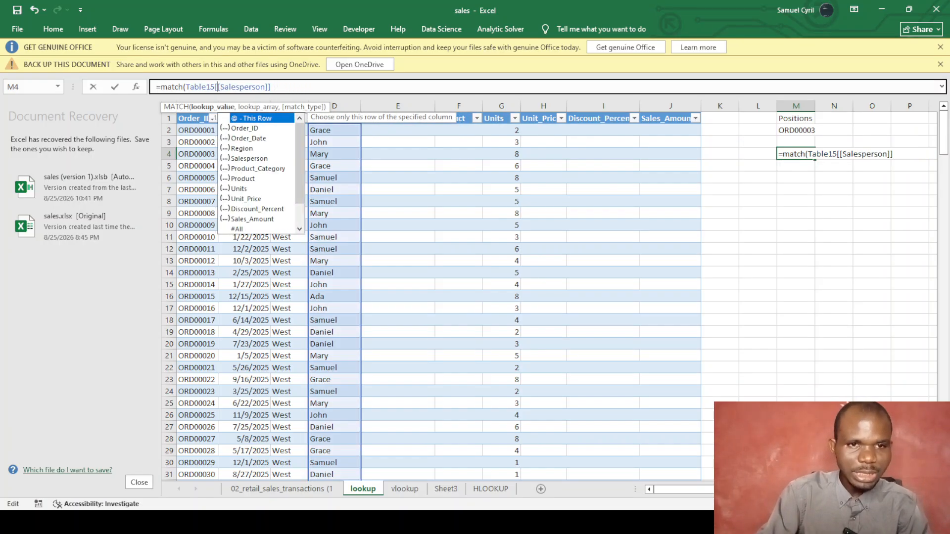
pyautogui.click(272, 87)
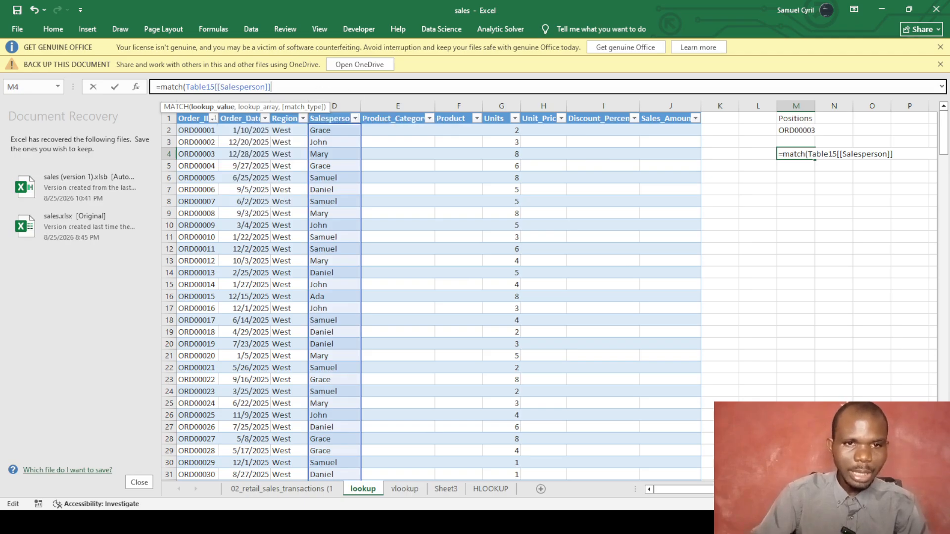
pyautogui.write(',')
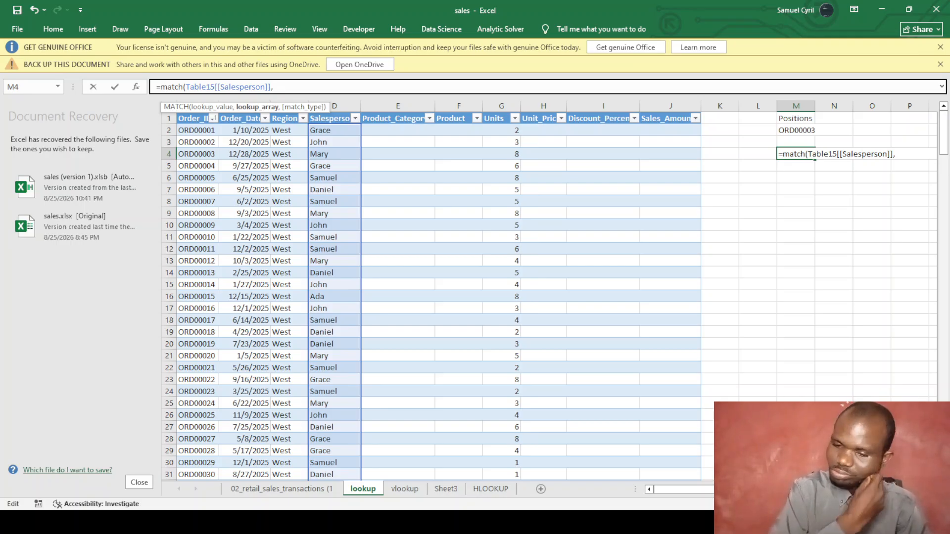
pyautogui.press('BackSpace')
pyautogui.press('BackSpace')
pyautogui.press('BackSpace')
pyautogui.press('BackSpace')
pyautogui.press('BackSpace')
pyautogui.press('BackSpace')
pyautogui.press('BackSpace')
pyautogui.press('BackSpace')
pyautogui.press('BackSpace')
pyautogui.press('BackSpace')
pyautogui.press('BackSpace')
pyautogui.press('BackSpace')
pyautogui.press('BackSpace')
pyautogui.press('BackSpace')
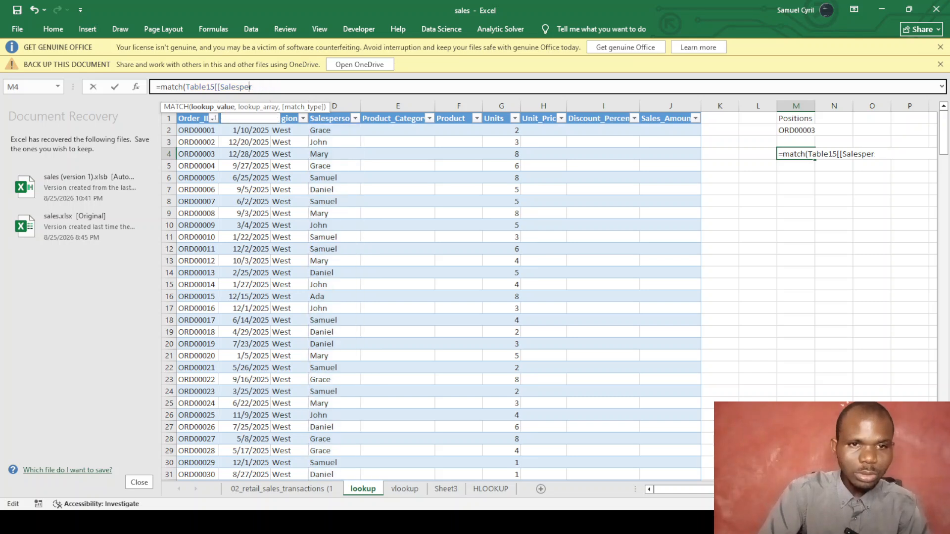
pyautogui.press('BackSpace')
pyautogui.press('BackSpace')
pyautogui.press('BackSpace')
pyautogui.press('BackSpace')
pyautogui.press('BackSpace')
pyautogui.press('BackSpace')
pyautogui.press('BackSpace')
pyautogui.press('BackSpace')
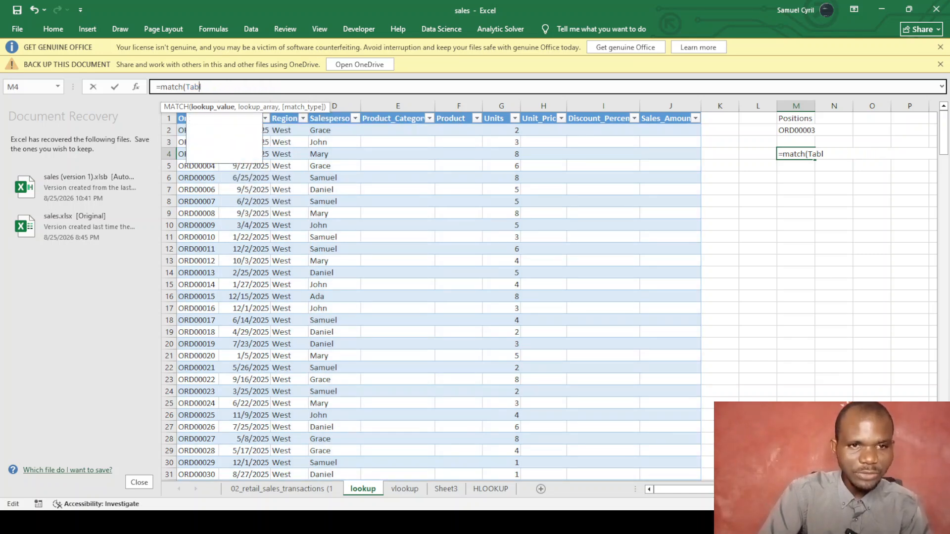
pyautogui.press('BackSpace')
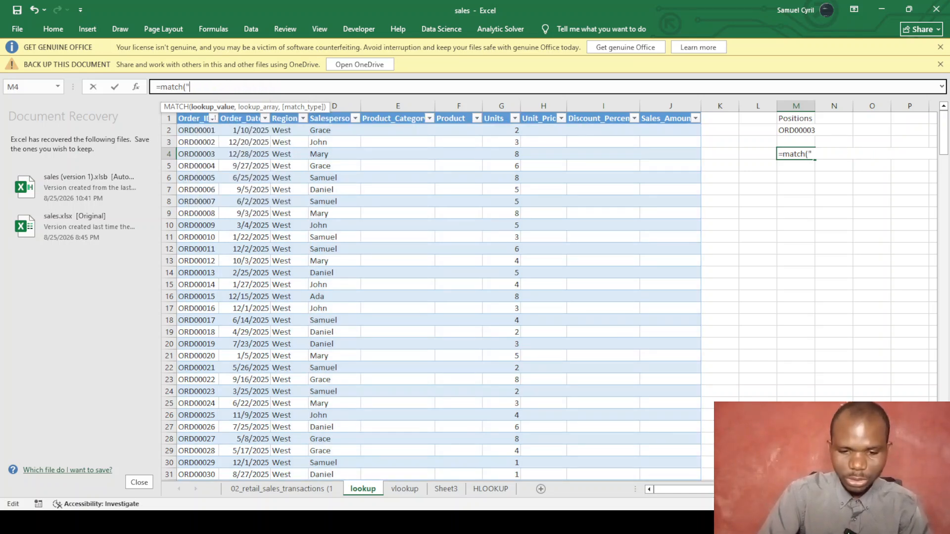
# Complete =MATCH("Samuel",Table15[Salesperson],0) in M4, returning 5.
pyautogui.write('"Samuel')
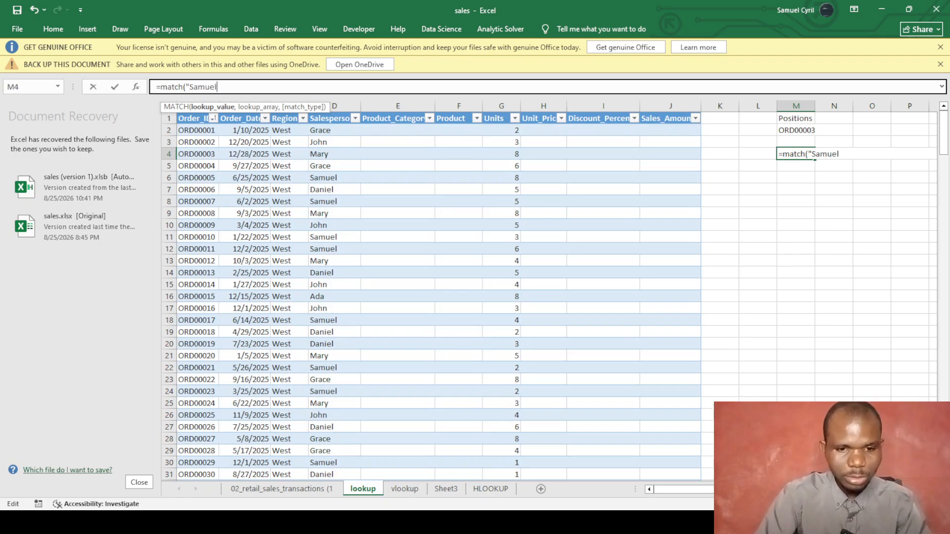
pyautogui.write('",')
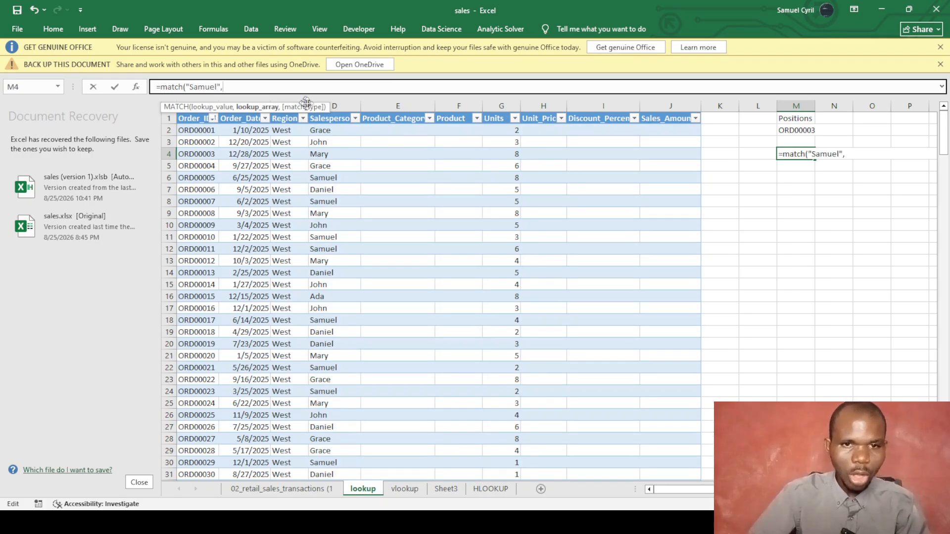
pyautogui.click(329, 119)
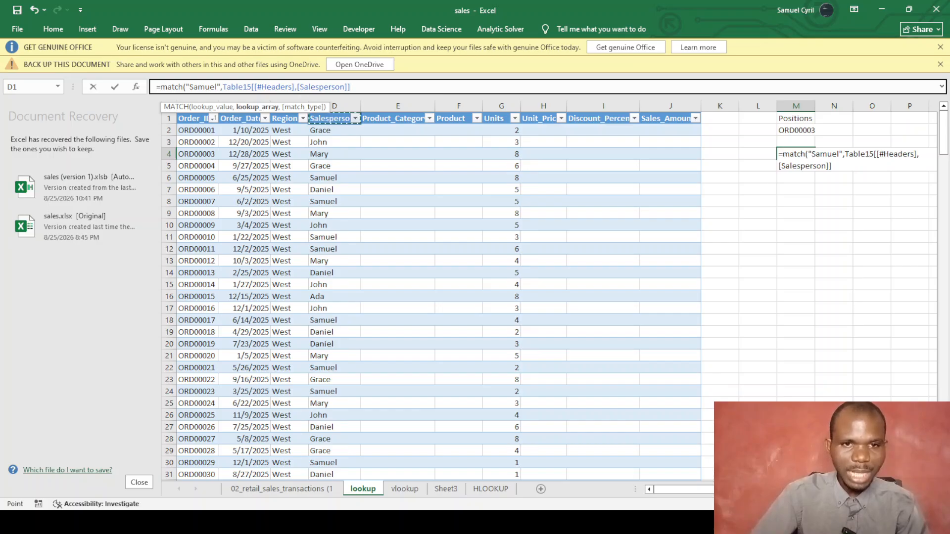
pyautogui.click(296, 87)
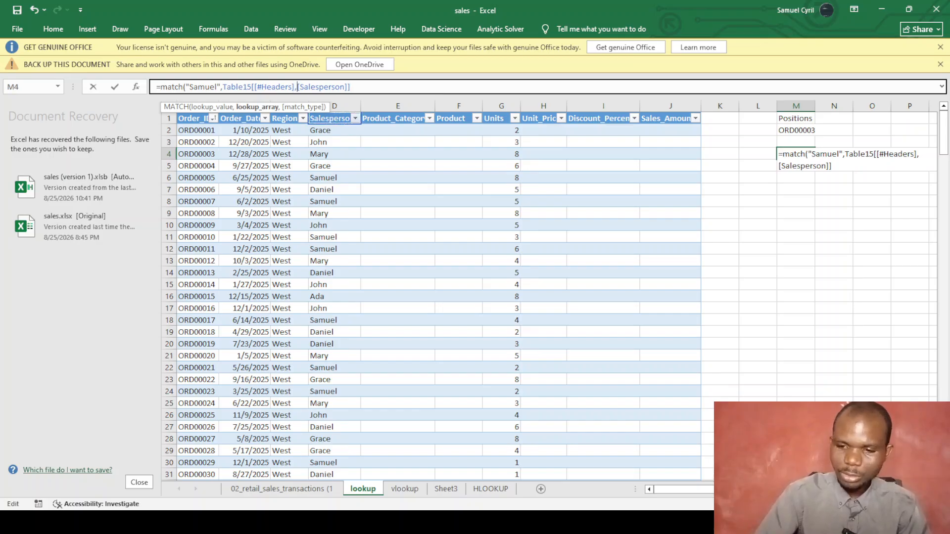
pyautogui.press('BackSpace')
pyautogui.press('BackSpace')
pyautogui.press('BackSpace')
pyautogui.press('BackSpace')
pyautogui.press('BackSpace')
pyautogui.press('BackSpace')
pyautogui.press('BackSpace')
pyautogui.press('BackSpace')
pyautogui.press('BackSpace')
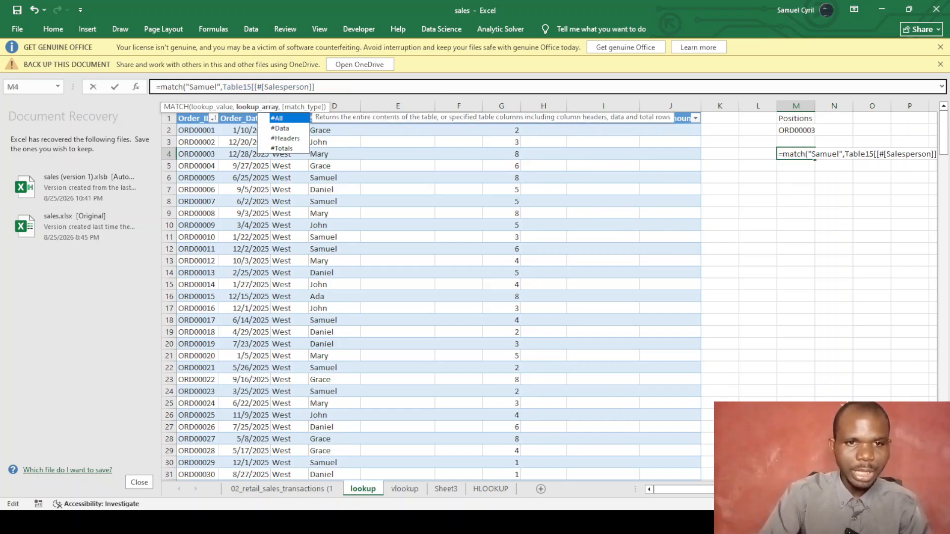
pyautogui.press('BackSpace')
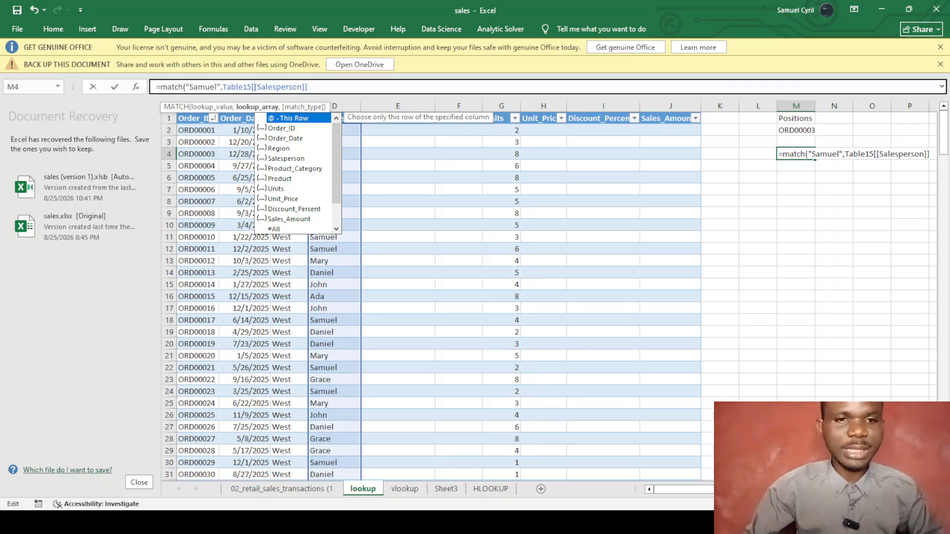
pyautogui.click(316, 89)
pyautogui.write(',')
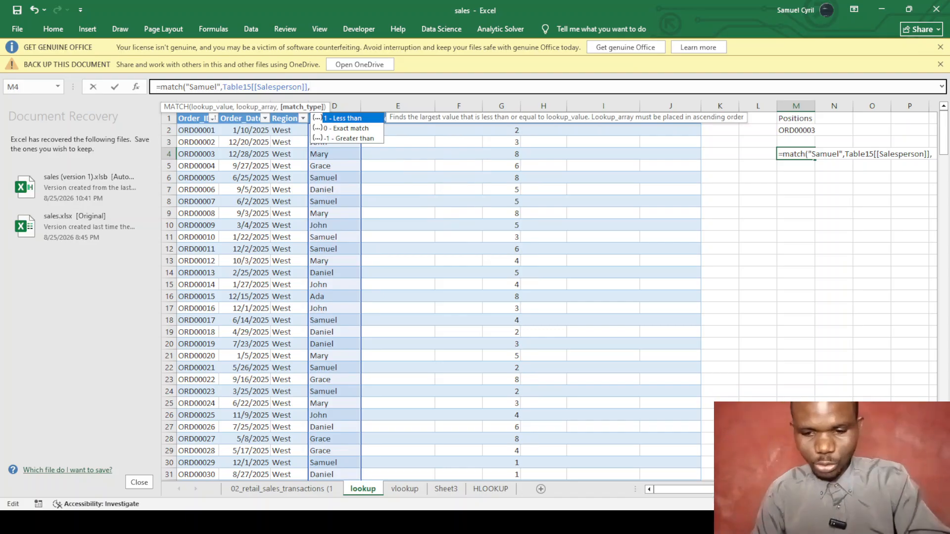
pyautogui.write('0)')
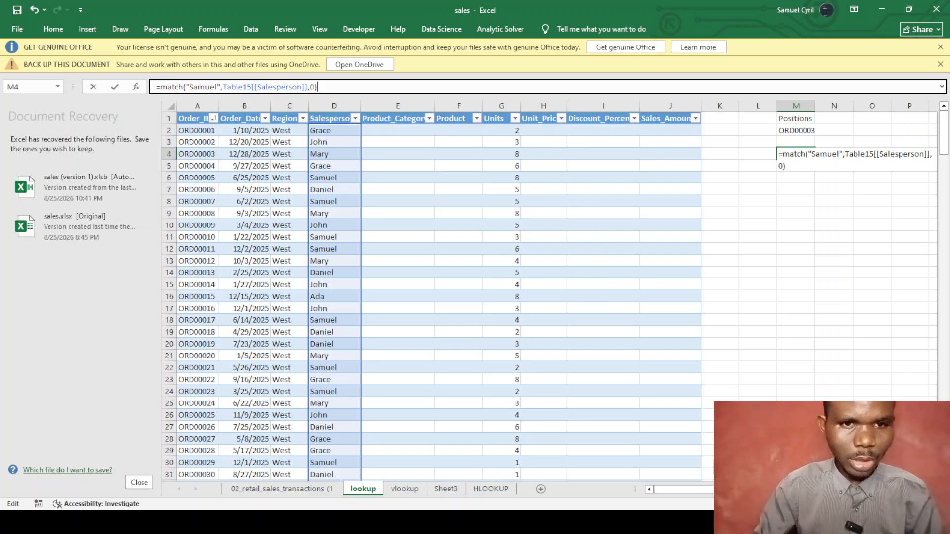
pyautogui.press('Return')
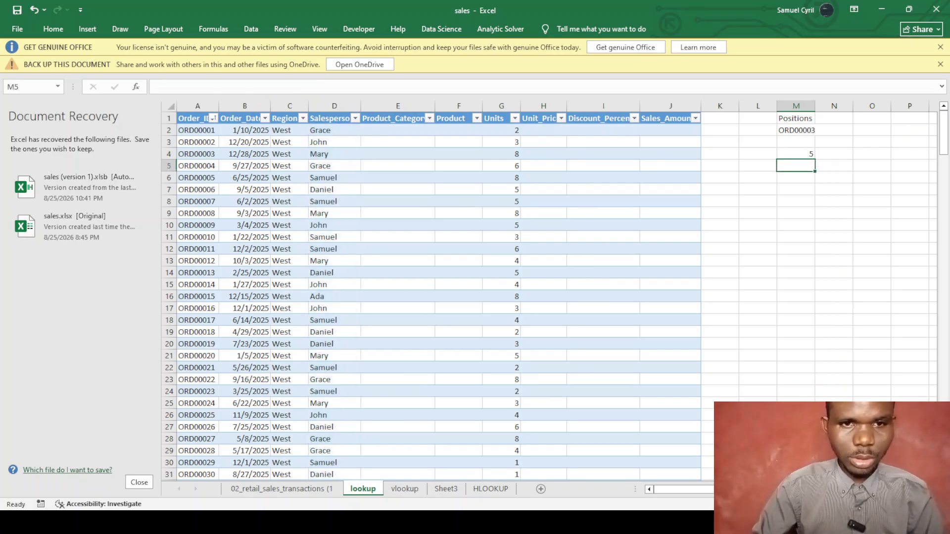
# Compare the MATCH formula in M4 with the INDEX formula in M2, then begin a formula in M5.
pyautogui.click(801, 154)
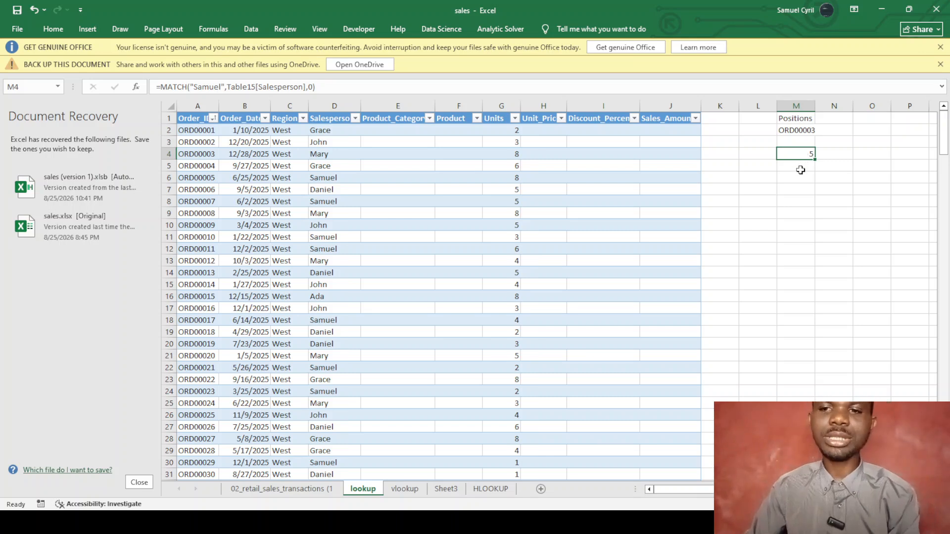
pyautogui.click(801, 131)
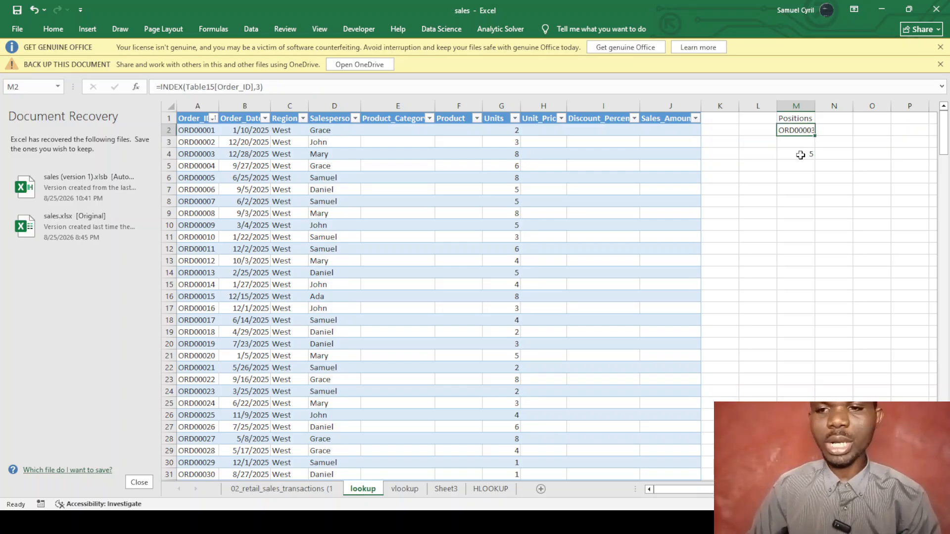
pyautogui.click(800, 154)
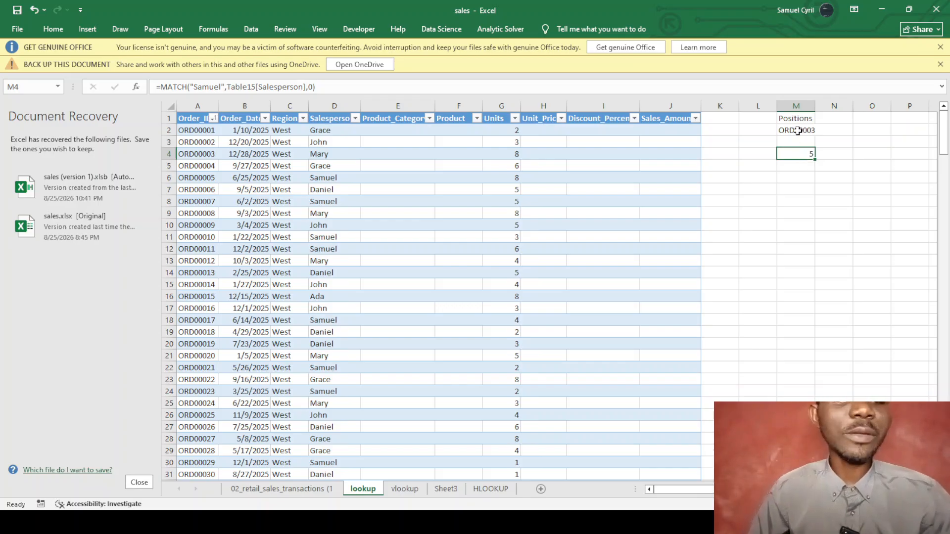
pyautogui.click(797, 165)
pyautogui.write('=in')
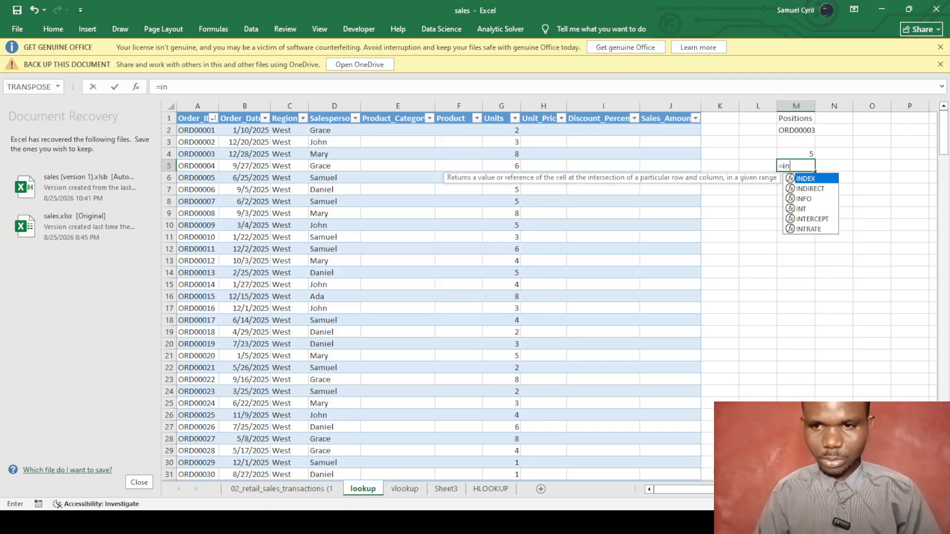
# Complete =INDEX(Table15[Salesperson],5) in M5 so it returns Samuel, and verify it.
pyautogui.press('Tab')
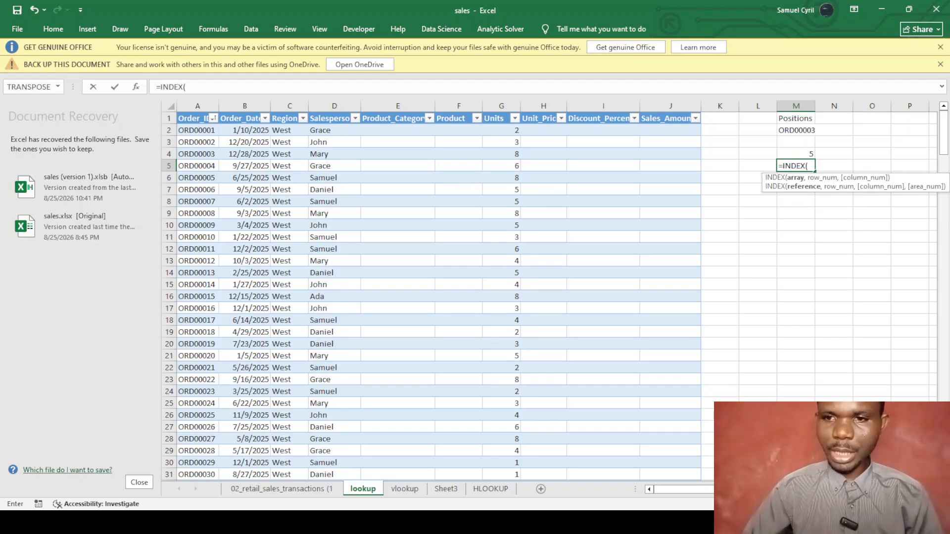
pyautogui.click(330, 119)
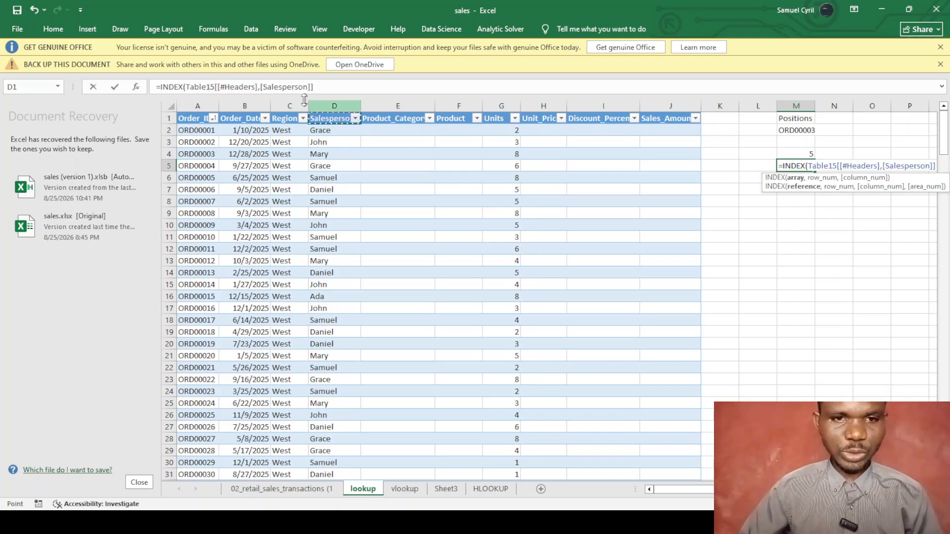
pyautogui.click(273, 87)
pyautogui.press('BackSpace')
pyautogui.press('BackSpace')
pyautogui.press('BackSpace')
pyautogui.press('BackSpace')
pyautogui.press('BackSpace')
pyautogui.press('BackSpace')
pyautogui.press('BackSpace')
pyautogui.press('BackSpace')
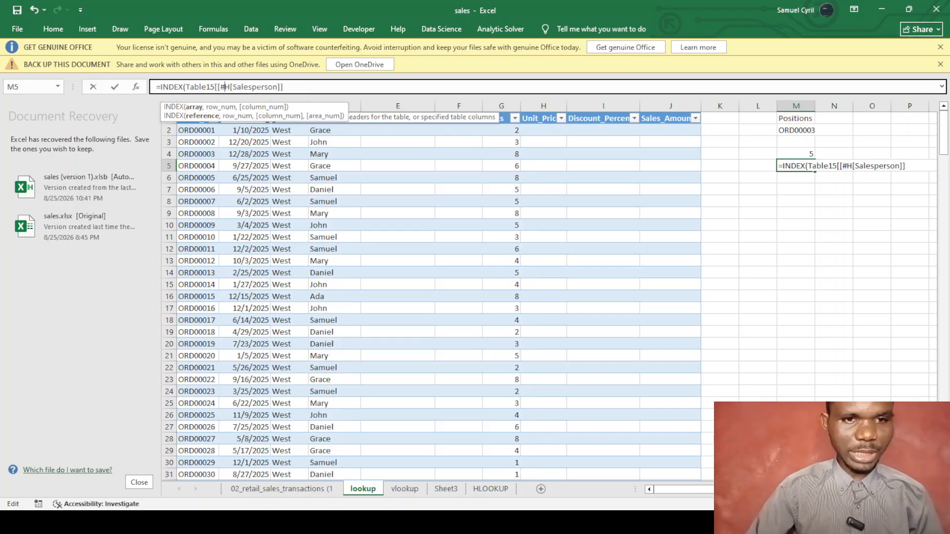
pyautogui.press('BackSpace')
pyautogui.press('BackSpace')
pyautogui.press('BackSpace')
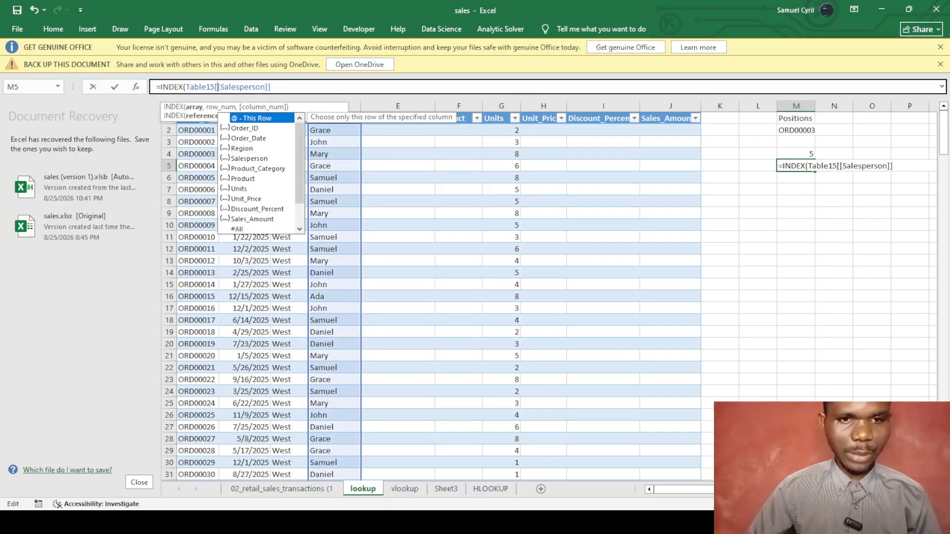
pyautogui.press('End')
pyautogui.write(',')
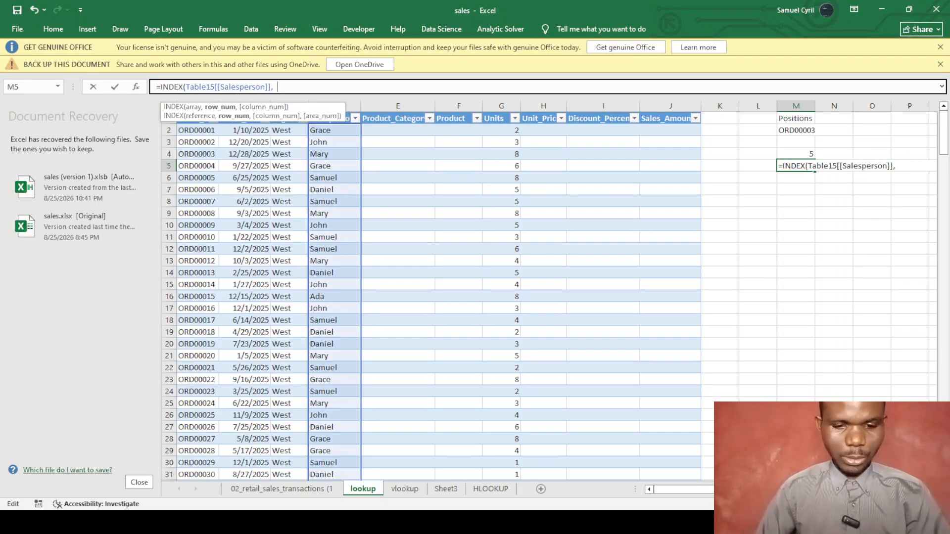
pyautogui.write('5)')
pyautogui.press('Return')
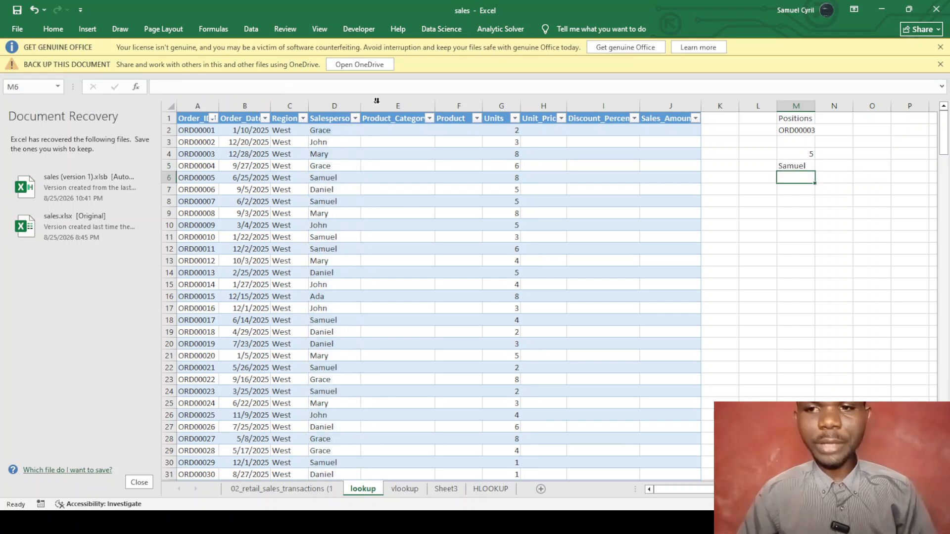
pyautogui.click(794, 165)
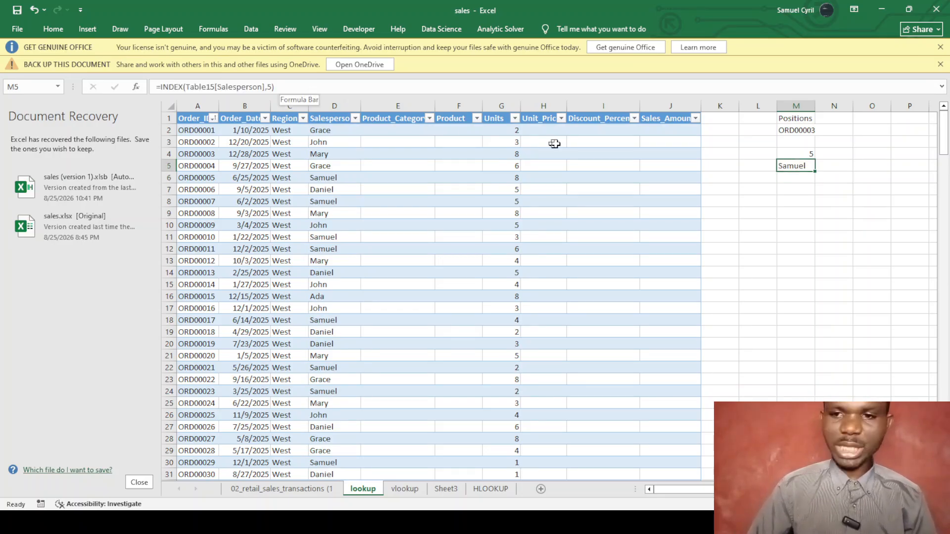
pyautogui.click(799, 205)
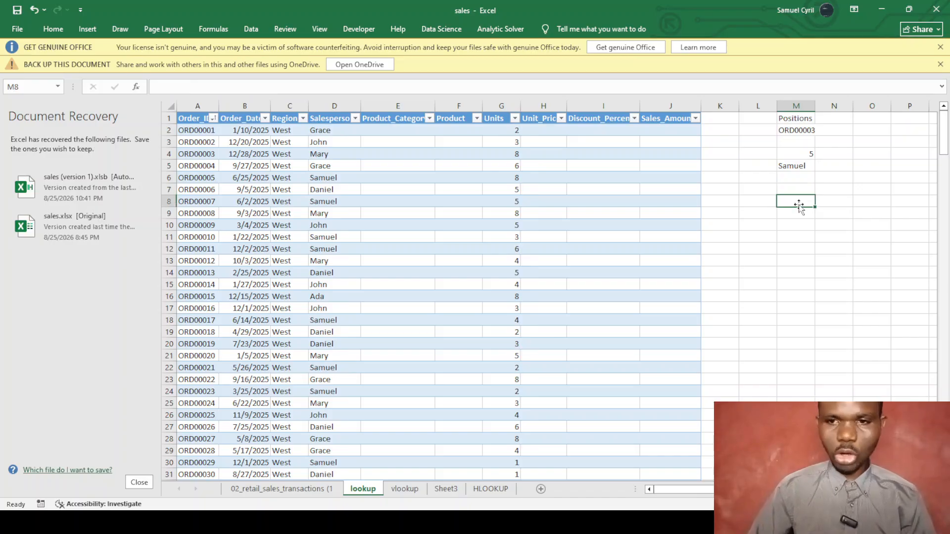
# Start an INDEX formula in M8, trying range A1:D4 as the array before deleting it.
pyautogui.write('=inde')
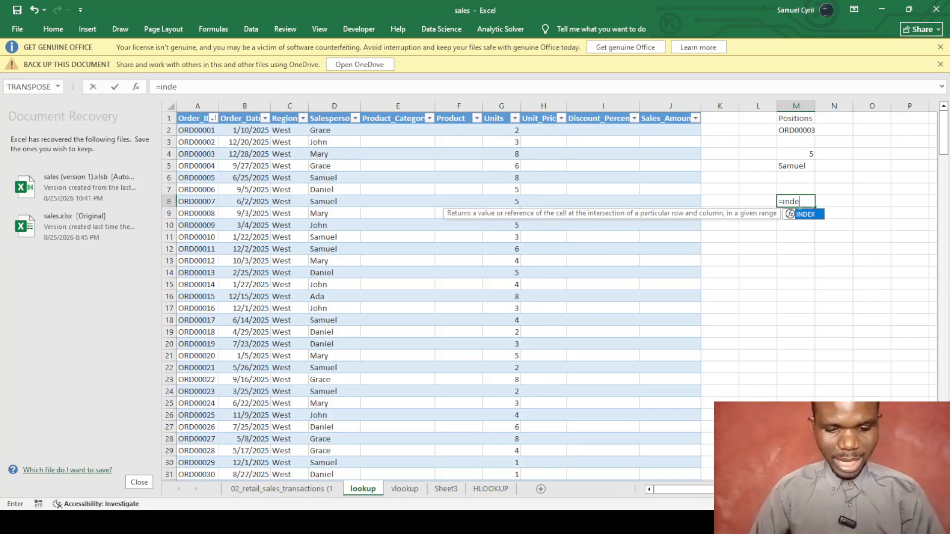
pyautogui.write('x(')
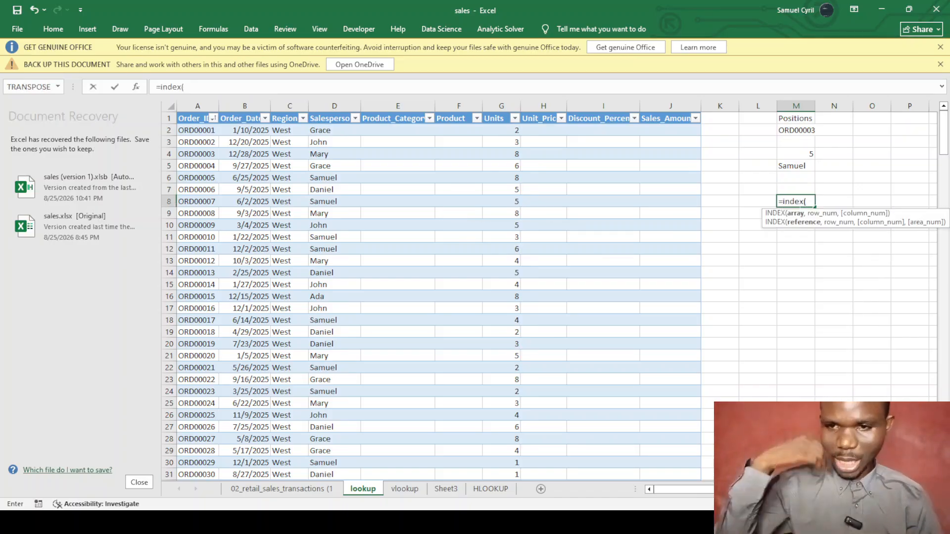
pyautogui.moveTo(732, 489); pyautogui.dragTo(652, 503)
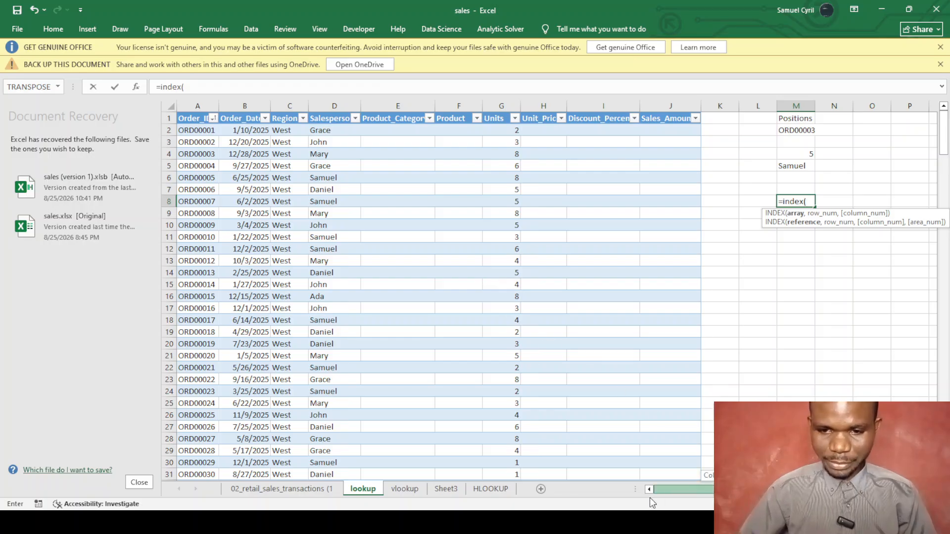
pyautogui.click(203, 121)
pyautogui.moveTo(203, 121); pyautogui.dragTo(323, 154)
pyautogui.click(215, 86)
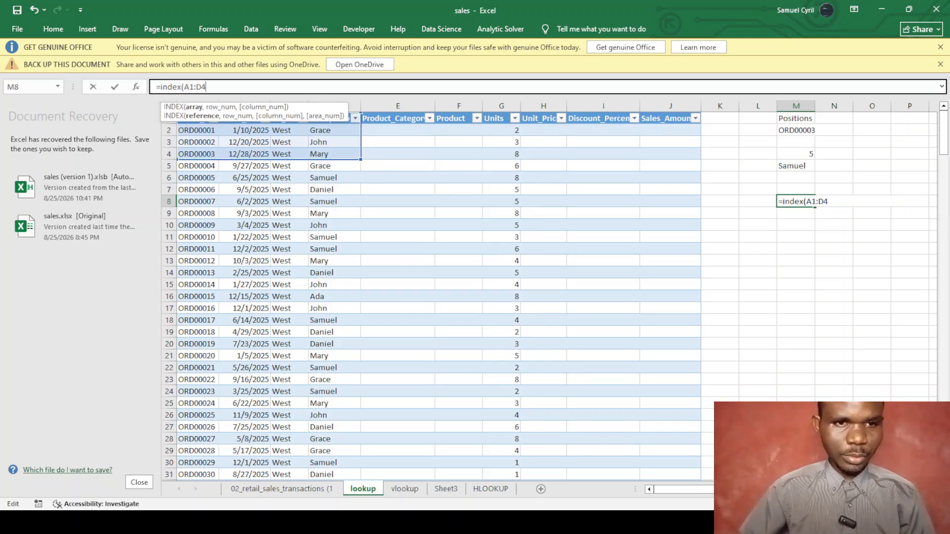
pyautogui.press('BackSpace')
pyautogui.press('BackSpace')
pyautogui.press('BackSpace')
pyautogui.press('BackSpace')
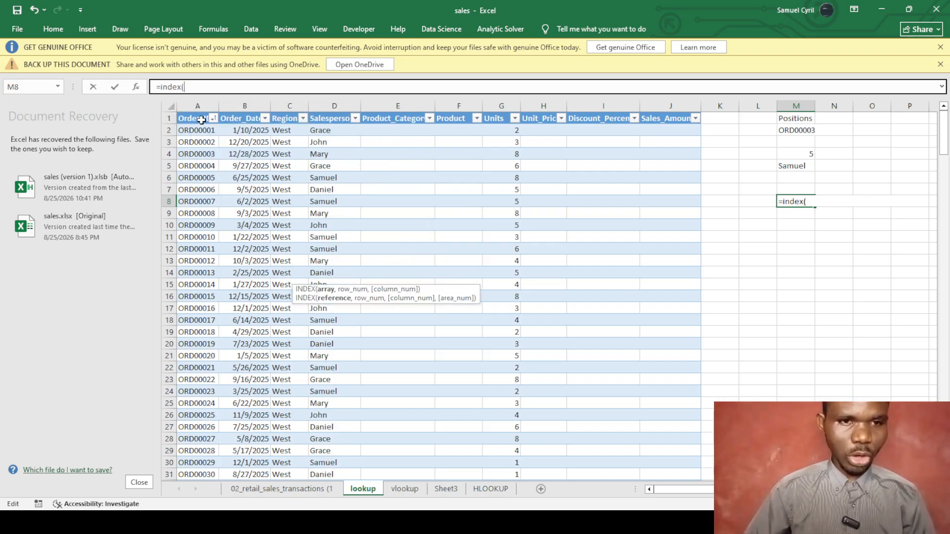
# Make Table15[Order_ID] the start of the INDEX array range.
pyautogui.click(197, 118)
pyautogui.click(253, 87)
pyautogui.press('BackSpace')
pyautogui.press('BackSpace')
pyautogui.press('BackSpace')
pyautogui.press('BackSpace')
pyautogui.press('BackSpace')
pyautogui.press('BackSpace')
pyautogui.press('BackSpace')
pyautogui.press('BackSpace')
pyautogui.press('BackSpace')
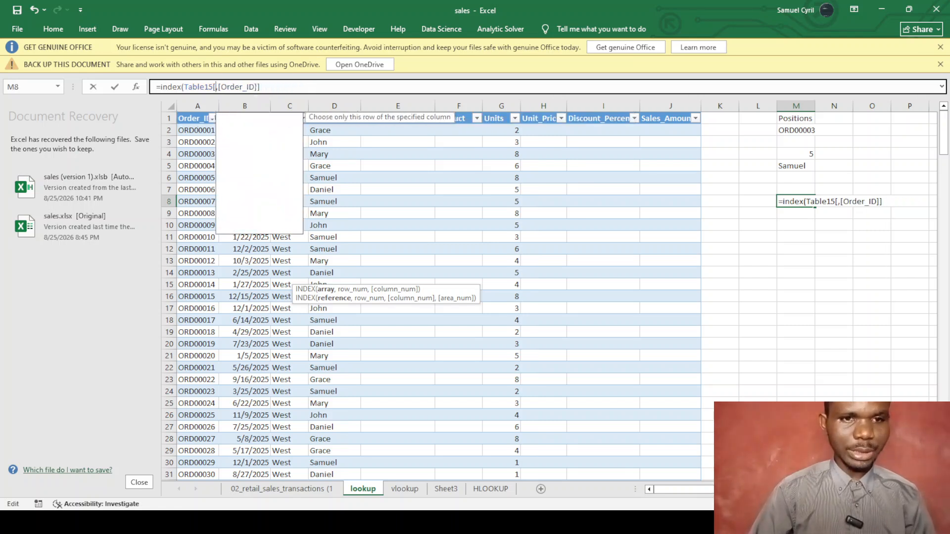
pyautogui.press('Delete')
pyautogui.press('Right')
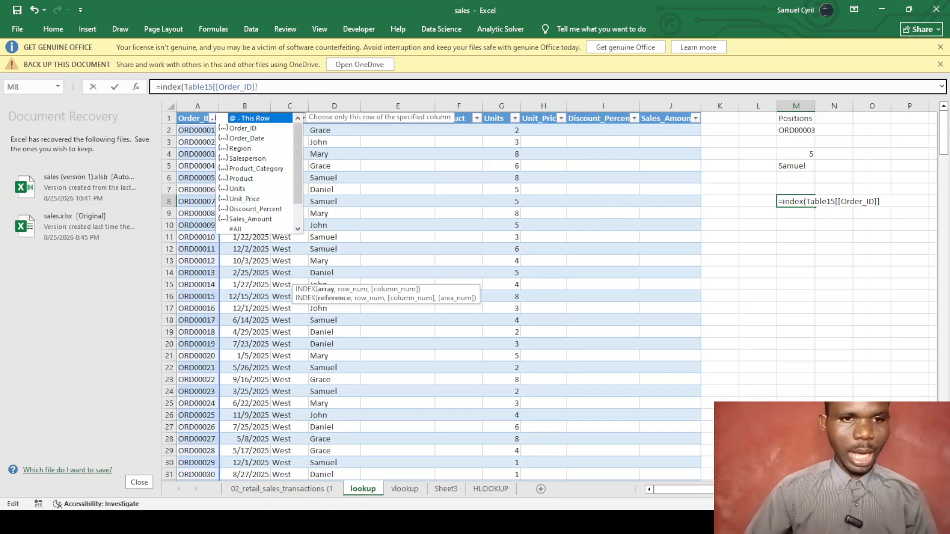
pyautogui.press('Right')
pyautogui.write(':')
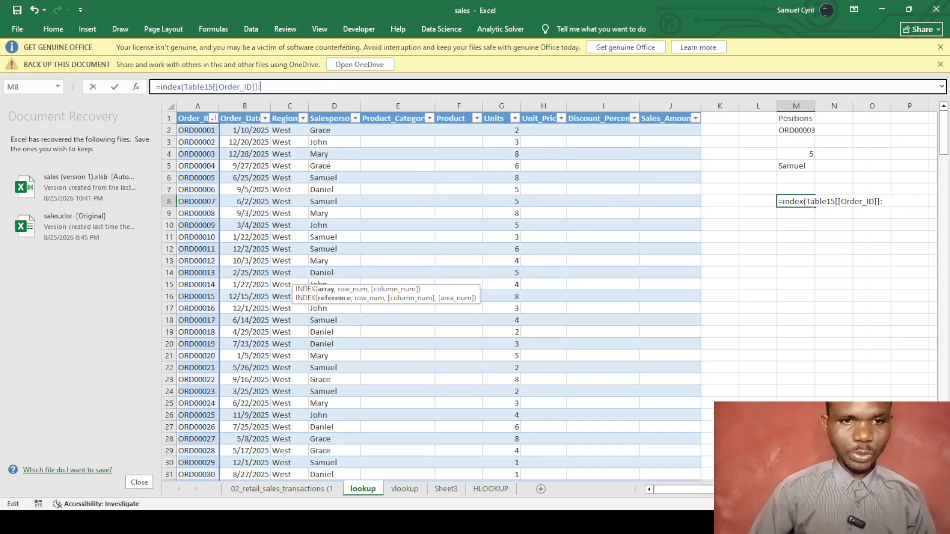
# Extend the array to Table15[Salesperson] and add row 5, column 4 arguments.
pyautogui.click(336, 107)
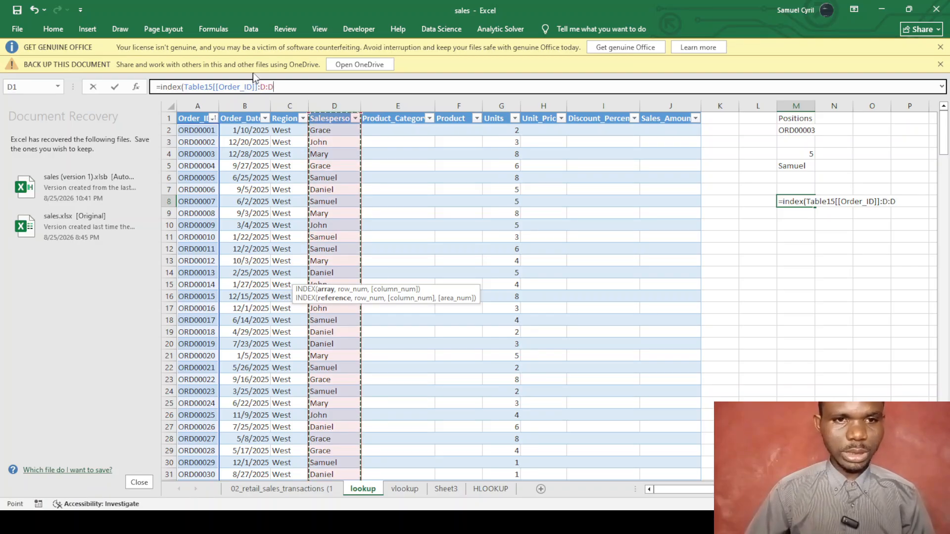
pyautogui.click(331, 119)
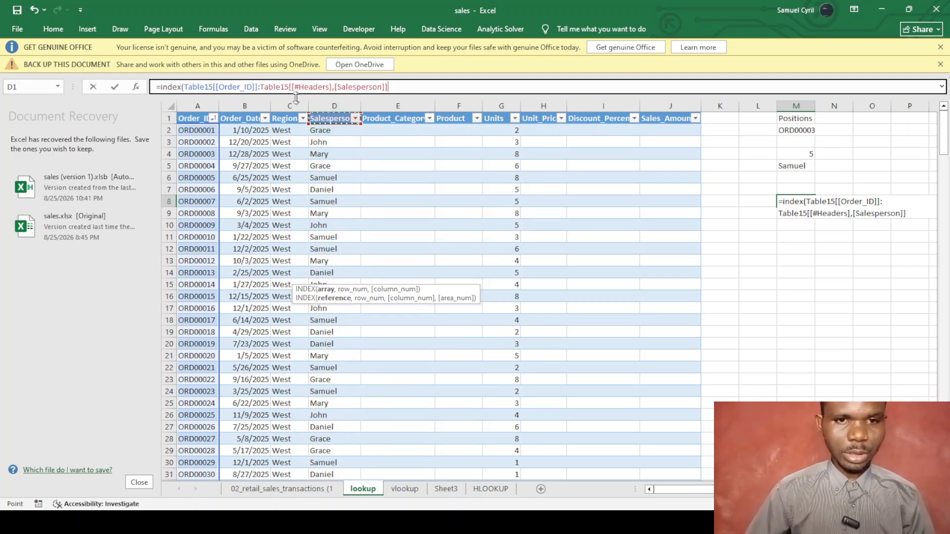
pyautogui.click(334, 87)
pyautogui.press('BackSpace')
pyautogui.press('BackSpace')
pyautogui.press('BackSpace')
pyautogui.press('BackSpace')
pyautogui.press('BackSpace')
pyautogui.press('BackSpace')
pyautogui.press('BackSpace')
pyautogui.press('BackSpace')
pyautogui.press('BackSpace')
pyautogui.press('BackSpace')
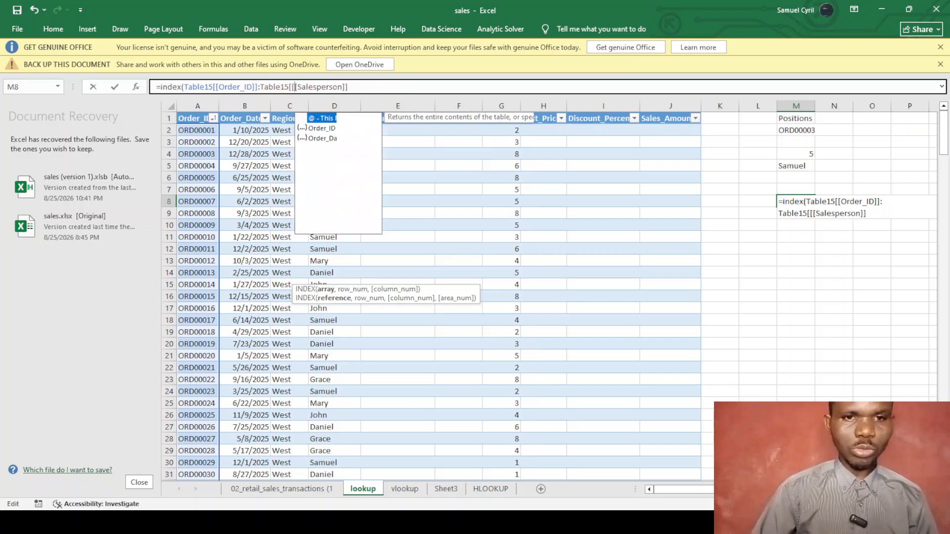
pyautogui.press('Escape')
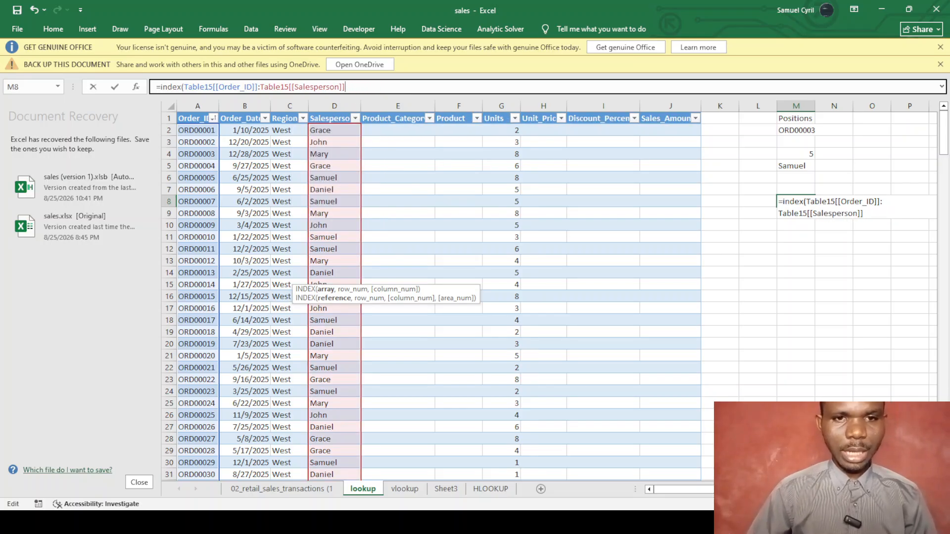
pyautogui.write(',5,')
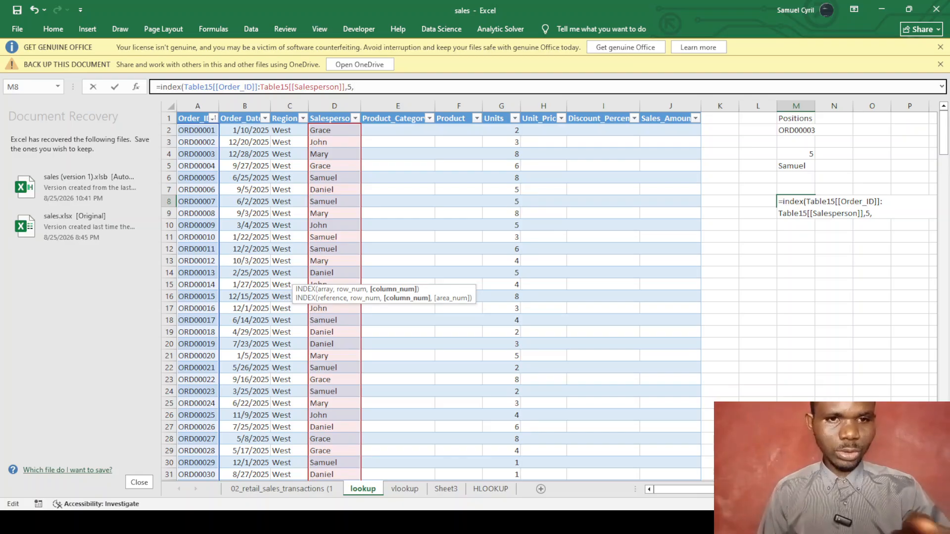
pyautogui.write('4')
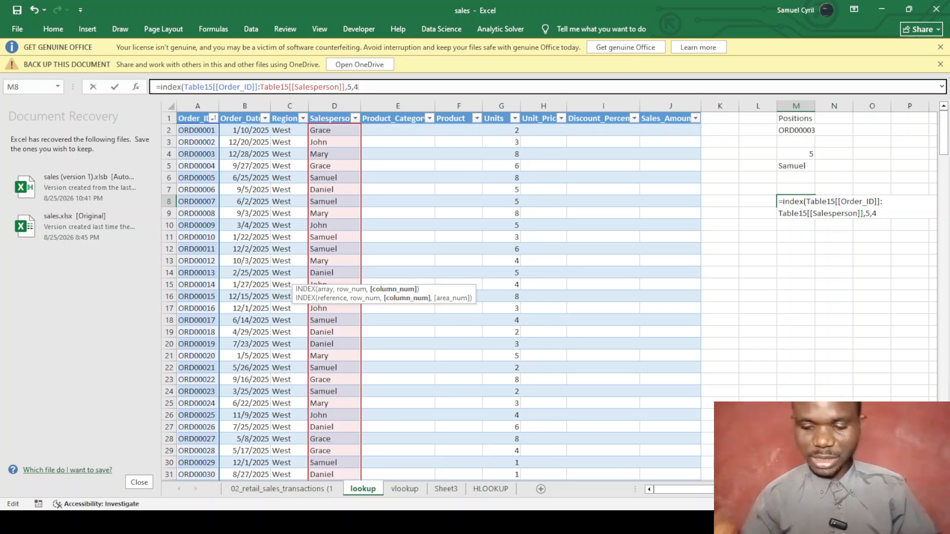
pyautogui.write(')')
pyautogui.press('Return')
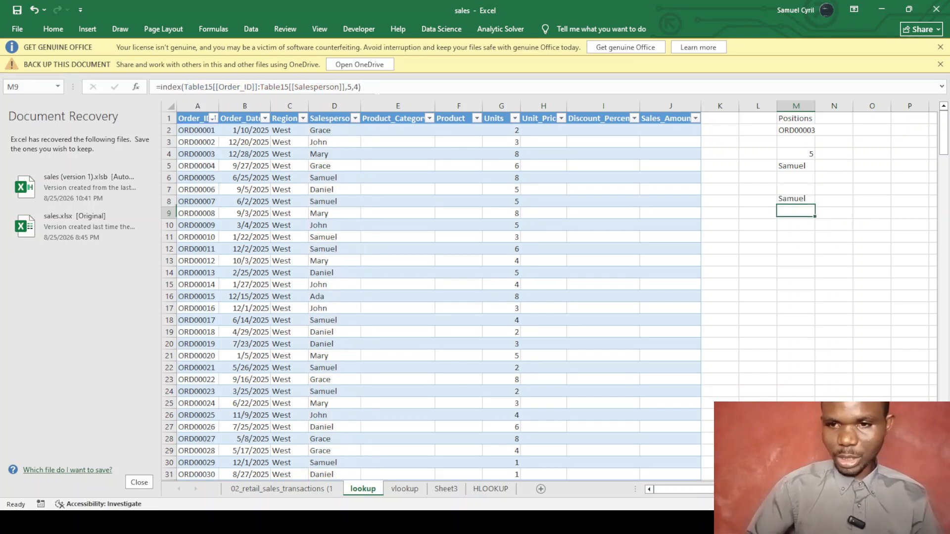
# Change M8's column argument from 4 to 3 so it returns West.
pyautogui.click(789, 200)
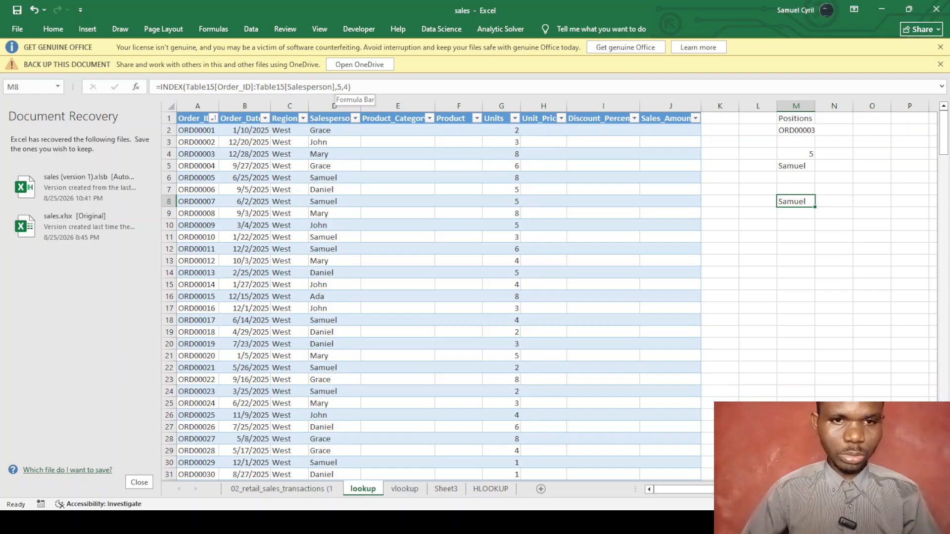
pyautogui.click(341, 88)
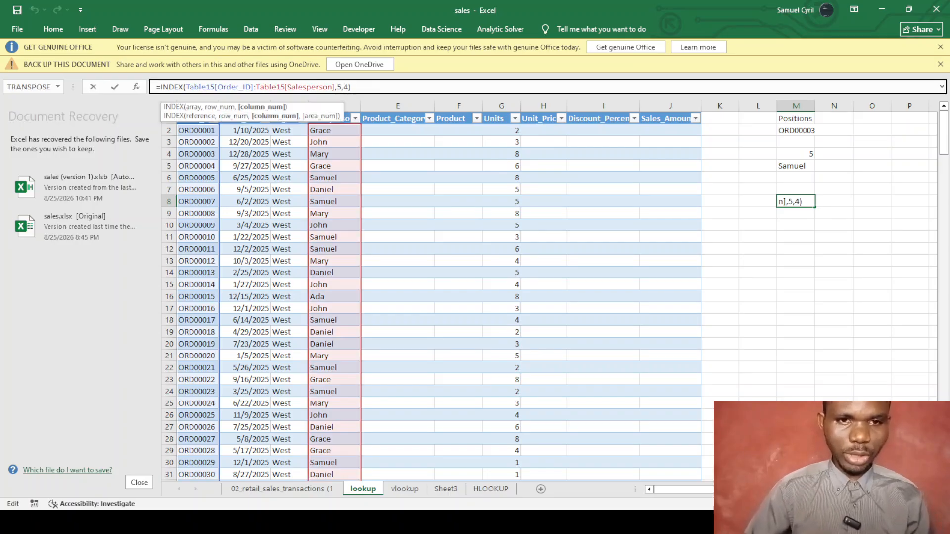
pyautogui.press('BackSpace')
pyautogui.write('3')
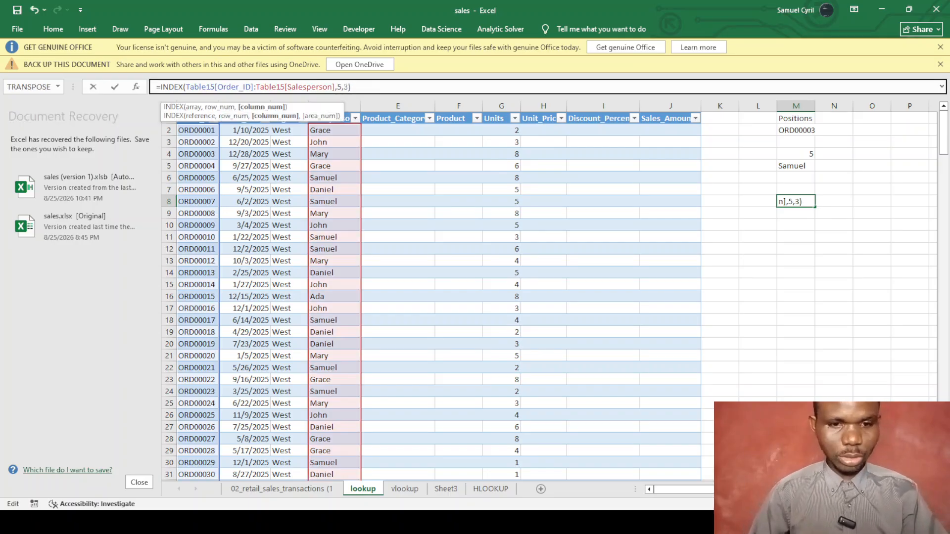
pyautogui.press('Return')
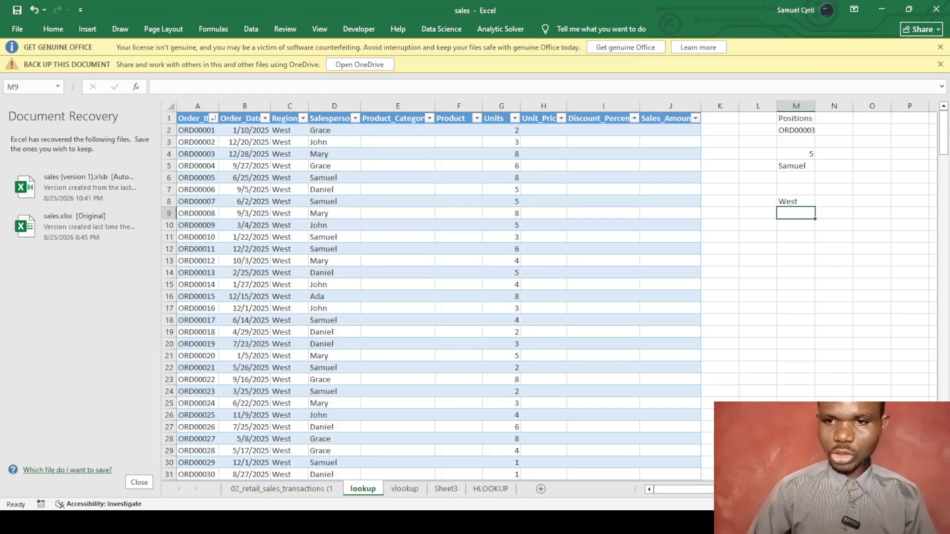
pyautogui.click(792, 203)
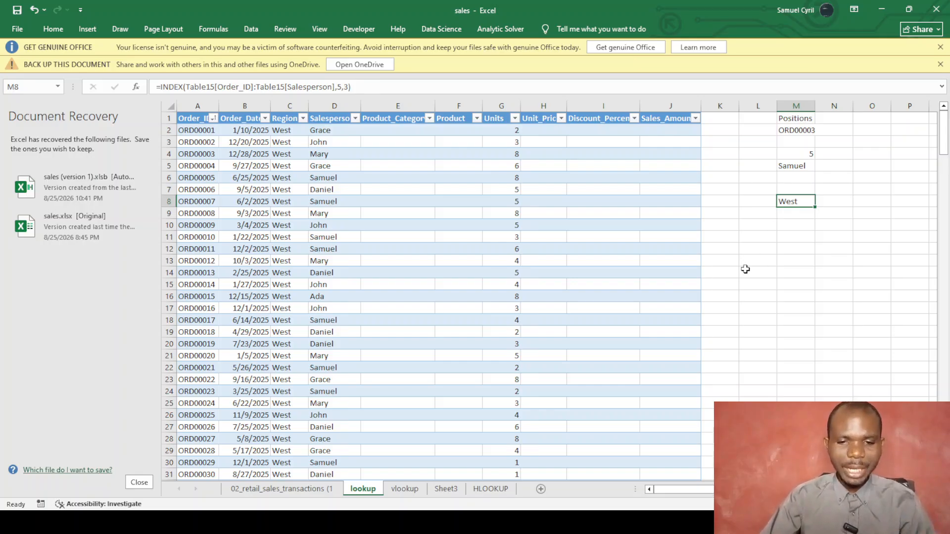
# Add a new worksheet and name it 'index+Match'.
pyautogui.click(540, 490)
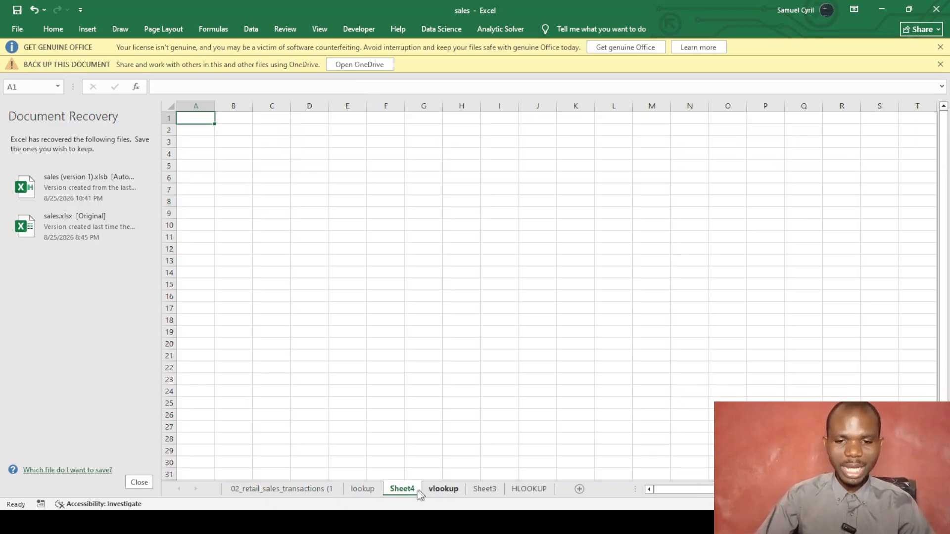
pyautogui.doubleClick(402, 488)
pyautogui.write('in')
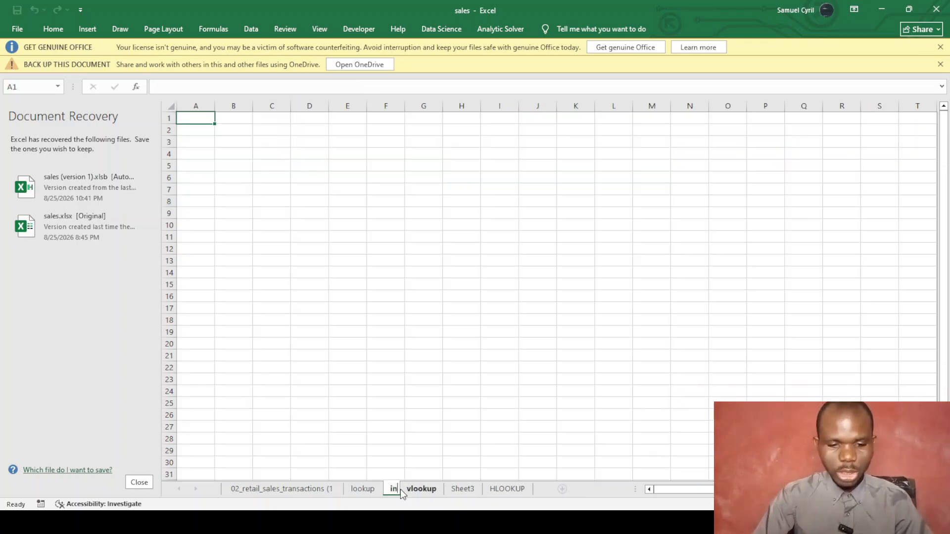
pyautogui.write('dex+Mtach')
pyautogui.press('BackSpace')
pyautogui.press('BackSpace')
pyautogui.press('BackSpace')
pyautogui.press('BackSpace')
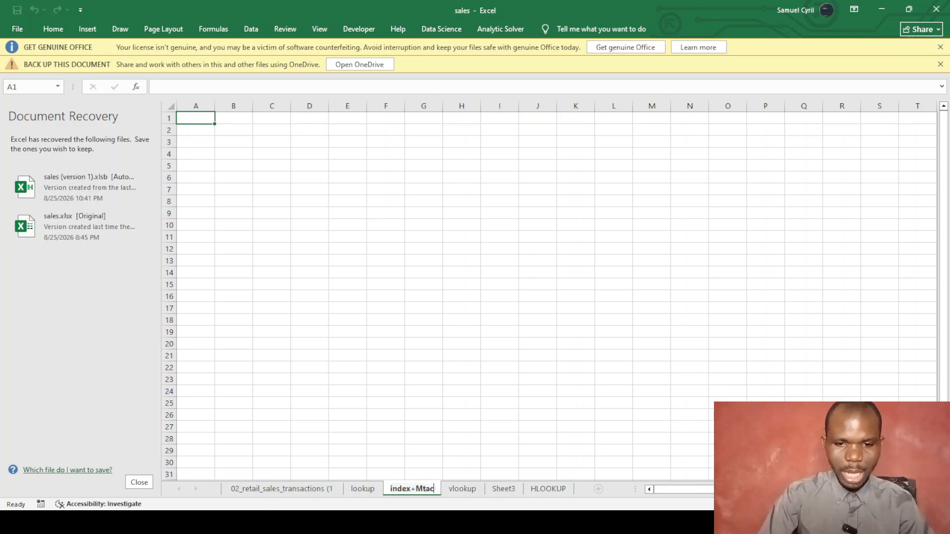
pyautogui.write('atch')
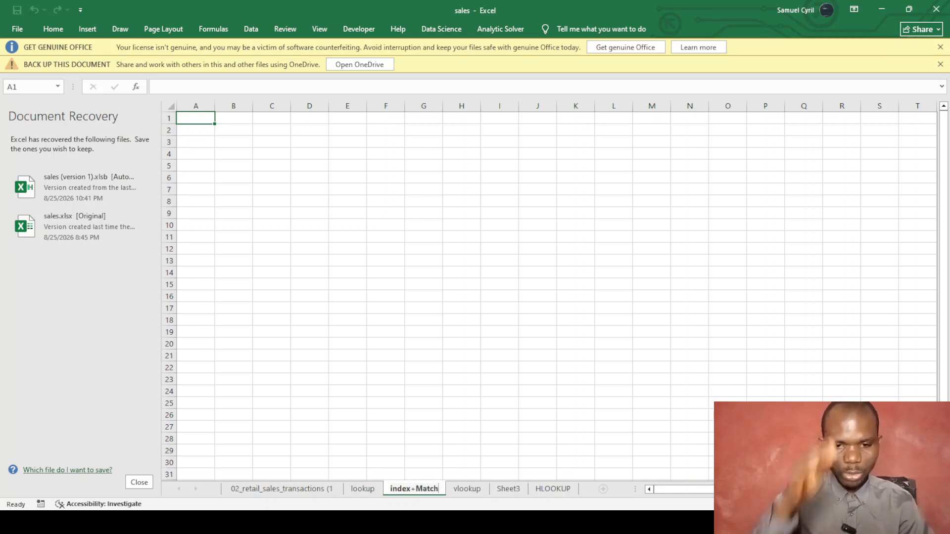
pyautogui.press('Return')
# Copy the whole sales table and paste it at A1 of the index+Match sheet.
pyautogui.click(269, 481)
pyautogui.click(266, 490)
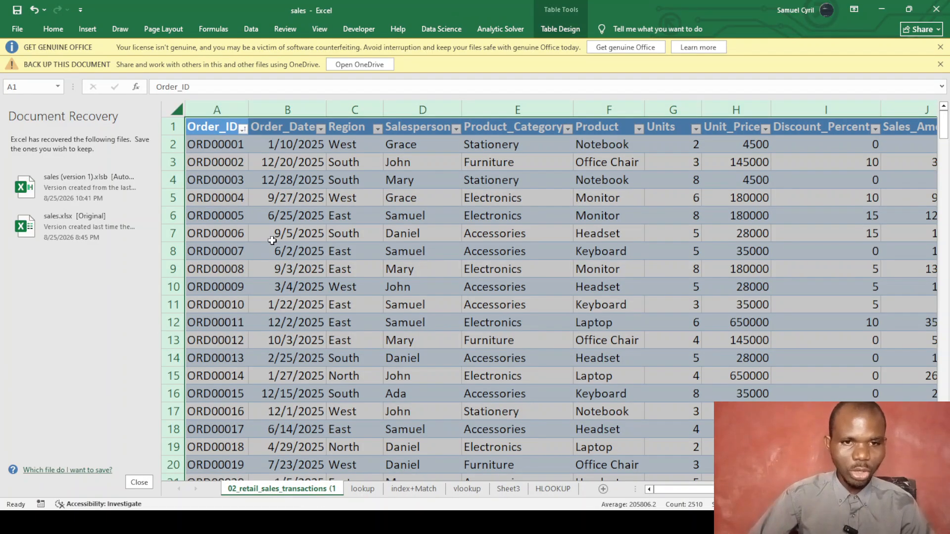
pyautogui.click(269, 236)
pyautogui.click(228, 108)
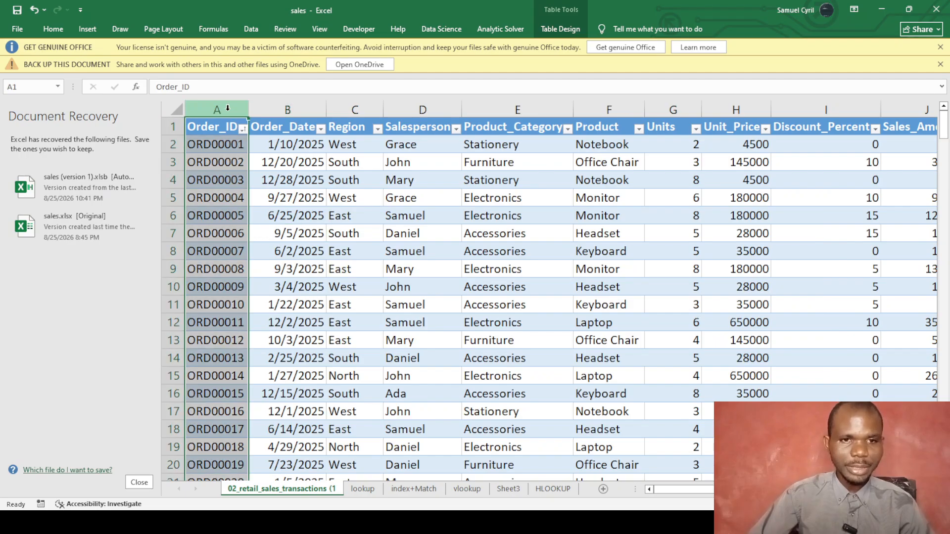
pyautogui.hotkey('ctrl', 'a')
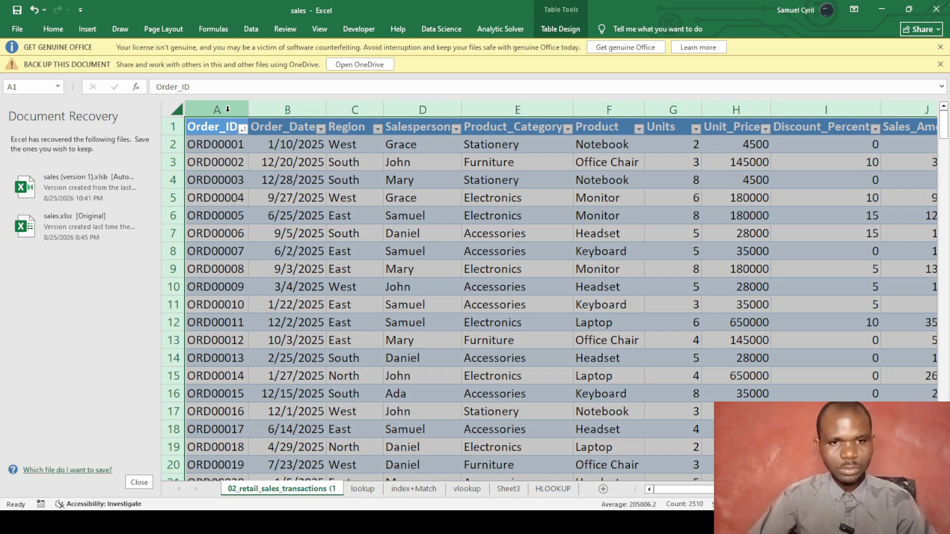
pyautogui.hotkey('ctrl', 'c')
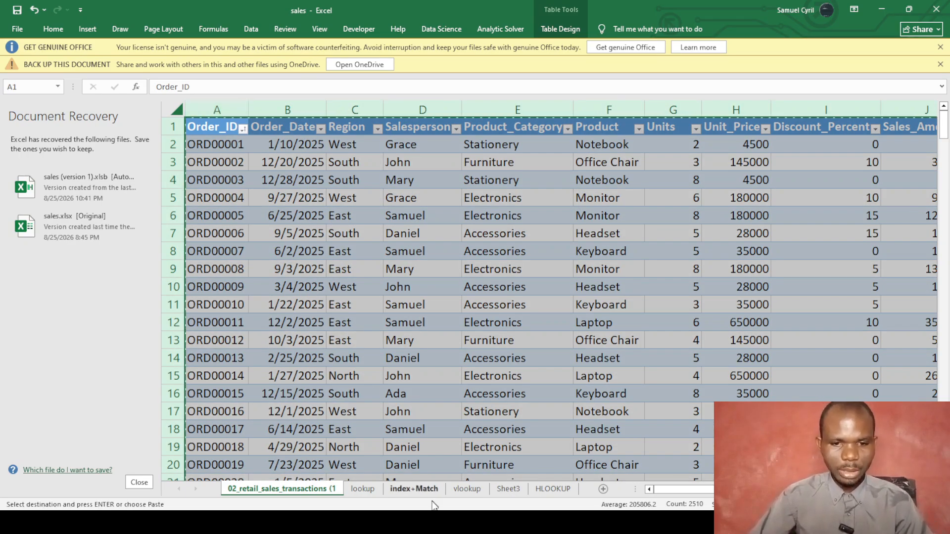
pyautogui.click(413, 489)
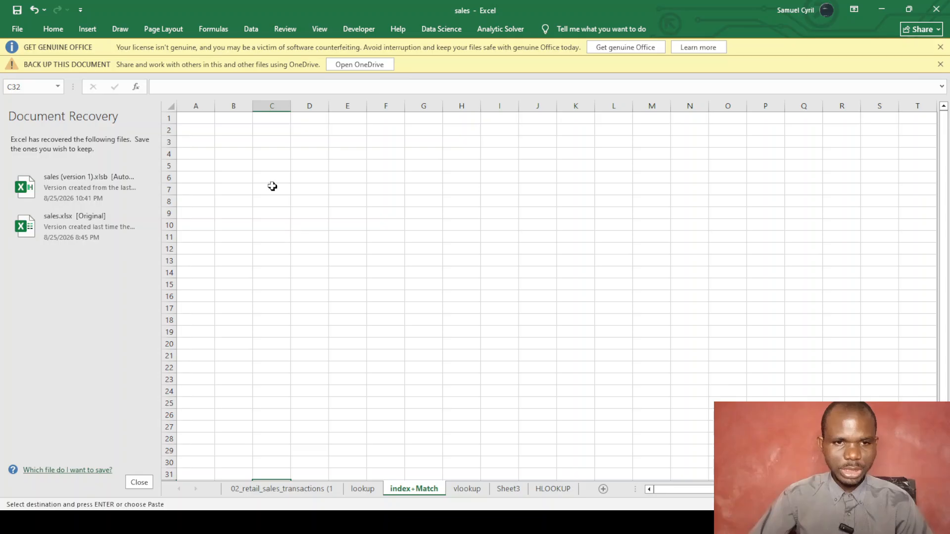
pyautogui.click(194, 119)
pyautogui.hotkey('ctrl', 'v')
# Clear the contents of columns B to J, keeping only the Order_ID values.
pyautogui.moveTo(241, 131); pyautogui.dragTo(667, 449)
pyautogui.rightClick(615, 401)
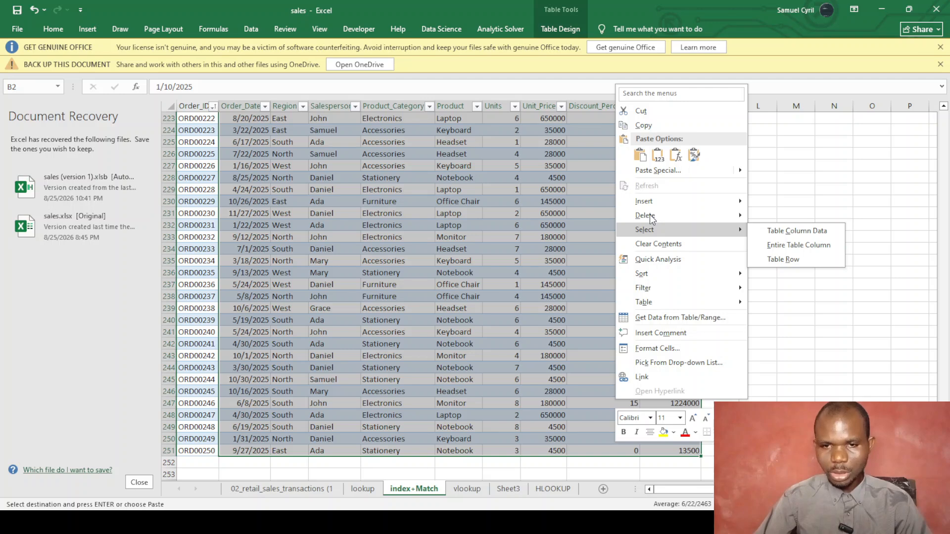
pyautogui.click(656, 245)
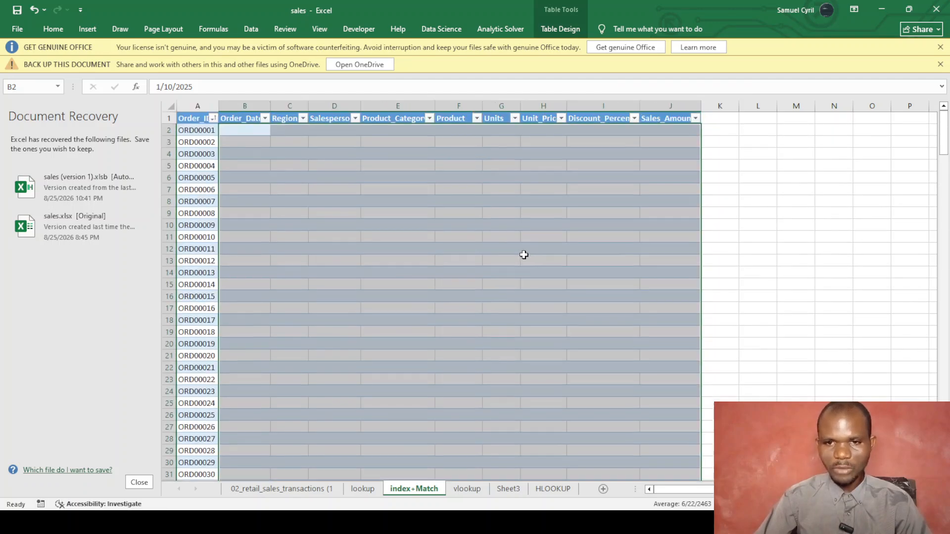
pyautogui.click(543, 253)
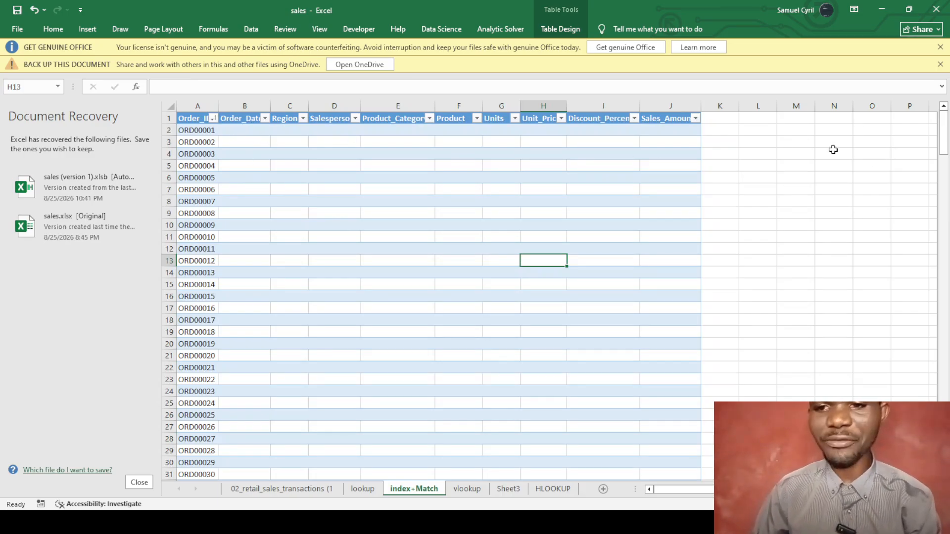
pyautogui.click(764, 142)
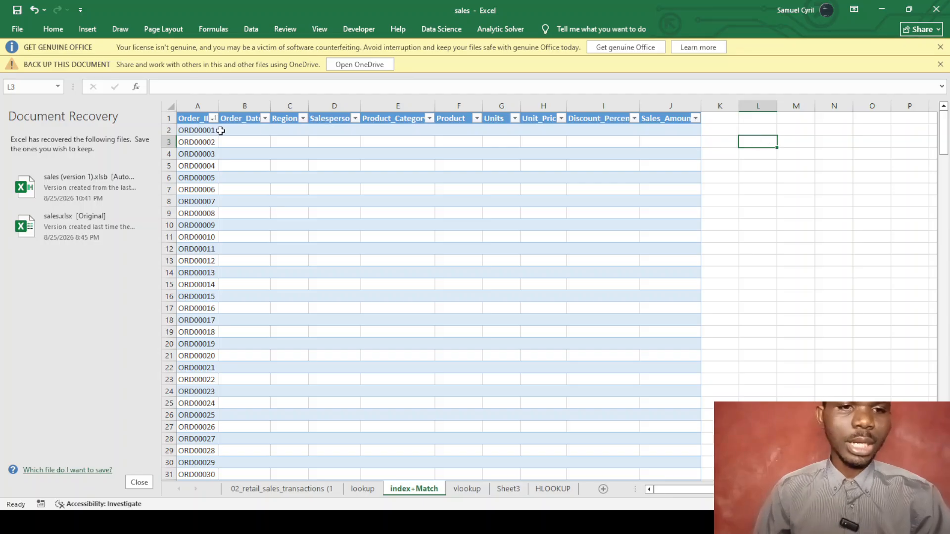
pyautogui.click(241, 131)
# Cancel the unfinished =index( entry in B2 and autofit column B to the Order_Date header.
pyautogui.write('=')
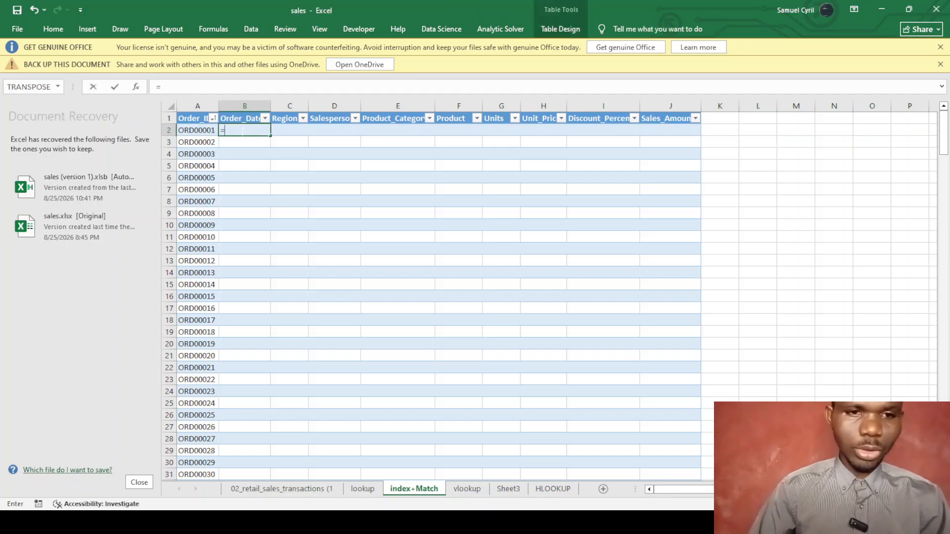
pyautogui.write('index')
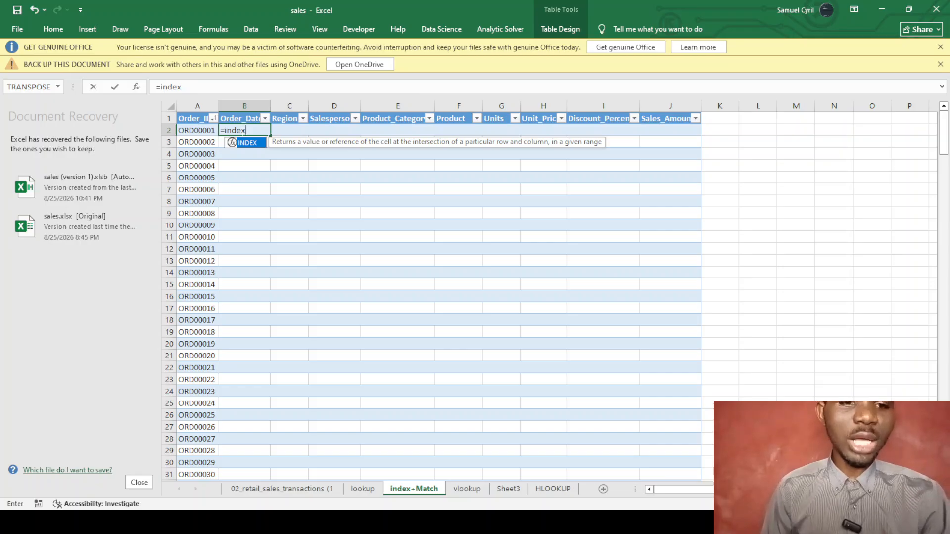
pyautogui.write('(')
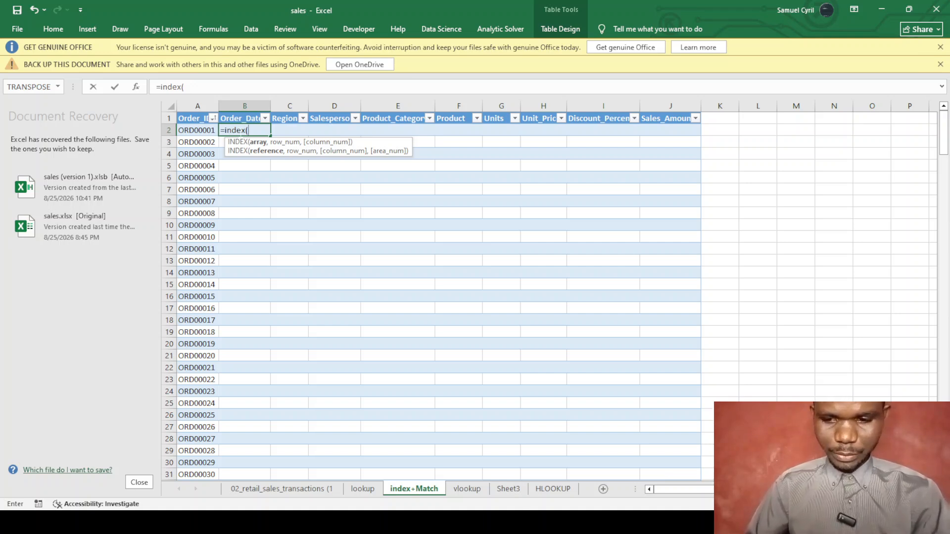
pyautogui.press('Escape')
pyautogui.click(350, 213)
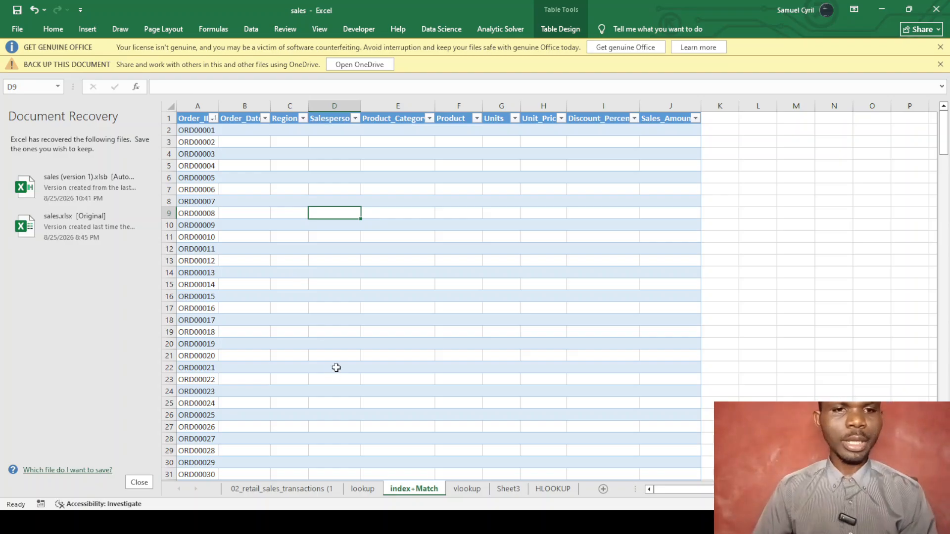
pyautogui.doubleClick(270, 105)
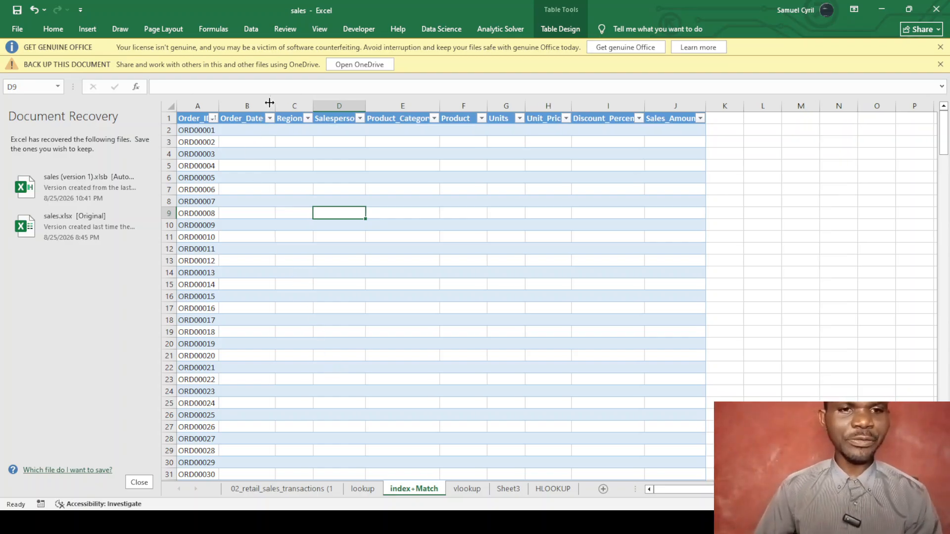
pyautogui.click(250, 130)
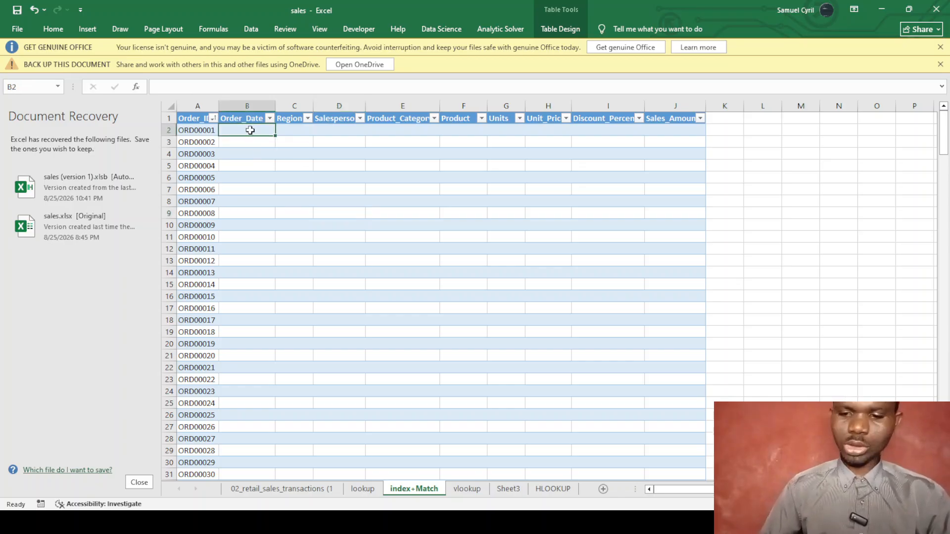
# Type the reminder =index(return_array,match(lookup_value, lookup_array,match_type)) into B2.
pyautogui.write('=inde')
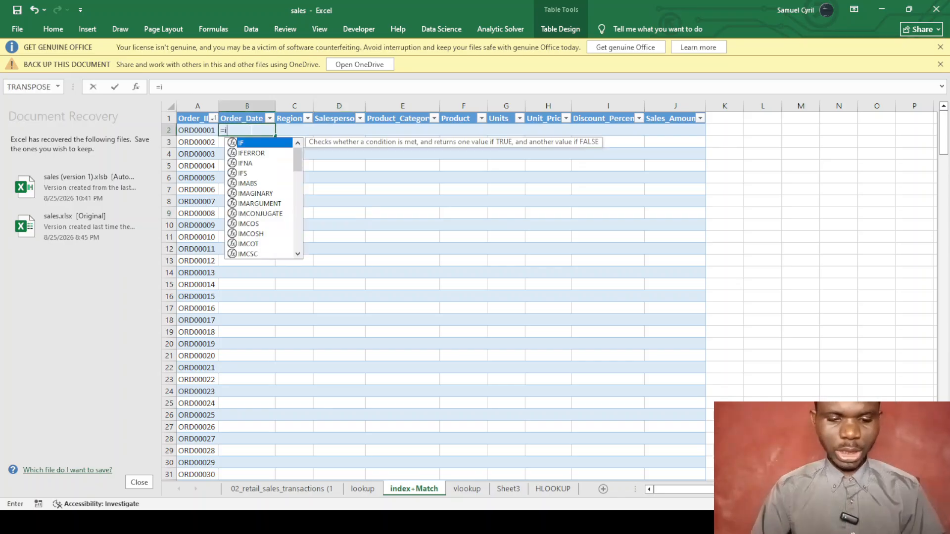
pyautogui.press('BackSpace')
pyautogui.press('BackSpace')
pyautogui.press('BackSpace')
pyautogui.press('BackSpace')
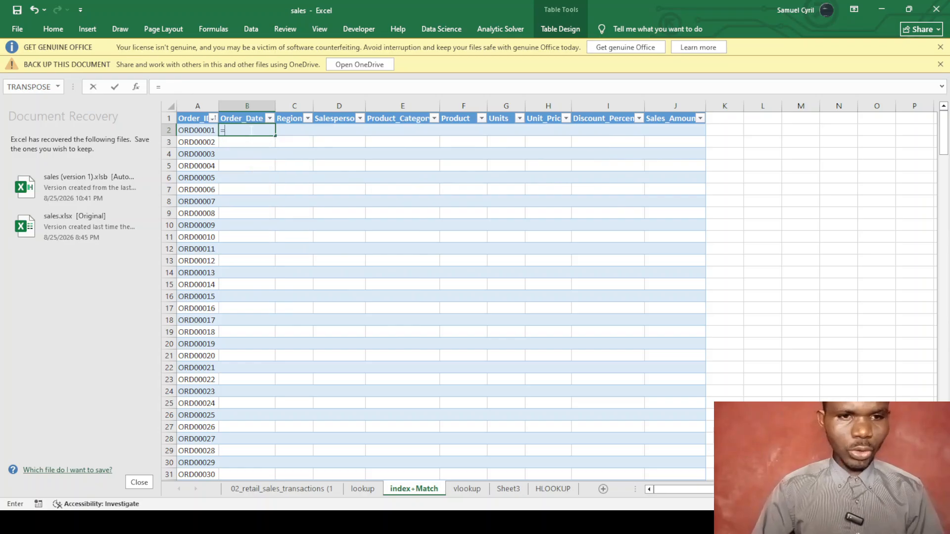
pyautogui.write('inde')
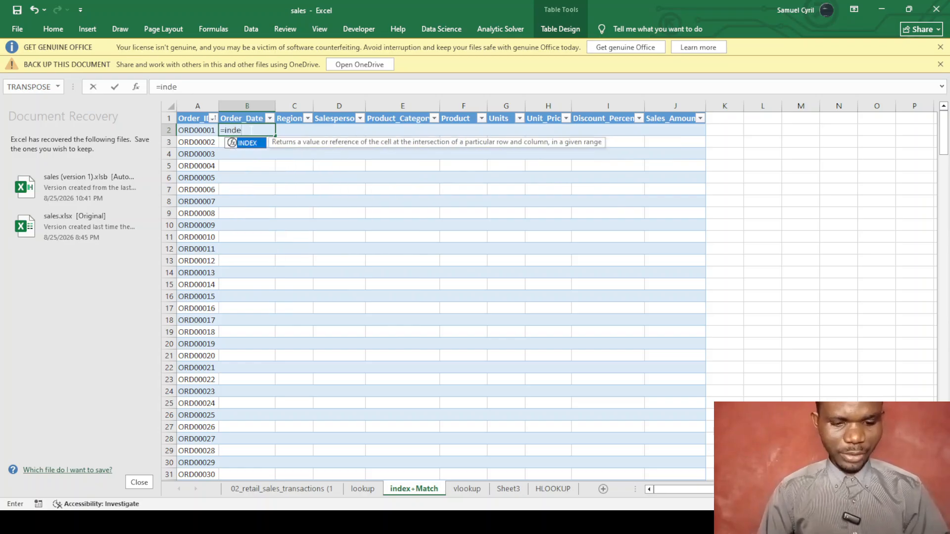
pyautogui.write('x(')
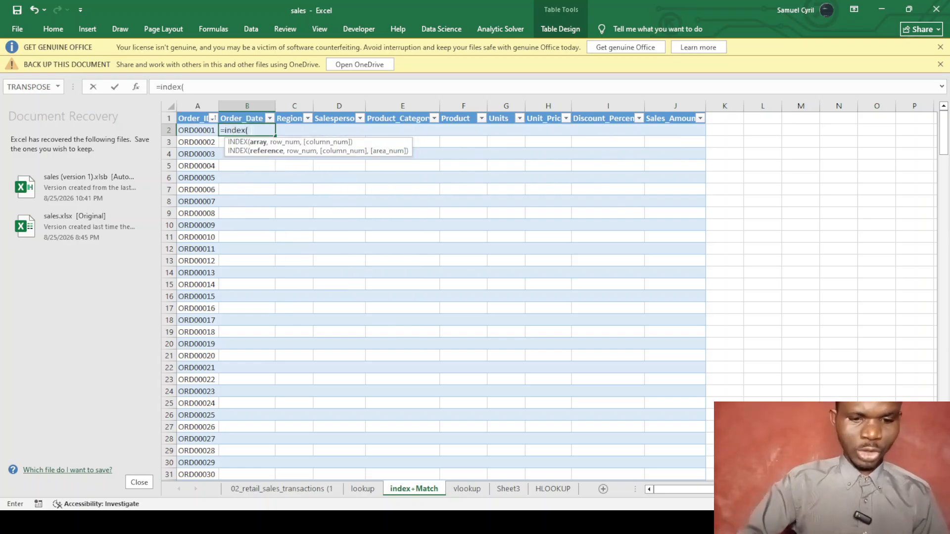
pyautogui.write('return_a')
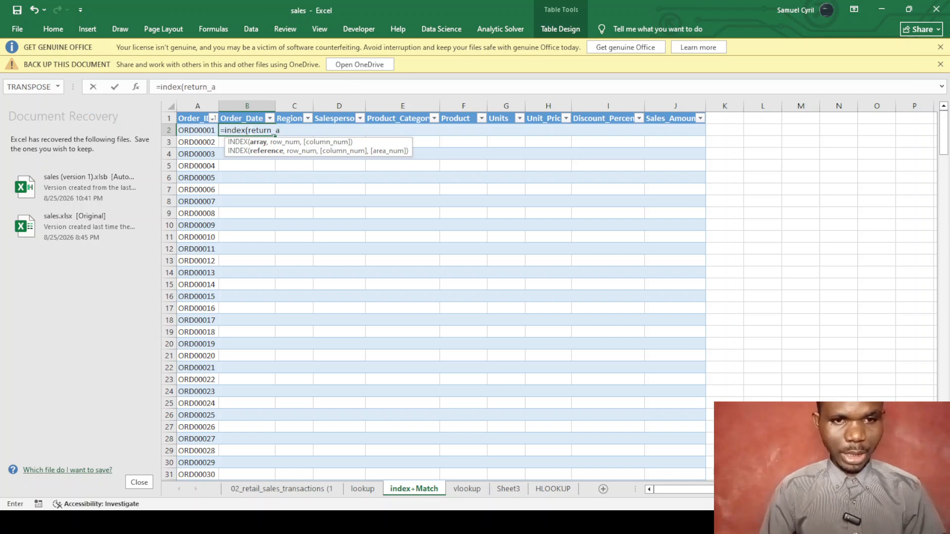
pyautogui.write('rray,match(')
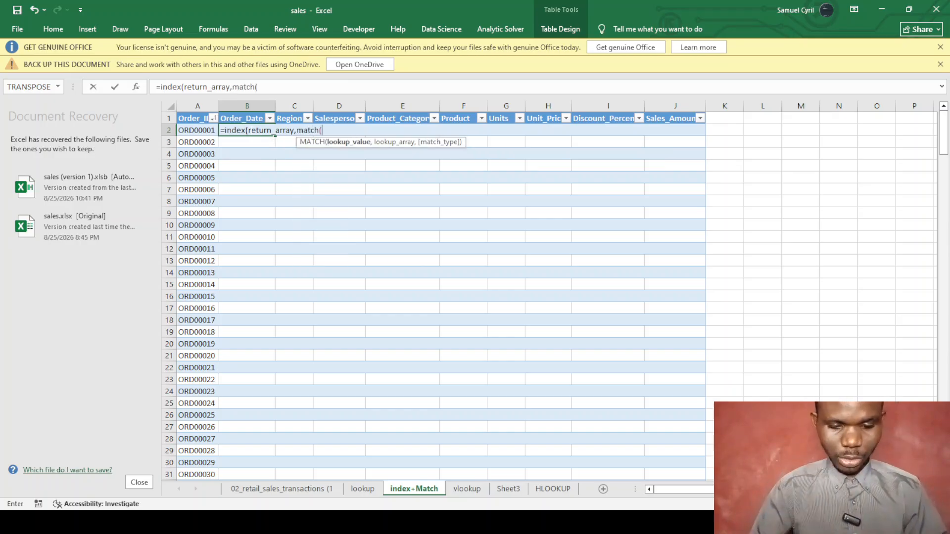
pyautogui.write('lo')
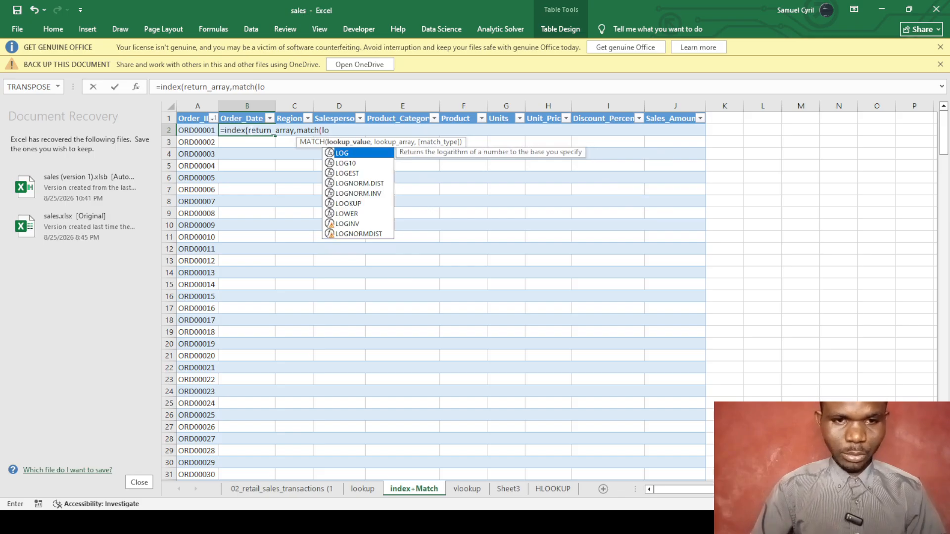
pyautogui.write('okup')
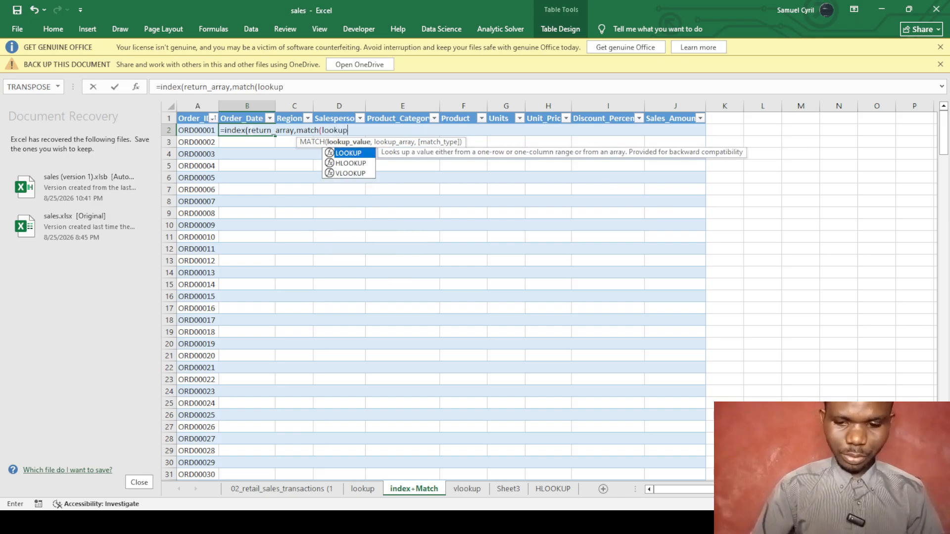
pyautogui.write('_value,')
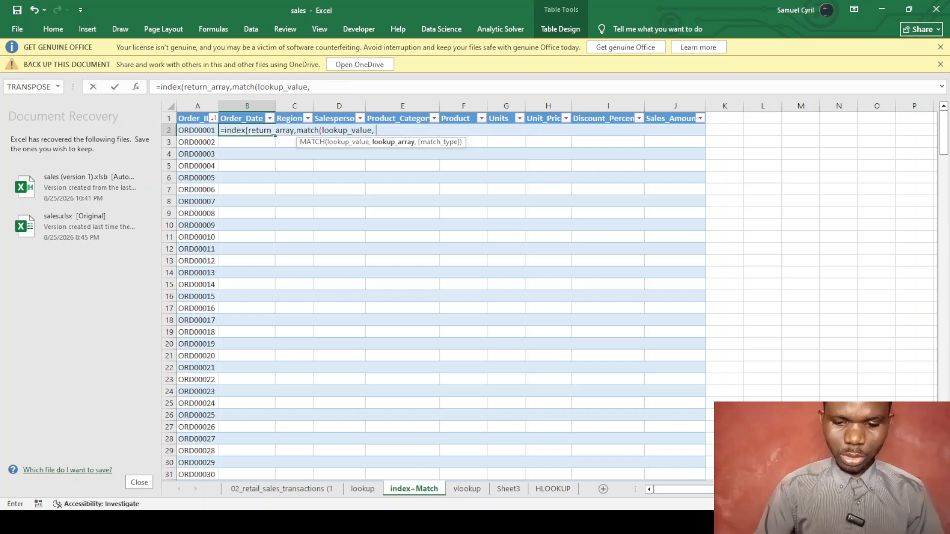
pyautogui.write(' lookup_array')
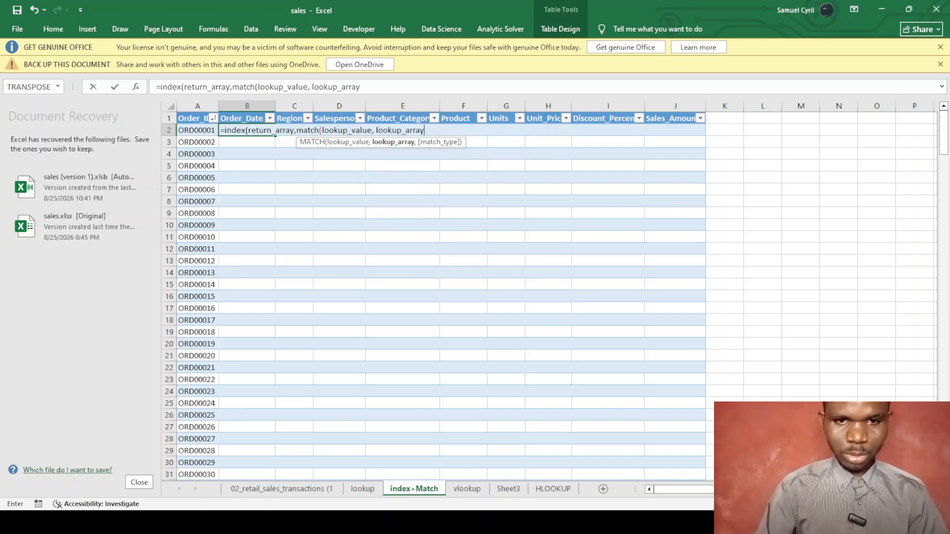
pyautogui.write(',match')
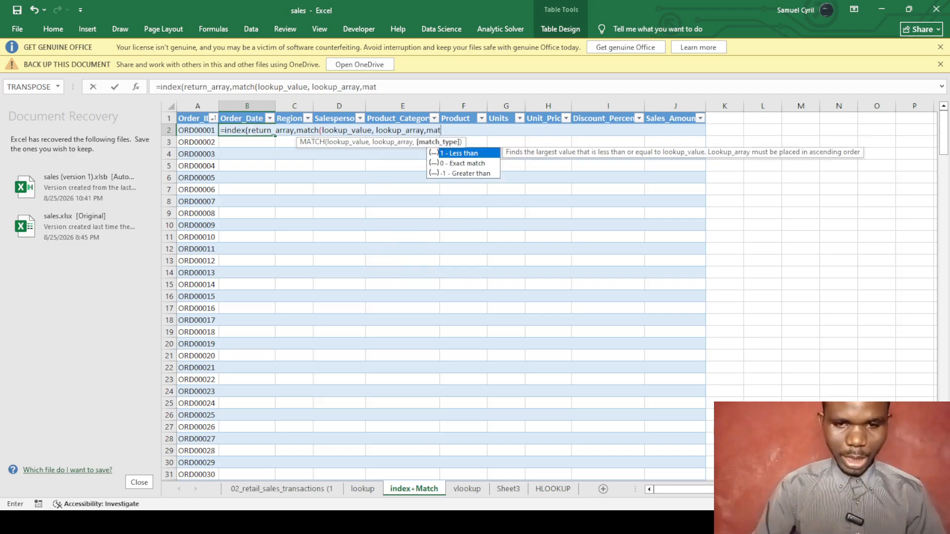
pyautogui.write('_type')
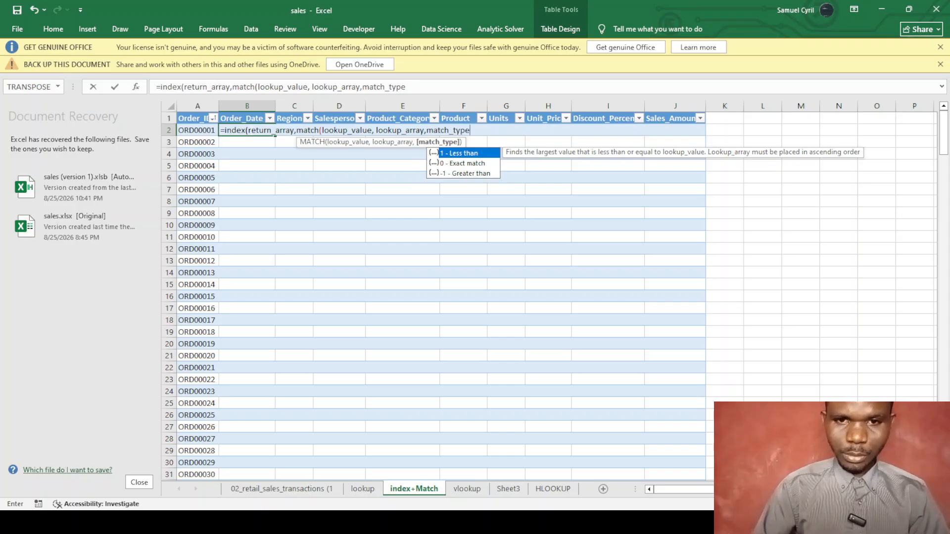
pyautogui.write('))')
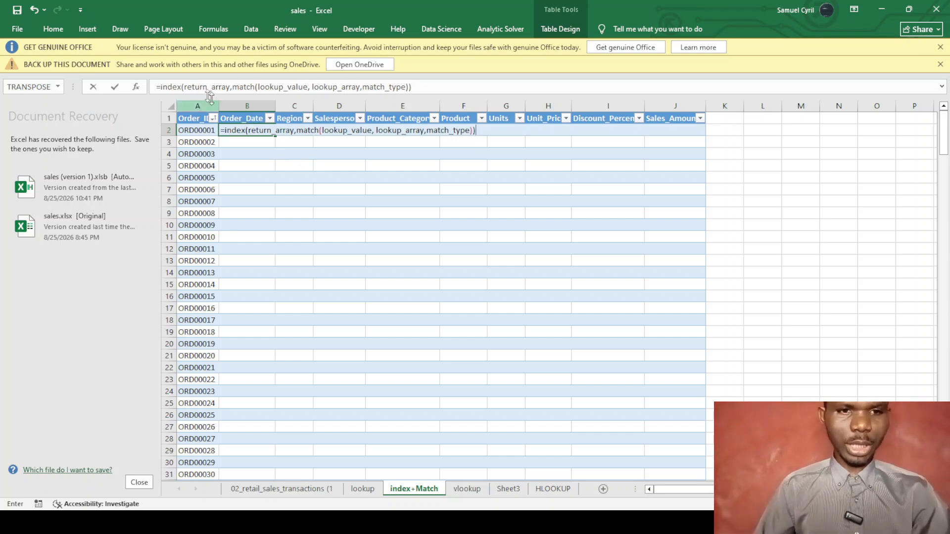
# Drop the equals sign from B2's syntax note and paste a copy of it into M8.
pyautogui.click(159, 86)
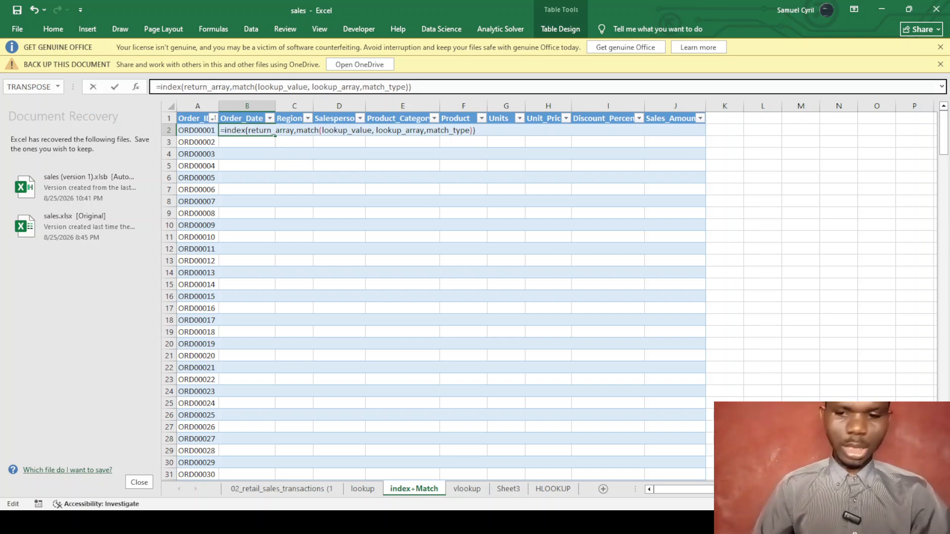
pyautogui.press('BackSpace')
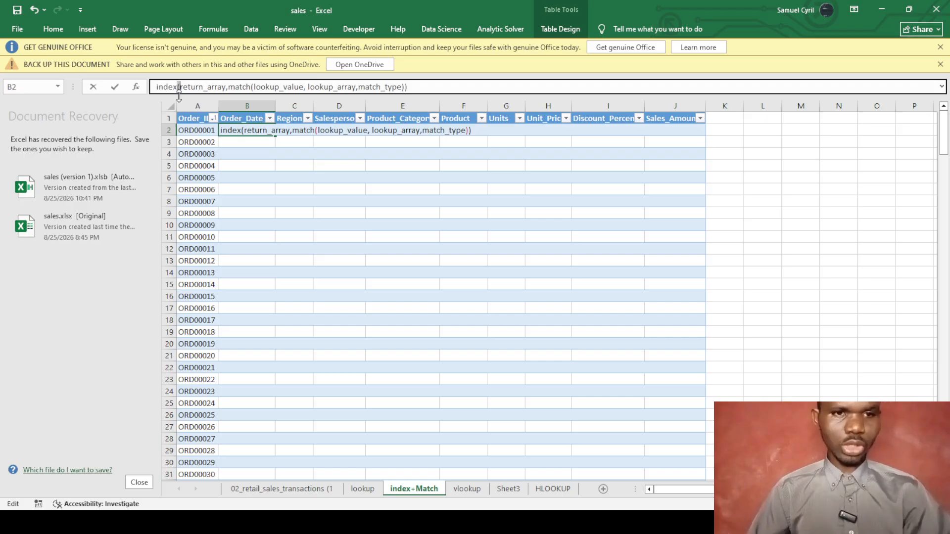
pyautogui.moveTo(440, 88); pyautogui.dragTo(158, 88)
pyautogui.hotkey('ctrl', 'c')
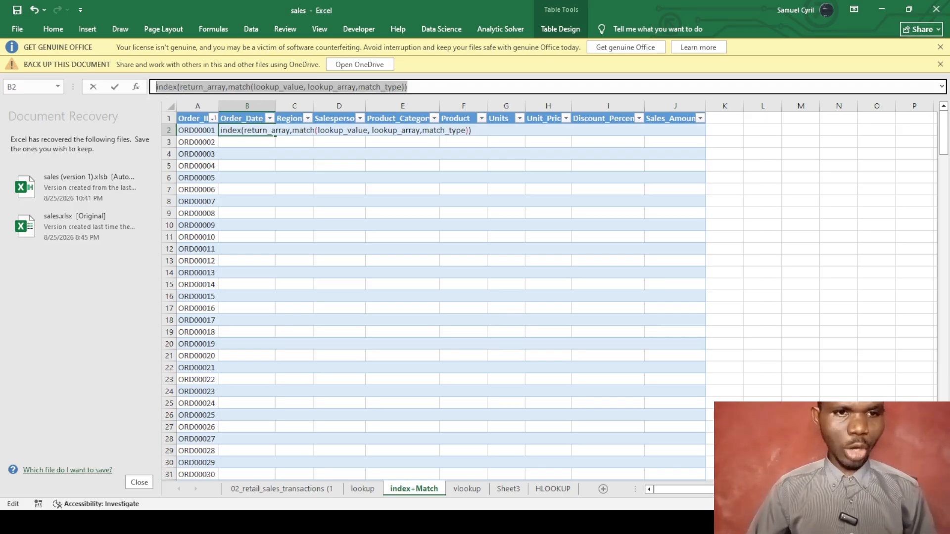
pyautogui.click(796, 204)
pyautogui.hotkey('ctrl', 'v')
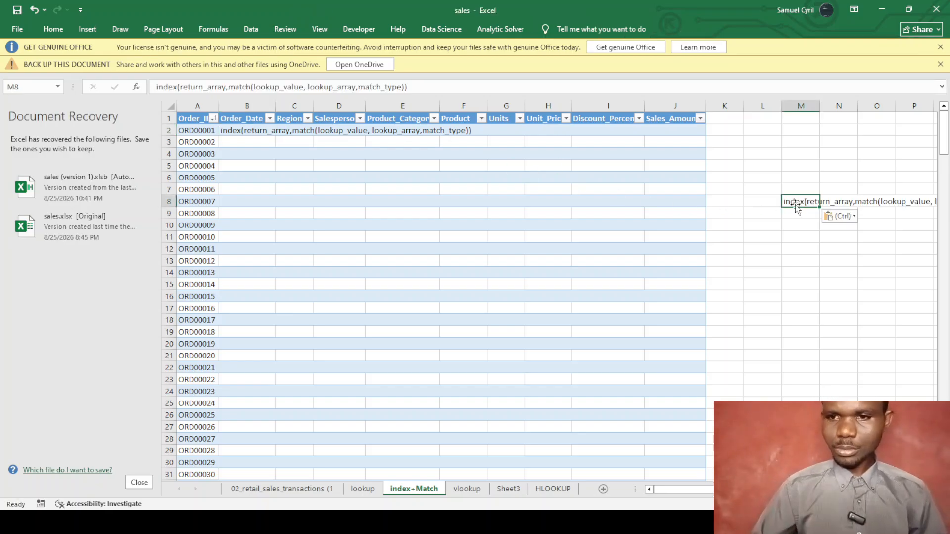
pyautogui.hscroll(1, 858, 329)
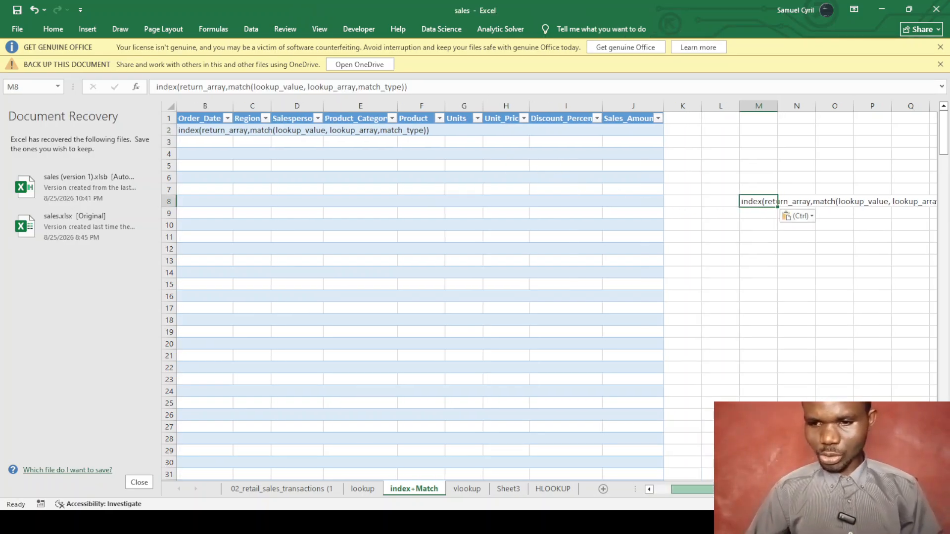
pyautogui.click(857, 320)
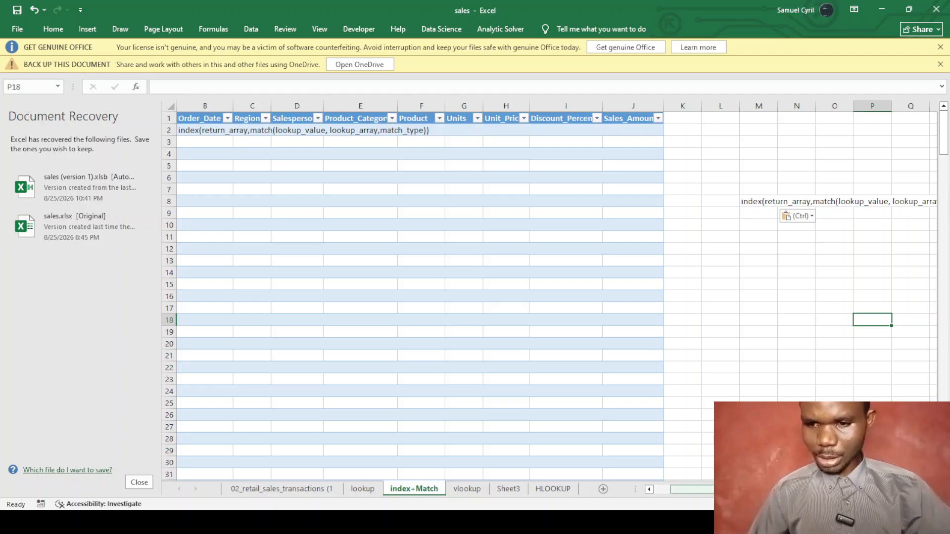
pyautogui.hscroll(3, 736, 272)
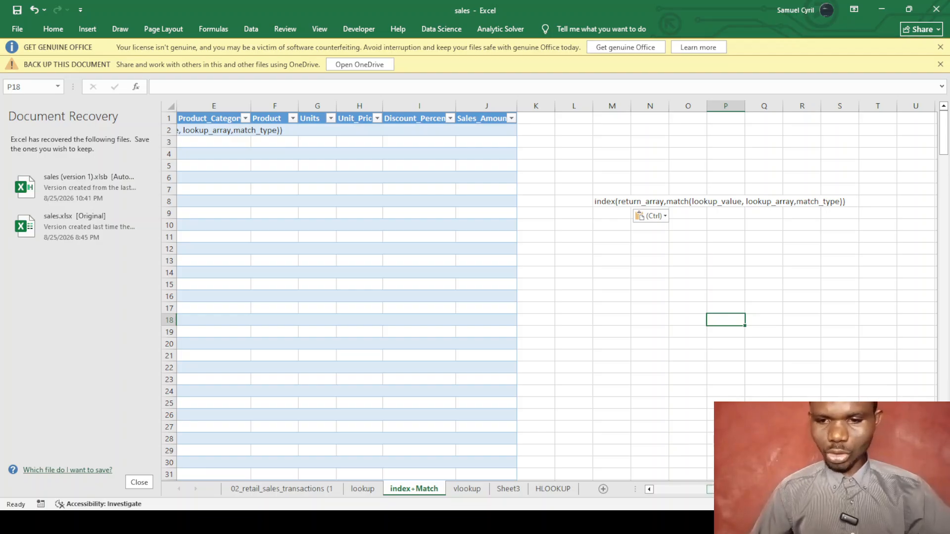
pyautogui.moveTo(710, 490); pyautogui.dragTo(637, 502)
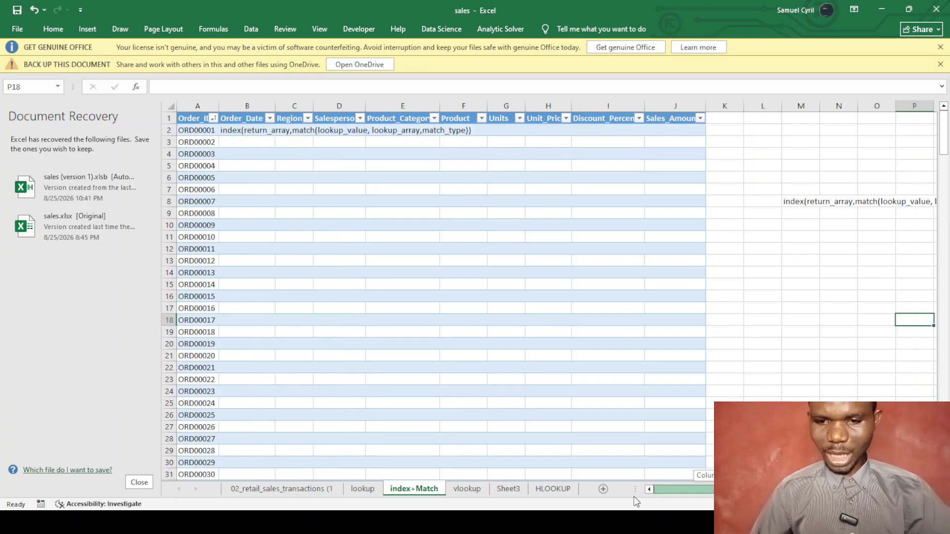
pyautogui.click(224, 132)
# Replace B2 with an INDEX formula returning the sales sheet's Order_Date, starting a nested MATCH.
pyautogui.moveTo(421, 88); pyautogui.dragTo(156, 87)
pyautogui.press('BackSpace')
pyautogui.write('=i')
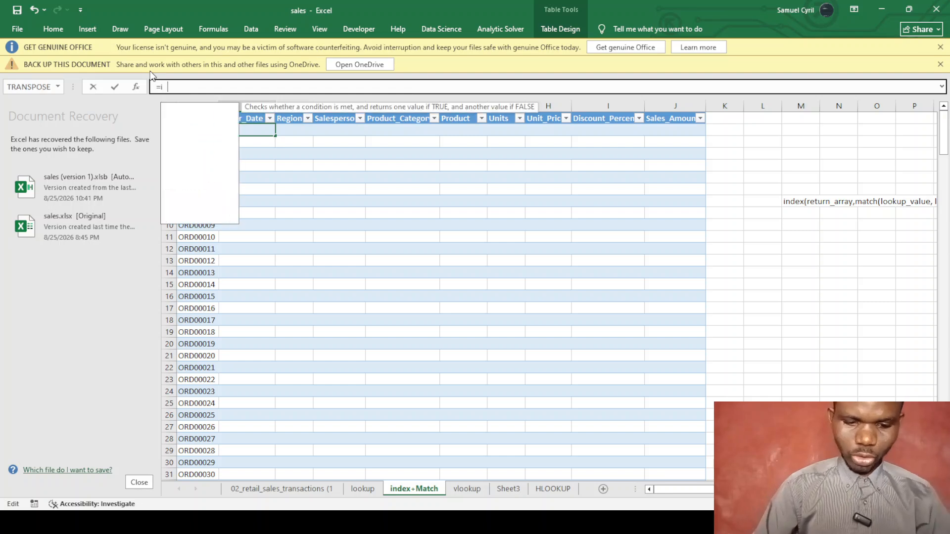
pyautogui.write('ndex')
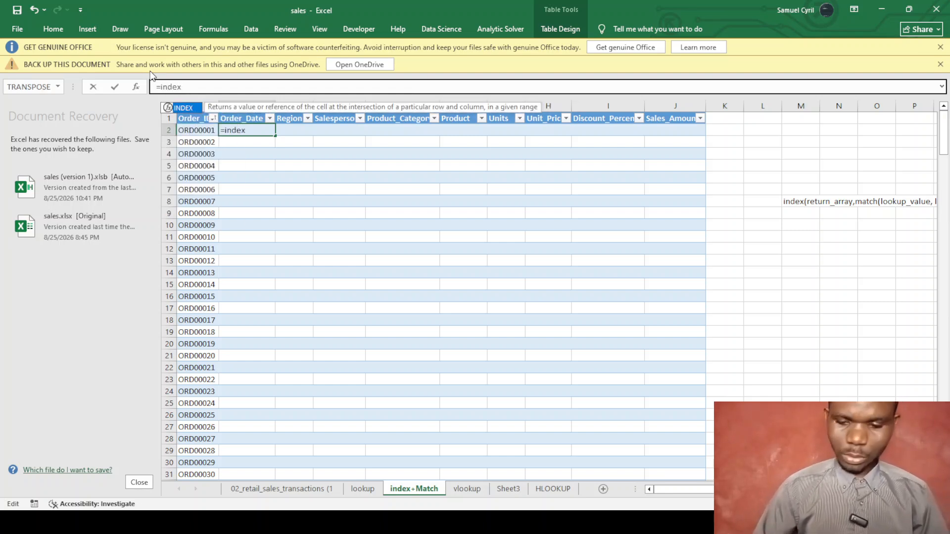
pyautogui.write('s(')
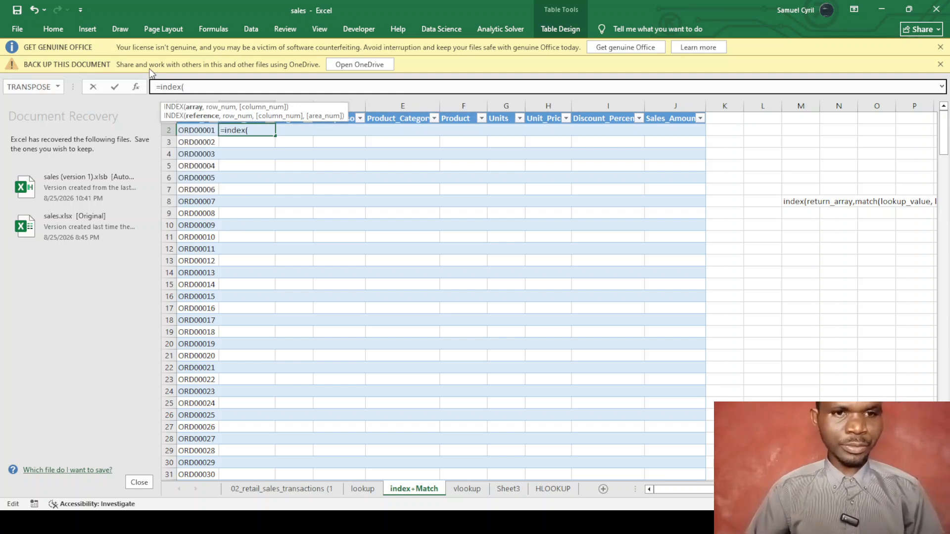
pyautogui.click(292, 490)
pyautogui.click(289, 145)
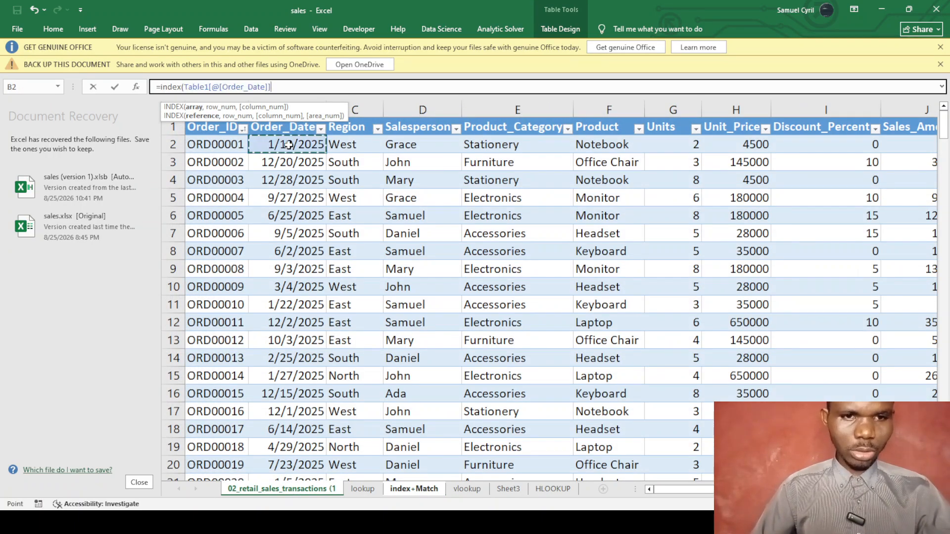
pyautogui.write(',')
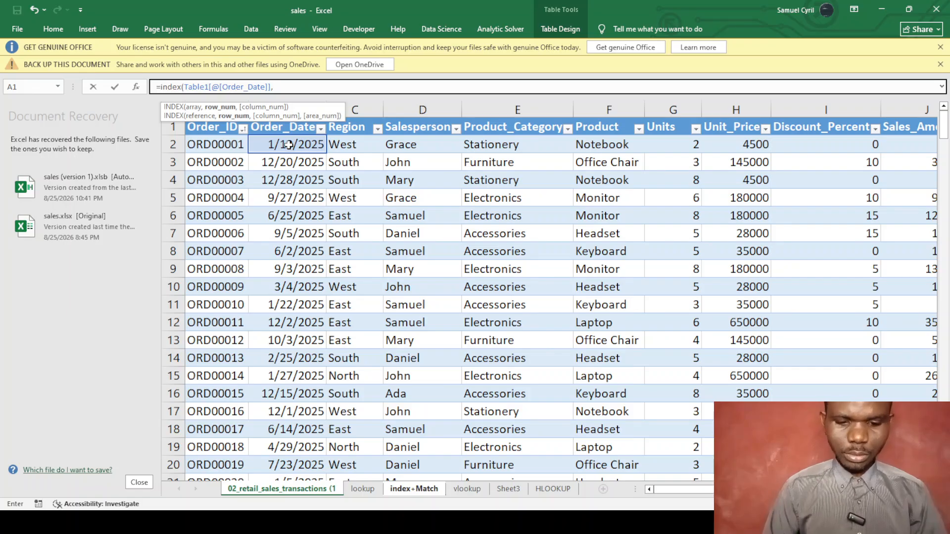
pyautogui.write('match')
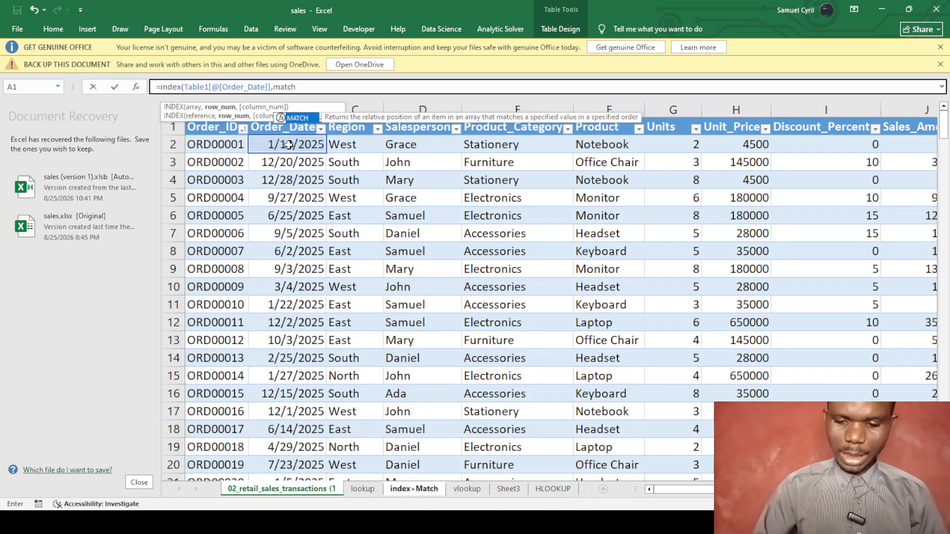
pyautogui.write('(')
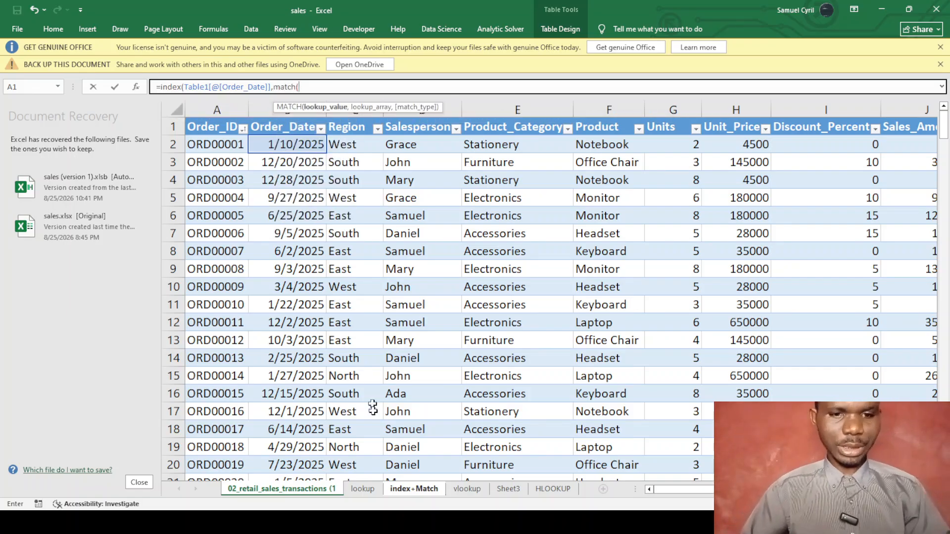
# Use this row's Order_ID as lookup value and Table1[Order_ID] as lookup range.
pyautogui.click(396, 490)
pyautogui.click(202, 131)
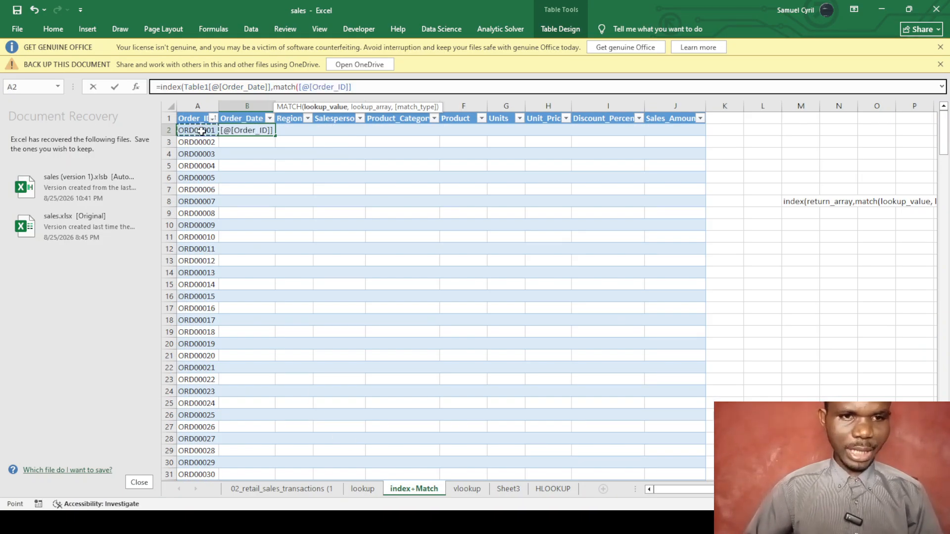
pyautogui.write(',')
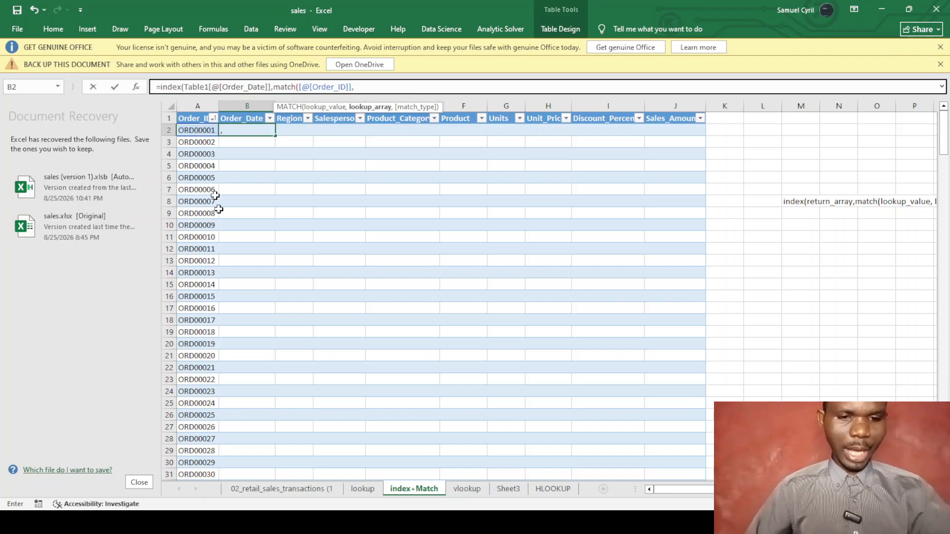
pyautogui.click(294, 489)
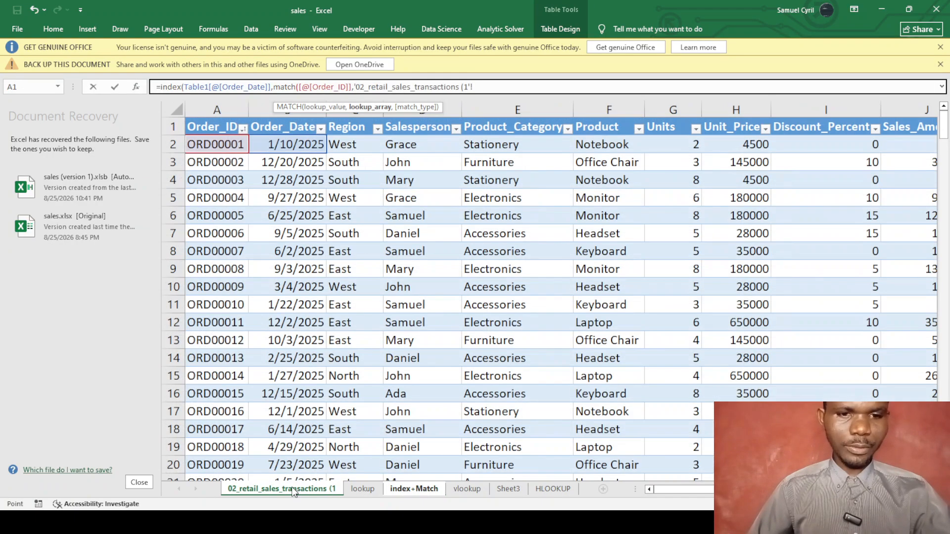
pyautogui.click(213, 131)
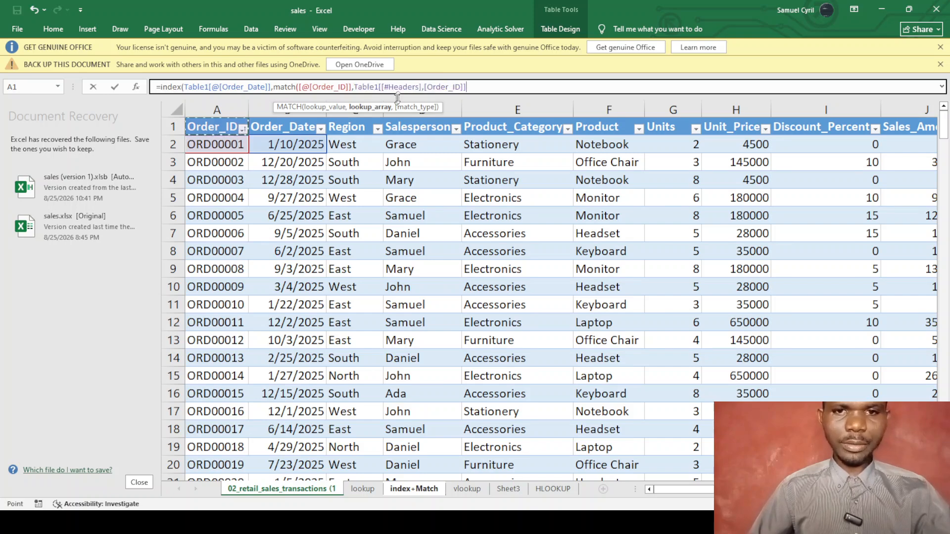
pyautogui.click(421, 87)
pyautogui.press('BackSpace')
pyautogui.press('BackSpace')
pyautogui.press('BackSpace')
pyautogui.press('BackSpace')
pyautogui.press('BackSpace')
pyautogui.press('BackSpace')
pyautogui.press('BackSpace')
pyautogui.press('BackSpace')
pyautogui.press('BackSpace')
pyautogui.press('BackSpace')
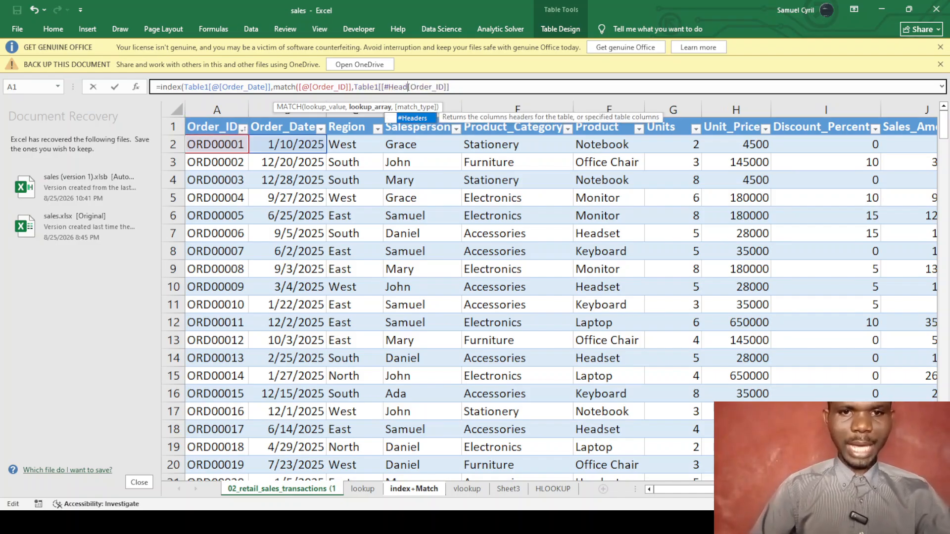
pyautogui.press('BackSpace')
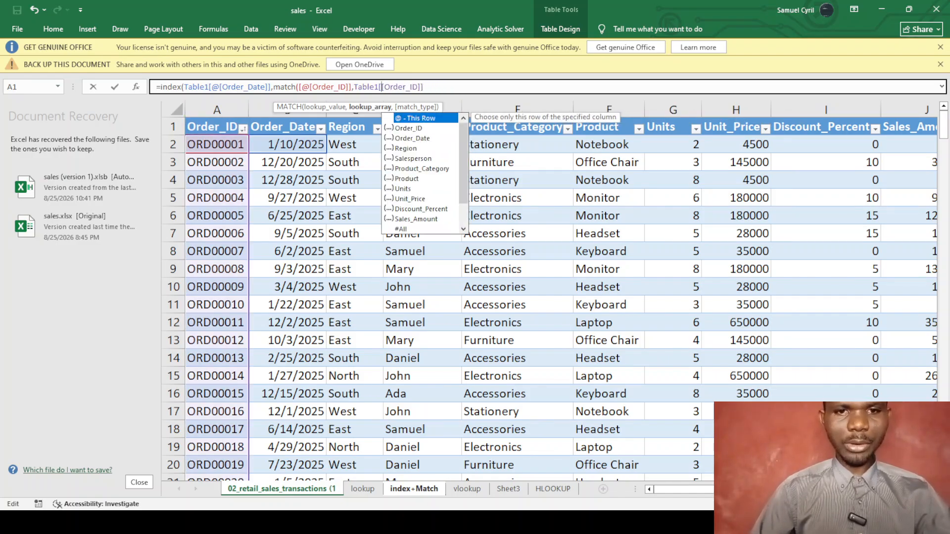
# Set the match type to exact (0) and enter the INDEX/MATCH formula, giving 1/10/2025.
pyautogui.press('End')
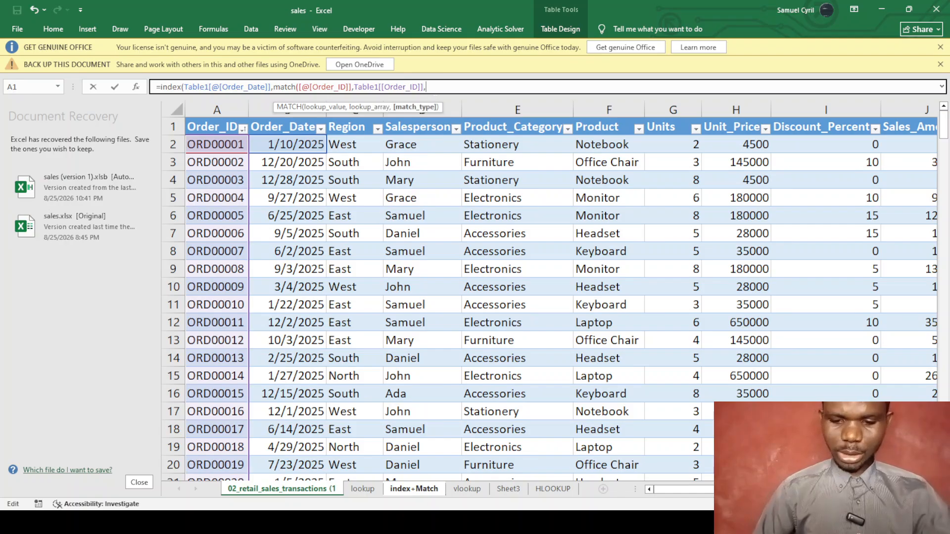
pyautogui.write(',1')
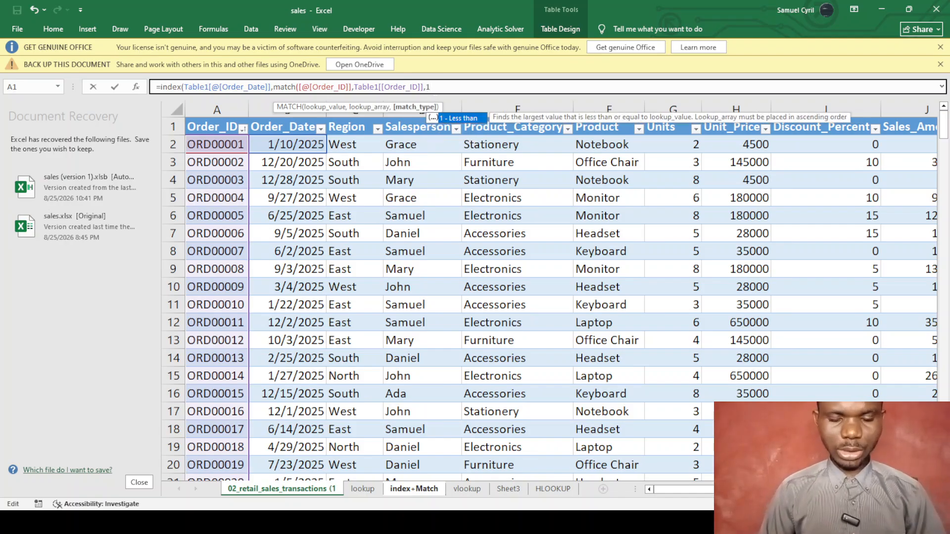
pyautogui.press('BackSpace')
pyautogui.write('0)')
pyautogui.press('Return')
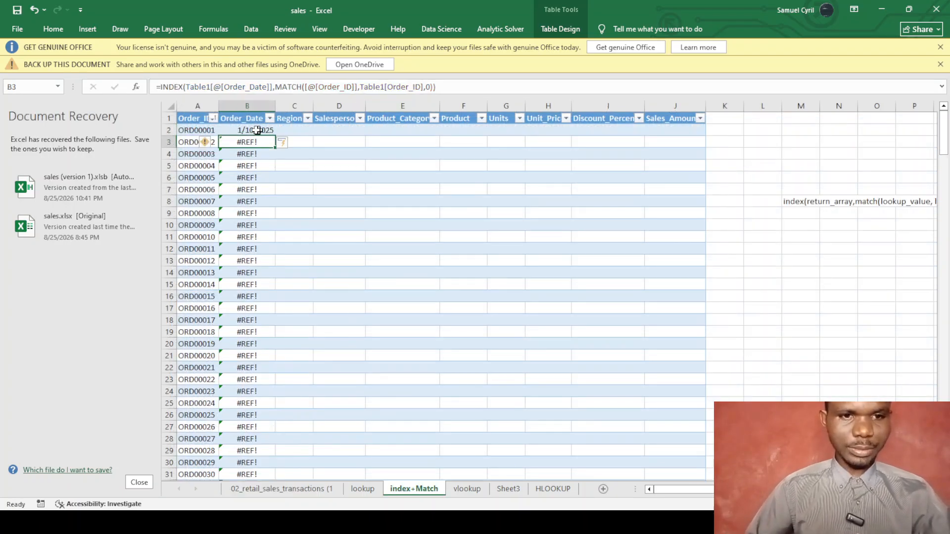
pyautogui.click(254, 130)
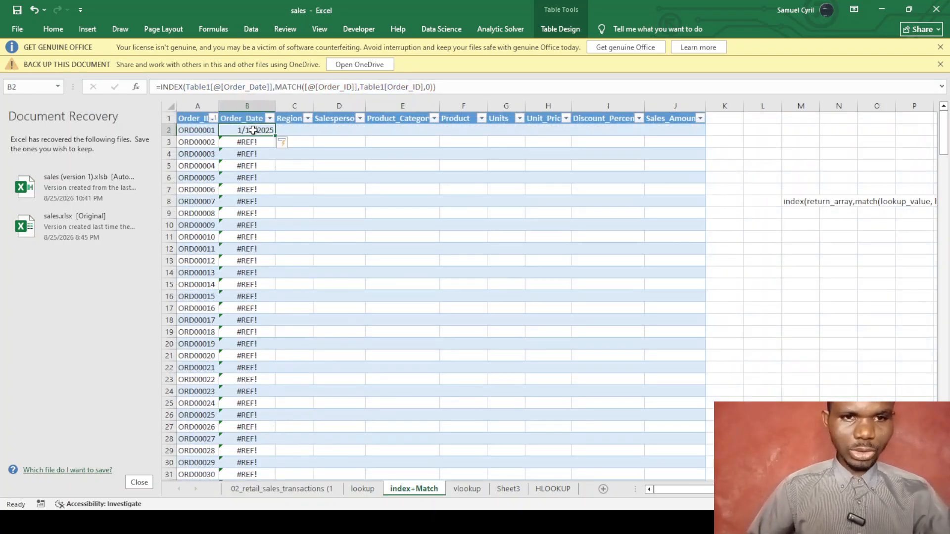
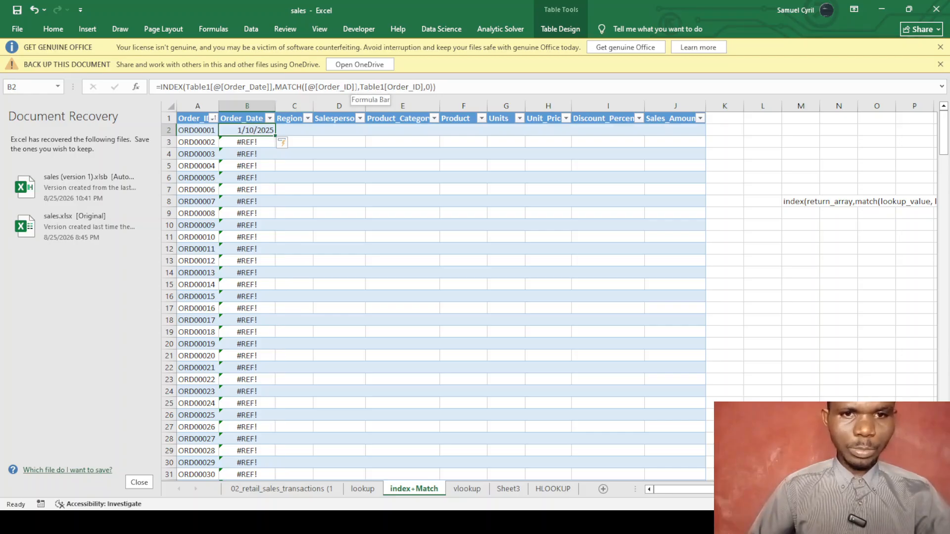
# Point B2's MATCH at this row's Order_ID and the Order_ID column without #Headers, then re-enter the formula.
pyautogui.click(355, 87)
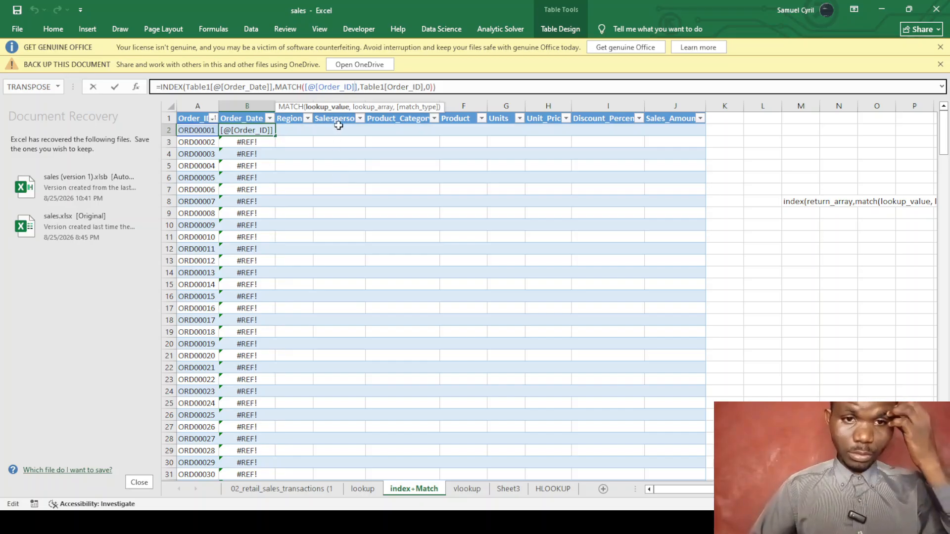
pyautogui.press('BackSpace')
pyautogui.press('BackSpace')
pyautogui.press('BackSpace')
pyautogui.press('BackSpace')
pyautogui.press('BackSpace')
pyautogui.press('BackSpace')
pyautogui.press('BackSpace')
pyautogui.press('BackSpace')
pyautogui.press('BackSpace')
pyautogui.press('BackSpace')
pyautogui.press('BackSpace')
pyautogui.press('BackSpace')
pyautogui.press('BackSpace')
pyautogui.press('BackSpace')
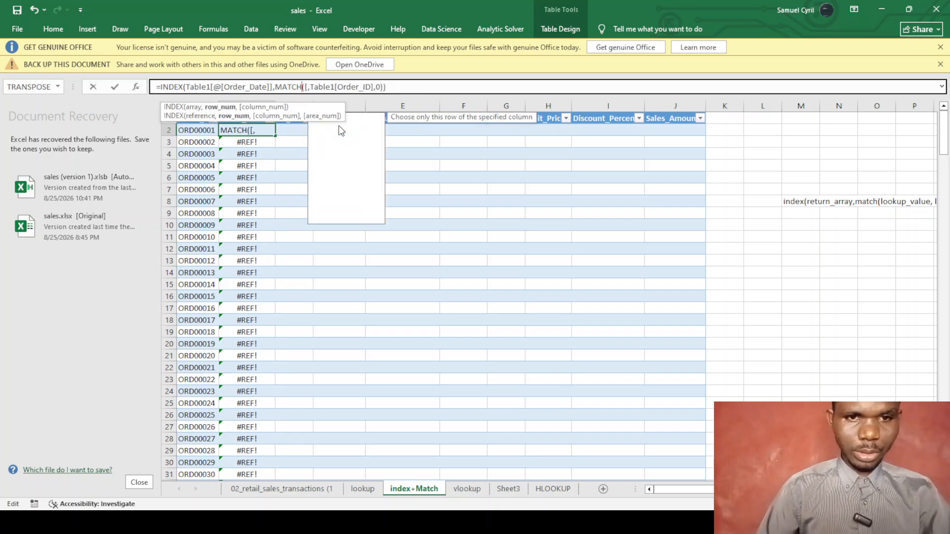
pyautogui.write('(')
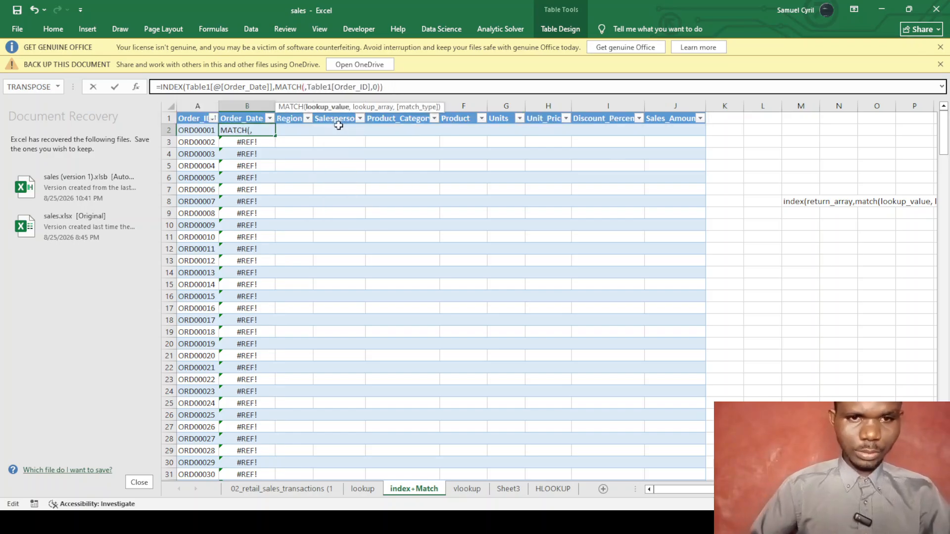
pyautogui.click(199, 130)
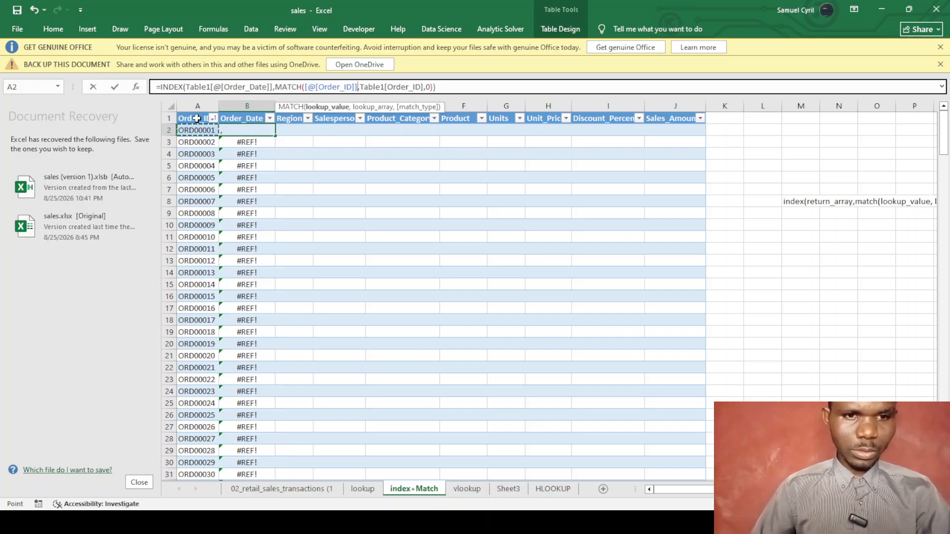
pyautogui.click(197, 118)
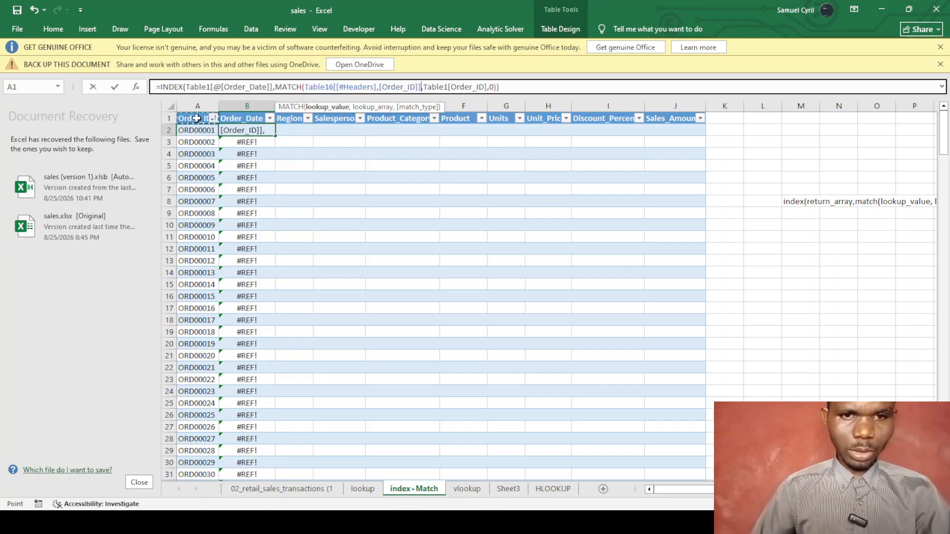
pyautogui.click(379, 87)
pyautogui.press('BackSpace')
pyautogui.press('BackSpace')
pyautogui.press('BackSpace')
pyautogui.press('BackSpace')
pyautogui.press('BackSpace')
pyautogui.press('BackSpace')
pyautogui.press('BackSpace')
pyautogui.press('BackSpace')
pyautogui.press('BackSpace')
pyautogui.press('BackSpace')
pyautogui.press('BackSpace')
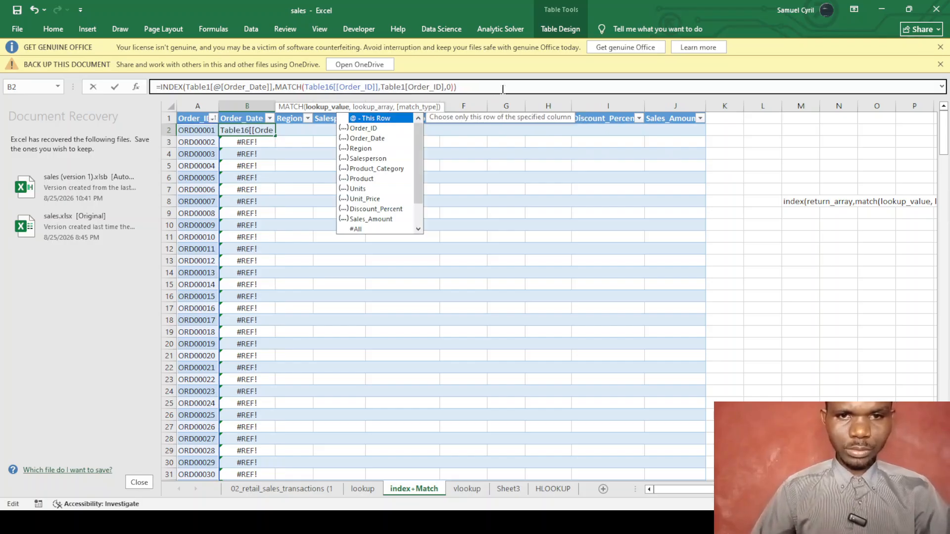
pyautogui.click(457, 87)
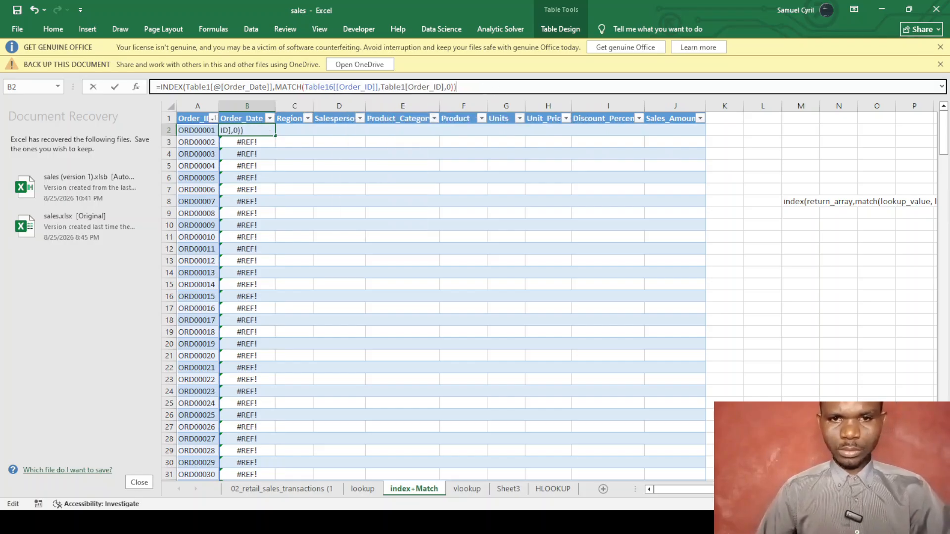
pyautogui.press('Return')
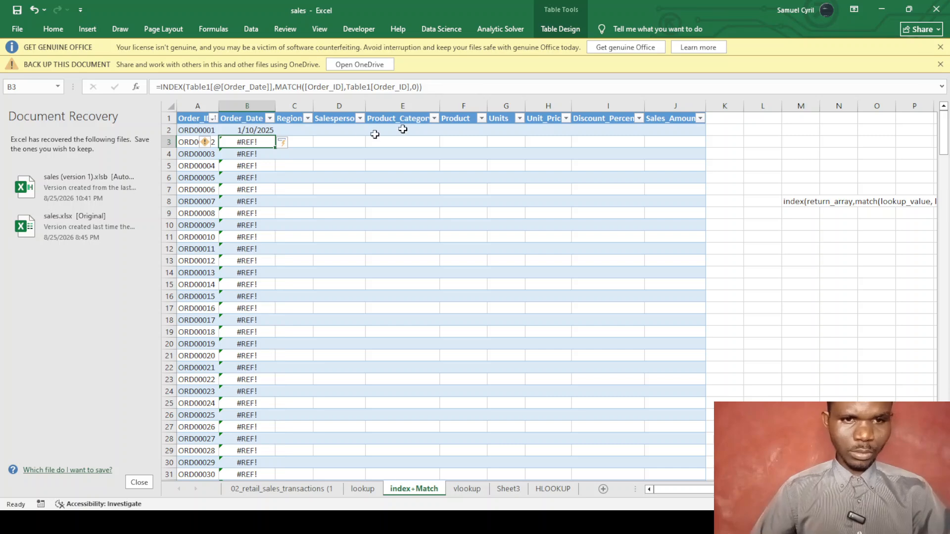
# Undo, then restart B2 as =index(Table1[[Order_Date]] with the #Headers qualifier removed.
pyautogui.hotkey('ctrl', 'z')
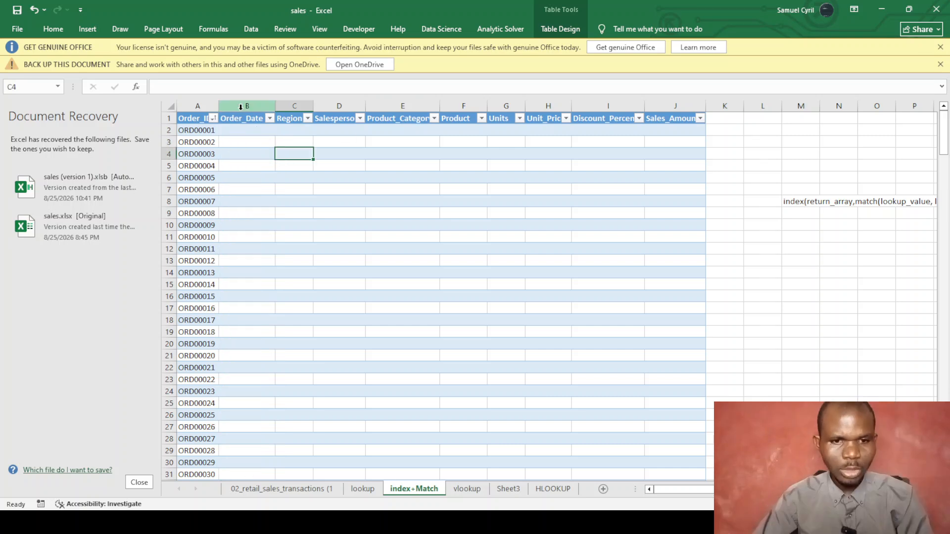
pyautogui.click(236, 130)
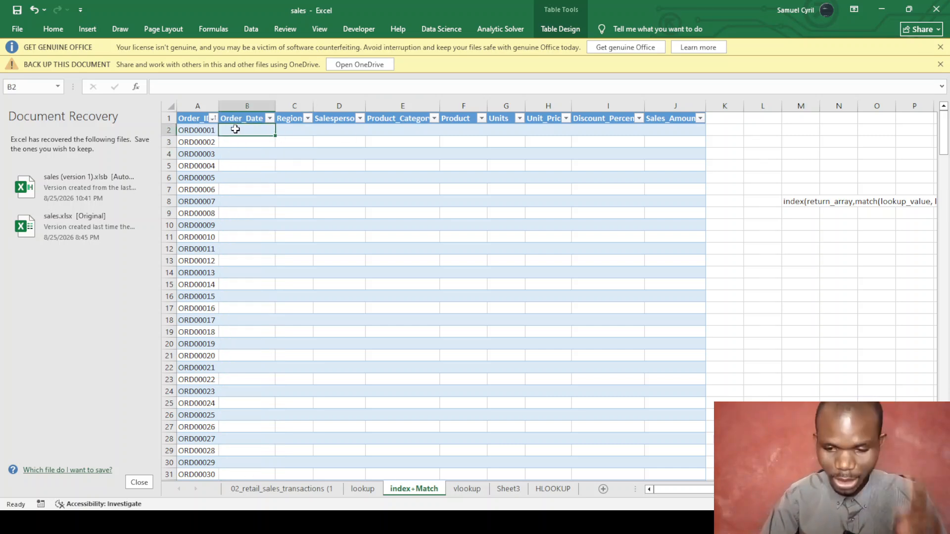
pyautogui.write('=inde')
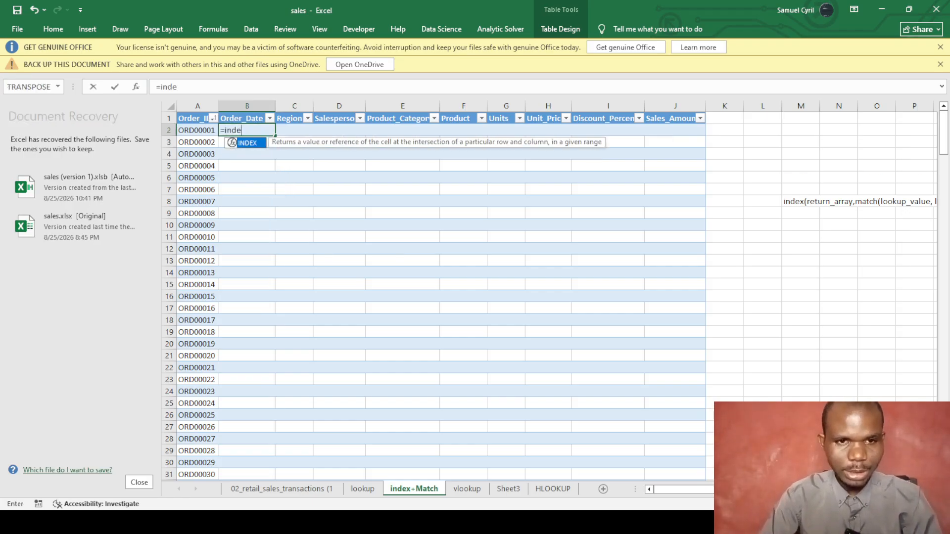
pyautogui.write('x(')
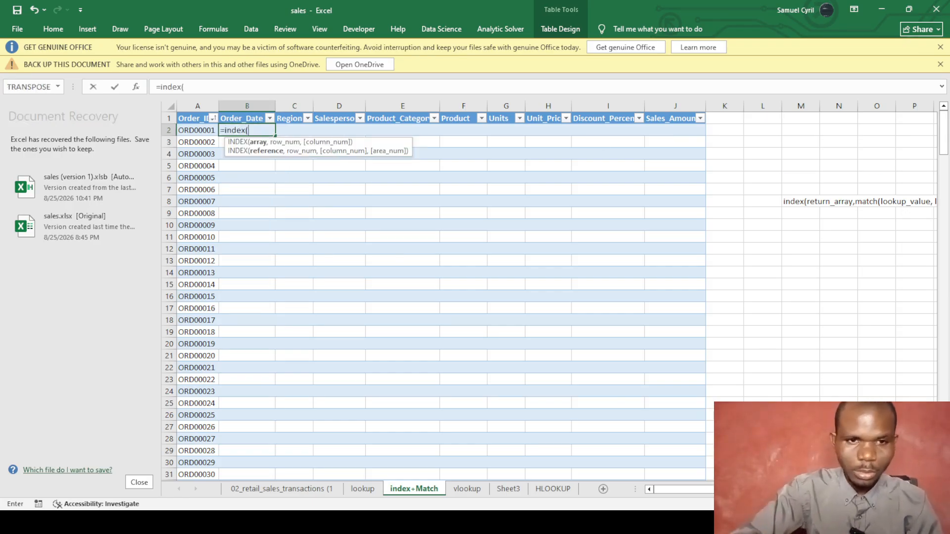
pyautogui.click(301, 493)
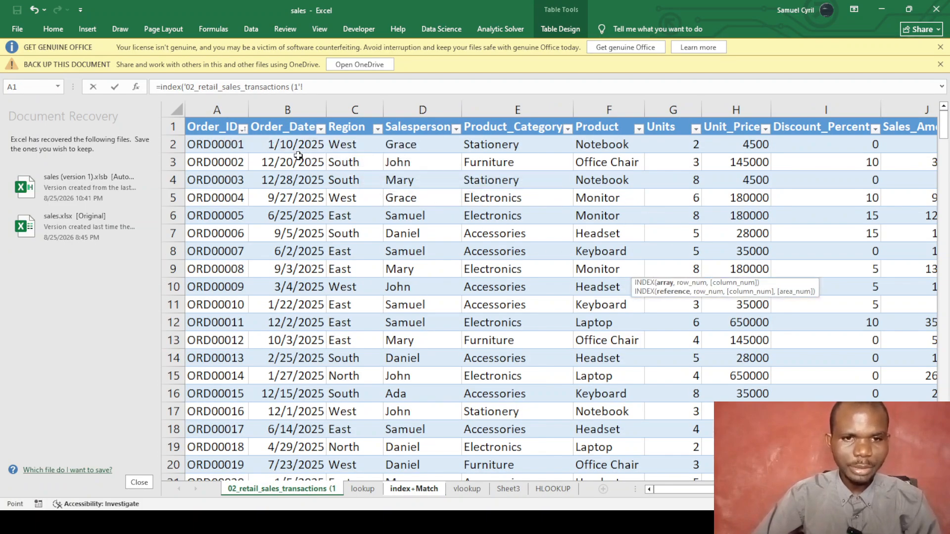
pyautogui.click(289, 128)
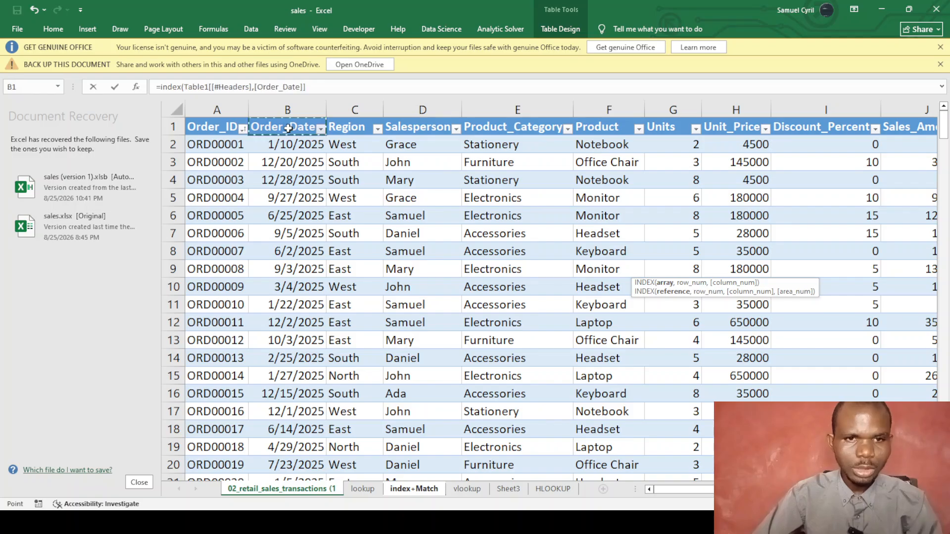
pyautogui.click(253, 87)
pyautogui.press('Right')
pyautogui.press('BackSpace')
pyautogui.press('BackSpace')
pyautogui.press('BackSpace')
pyautogui.press('BackSpace')
pyautogui.press('BackSpace')
pyautogui.press('BackSpace')
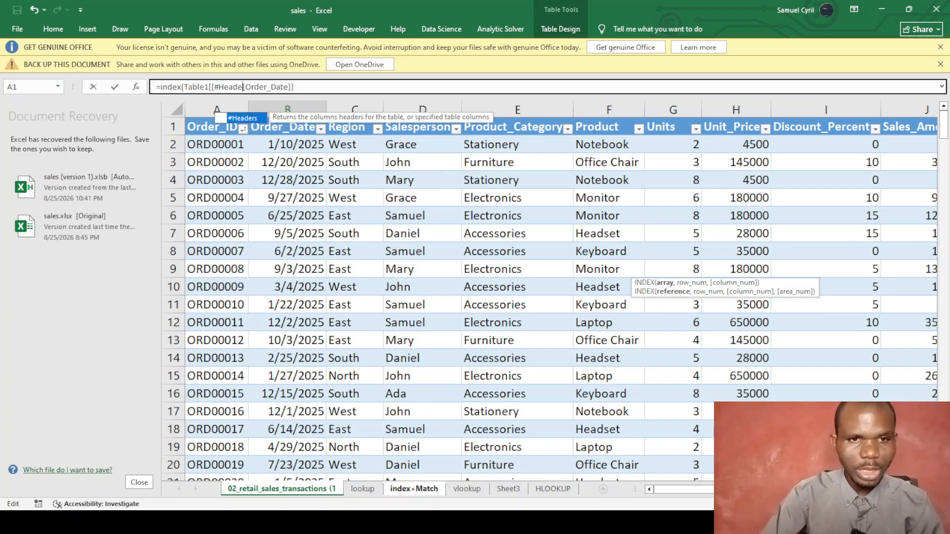
pyautogui.press('BackSpace')
pyautogui.press('BackSpace')
pyautogui.press('BackSpace')
pyautogui.press('BackSpace')
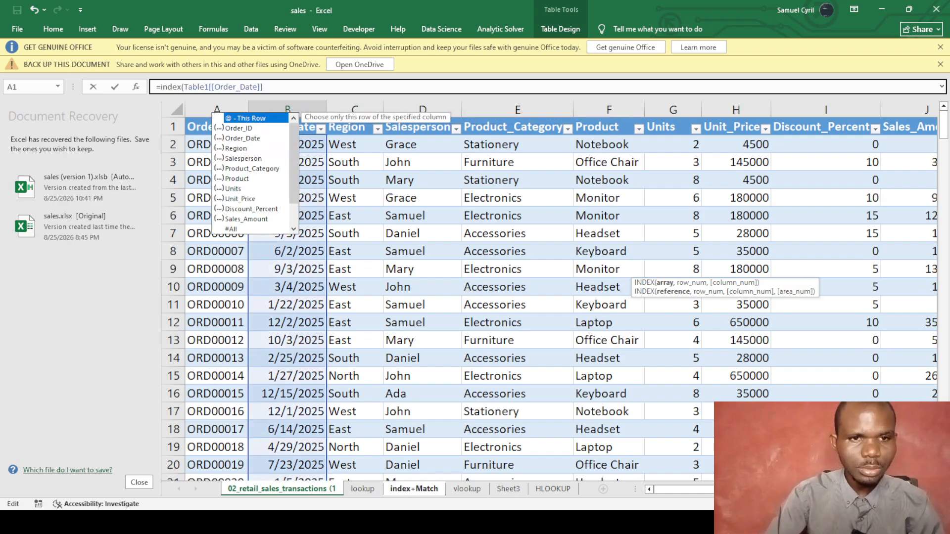
pyautogui.click(276, 85)
# Add ,match( with an Order_ID lookup, then delete MATCH's arguments to leave it empty.
pyautogui.write(',match')
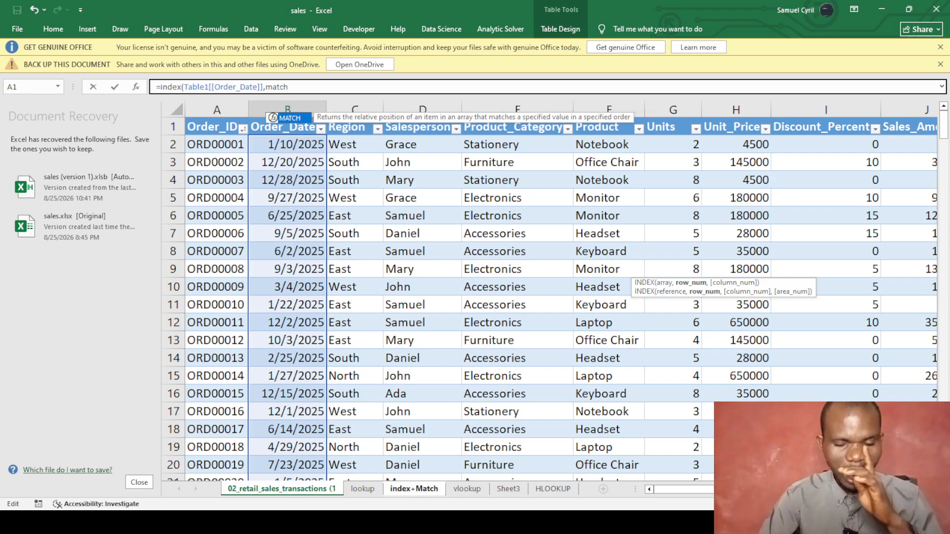
pyautogui.write('(')
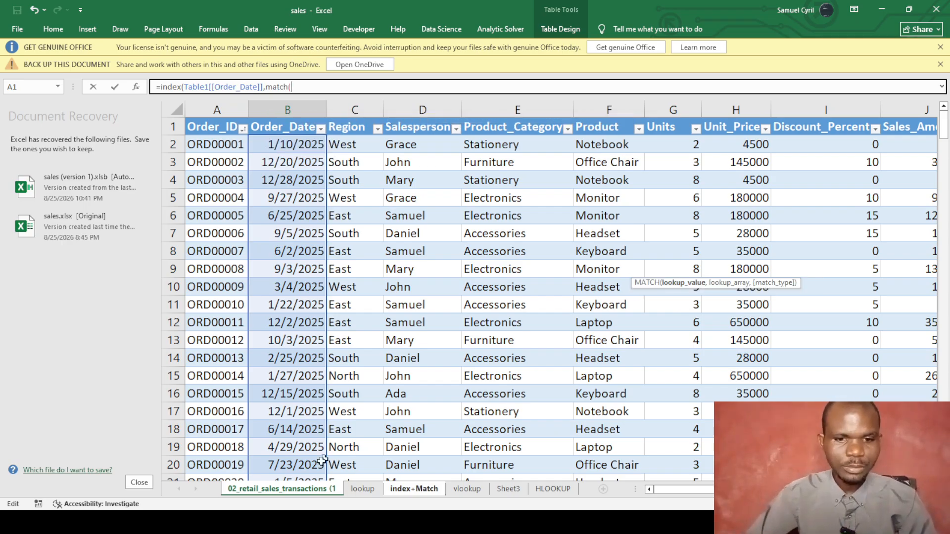
pyautogui.click(413, 488)
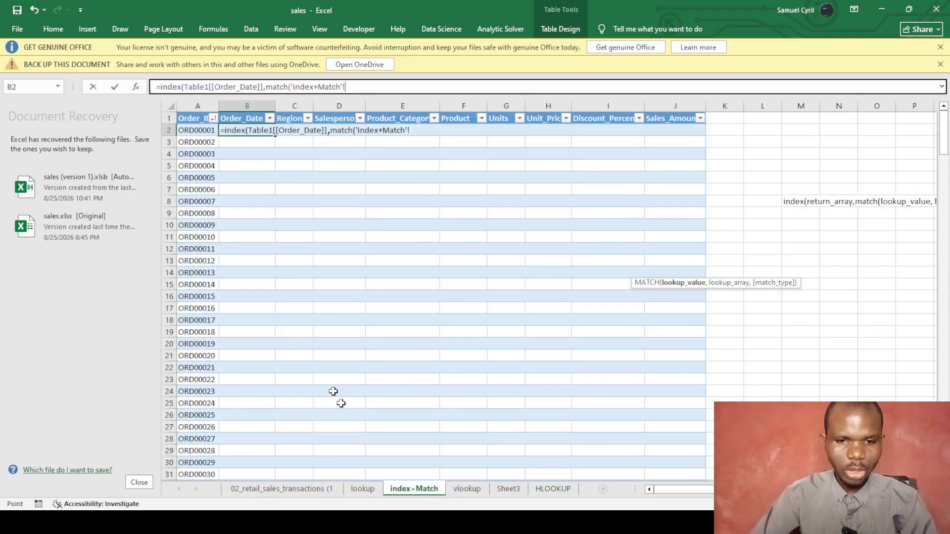
pyautogui.click(196, 129)
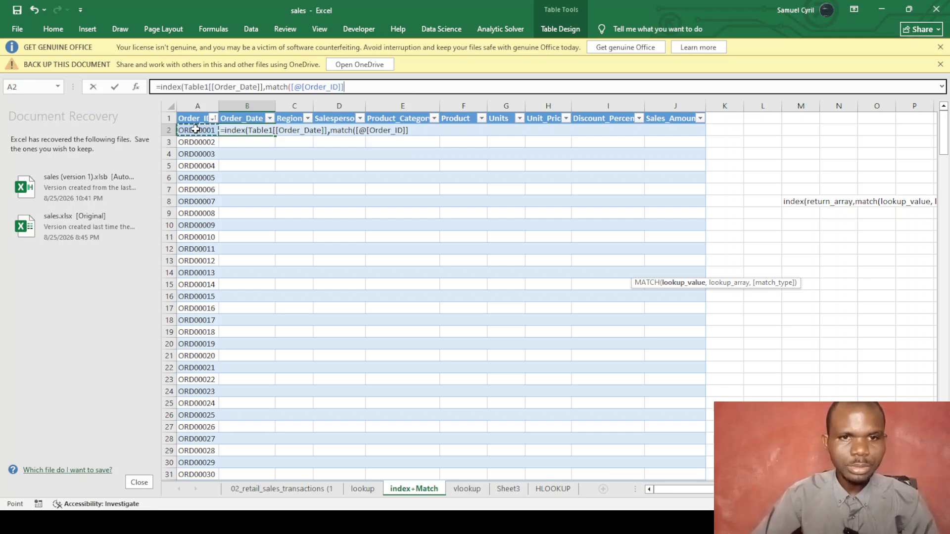
pyautogui.click(191, 118)
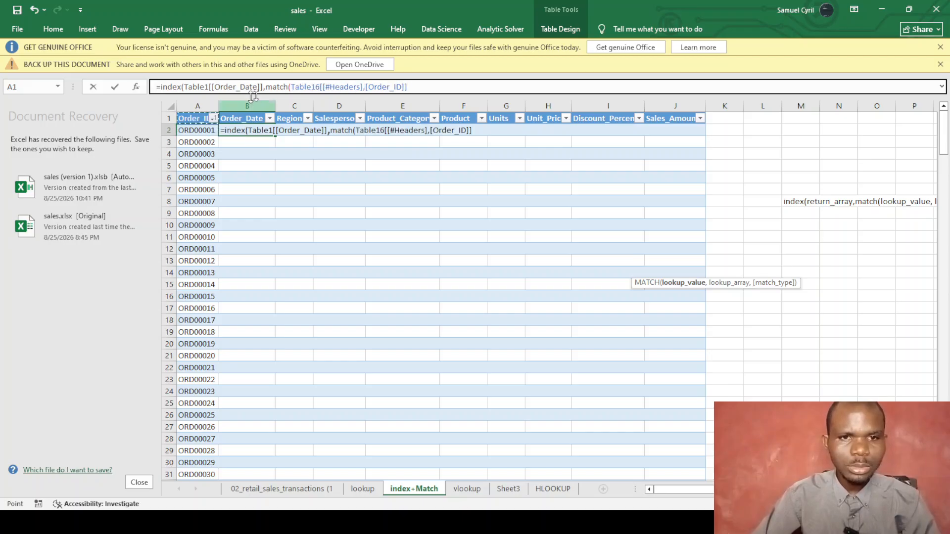
pyautogui.click(365, 87)
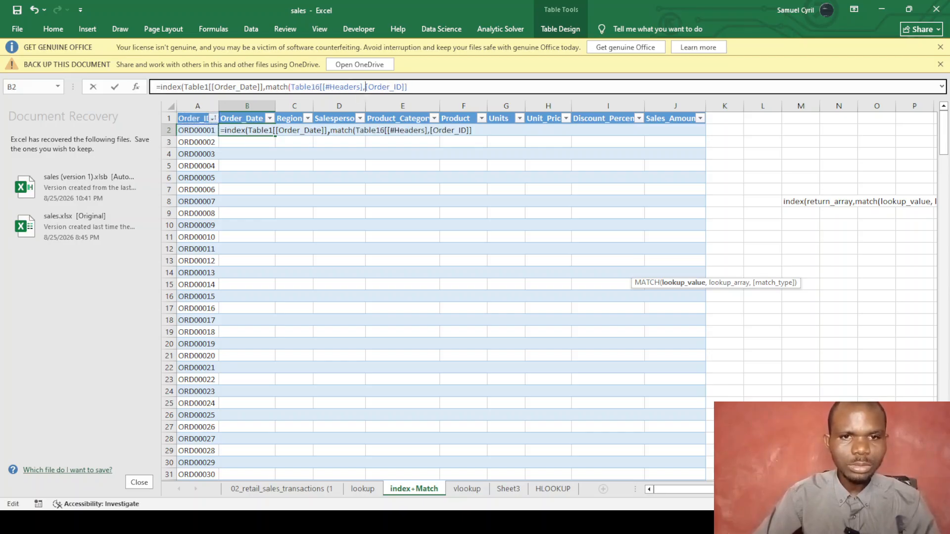
pyautogui.press('BackSpace')
pyautogui.press('BackSpace')
pyautogui.press('BackSpace')
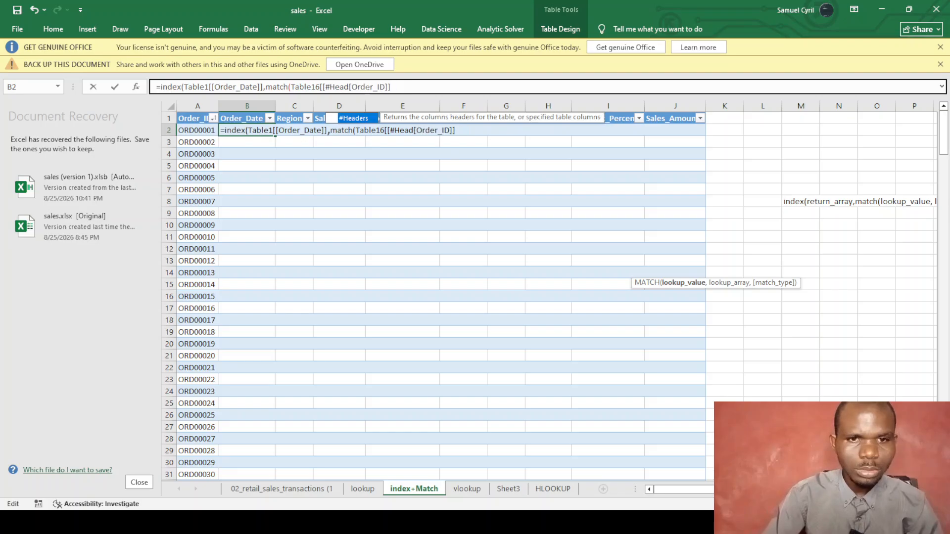
pyautogui.press('BackSpace')
pyautogui.press('BackSpace')
pyautogui.press('BackSpace')
pyautogui.press('BackSpace')
pyautogui.press('BackSpace')
pyautogui.press('BackSpace')
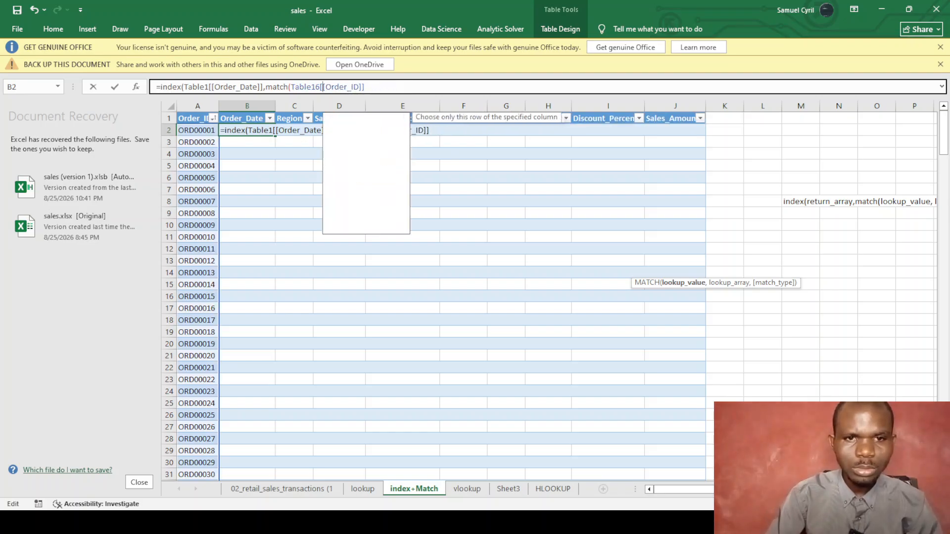
pyautogui.click(365, 87)
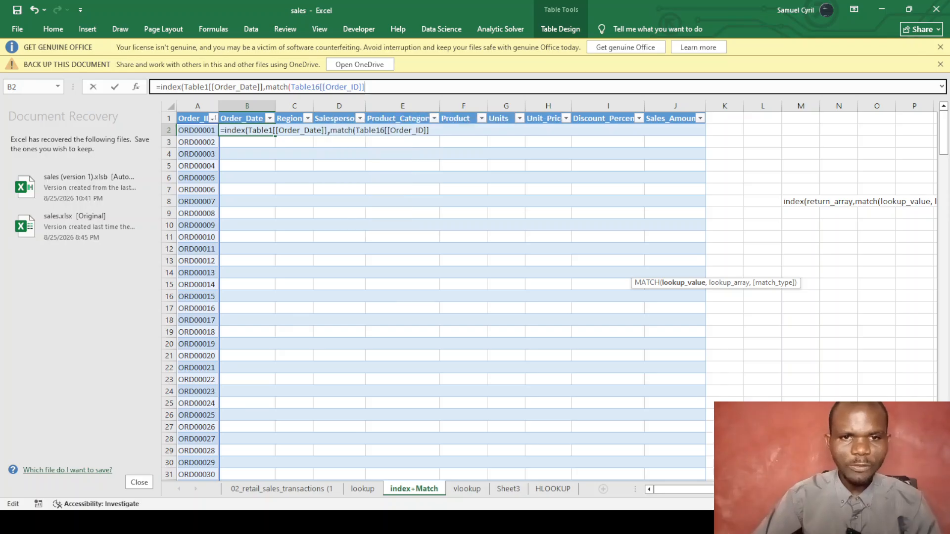
pyautogui.write(',')
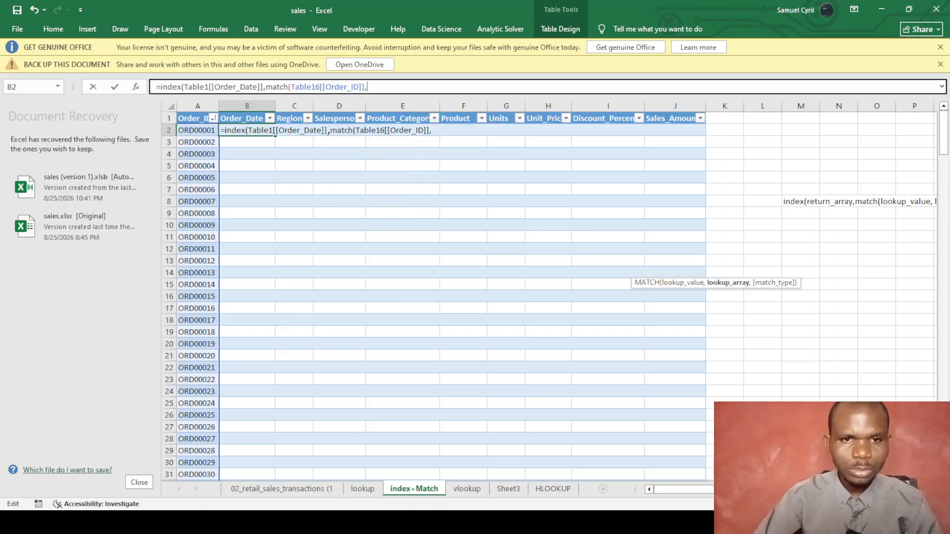
pyautogui.press('BackSpace')
pyautogui.press('BackSpace')
pyautogui.press('BackSpace')
pyautogui.press('BackSpace')
pyautogui.press('BackSpace')
pyautogui.press('BackSpace')
pyautogui.press('BackSpace')
pyautogui.press('BackSpace')
pyautogui.press('BackSpace')
pyautogui.press('BackSpace')
pyautogui.press('BackSpace')
pyautogui.press('BackSpace')
pyautogui.press('BackSpace')
pyautogui.press('BackSpace')
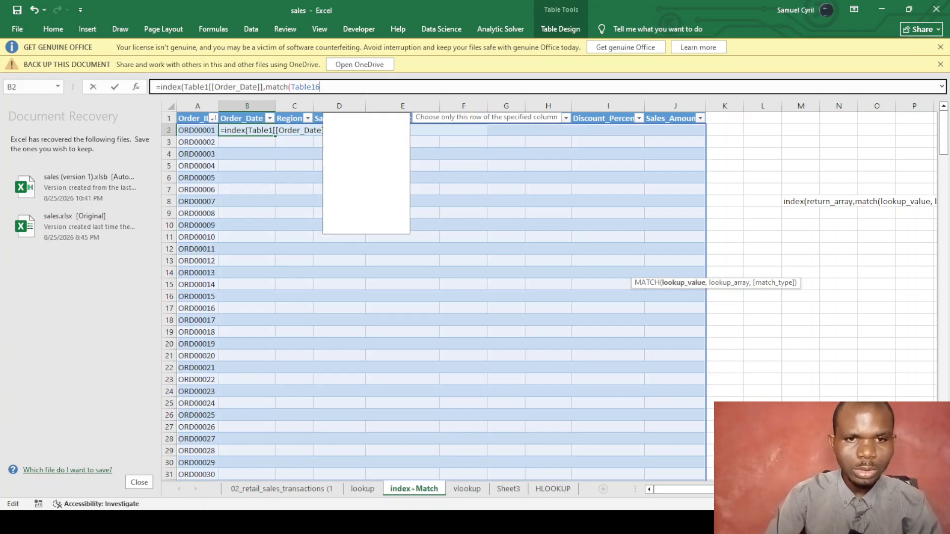
pyautogui.press('BackSpace')
pyautogui.press('BackSpace')
pyautogui.press('BackSpace')
pyautogui.press('BackSpace')
pyautogui.press('BackSpace')
pyautogui.press('BackSpace')
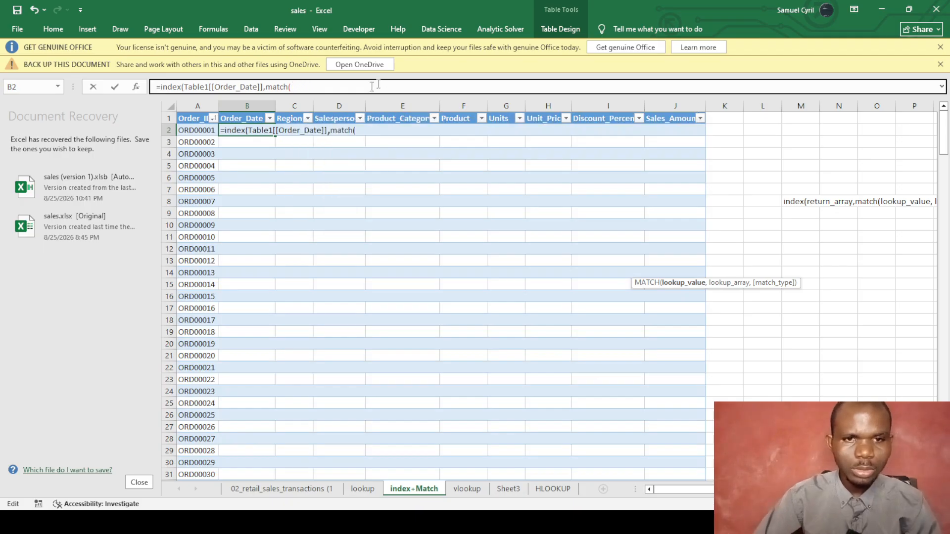
# Complete B2 as =INDEX(Table1[Order_Date],MATCH([@[Order_ID]],Table1[Order_ID],0)) and enter it.
pyautogui.click(198, 127)
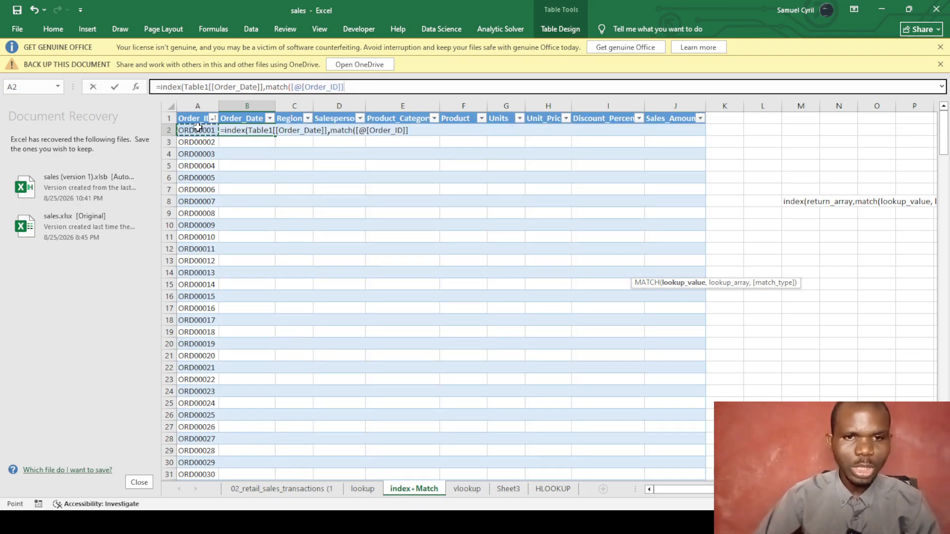
pyautogui.write(',')
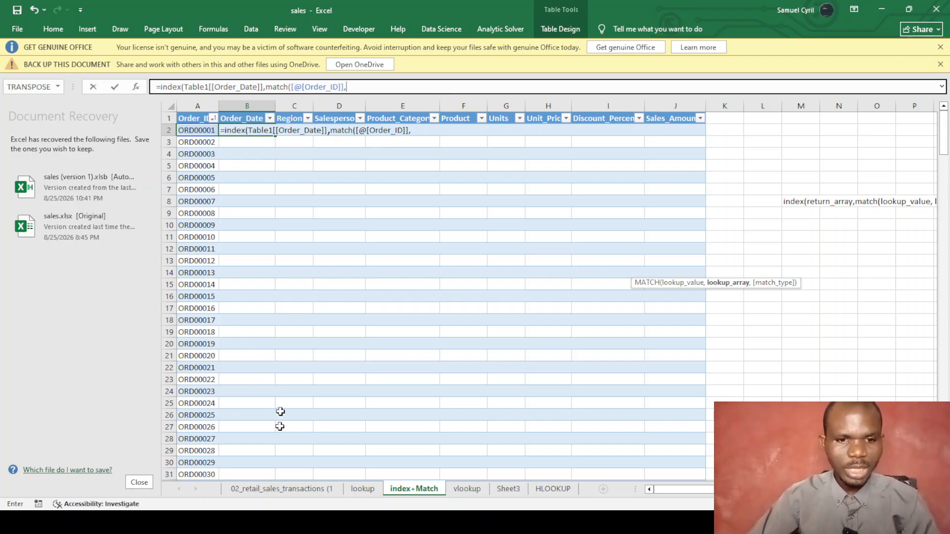
pyautogui.click(282, 489)
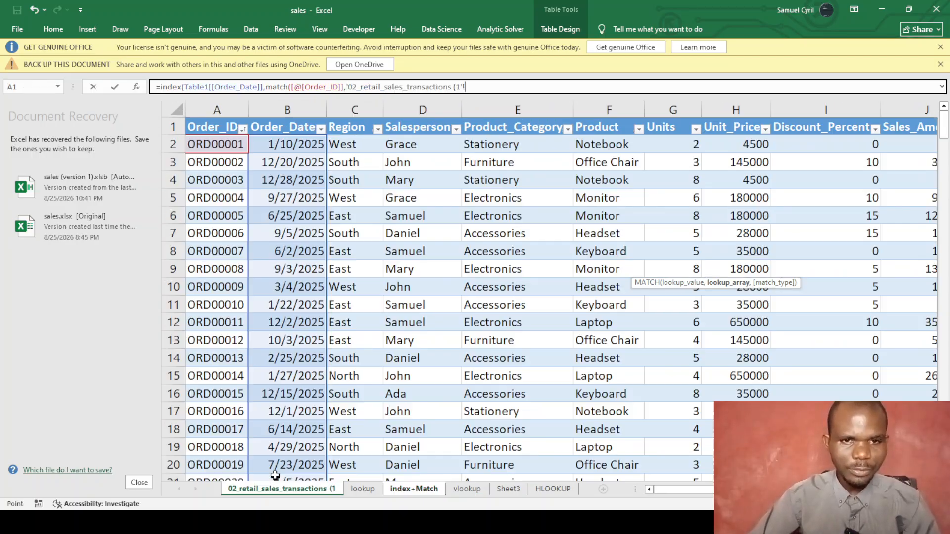
pyautogui.click(224, 129)
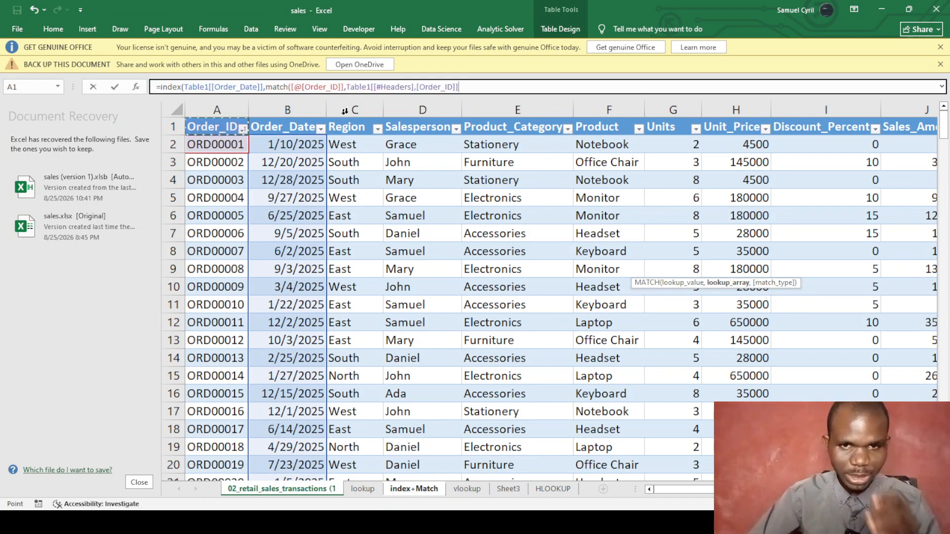
pyautogui.click(416, 88)
pyautogui.press('BackSpace')
pyautogui.press('BackSpace')
pyautogui.press('BackSpace')
pyautogui.press('BackSpace')
pyautogui.press('BackSpace')
pyautogui.press('BackSpace')
pyautogui.press('BackSpace')
pyautogui.press('BackSpace')
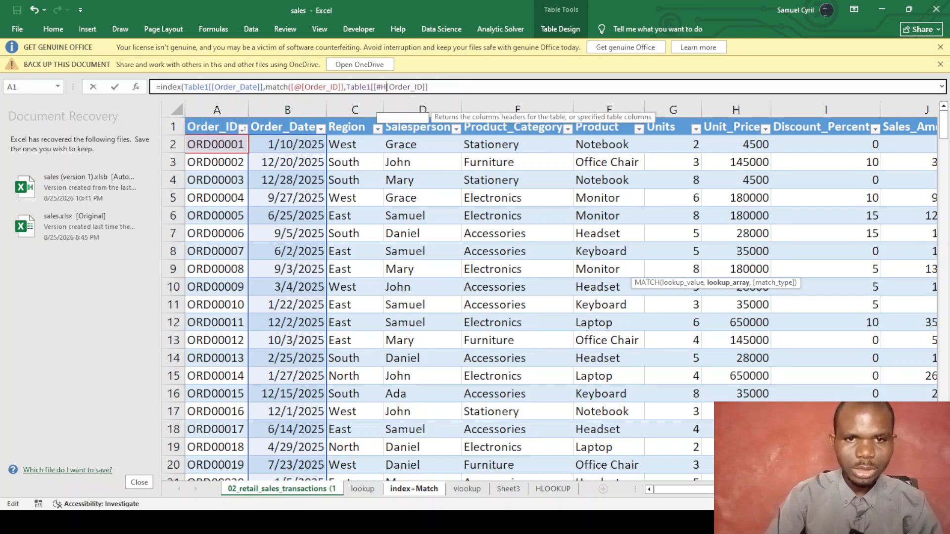
pyautogui.press('BackSpace')
pyautogui.press('BackSpace')
pyautogui.press('BackSpace')
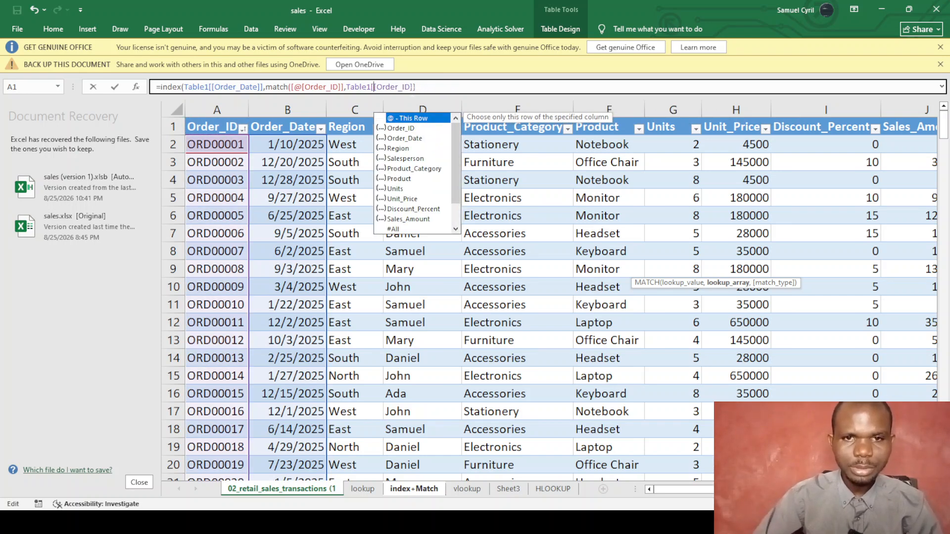
pyautogui.click(434, 88)
pyautogui.write(',')
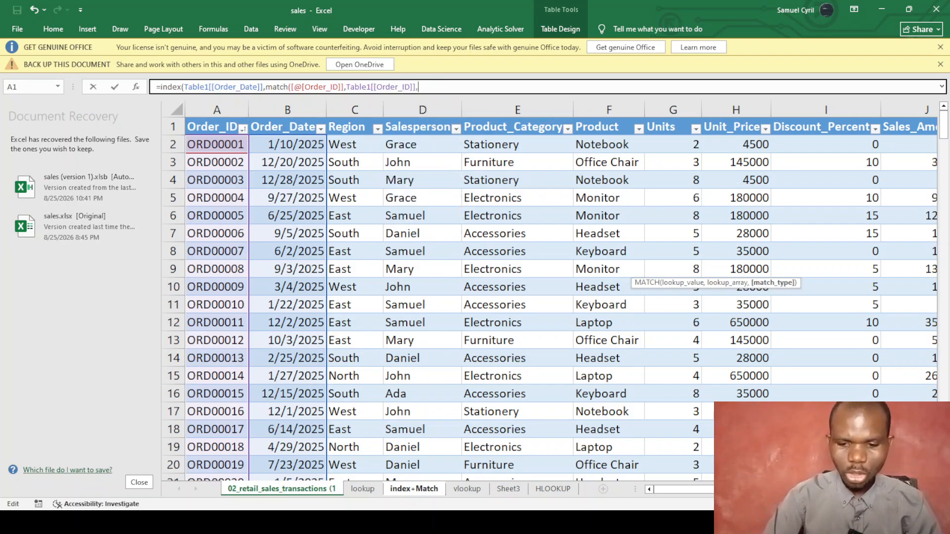
pyautogui.write('0))')
pyautogui.press('Return')
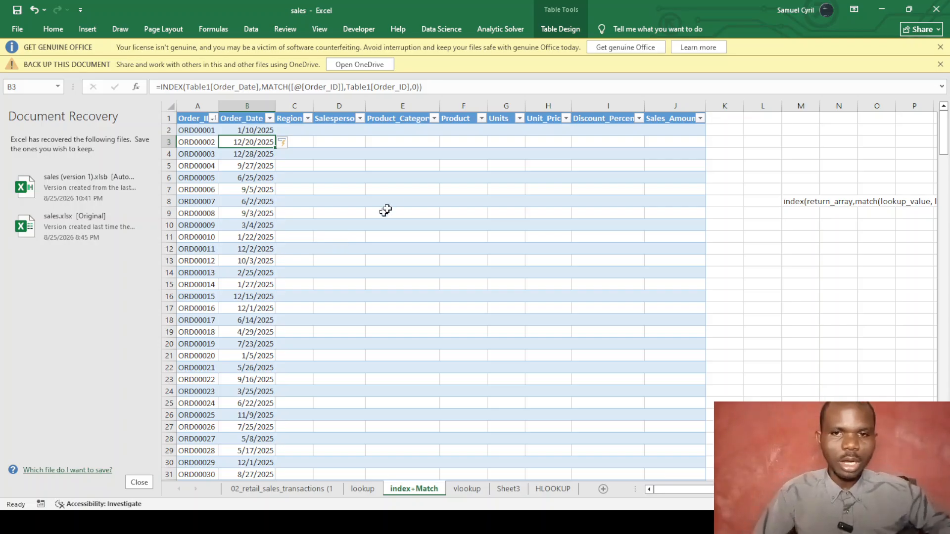
# Start the first Sales_Amount cell with =INDEX(Table1[Sales_Amount] from the transactions sheet.
pyautogui.click(669, 129)
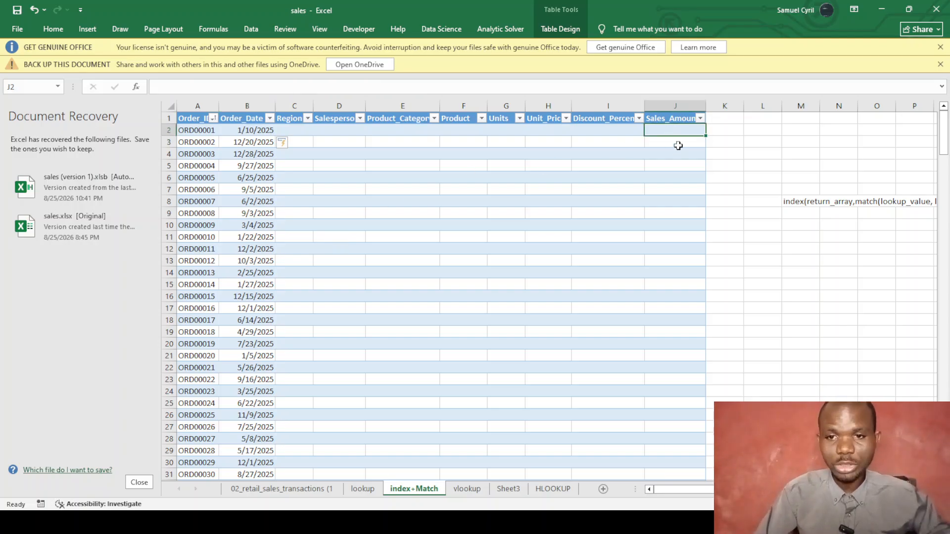
pyautogui.write('=i')
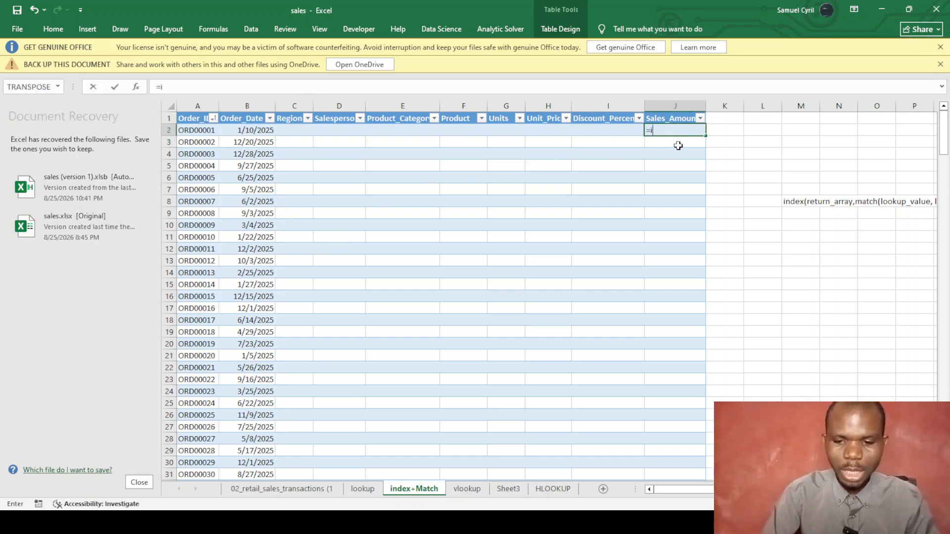
pyautogui.write('ndex')
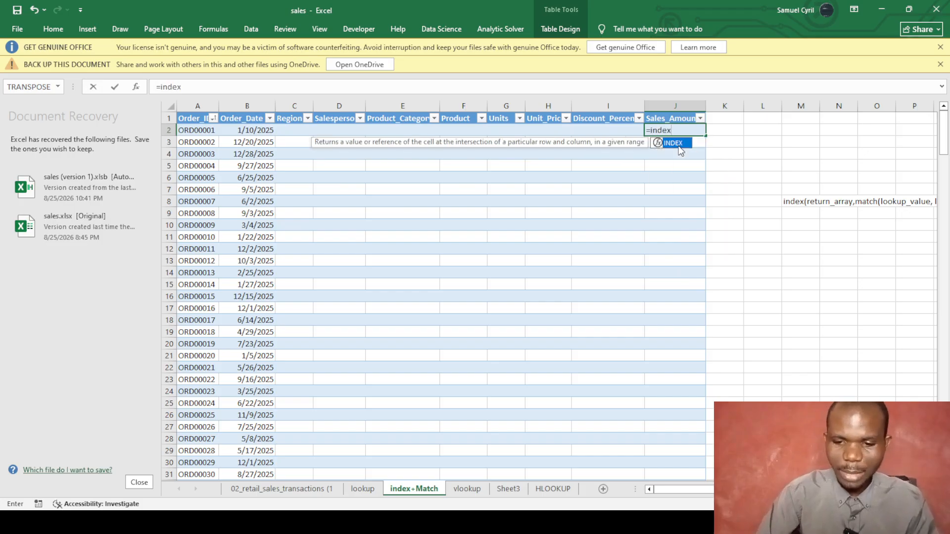
pyautogui.write('(')
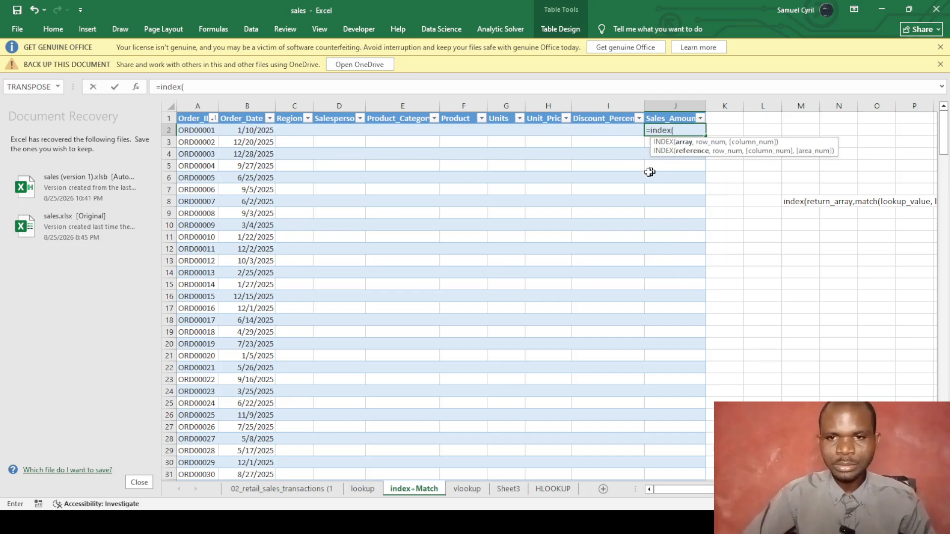
pyautogui.click(287, 489)
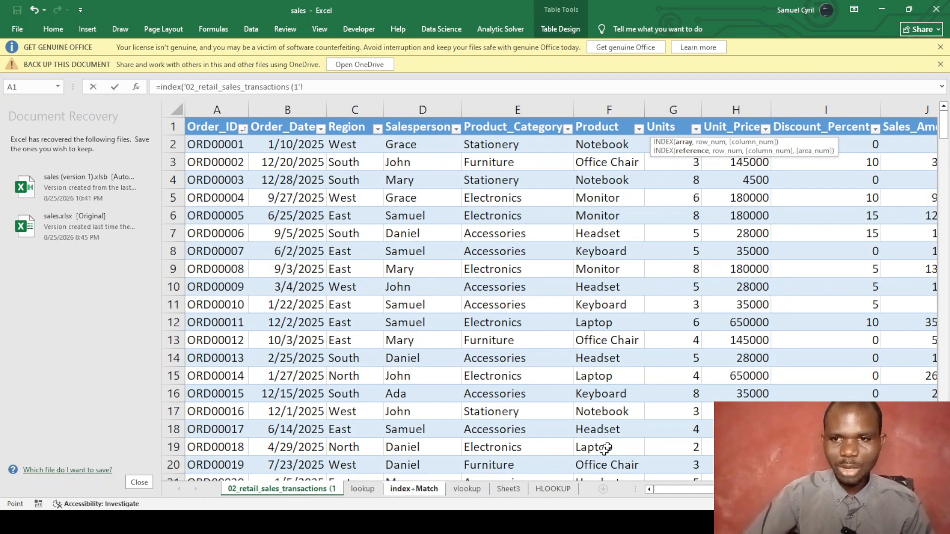
pyautogui.moveTo(672, 488); pyautogui.dragTo(745, 488)
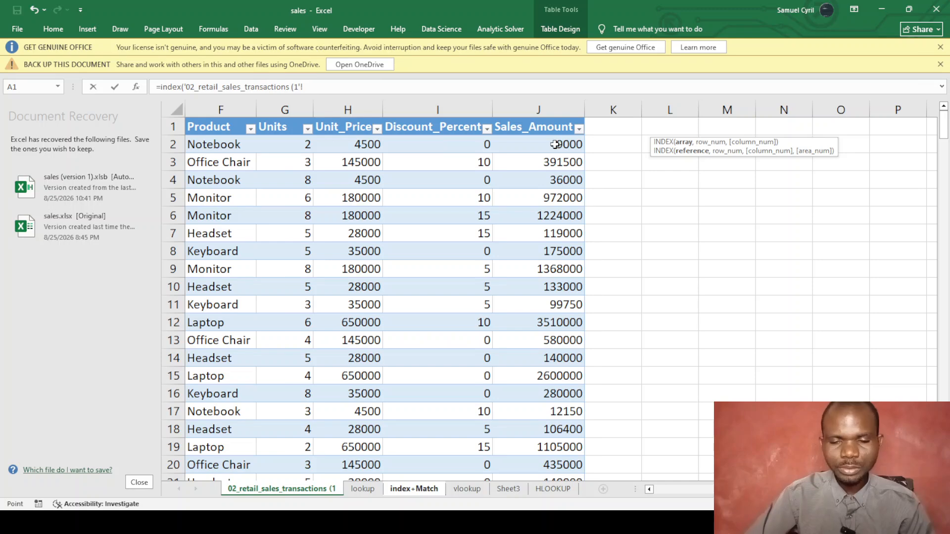
pyautogui.click(548, 128)
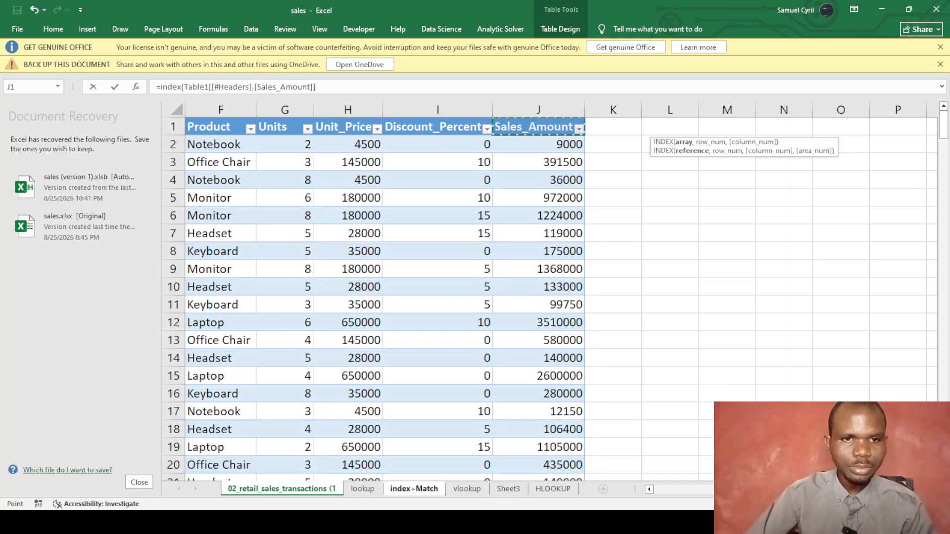
pyautogui.click(253, 87)
pyautogui.press('BackSpace')
pyautogui.press('BackSpace')
pyautogui.press('BackSpace')
pyautogui.press('BackSpace')
pyautogui.press('BackSpace')
pyautogui.press('BackSpace')
pyautogui.press('BackSpace')
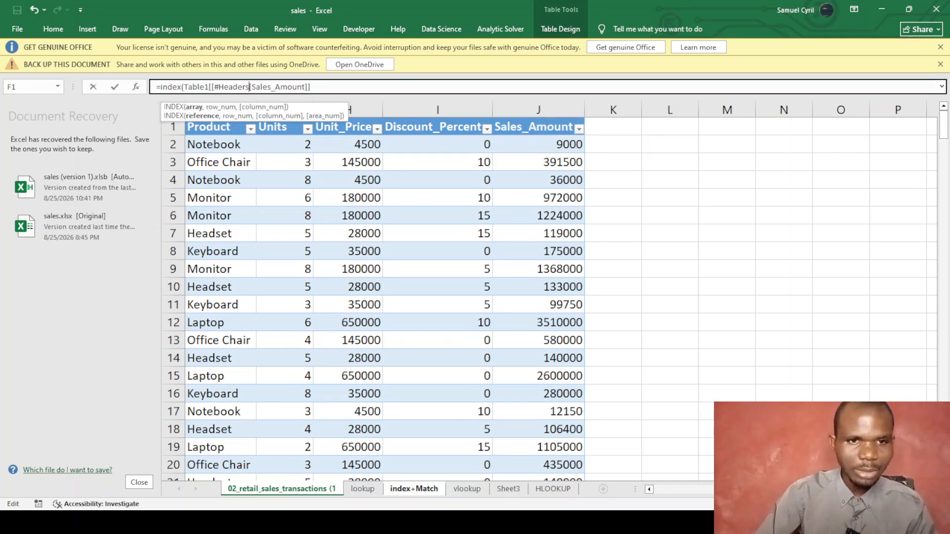
pyautogui.press('BackSpace')
pyautogui.press('BackSpace')
pyautogui.press('BackSpace')
pyautogui.press('BackSpace')
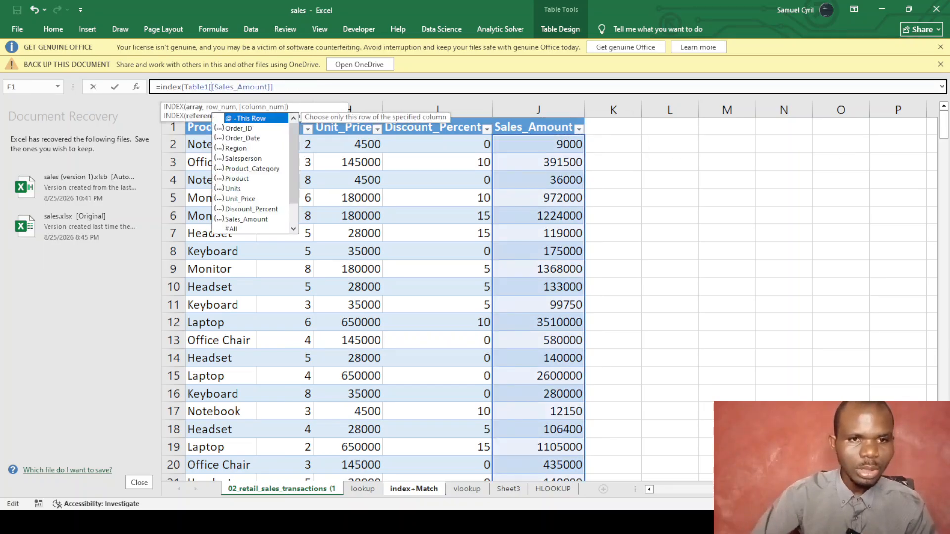
pyautogui.click(274, 88)
# Add MATCH using this row's Order_ID as lookup value, replacing a wrong-sheet pick.
pyautogui.write(',')
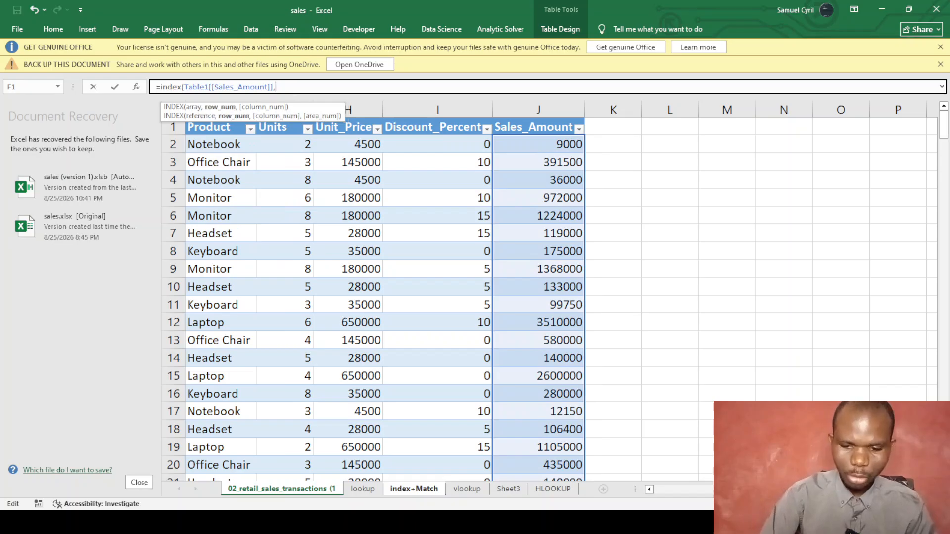
pyautogui.write('match(')
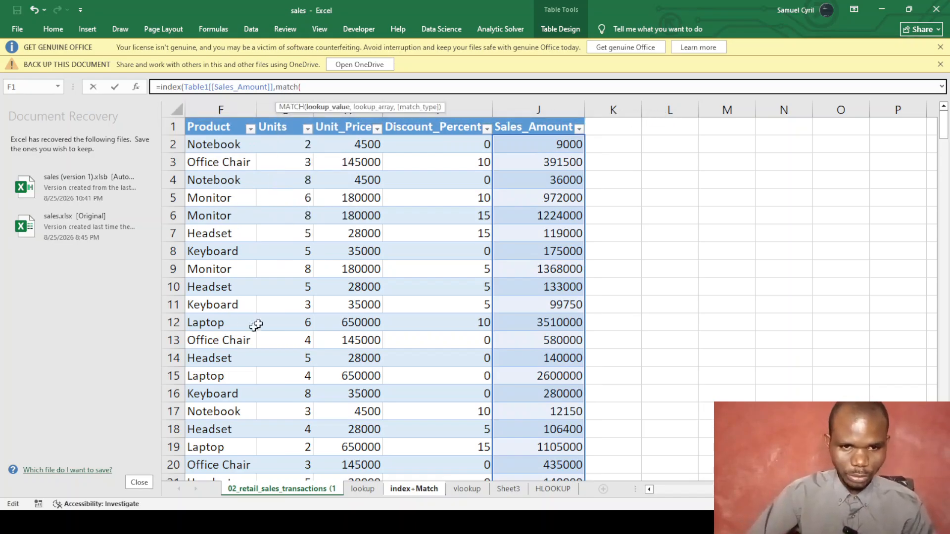
pyautogui.moveTo(772, 489); pyautogui.dragTo(646, 503)
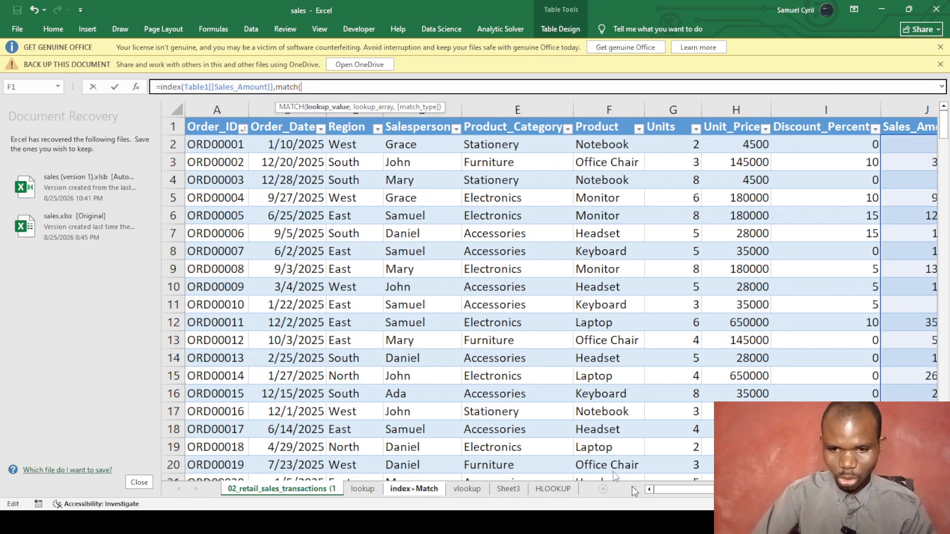
pyautogui.click(211, 144)
pyautogui.write(',')
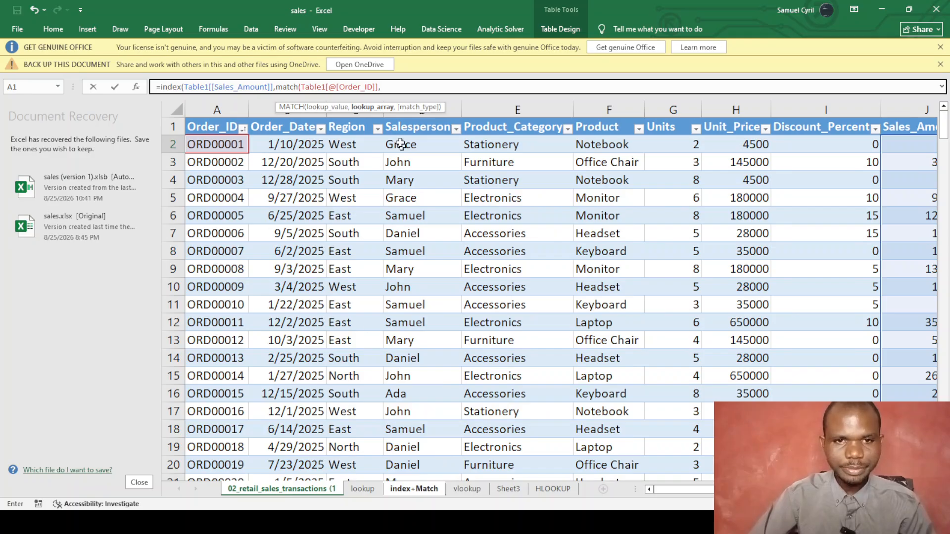
pyautogui.press('BackSpace')
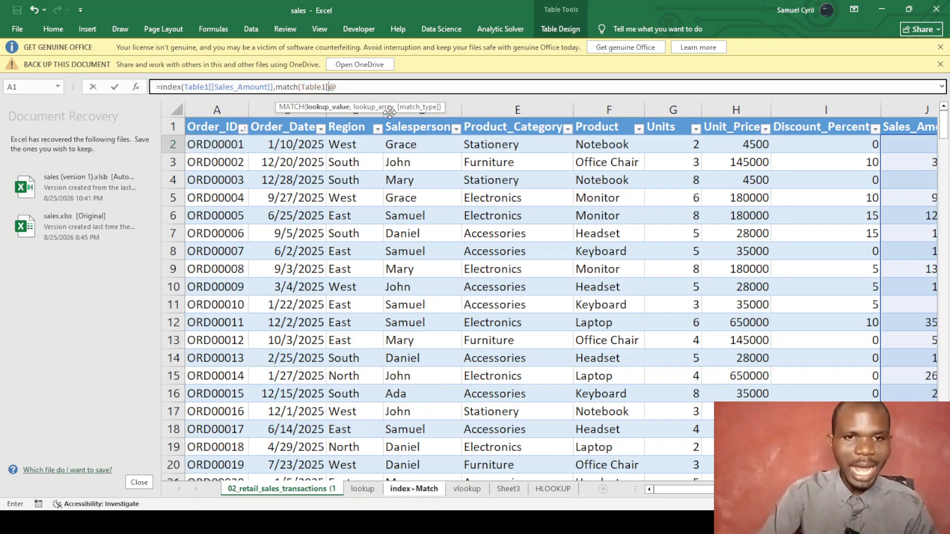
pyautogui.press('BackSpace')
pyautogui.press('BackSpace')
pyautogui.press('BackSpace')
pyautogui.press('BackSpace')
pyautogui.press('BackSpace')
pyautogui.press('BackSpace')
pyautogui.press('BackSpace')
pyautogui.press('BackSpace')
pyautogui.press('BackSpace')
pyautogui.press('BackSpace')
pyautogui.press('BackSpace')
pyautogui.press('BackSpace')
pyautogui.press('BackSpace')
pyautogui.press('BackSpace')
pyautogui.press('BackSpace')
pyautogui.press('BackSpace')
pyautogui.press('BackSpace')
pyautogui.press('BackSpace')
pyautogui.press('BackSpace')
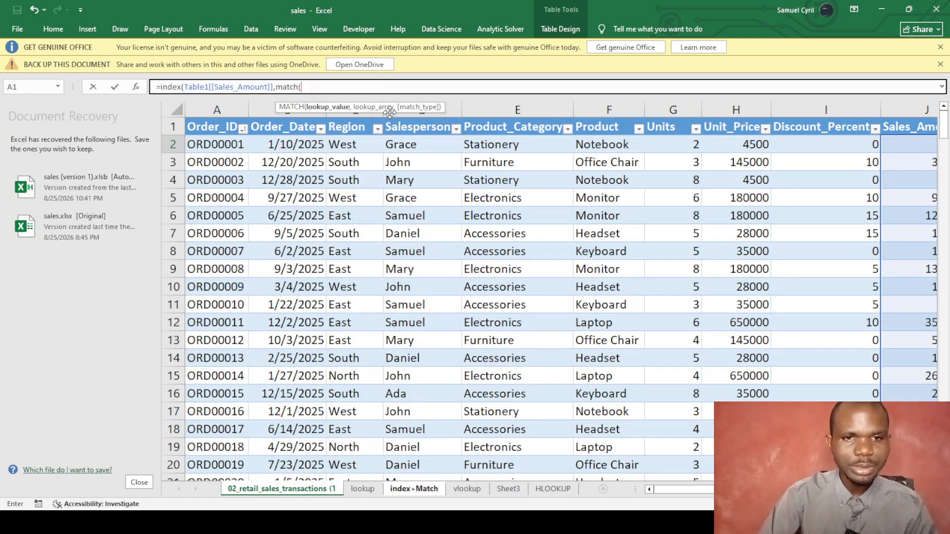
pyautogui.click(411, 488)
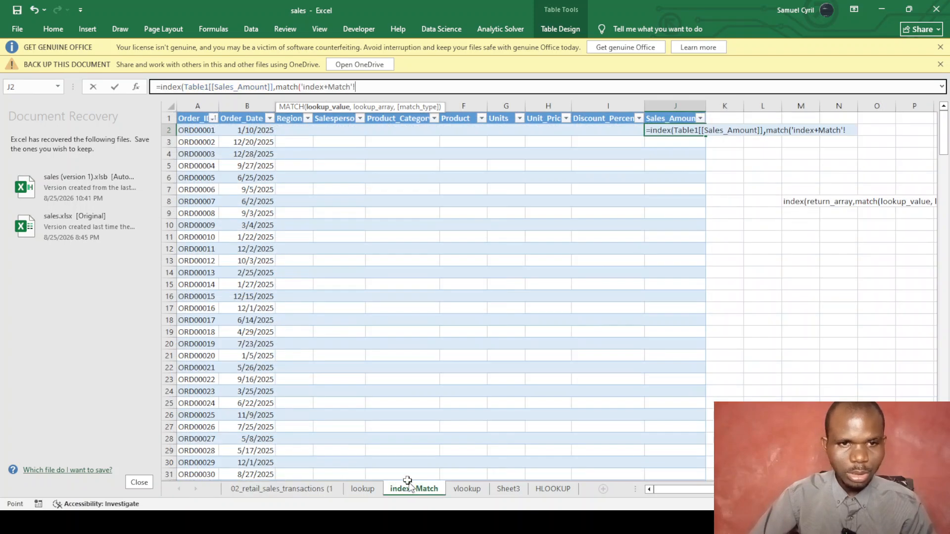
pyautogui.click(202, 131)
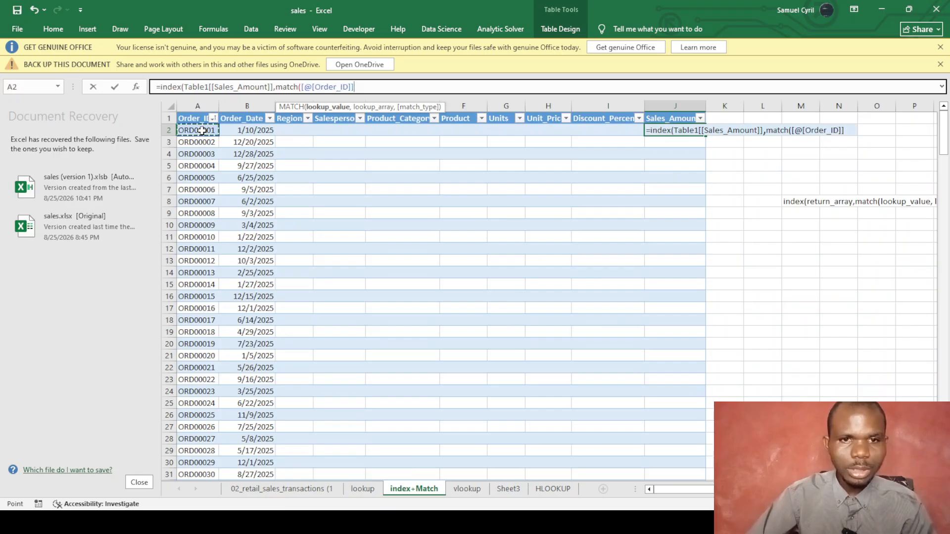
pyautogui.write(',')
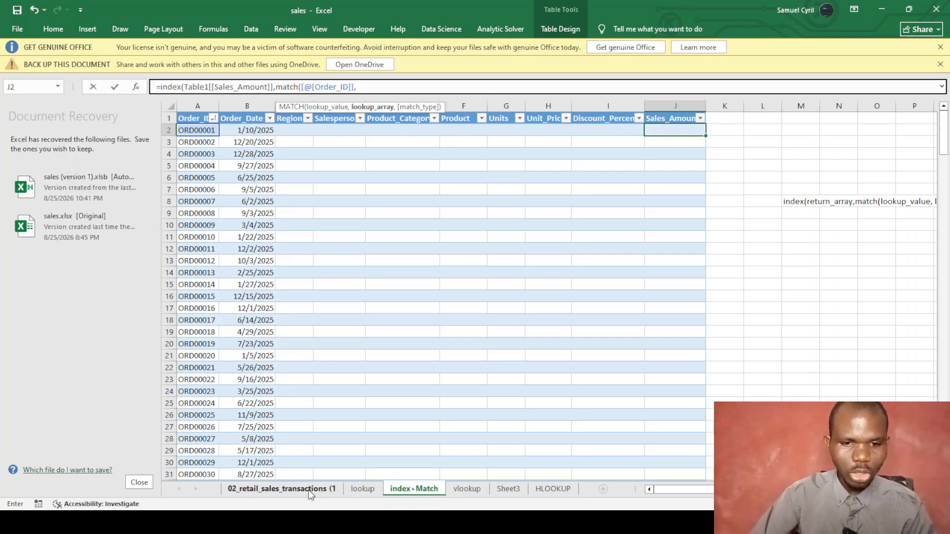
# Finish with Table1[Order_ID] and exact match 0 to fill the Sales_Amount column.
pyautogui.click(312, 491)
pyautogui.click(219, 129)
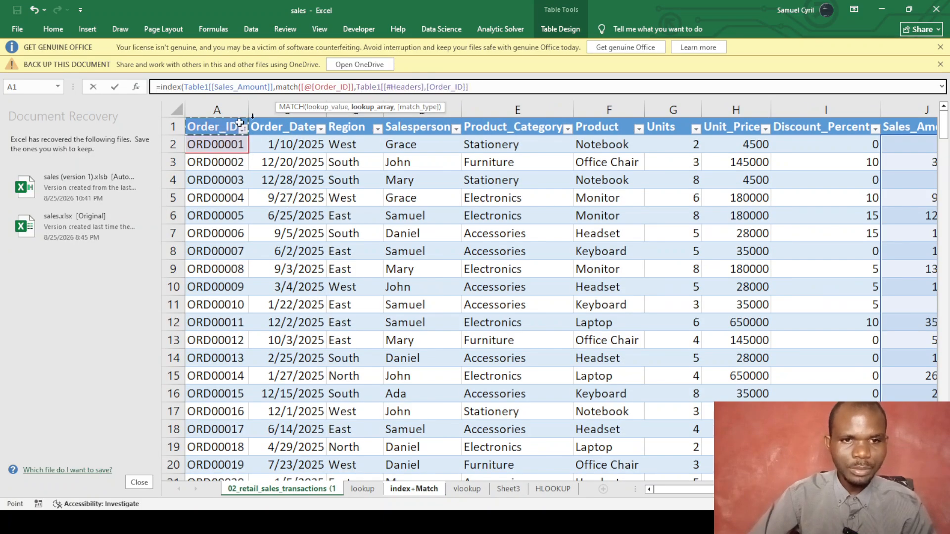
pyautogui.click(426, 87)
pyautogui.press('BackSpace')
pyautogui.press('BackSpace')
pyautogui.press('BackSpace')
pyautogui.press('BackSpace')
pyautogui.press('BackSpace')
pyautogui.press('Delete')
pyautogui.press('Delete')
pyautogui.press('BackSpace')
pyautogui.press('BackSpace')
pyautogui.press('BackSpace')
pyautogui.press('BackSpace')
pyautogui.press('BackSpace')
pyautogui.press('BackSpace')
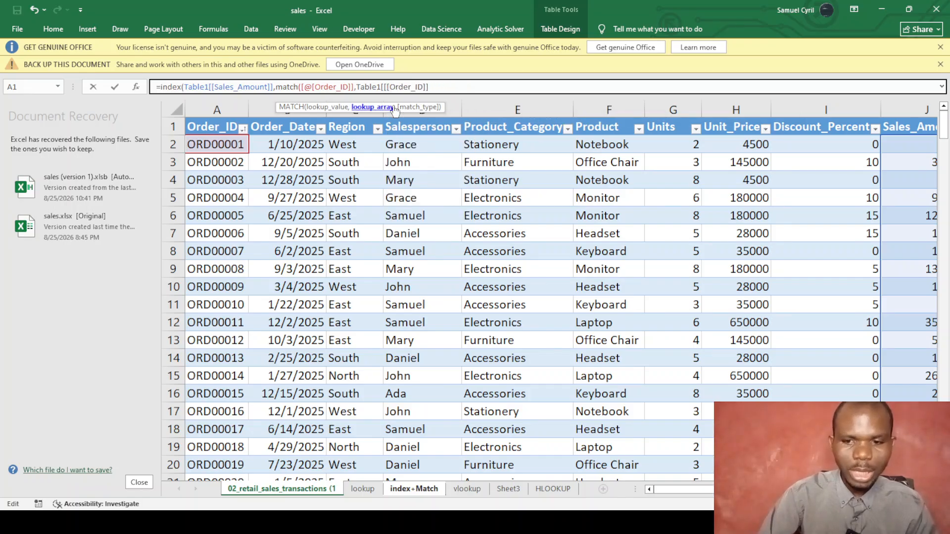
pyautogui.press('BackSpace')
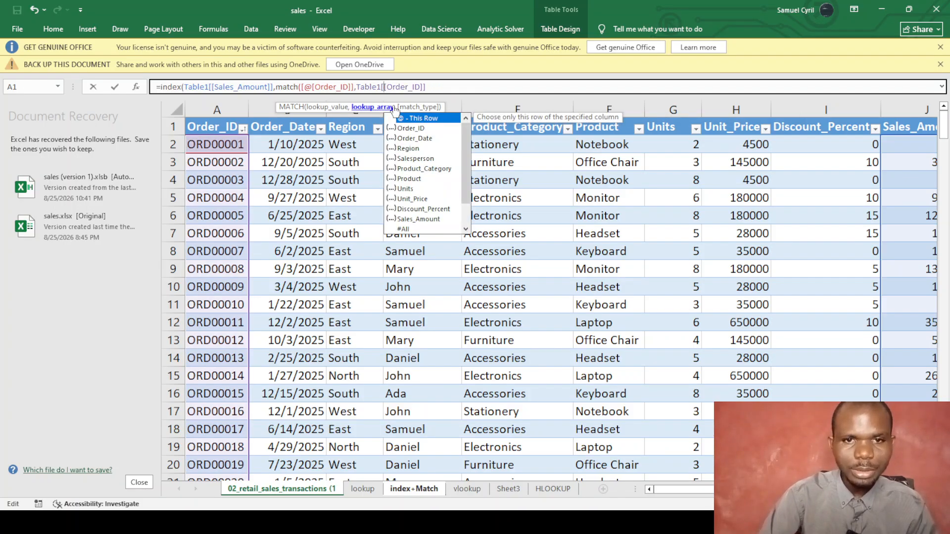
pyautogui.click(425, 87)
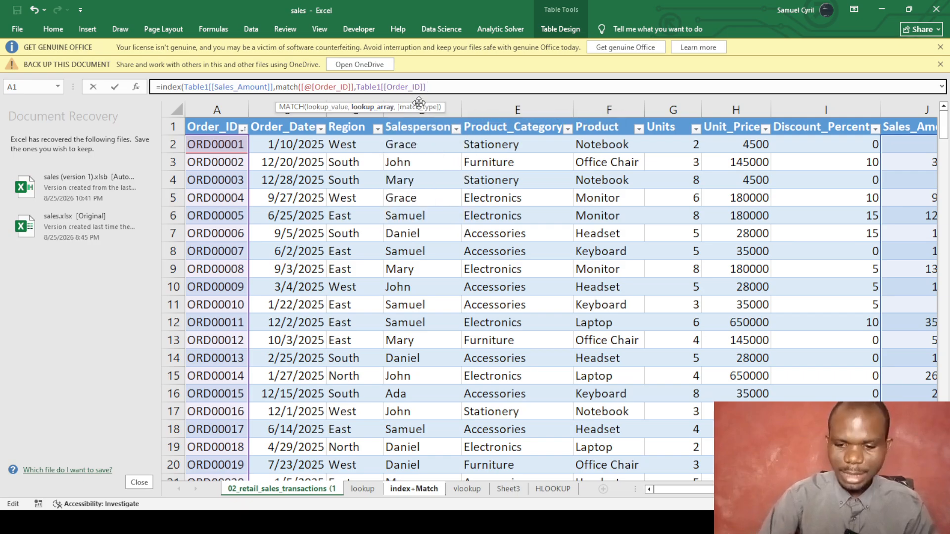
pyautogui.write(',0))')
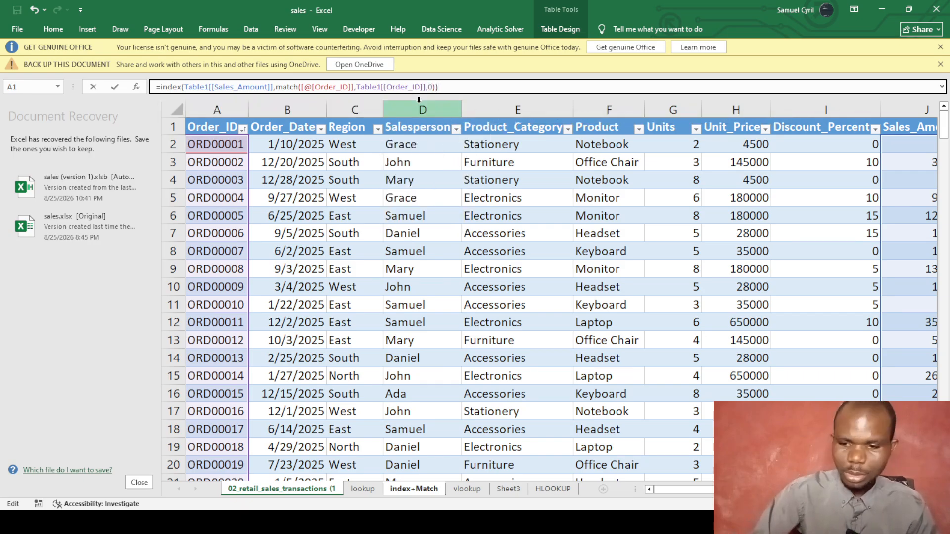
pyautogui.press('Return')
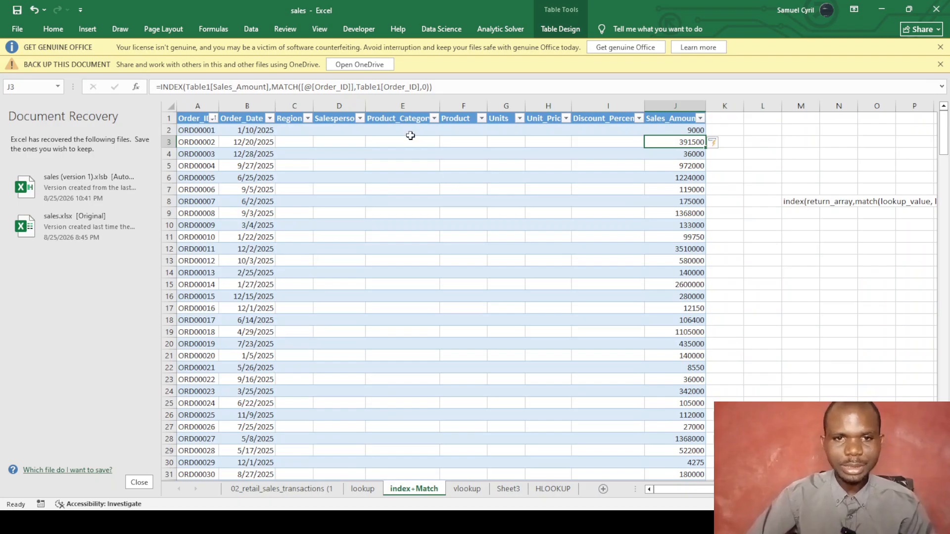
# Start D2 with =INDEX(Table1[Salesperson] taken from the transactions sheet, without #Headers.
pyautogui.click(345, 129)
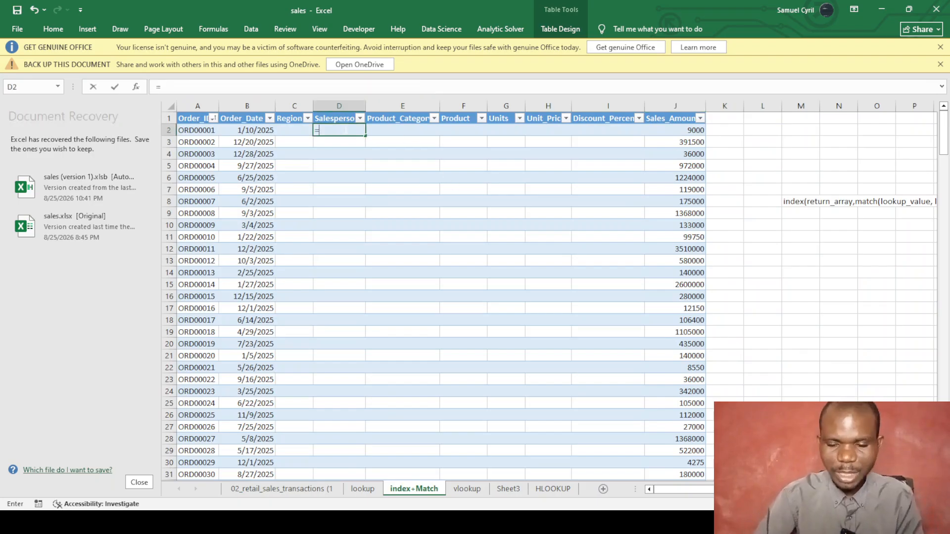
pyautogui.write('=index')
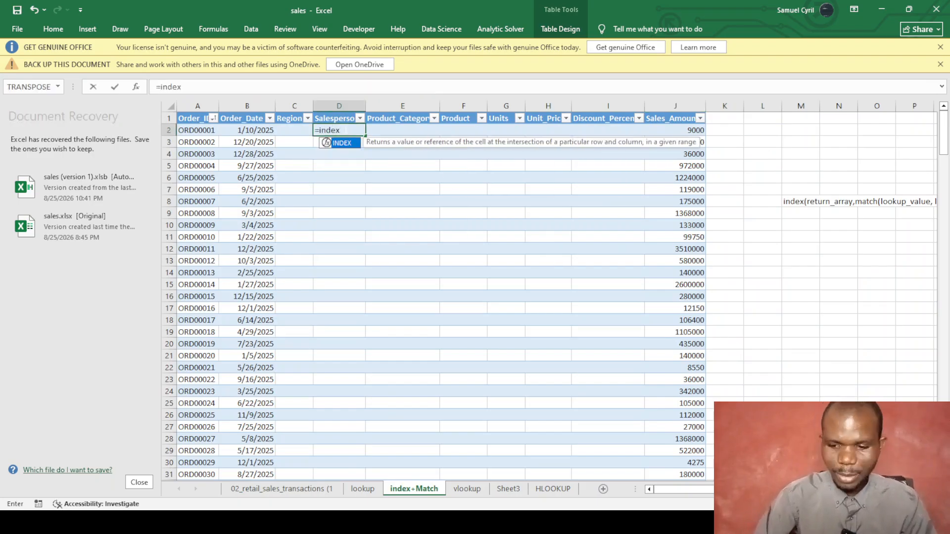
pyautogui.write('(')
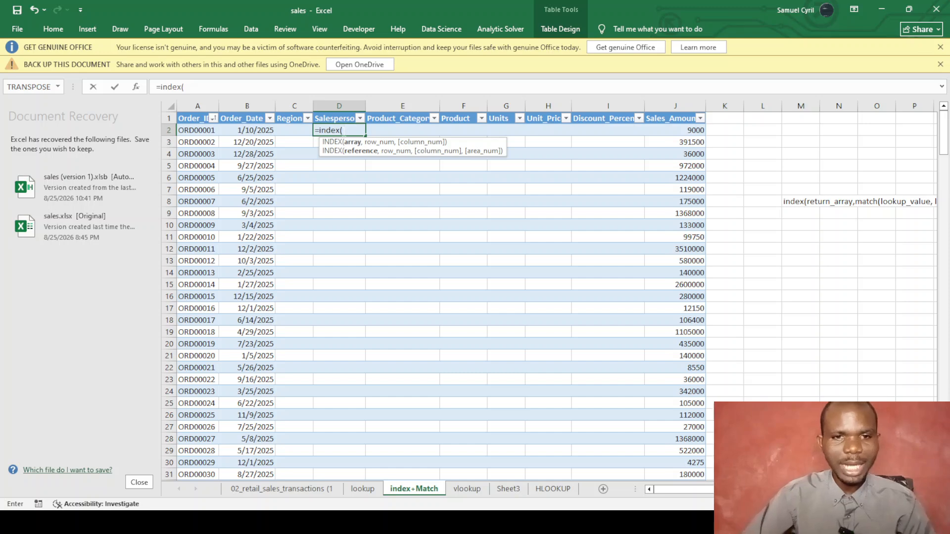
pyautogui.click(282, 488)
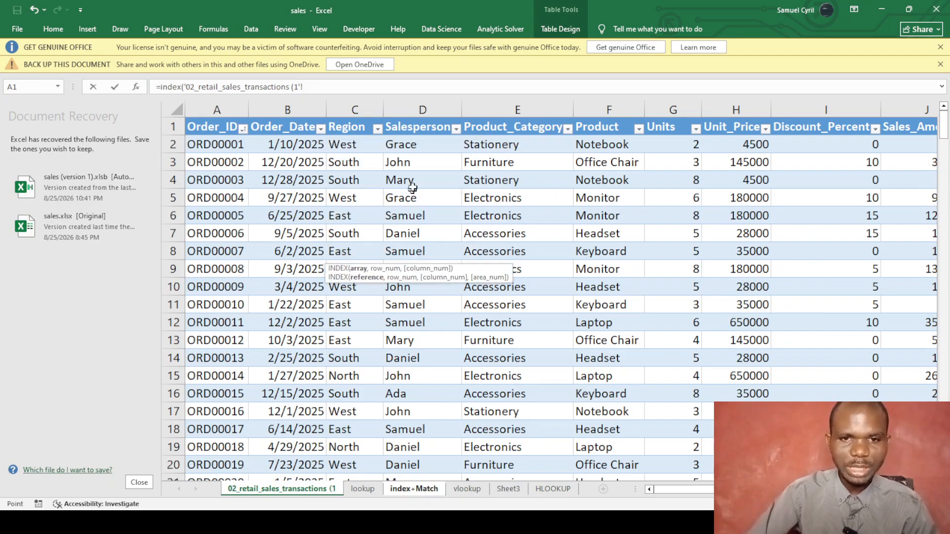
pyautogui.click(422, 124)
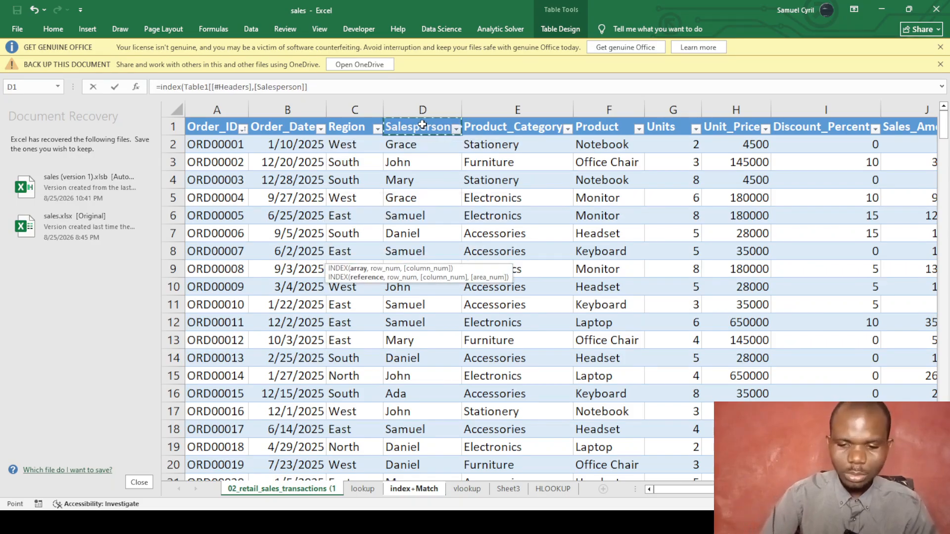
pyautogui.click(246, 87)
pyautogui.press('Delete')
pyautogui.press('Delete')
pyautogui.press('Delete')
pyautogui.press('Delete')
pyautogui.press('BackSpace')
pyautogui.press('BackSpace')
pyautogui.press('BackSpace')
pyautogui.press('BackSpace')
pyautogui.press('BackSpace')
pyautogui.press('BackSpace')
pyautogui.press('BackSpace')
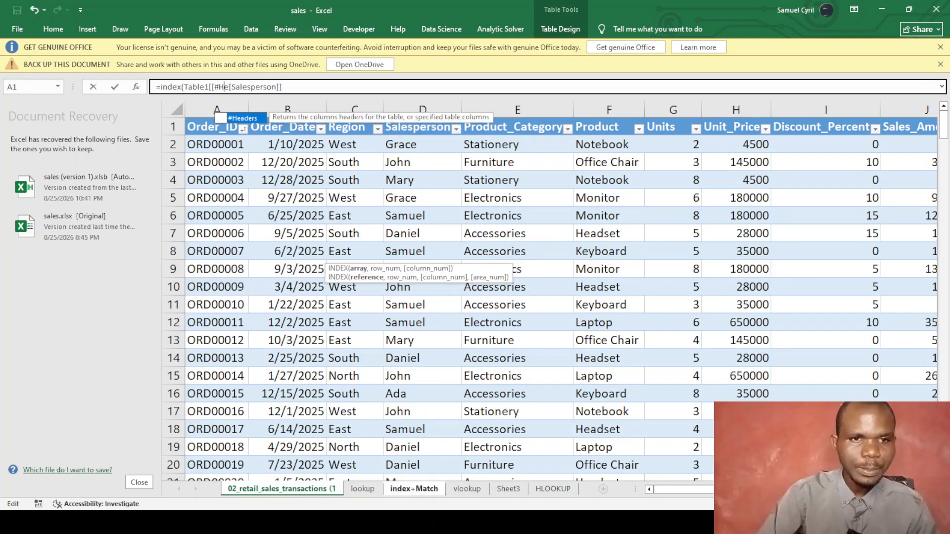
pyautogui.press('BackSpace')
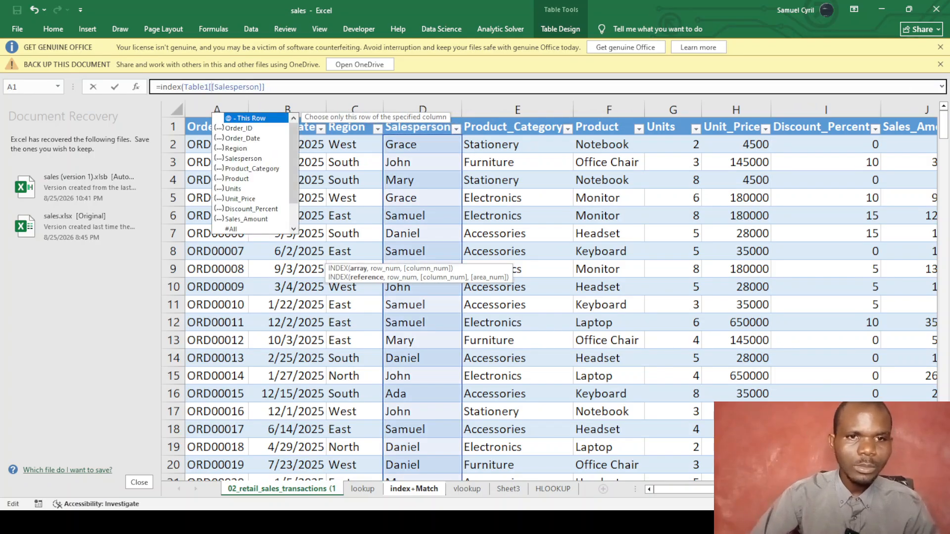
pyautogui.click(302, 88)
# Add a MATCH using this row's Order_ID as the lookup value.
pyautogui.write(',mat')
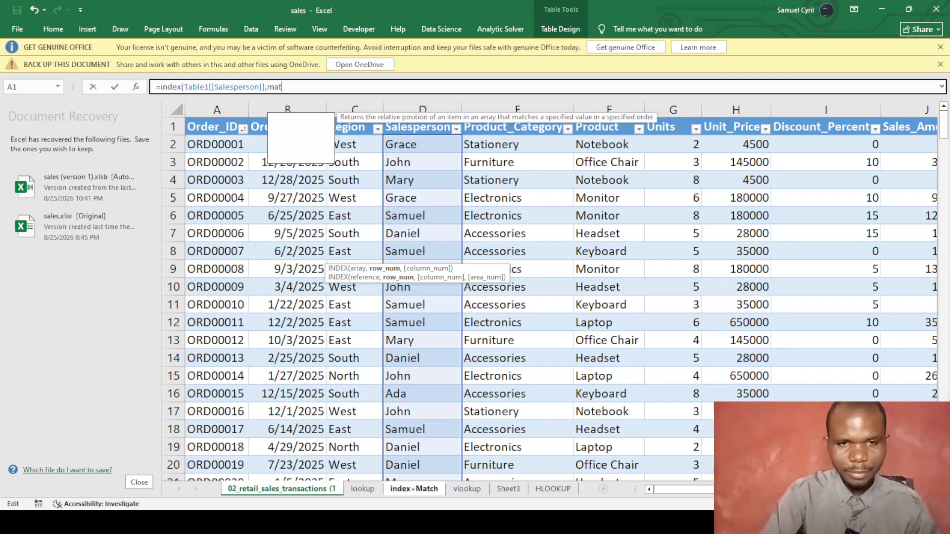
pyautogui.write('ch(')
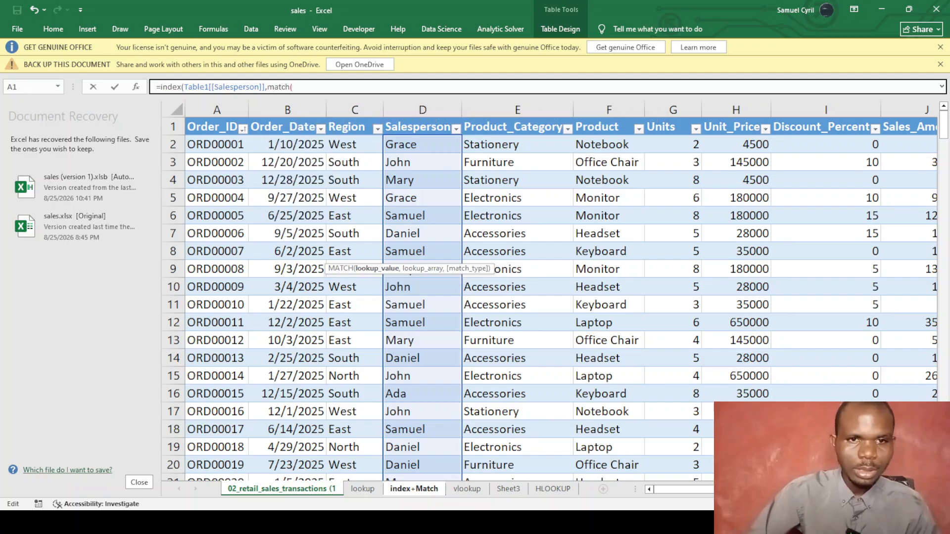
pyautogui.click(417, 490)
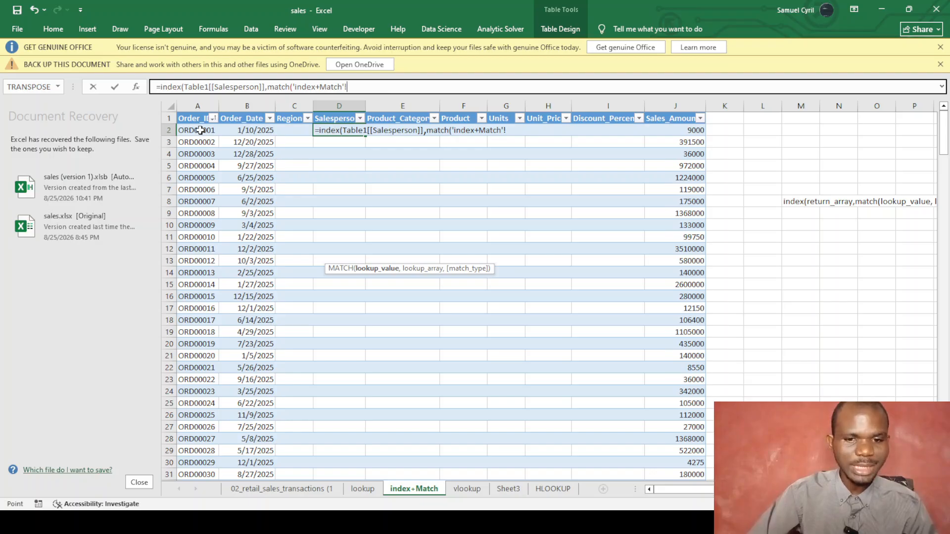
pyautogui.click(200, 130)
pyautogui.write(',')
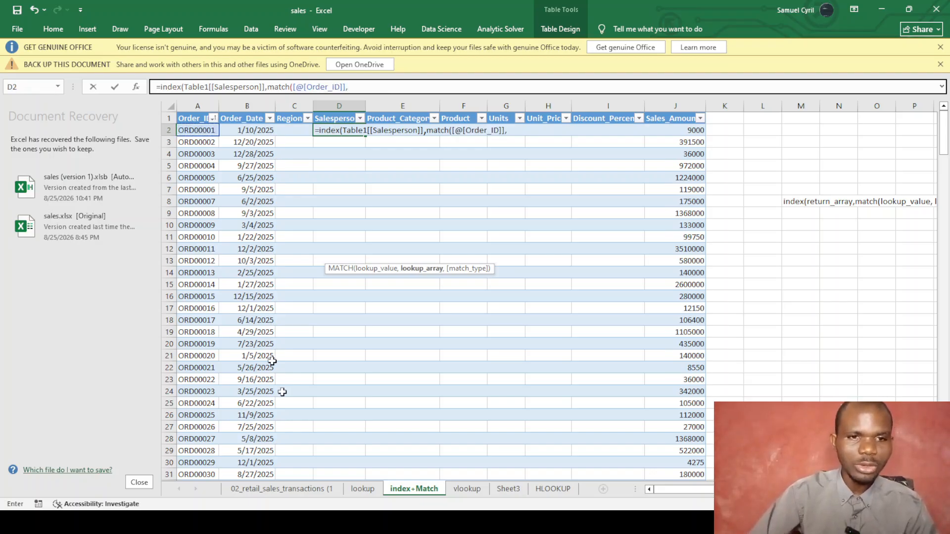
# Finish with Table1[Order_ID] and exact match 0 to fill the Salesperson column.
pyautogui.click(284, 489)
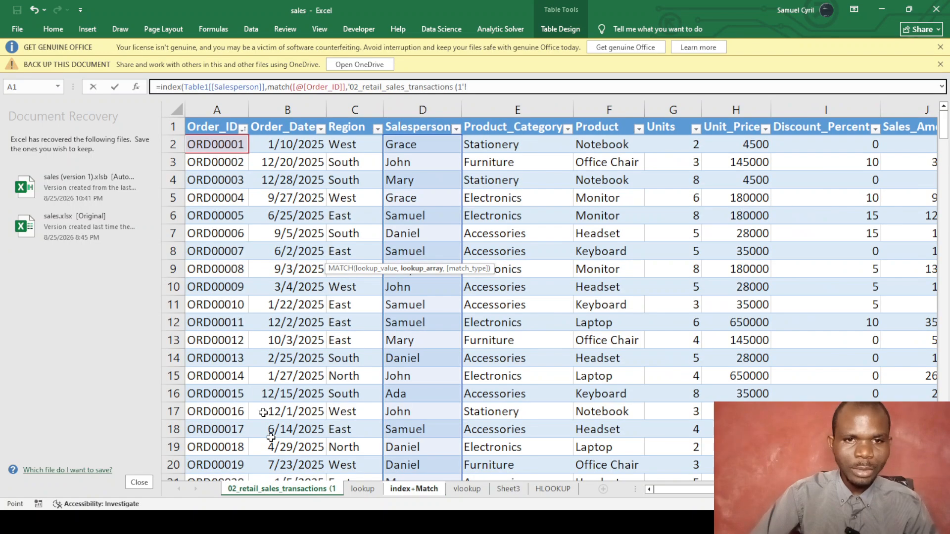
pyautogui.click(213, 130)
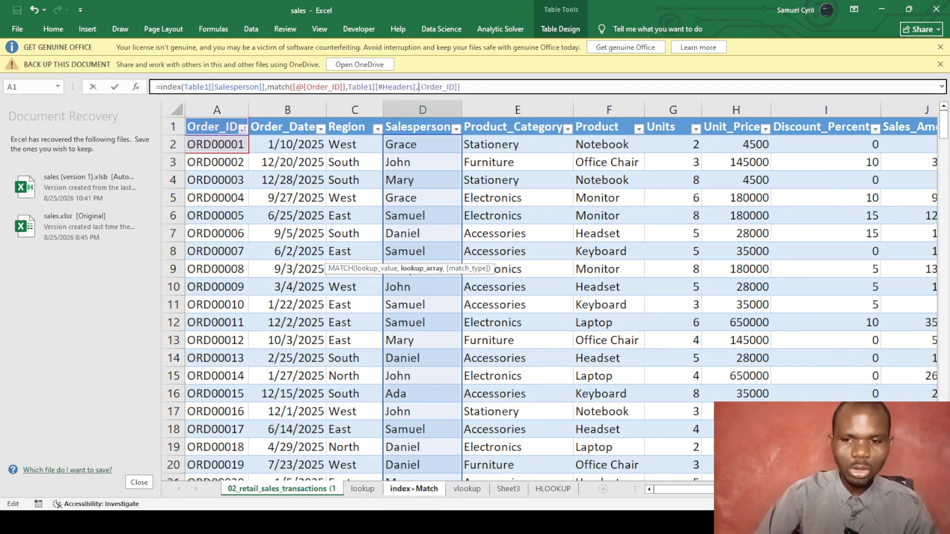
pyautogui.click(417, 87)
pyautogui.press('BackSpace')
pyautogui.press('BackSpace')
pyautogui.press('BackSpace')
pyautogui.press('BackSpace')
pyautogui.press('BackSpace')
pyautogui.press('BackSpace')
pyautogui.press('BackSpace')
pyautogui.press('BackSpace')
pyautogui.press('BackSpace')
pyautogui.press('BackSpace')
pyautogui.press('BackSpace')
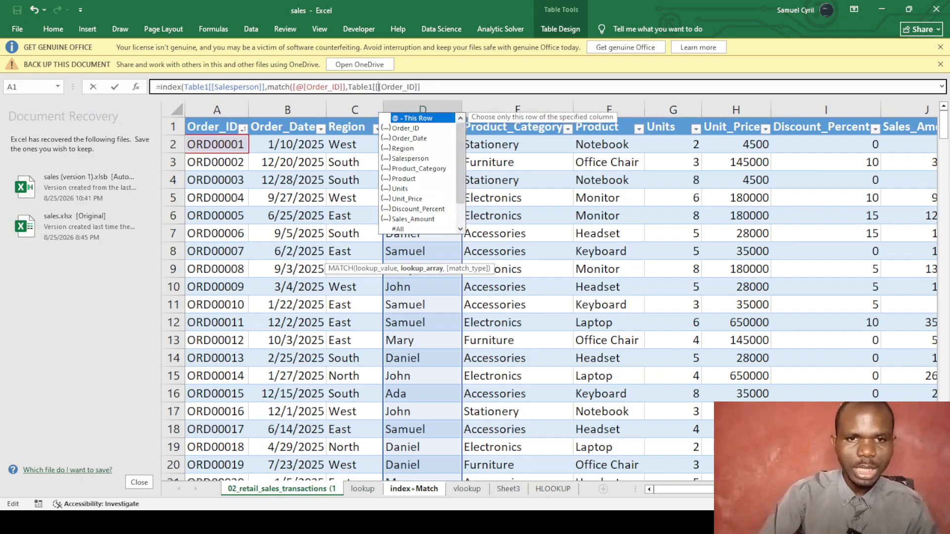
pyautogui.click(418, 87)
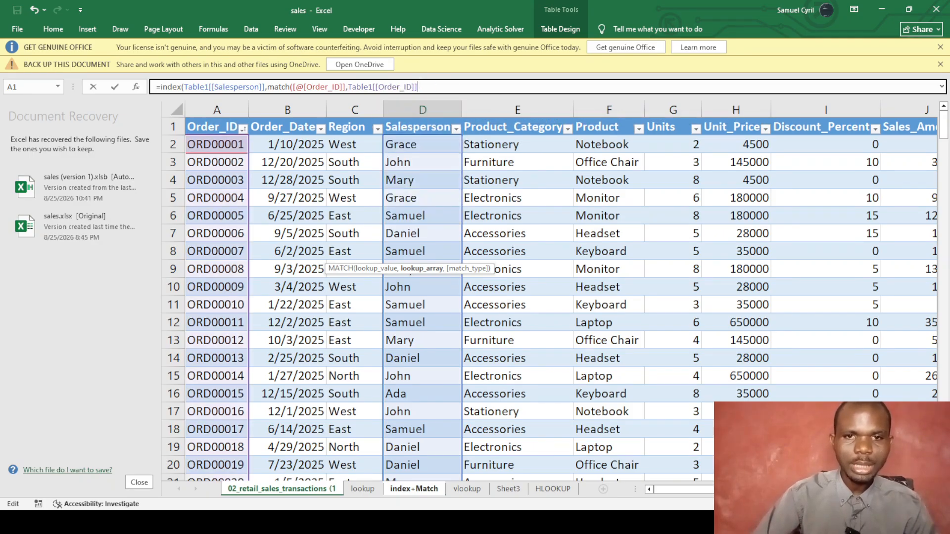
pyautogui.write(',0')
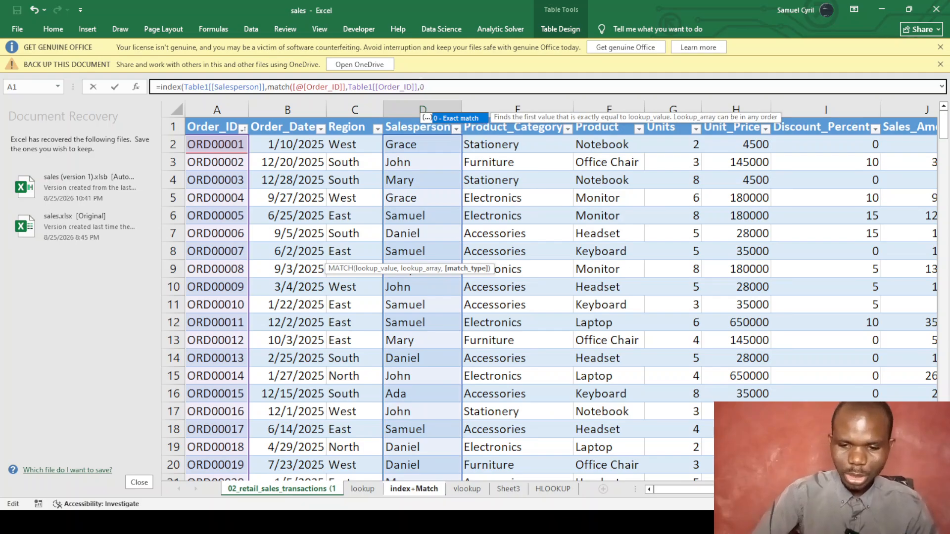
pyautogui.write('))')
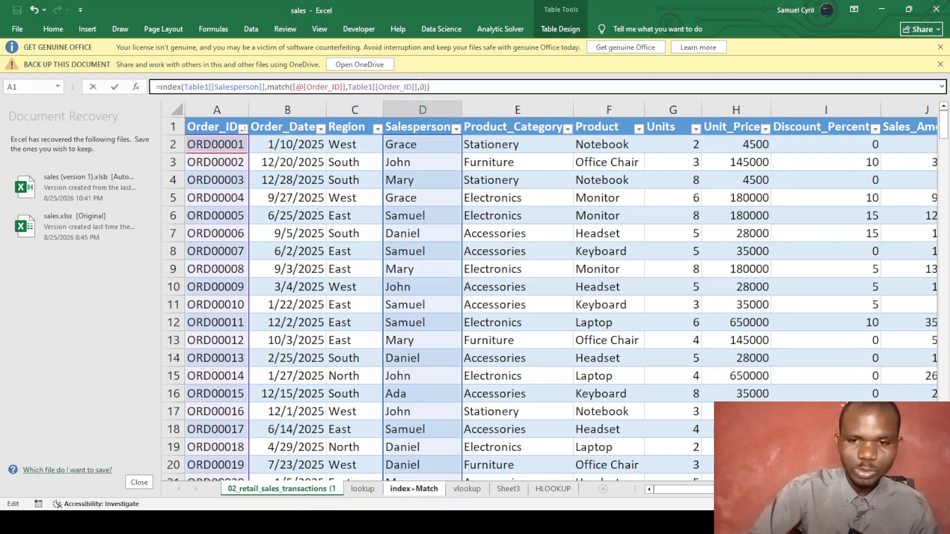
pyautogui.press('Return')
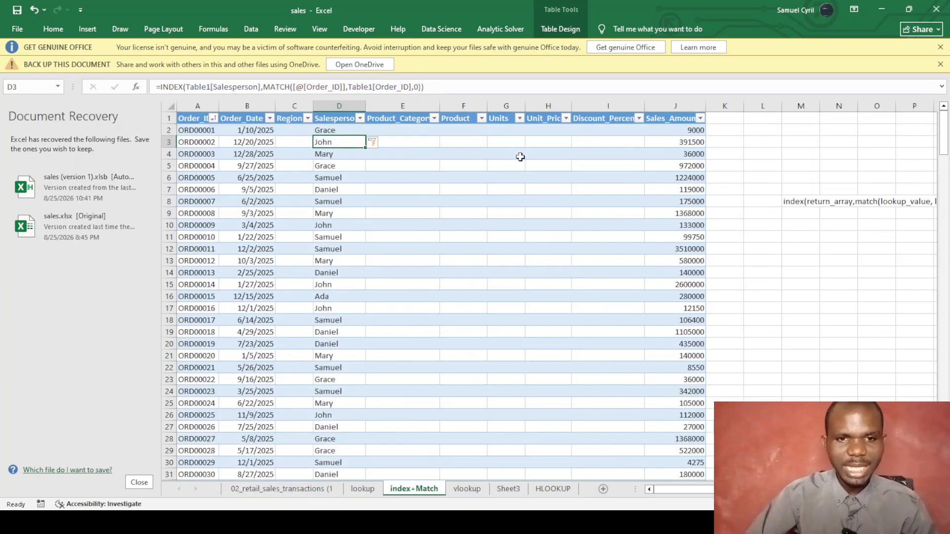
pyautogui.click(496, 201)
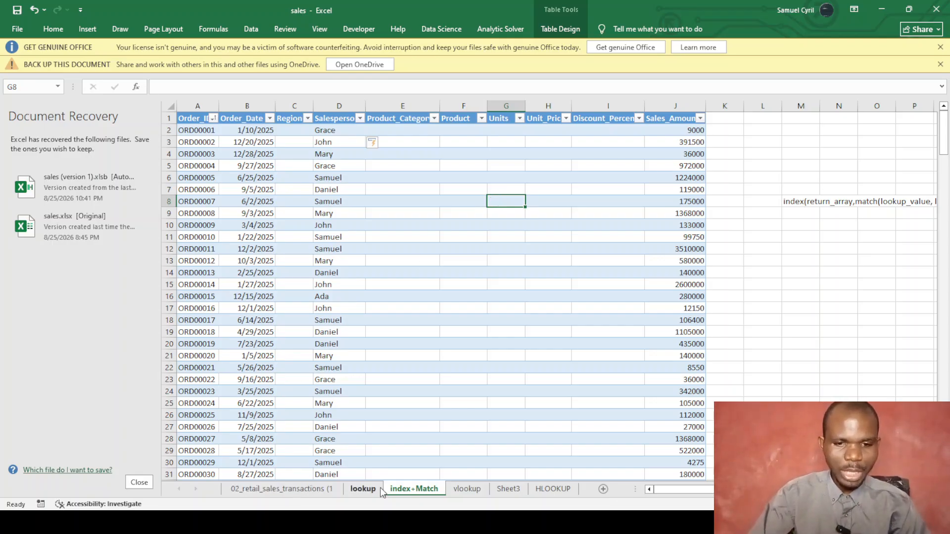
# Check the lookup sheet, then show the vlookup sheet listing the lookup function names.
pyautogui.click(367, 487)
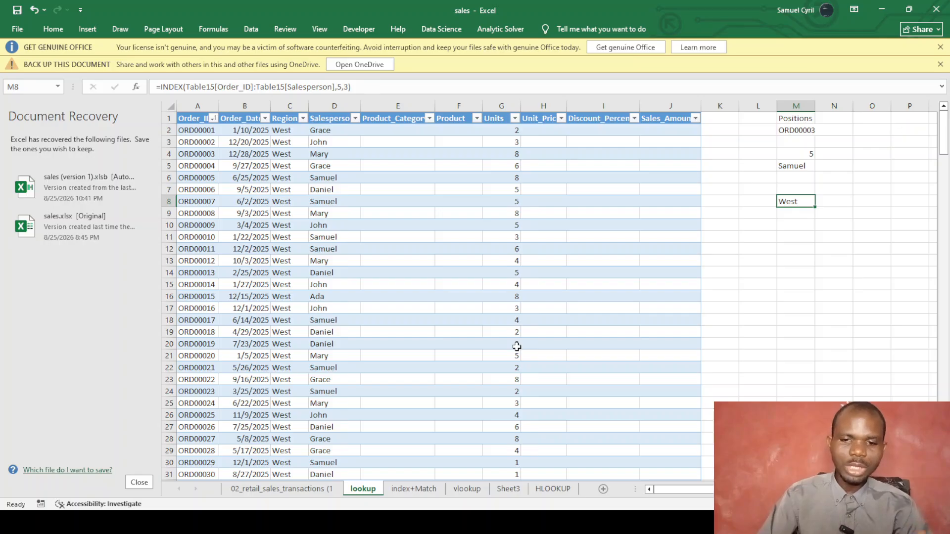
pyautogui.click(467, 489)
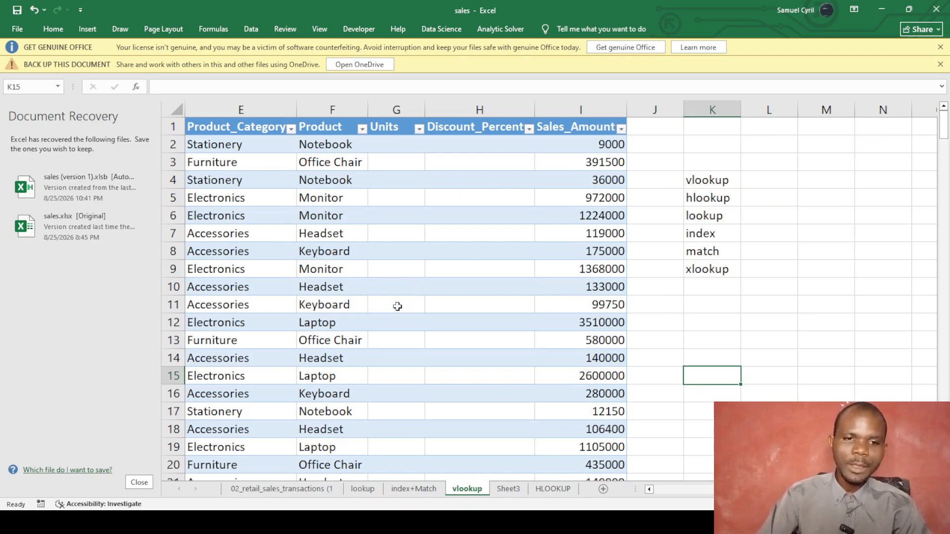
pyautogui.scroll(-1, 475, 321)
pyautogui.scroll(1, 475, 321)
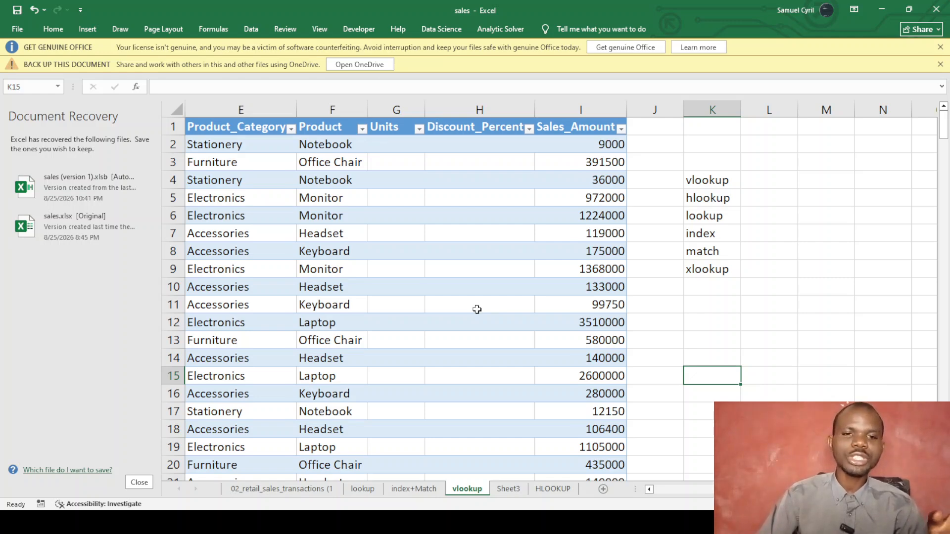
# Pass through Sheet3 and display the HLOOKUP sheet with its syntax and sales table.
pyautogui.click(508, 490)
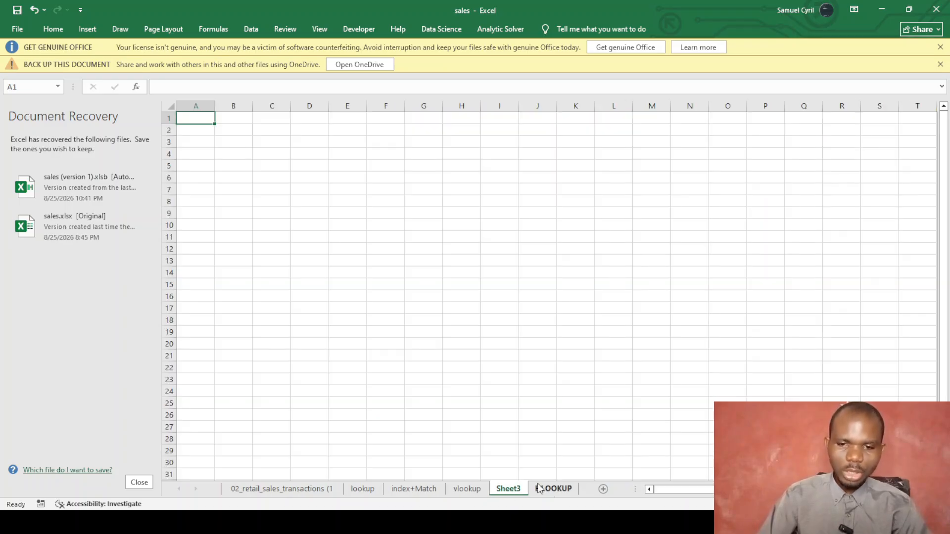
pyautogui.click(554, 490)
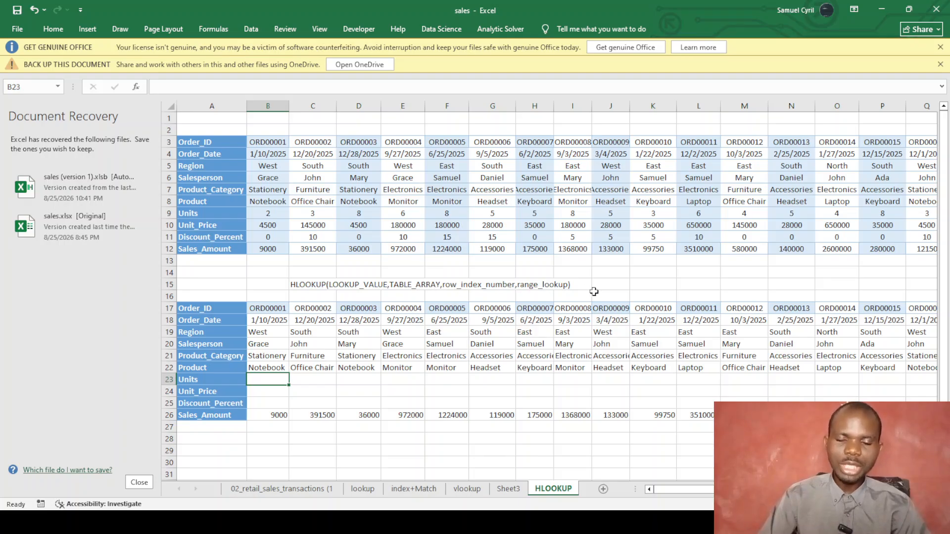
pyautogui.scroll(-1, 547, 299)
pyautogui.scroll(1, 544, 296)
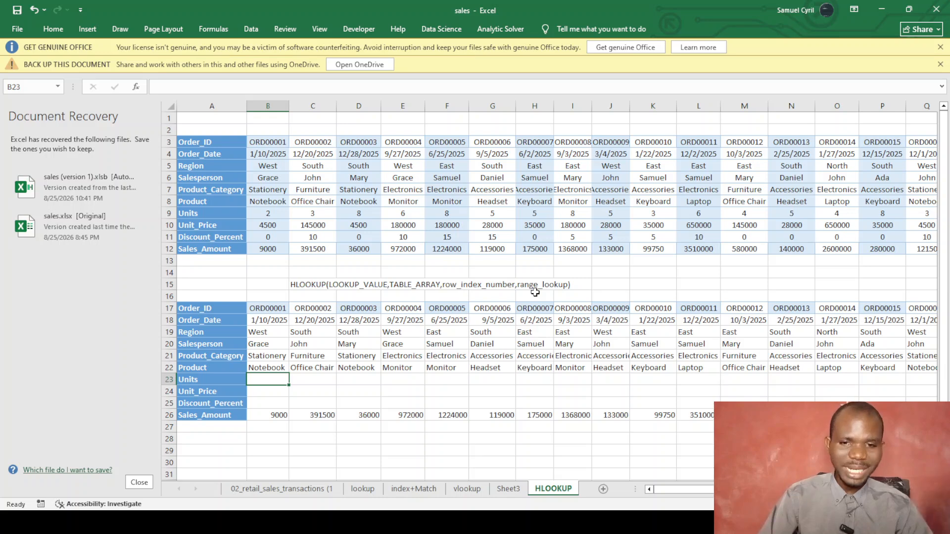
pyautogui.scroll(-1, 535, 292)
pyautogui.scroll(1, 534, 293)
pyautogui.scroll(-2, 534, 293)
pyautogui.scroll(2, 533, 292)
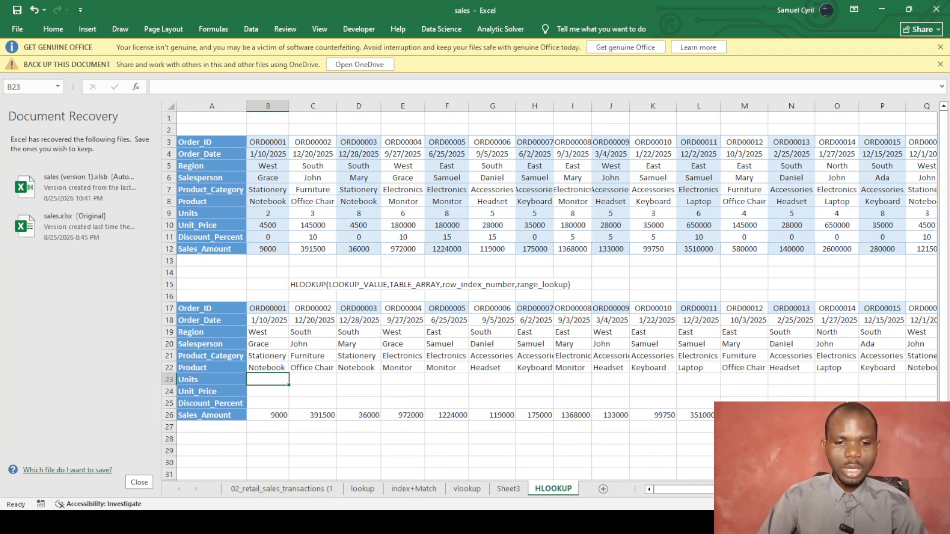
pyautogui.click(372, 522)
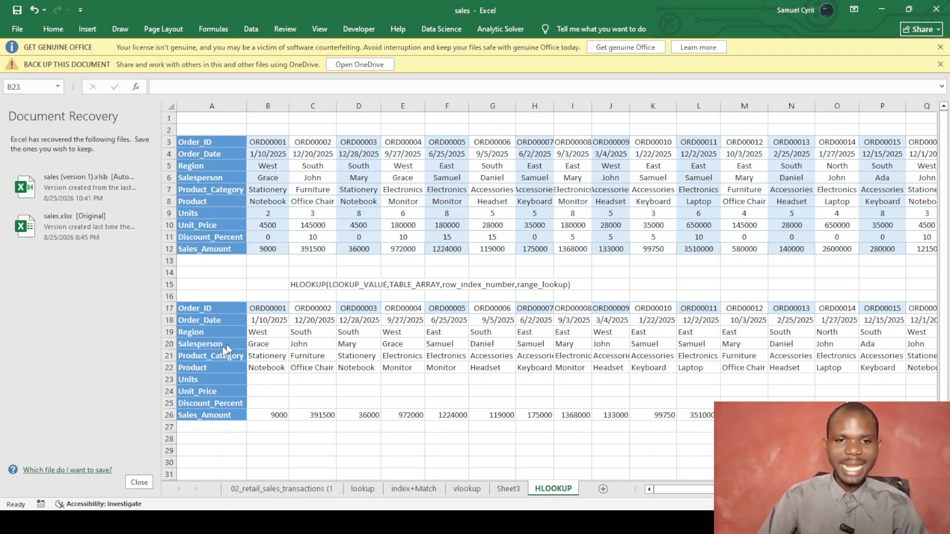